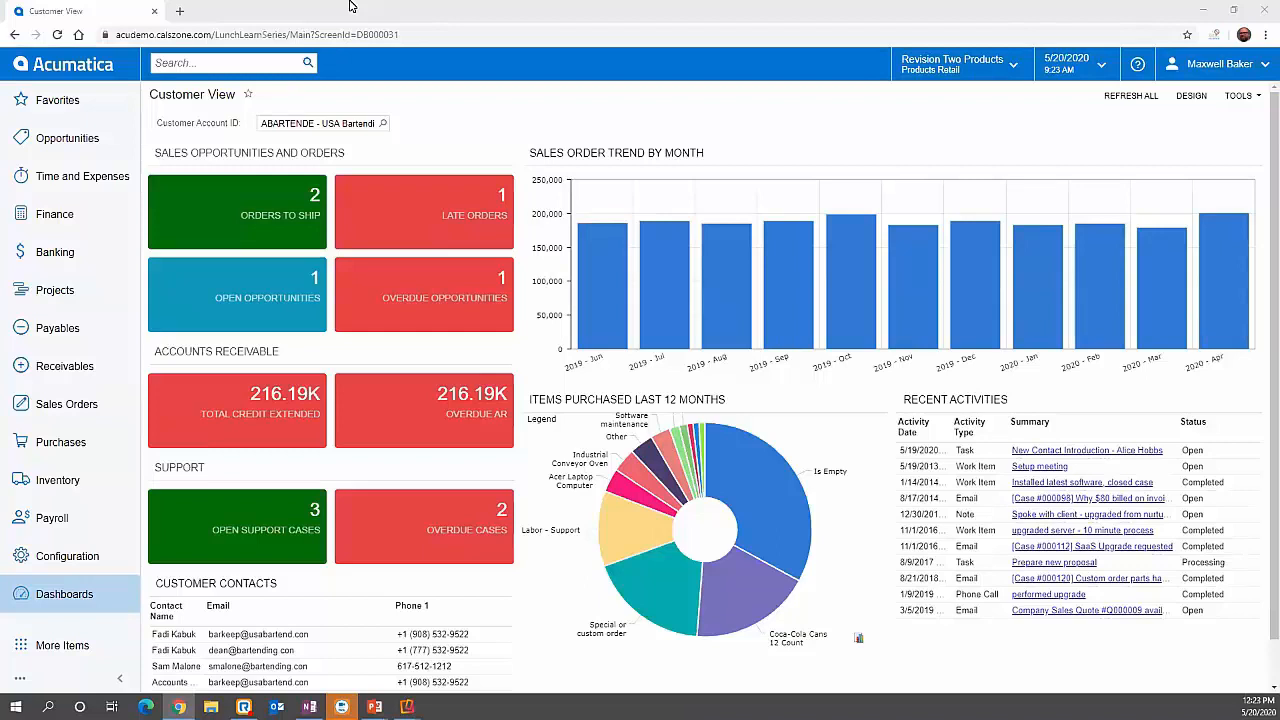
Run a global search for the contact's surname and check its file and menu item matches
left_click(252, 66)
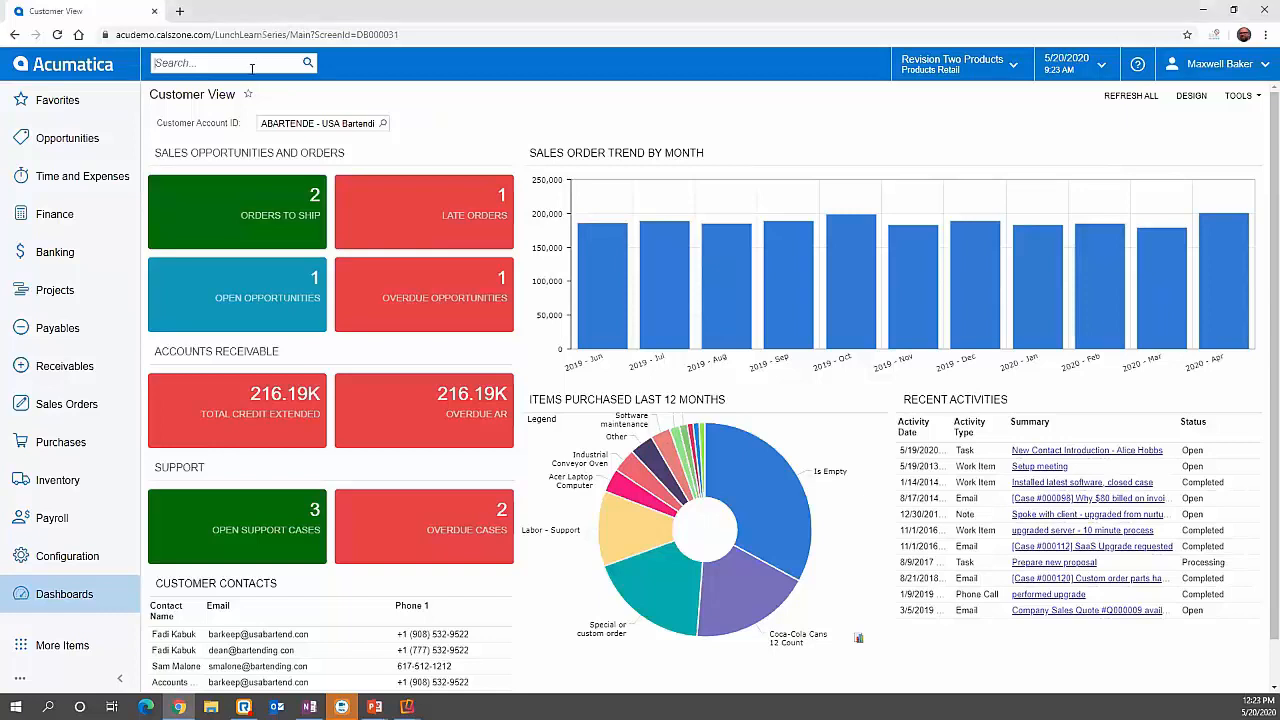
type("hobbs")
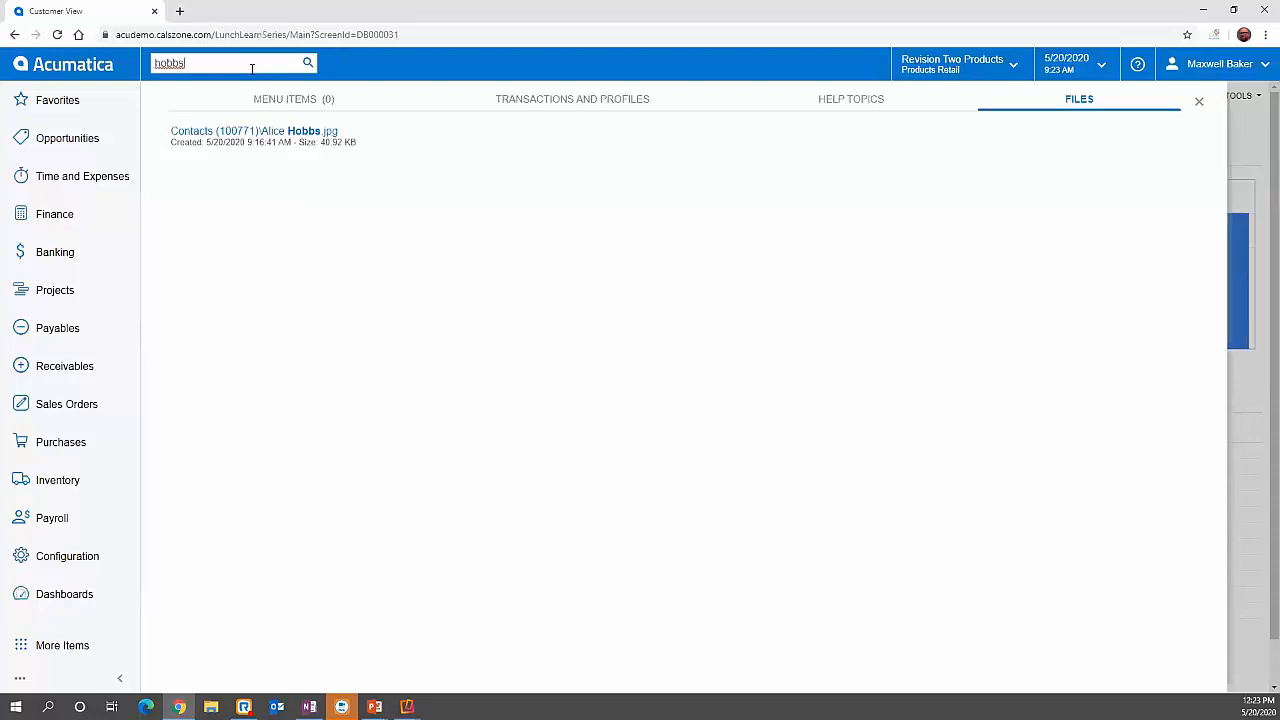
left_click(294, 104)
Search the menu items for "customer" and narrow the search to "customers"
double_click(157, 65)
type("customer")
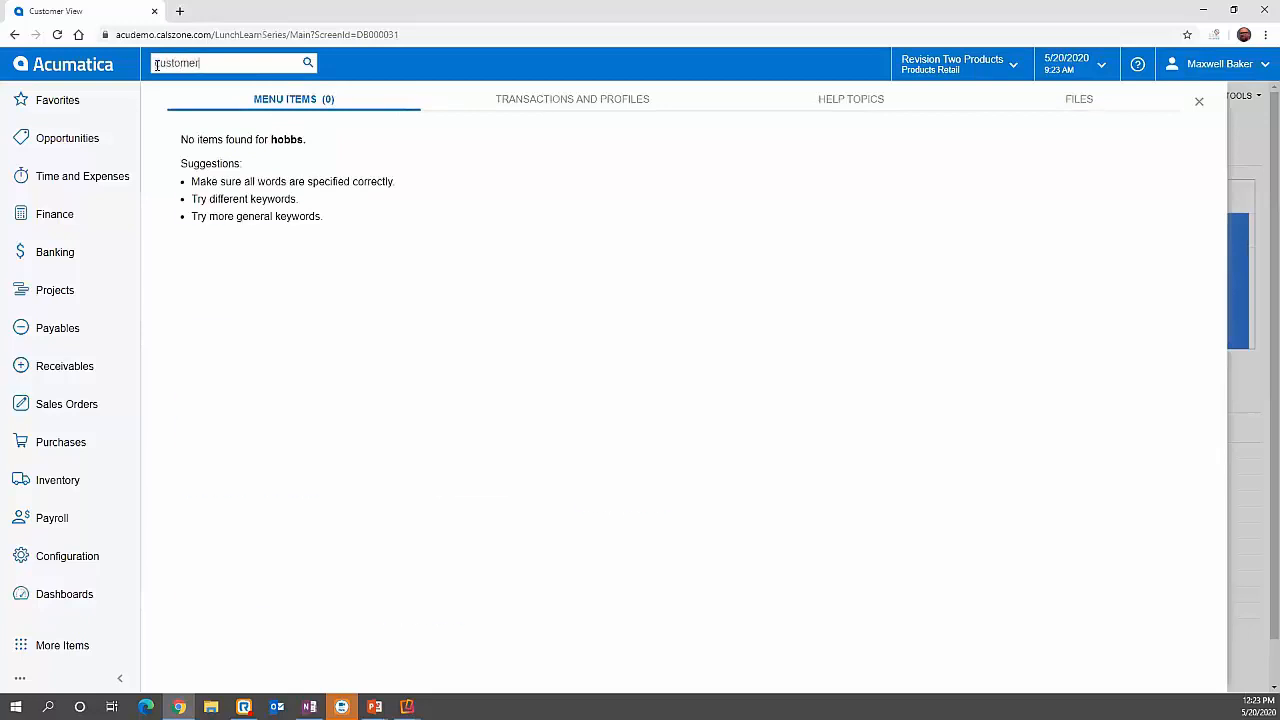
key("Return")
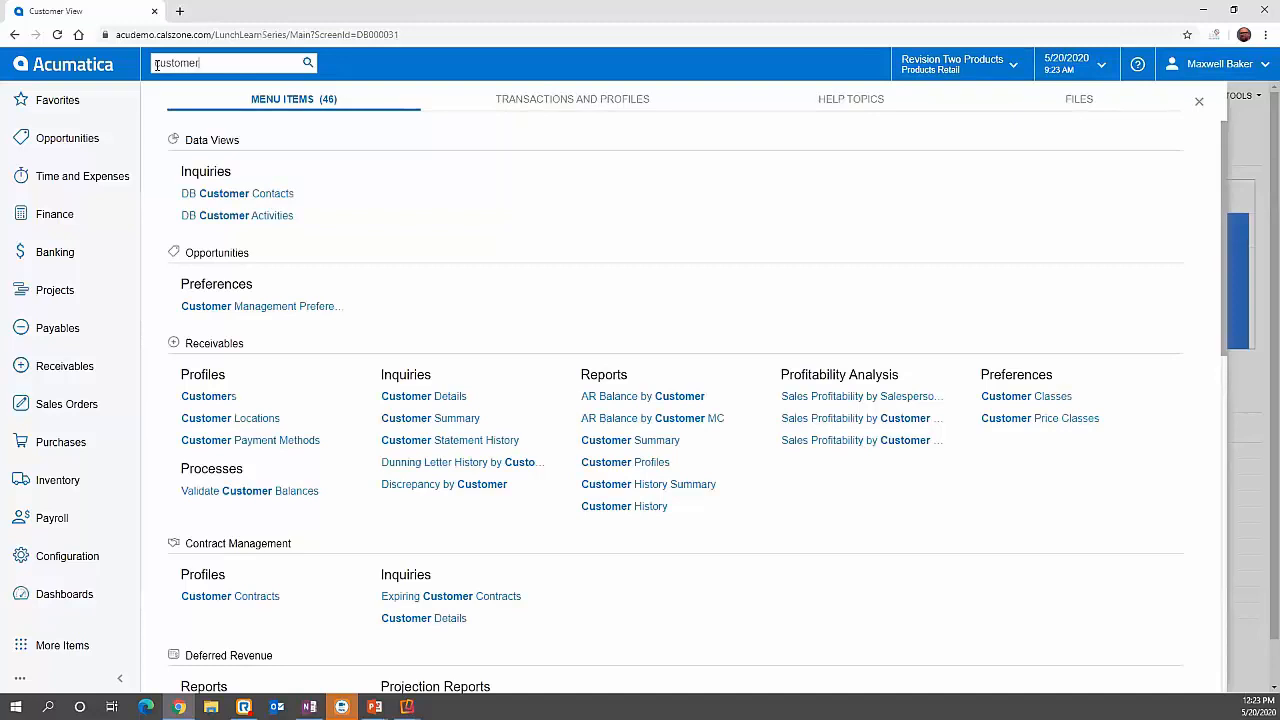
type("s")
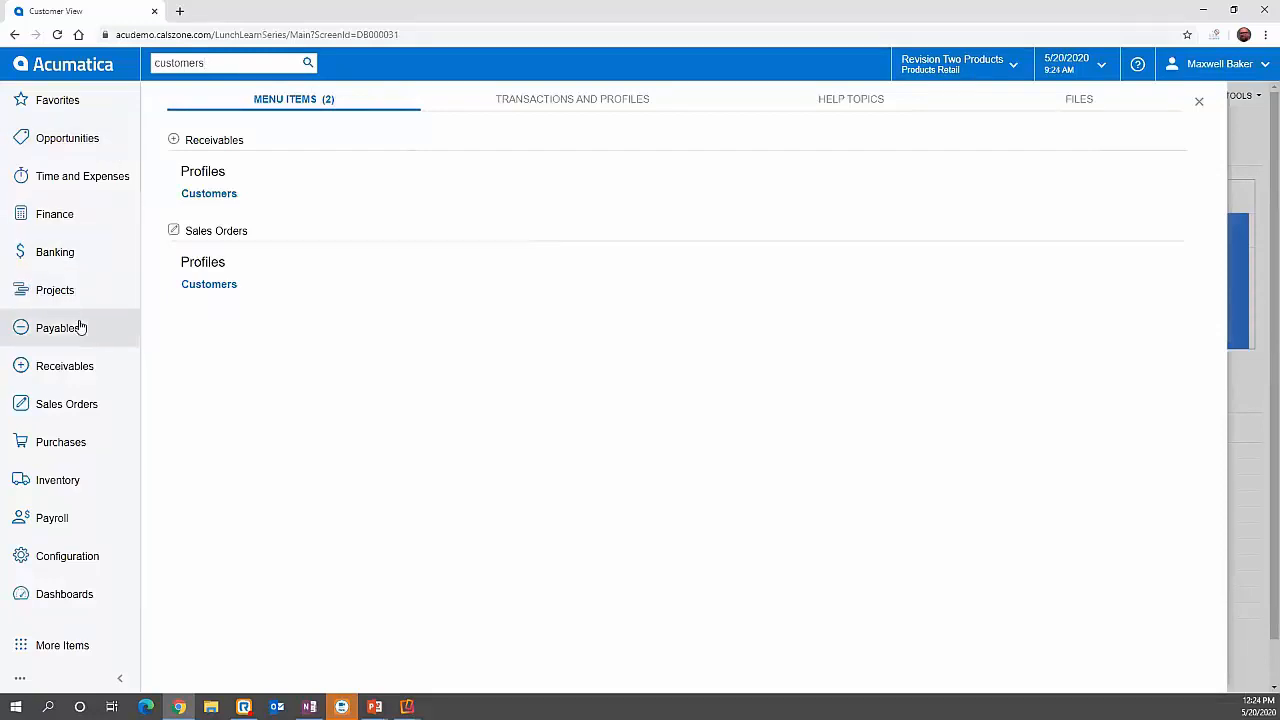
Open the Finance workspace, expand it to show all items and collapse it back to the quick menu
left_click(55, 218)
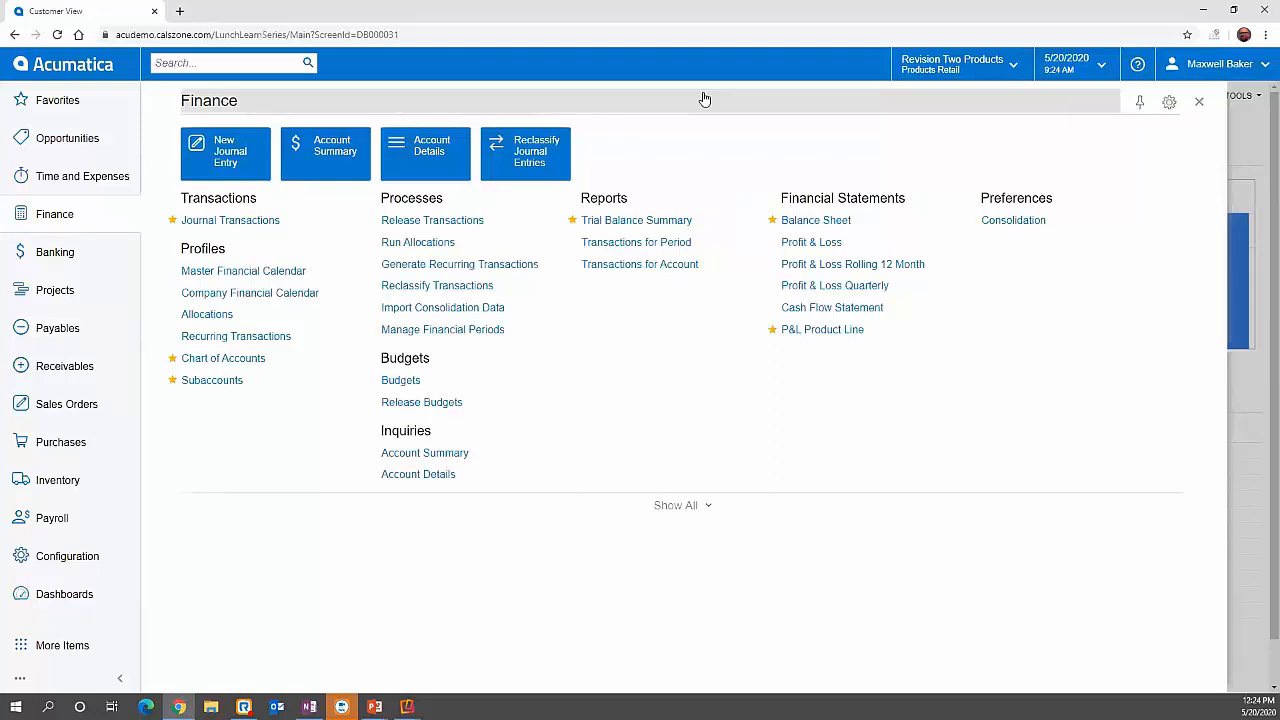
left_click(681, 512)
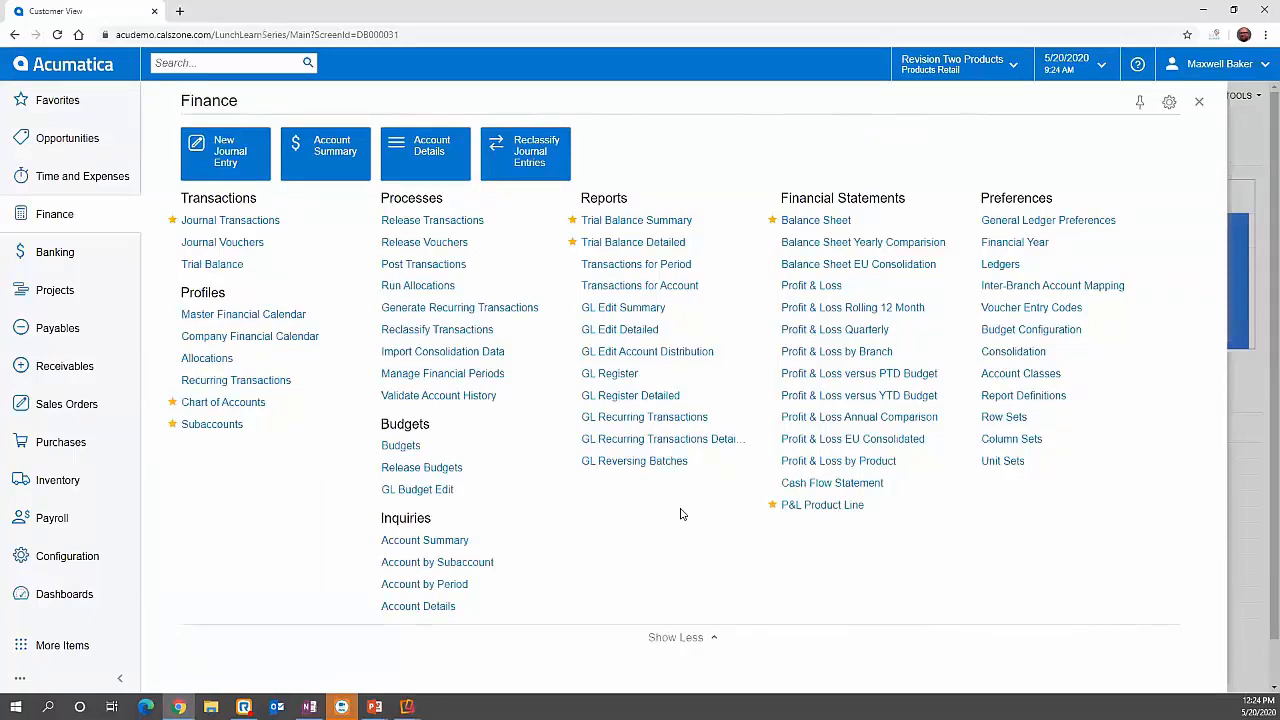
left_click(685, 638)
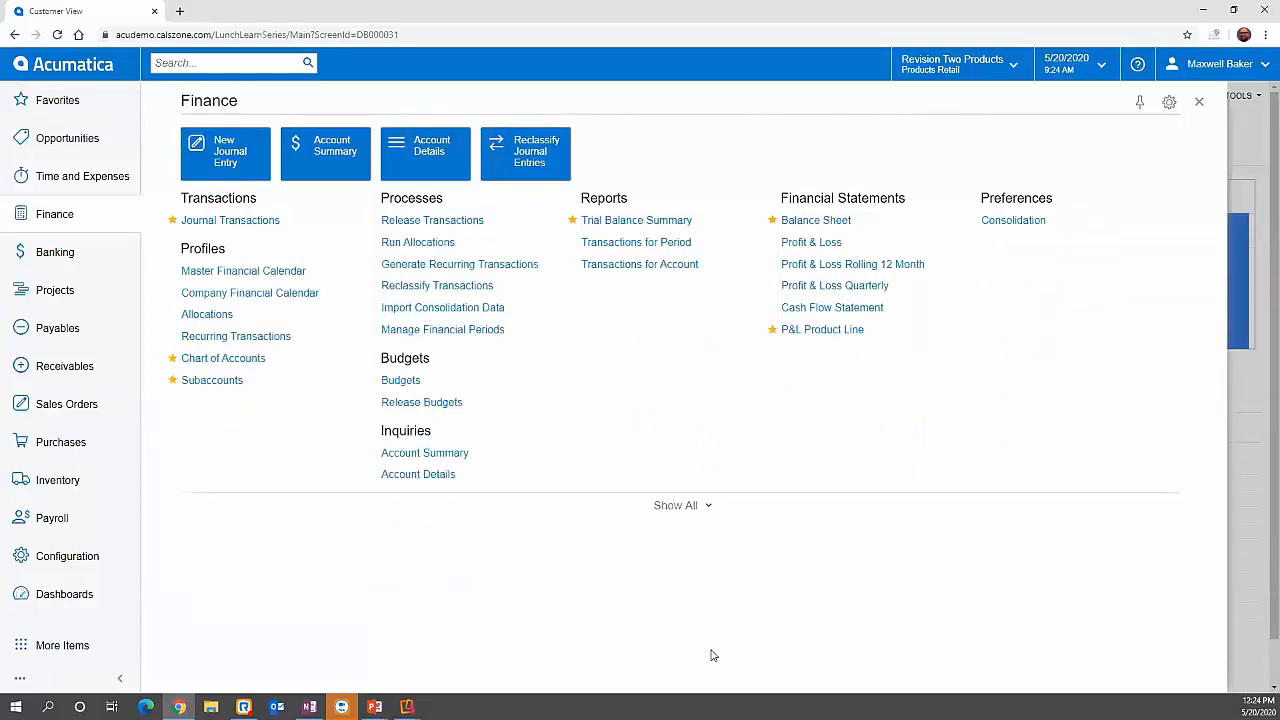
Remove Run Allocations, Generate Recurring Transactions, Reclassify Transactions, Import Consolidation Data and Manage Financial Periods from the Finance quick menu
left_click(1170, 104)
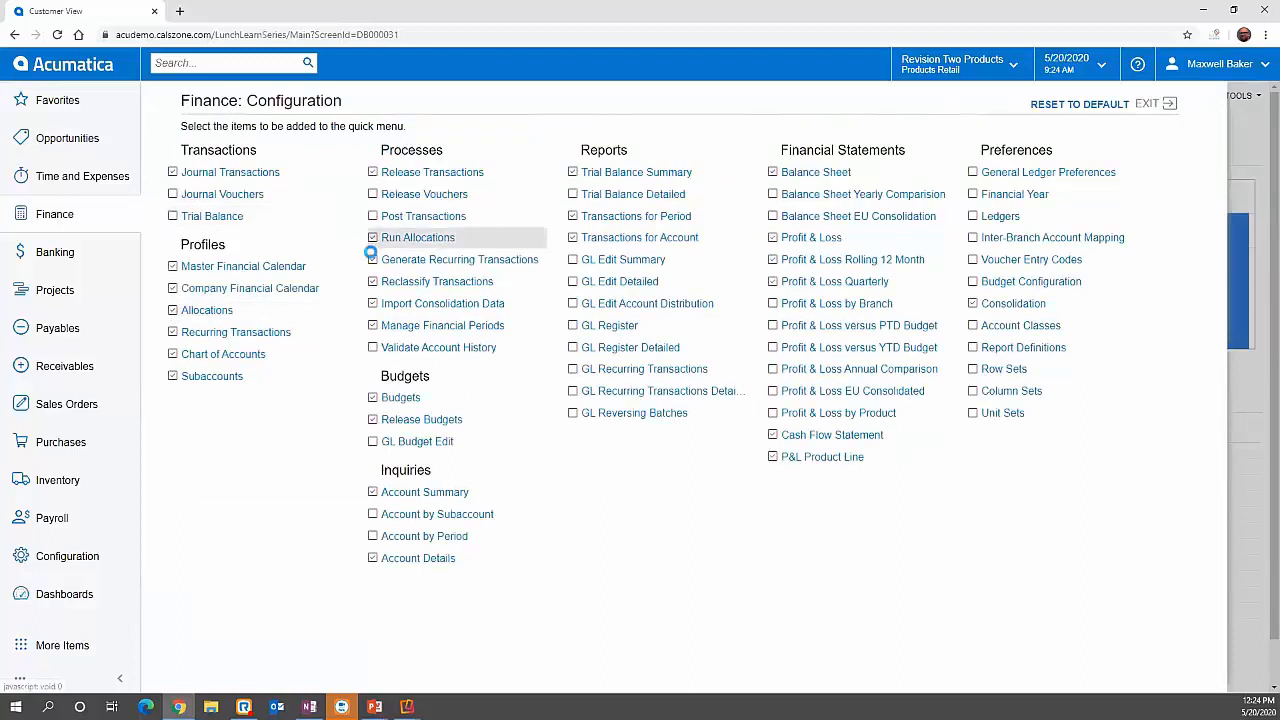
left_click(372, 281)
left_click(372, 303)
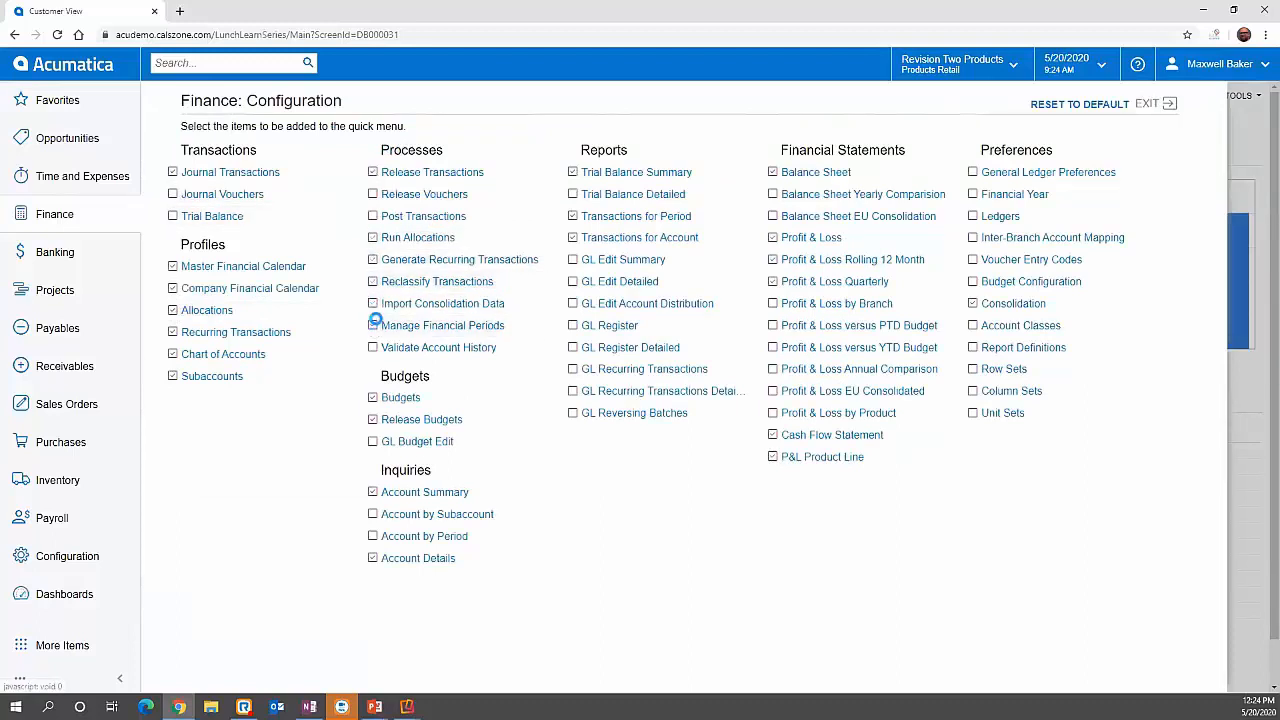
left_click(1167, 103)
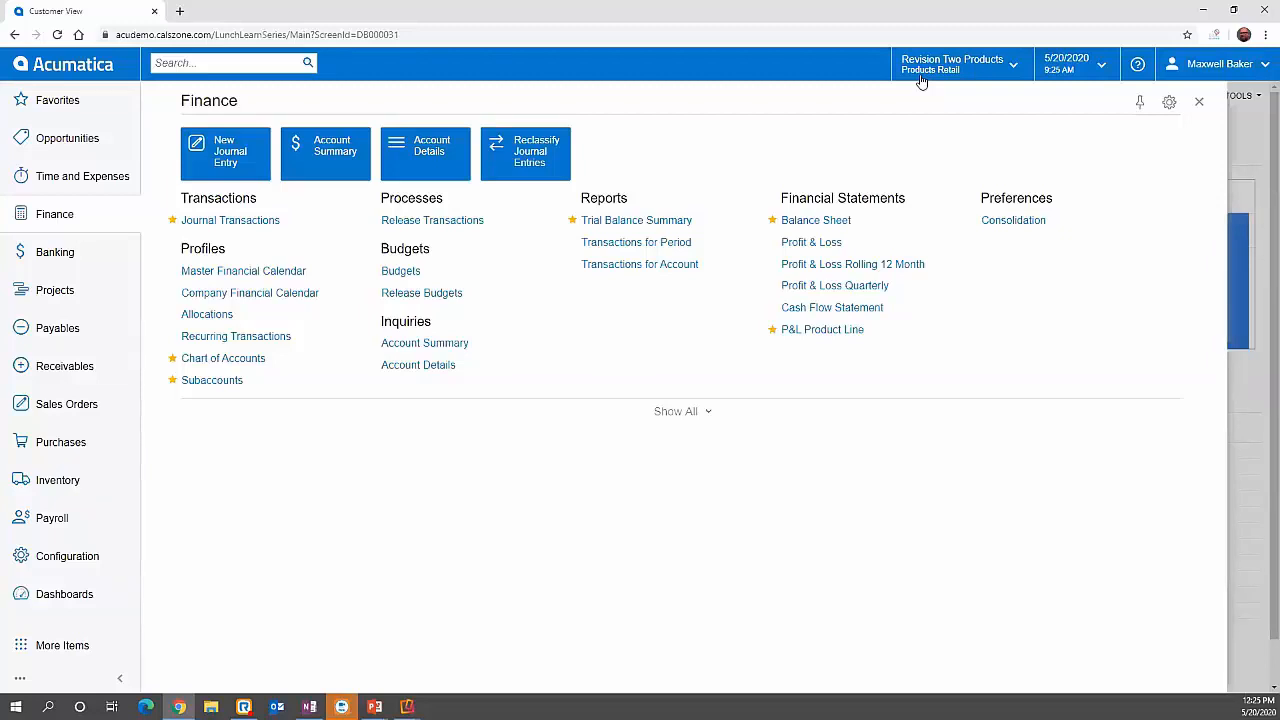
Look over the Favorites and Finance workspaces and return to the Customer View dashboard
left_click(70, 101)
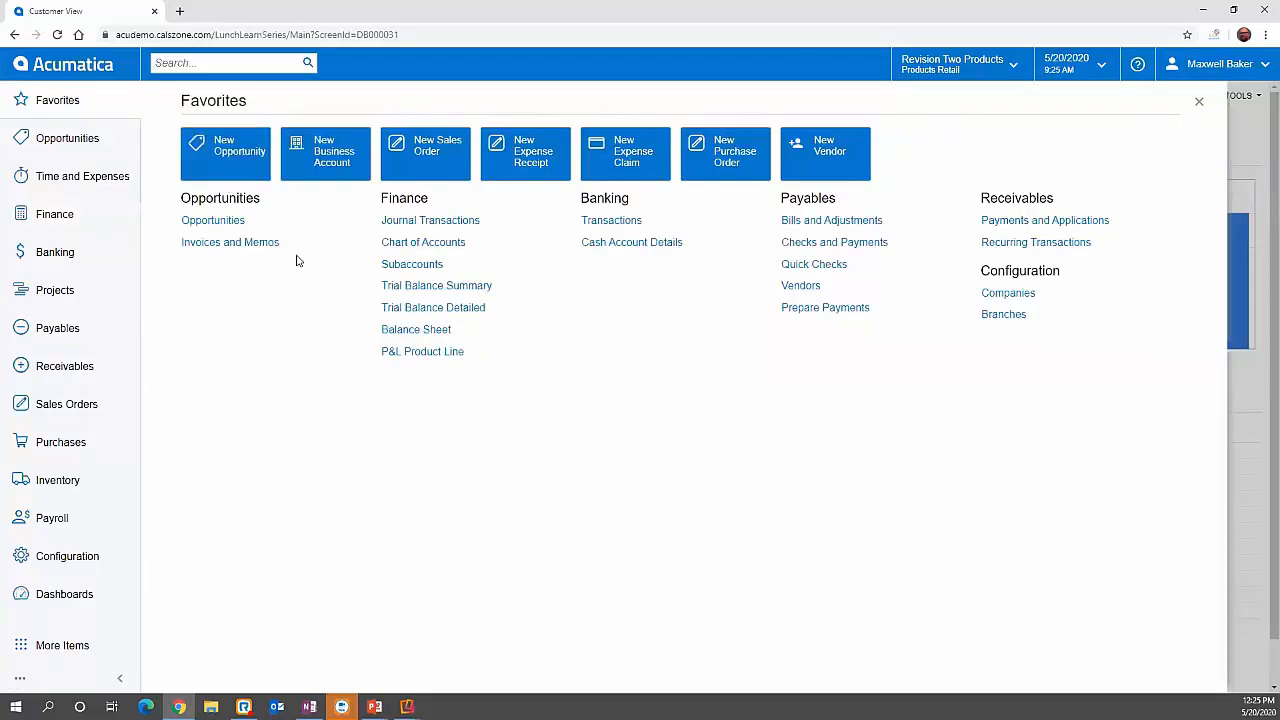
left_click(88, 220)
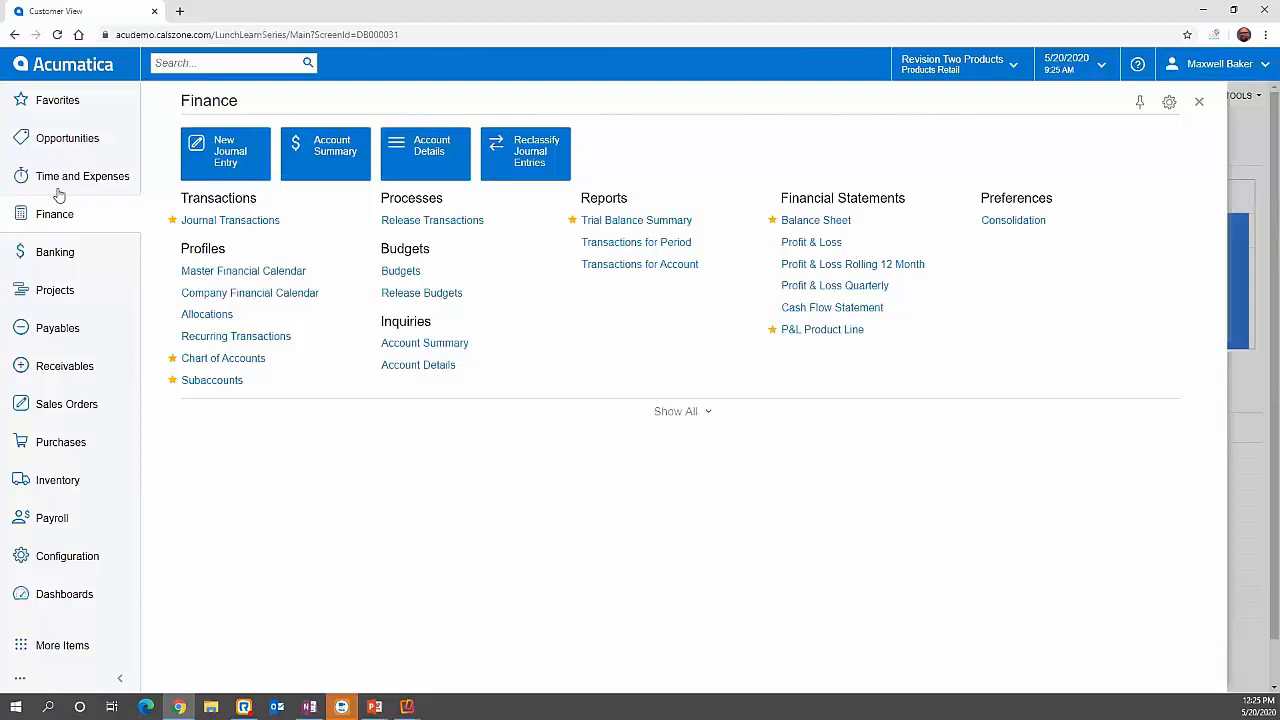
left_click(73, 76)
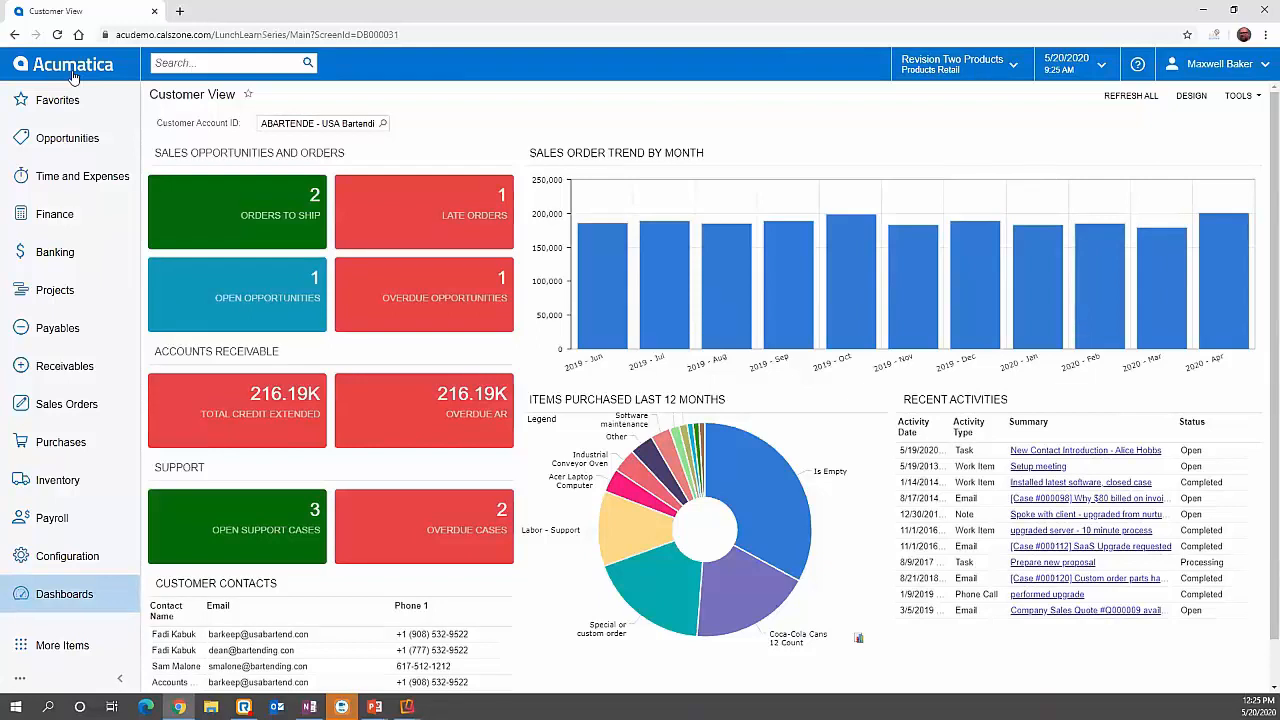
Clear the Customer Account ID on the Customer View dashboard to include all customers
left_click(305, 122)
key("BackSpace")
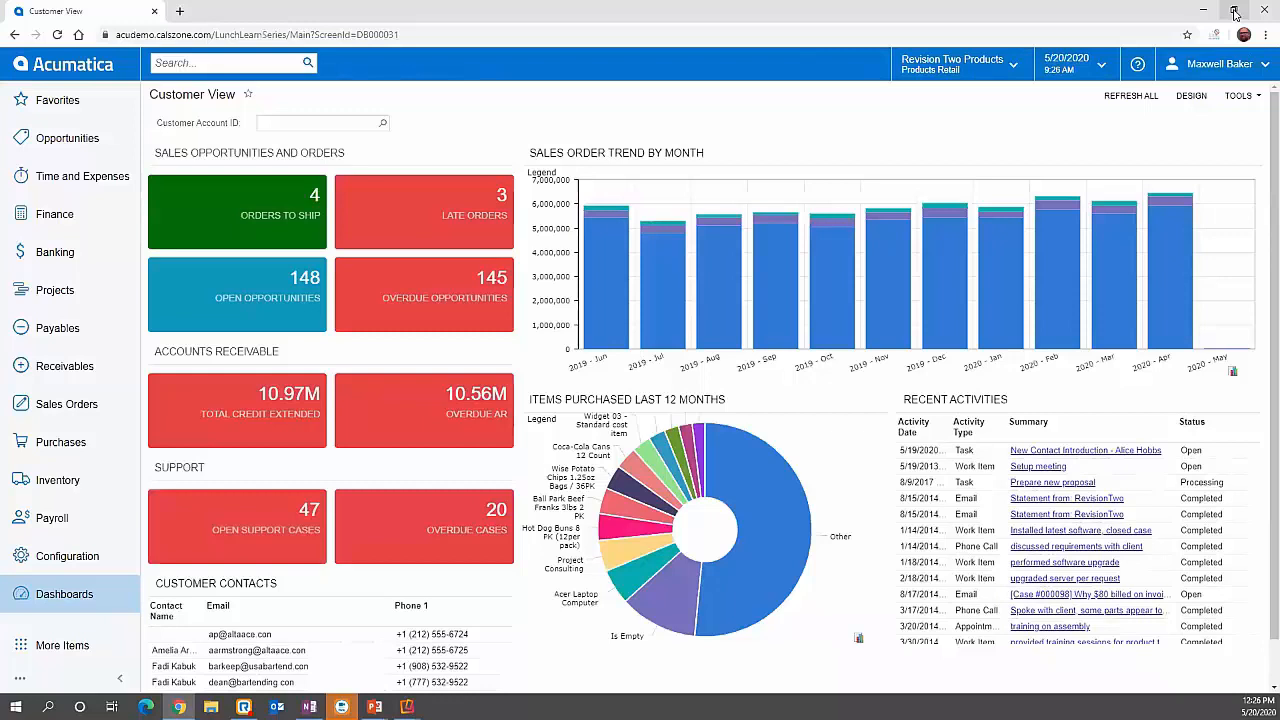
Shrink the browser window to phone width, examine how the dashboard widgets rearrange, and restore it to full screen
left_click(1235, 11)
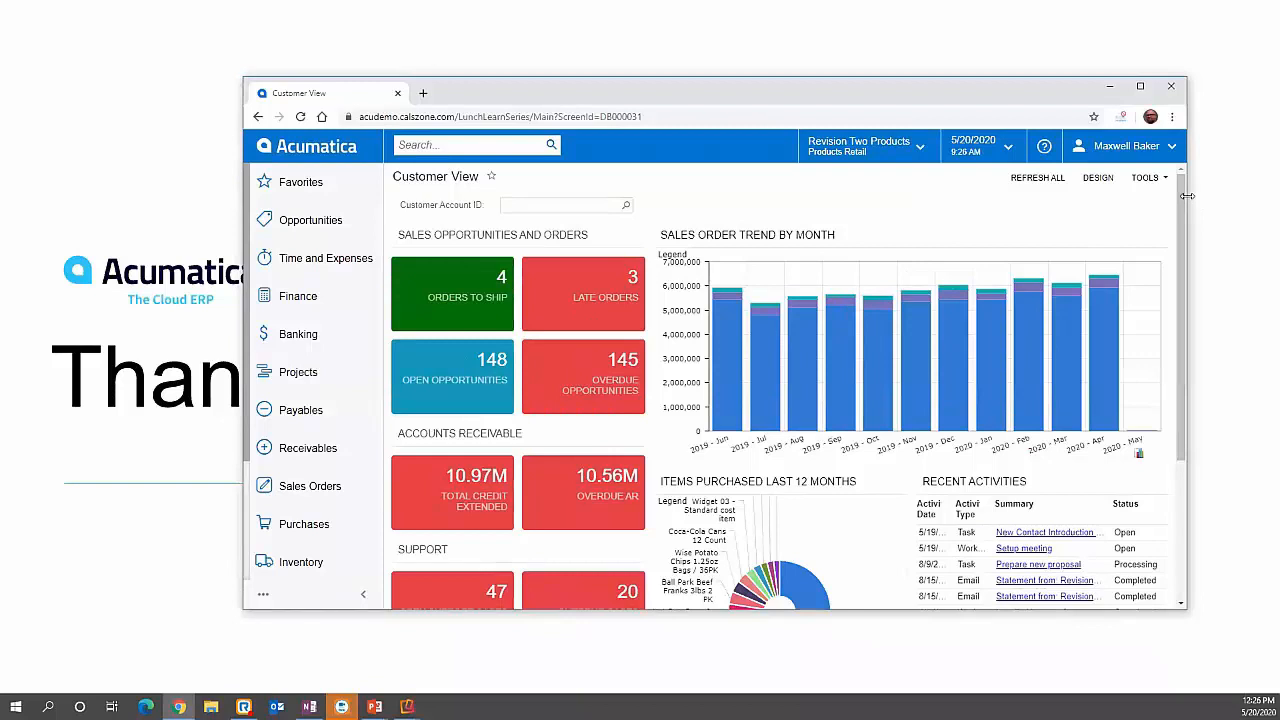
left_click_drag(1187, 196, 638, 234)
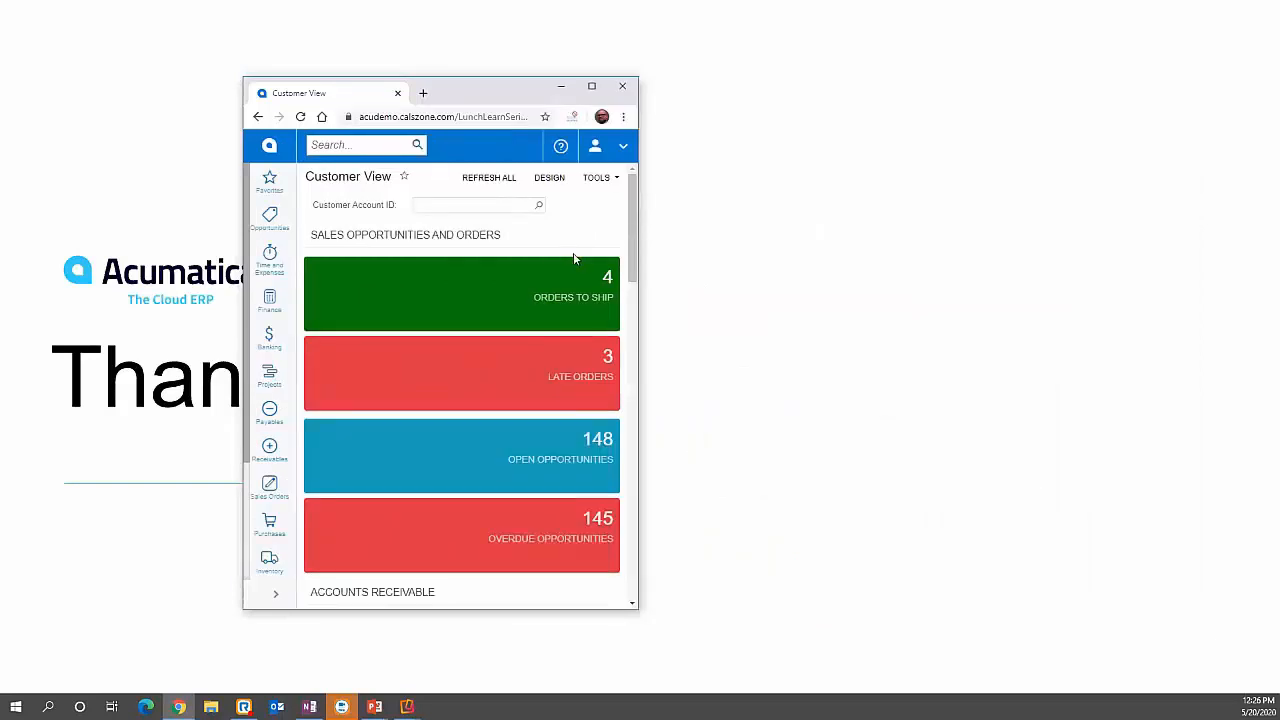
scroll(574, 259, "down", 5)
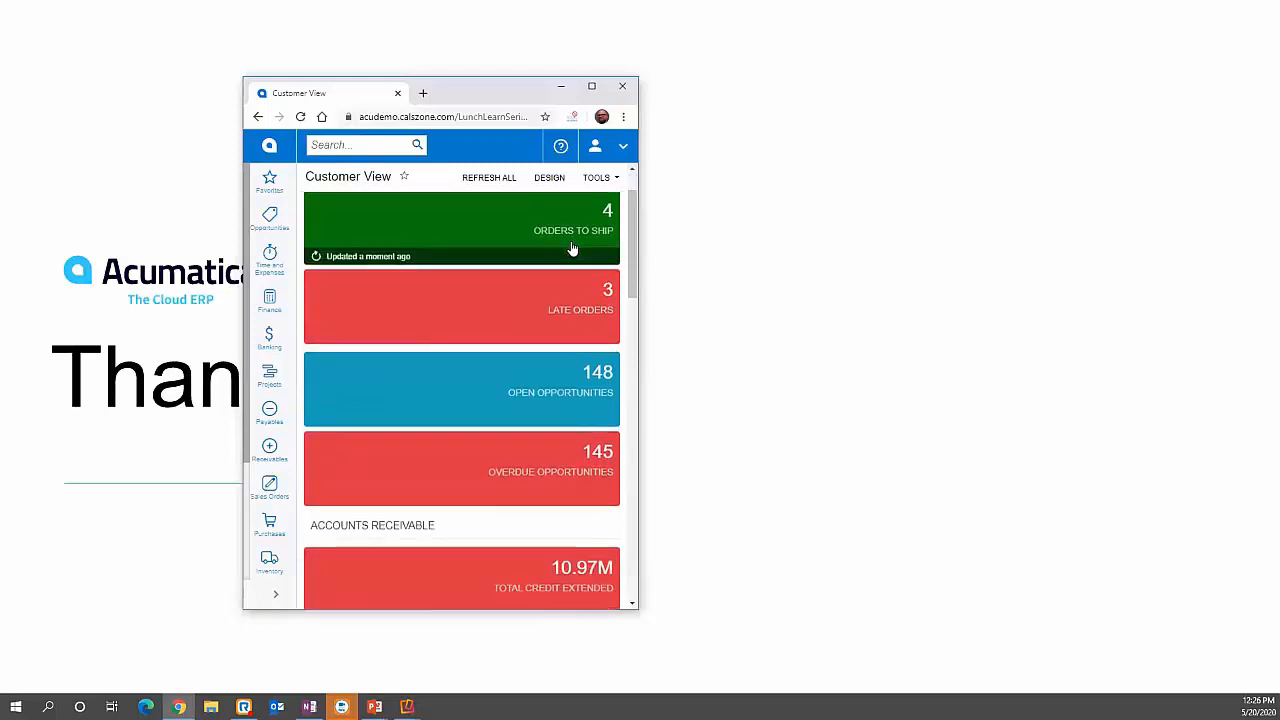
scroll(572, 247, "down", 10)
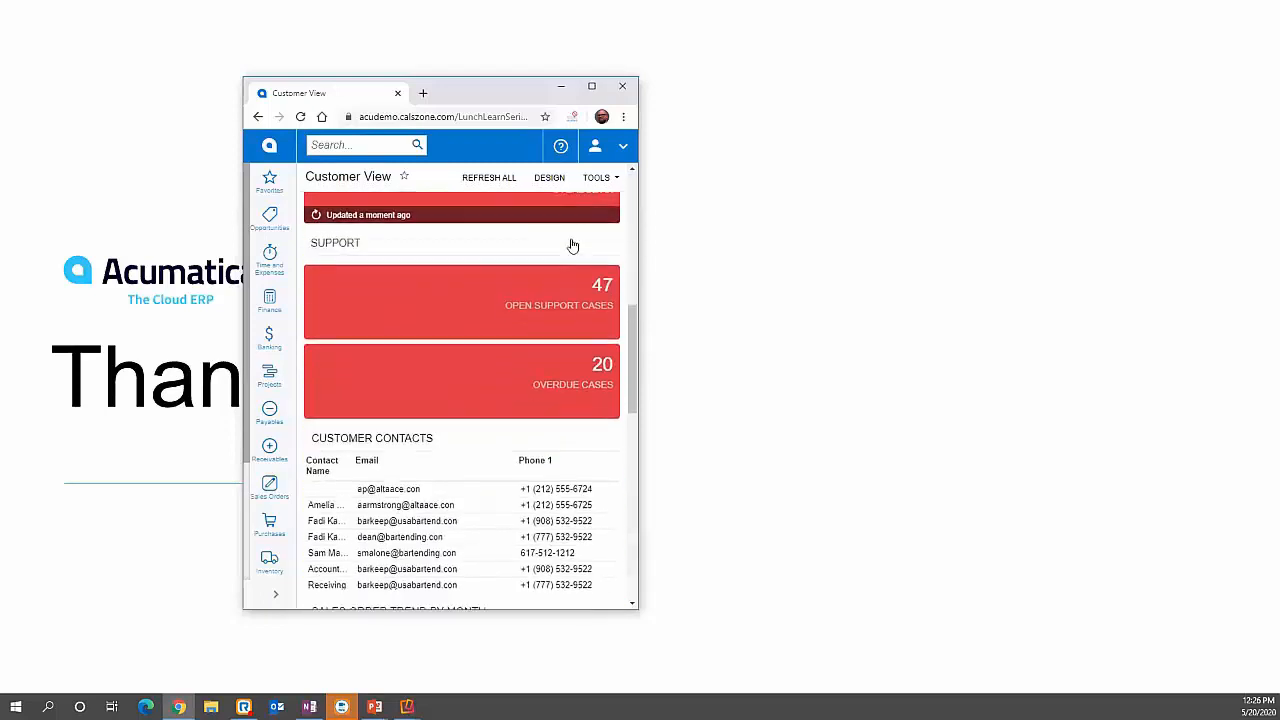
left_click(591, 86)
scroll(641, 260, "up", 2)
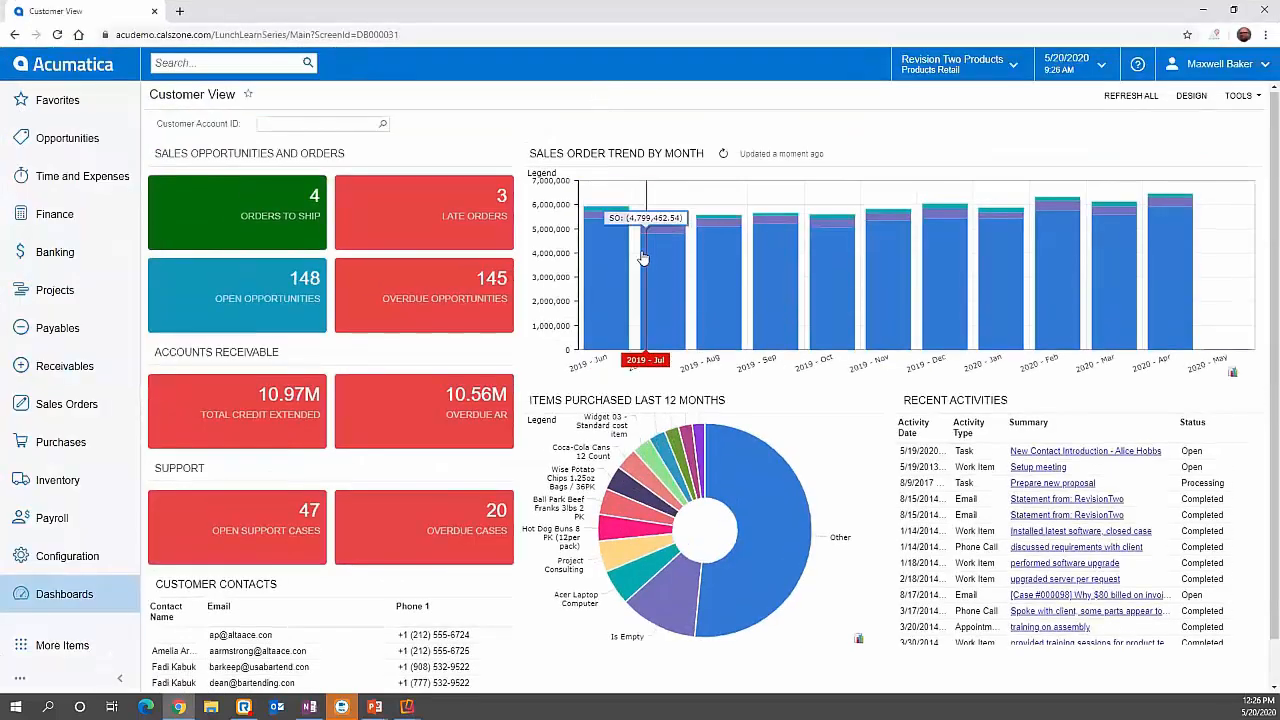
Set the dashboard's Customer Account ID to ABARTENDE, USA Bartending School
left_click(385, 126)
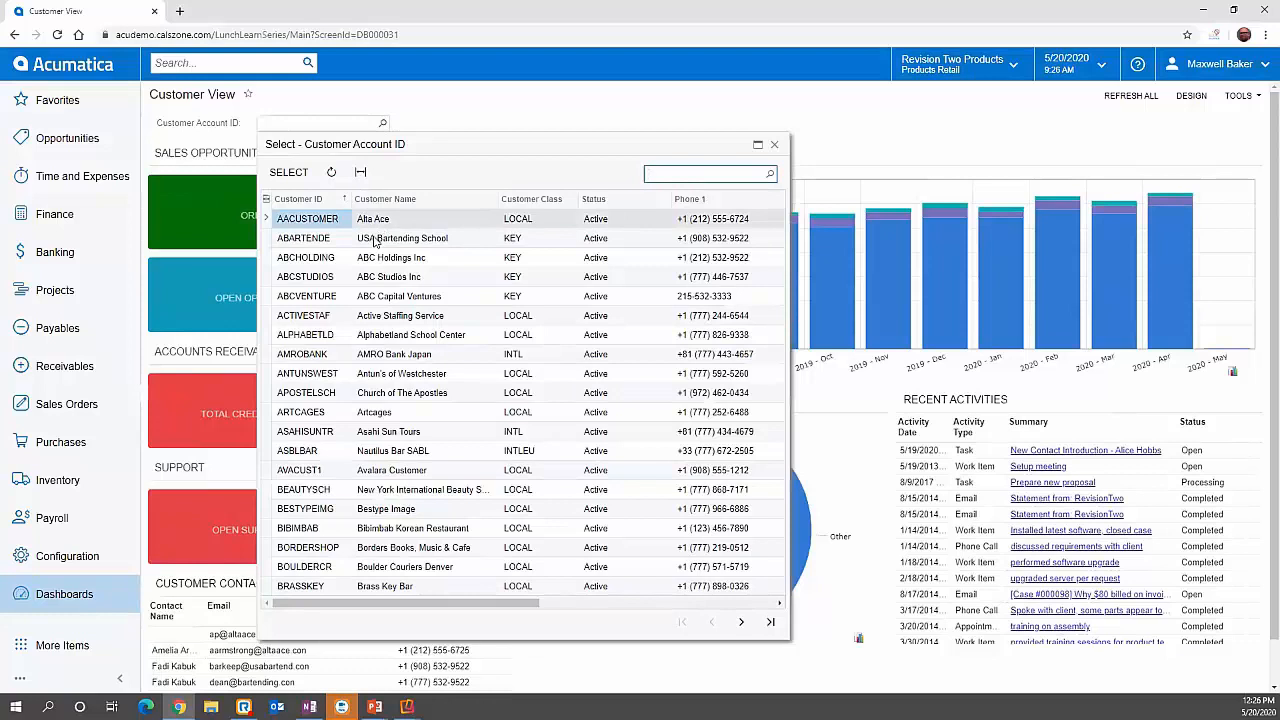
double_click(374, 241)
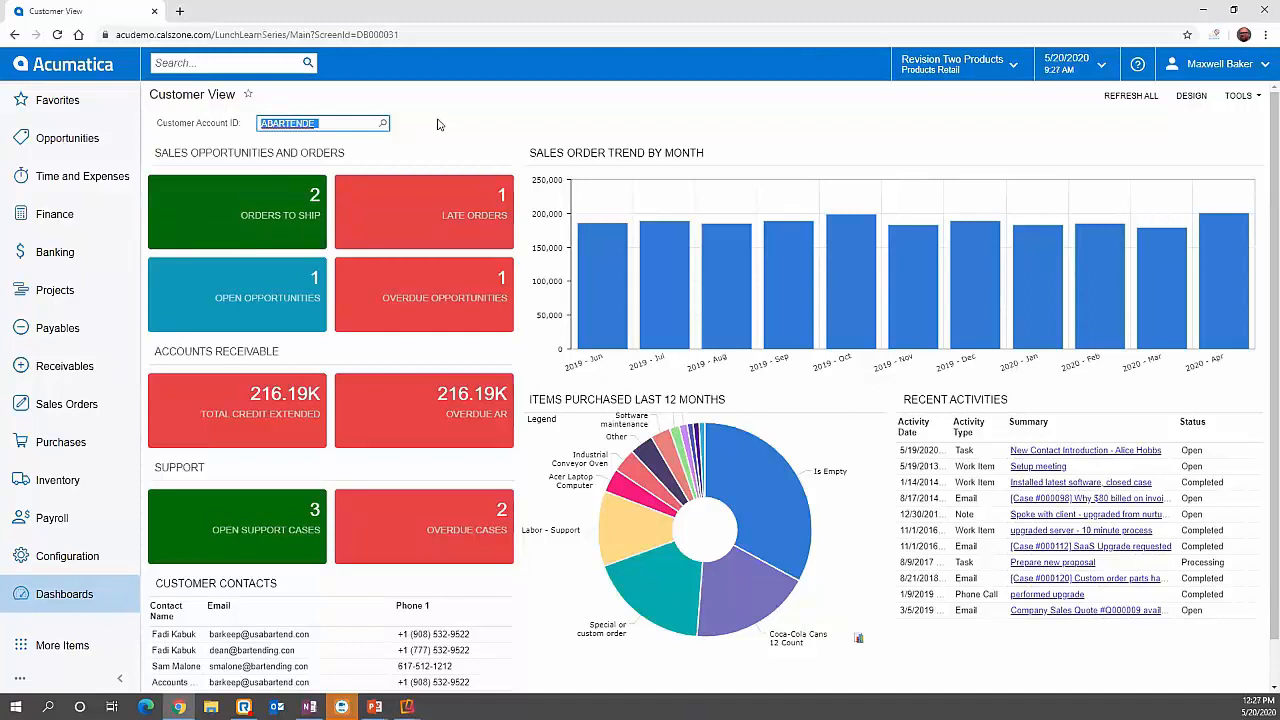
Open the Opportunities list from the Opportunities workspace
left_click(90, 145)
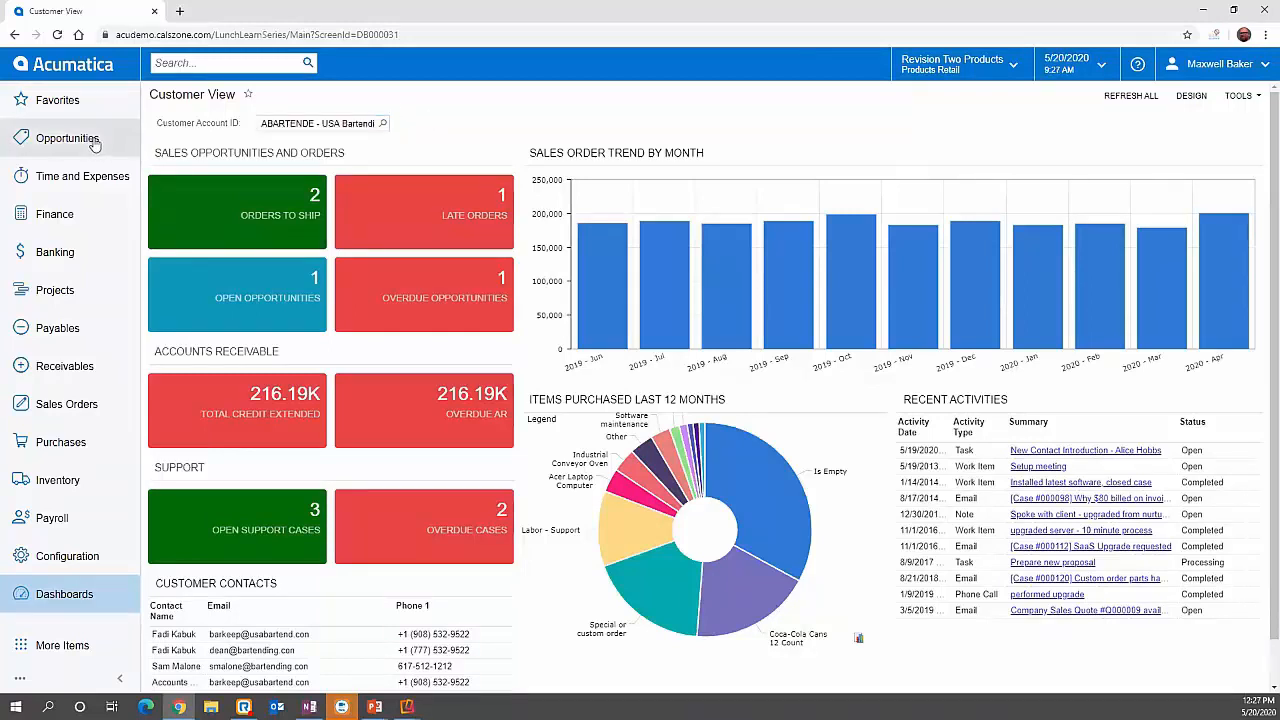
left_click(214, 221)
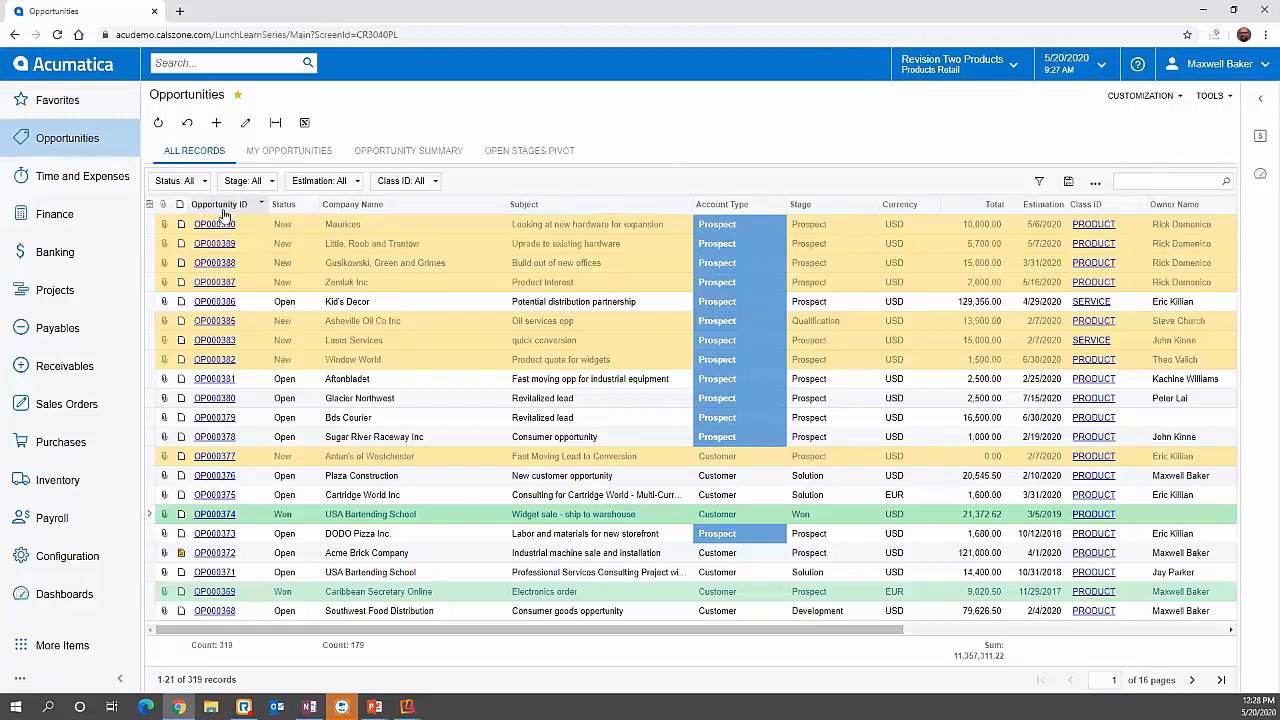
left_click_drag(237, 211, 190, 206)
Open the column configuration of the Opportunities list and remove Account Name from the selected columns
left_click(148, 207)
left_click(757, 367)
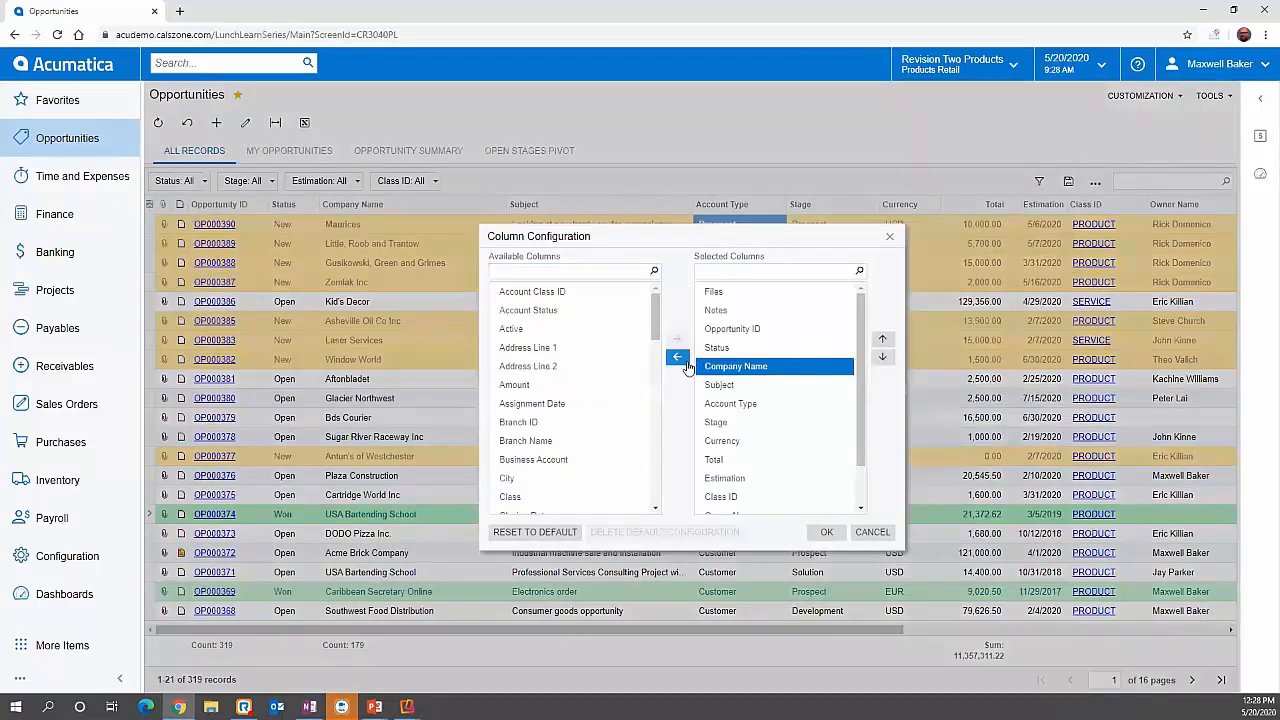
scroll(843, 420, "down", 1)
left_click(720, 391)
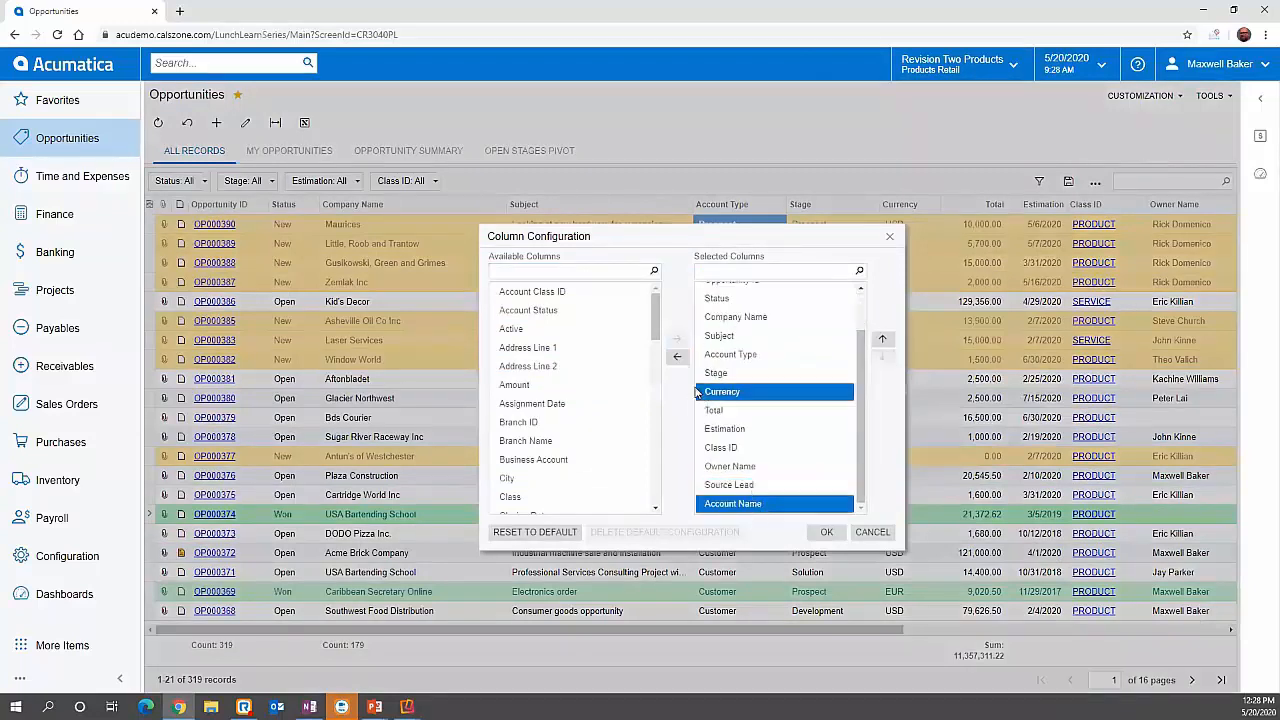
left_click(677, 357)
Add the Branch ID column to the Opportunities list and place it directly after Class ID
left_click(545, 441)
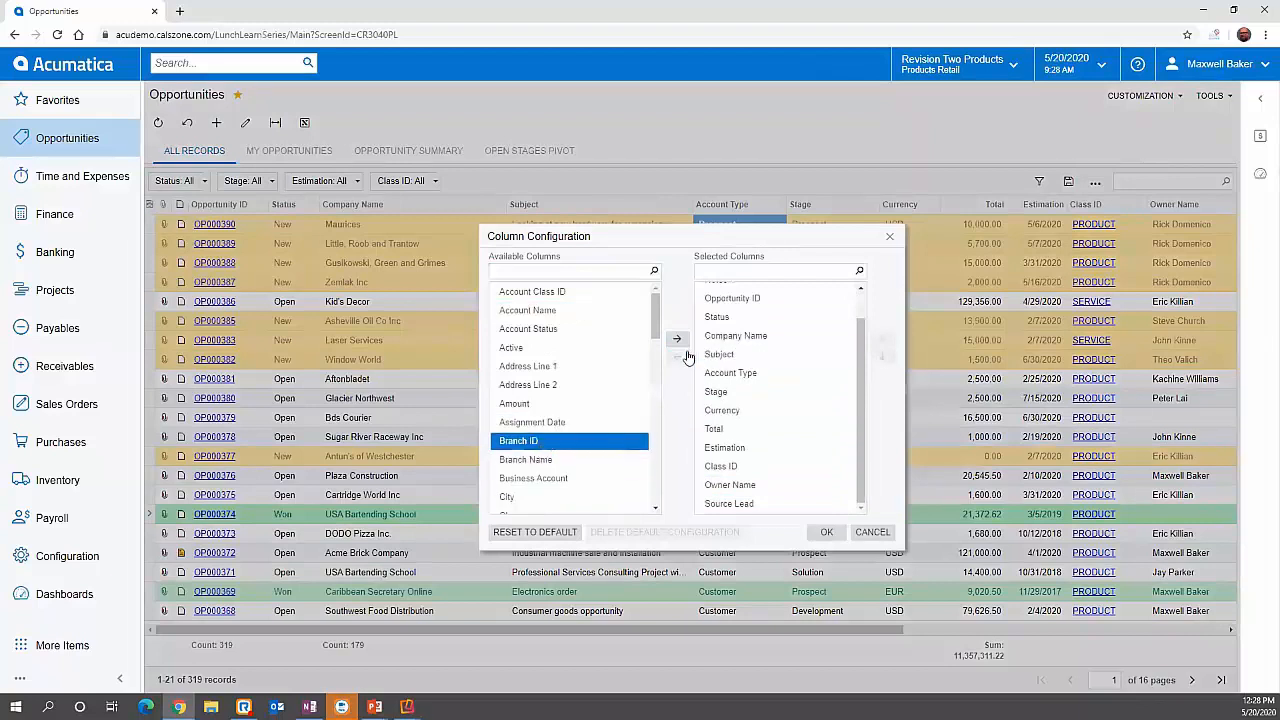
left_click(677, 339)
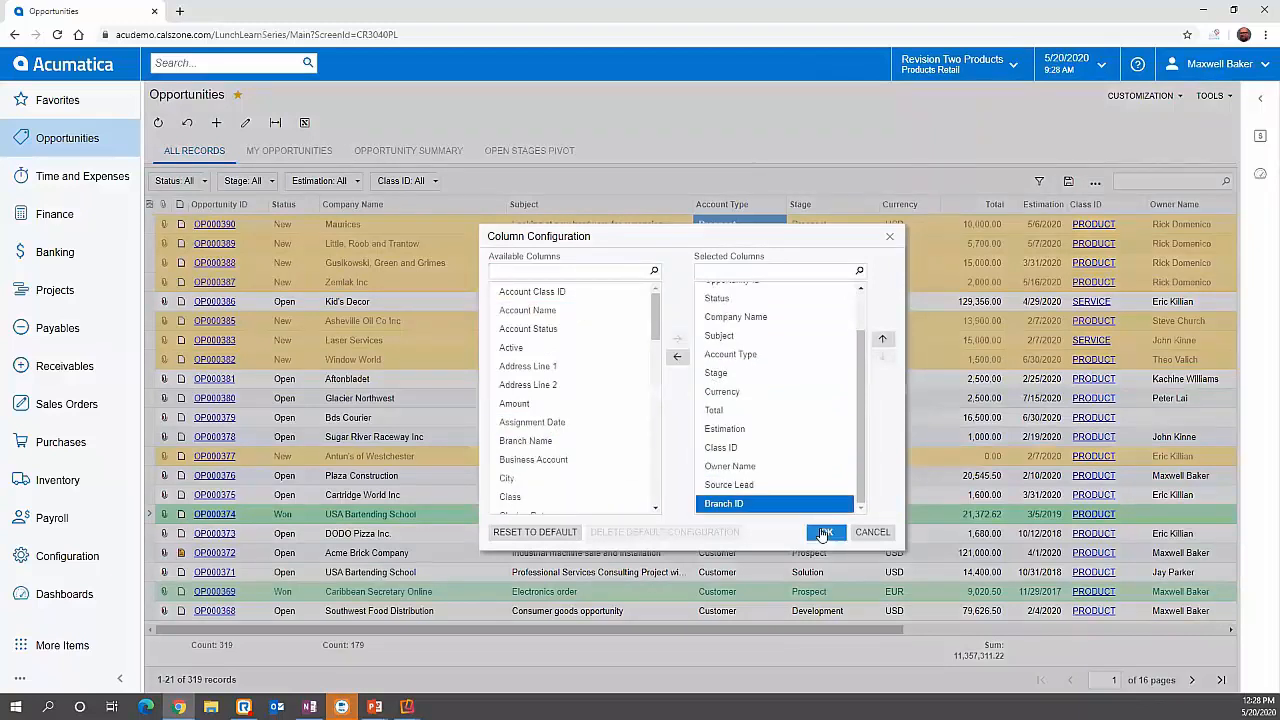
left_click(824, 533)
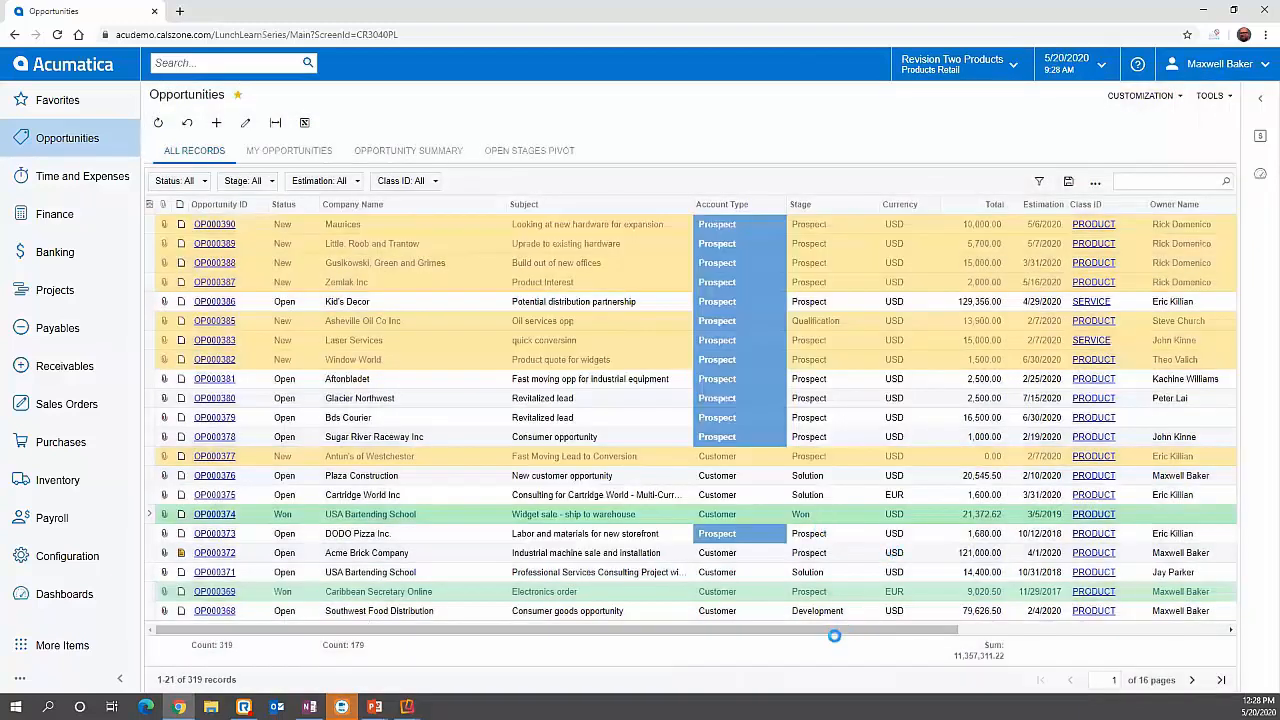
left_click_drag(843, 633, 1116, 630)
left_click_drag(1230, 204, 862, 205)
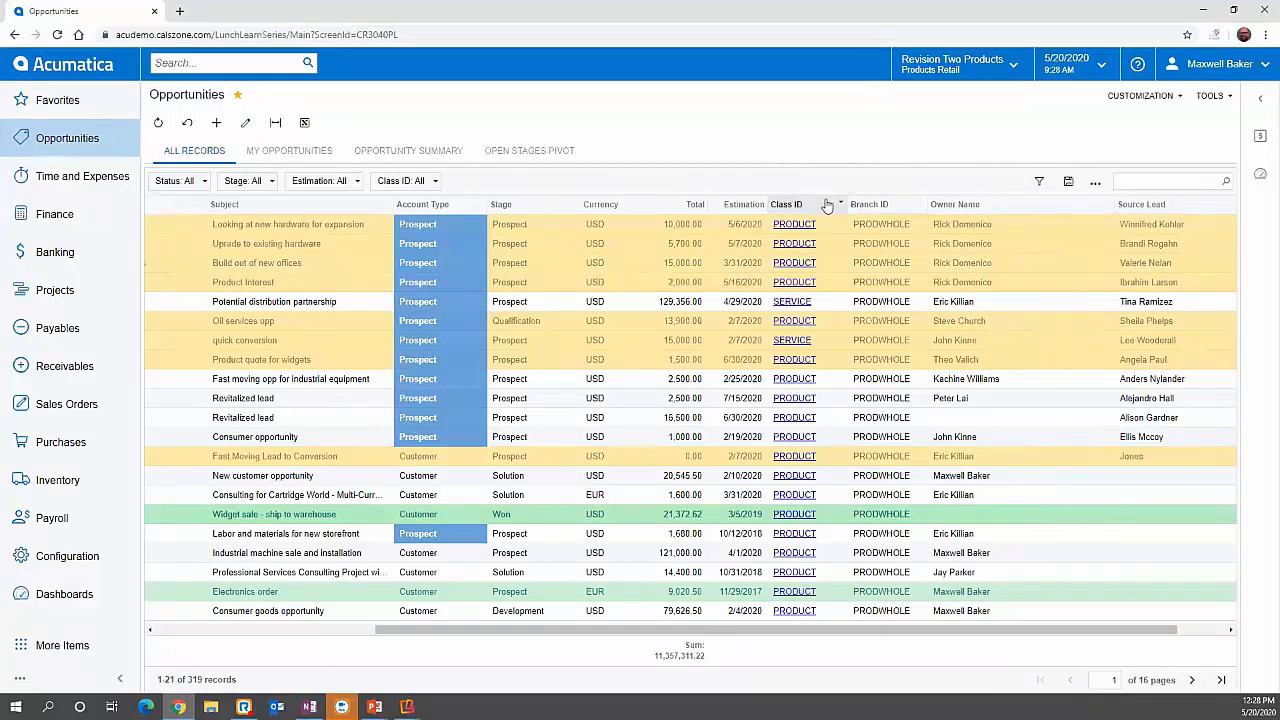
Examine the My Opportunities view and its filter settings, and return to the first columns of All Records
left_click(272, 155)
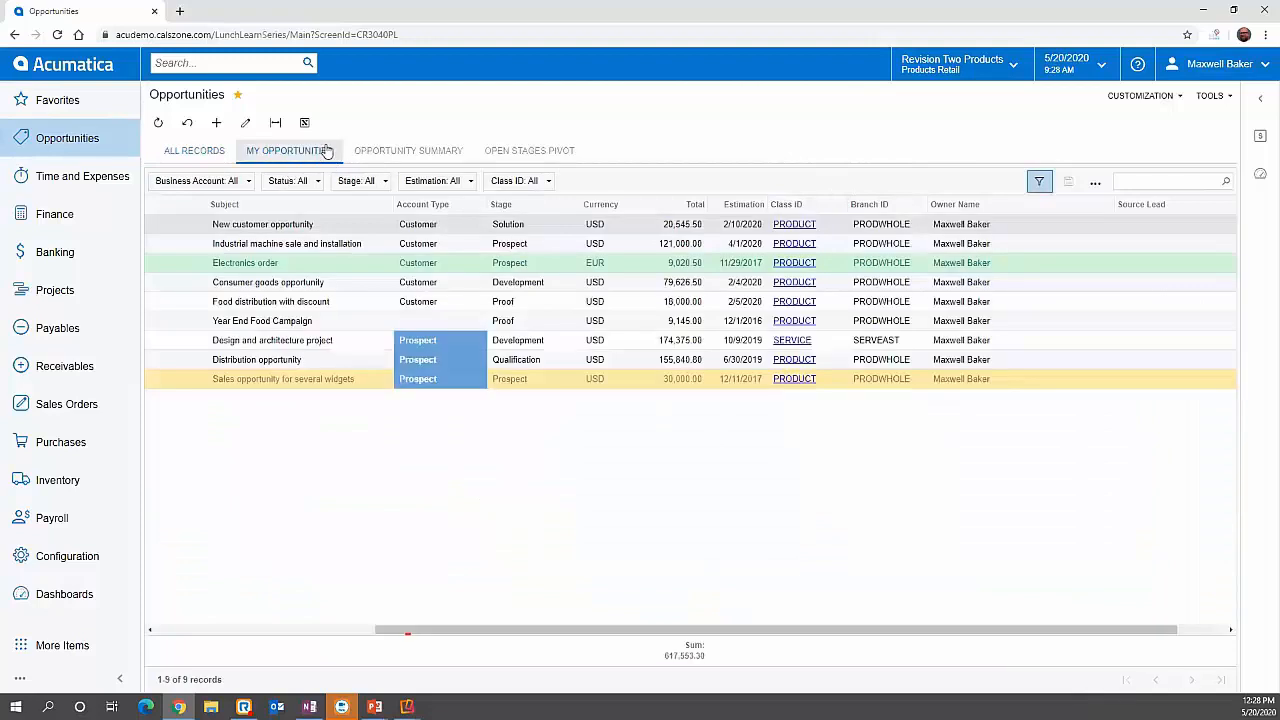
left_click(1039, 181)
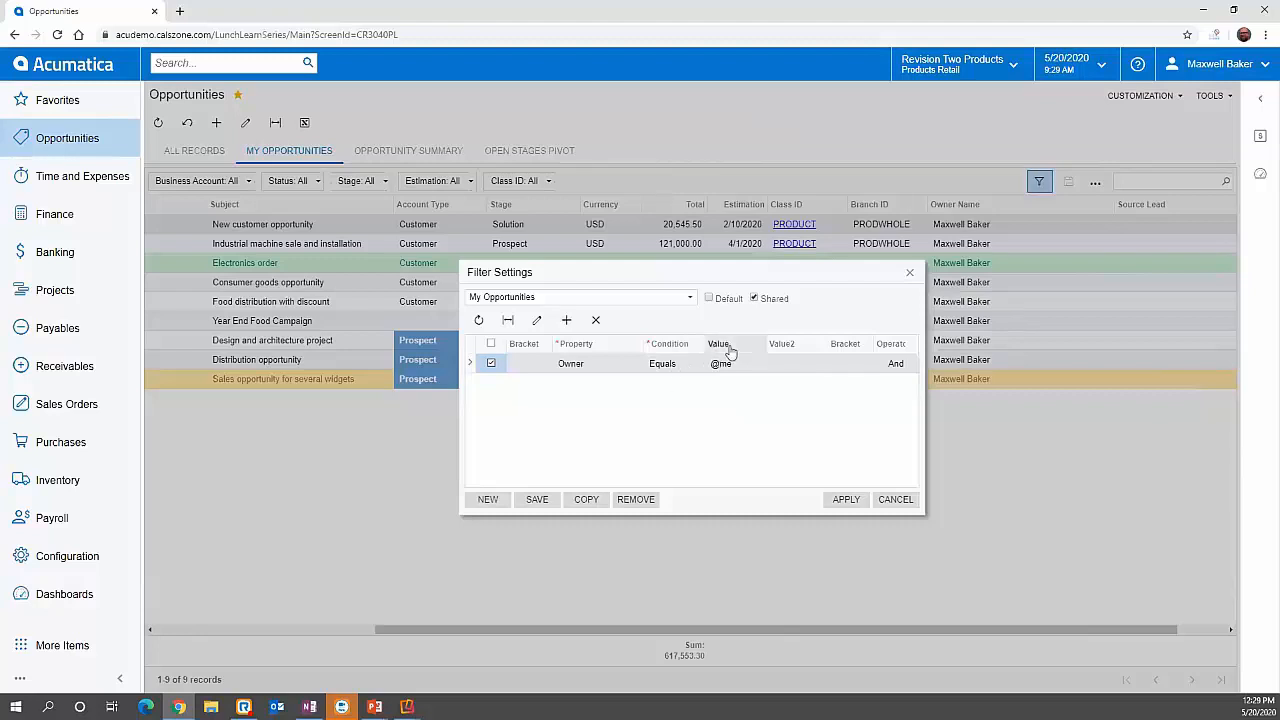
left_click(909, 272)
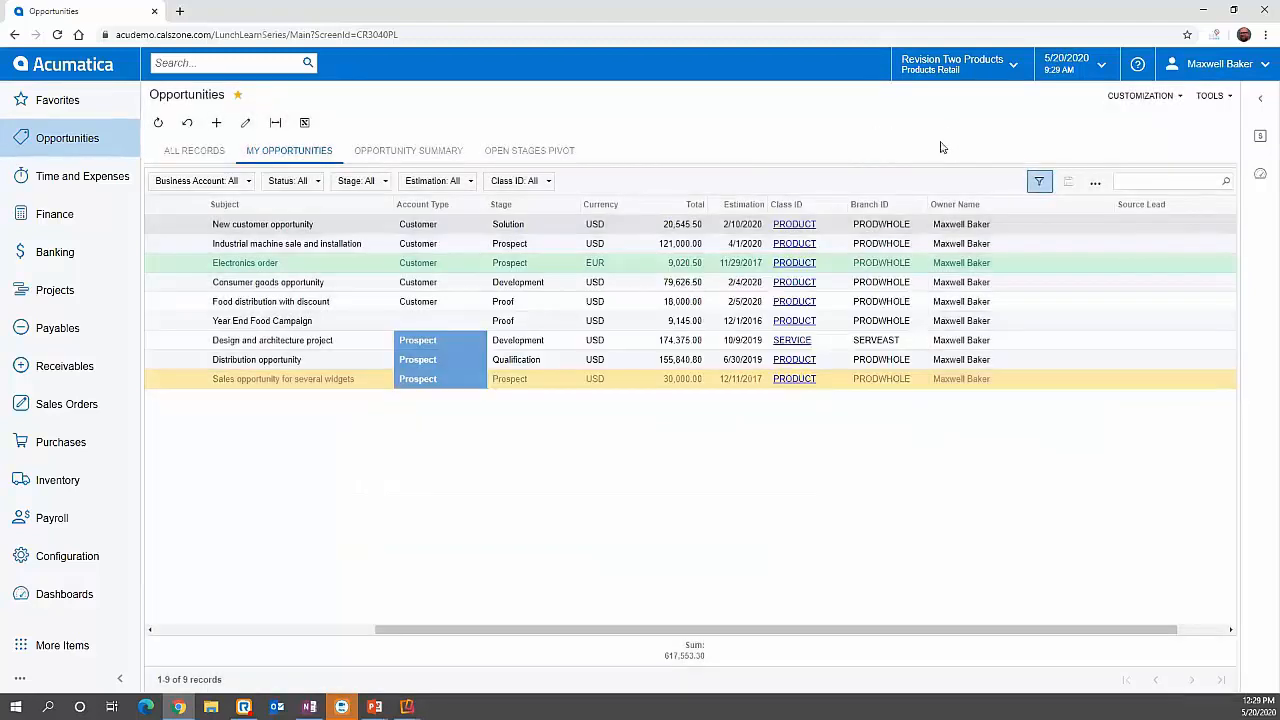
left_click(194, 150)
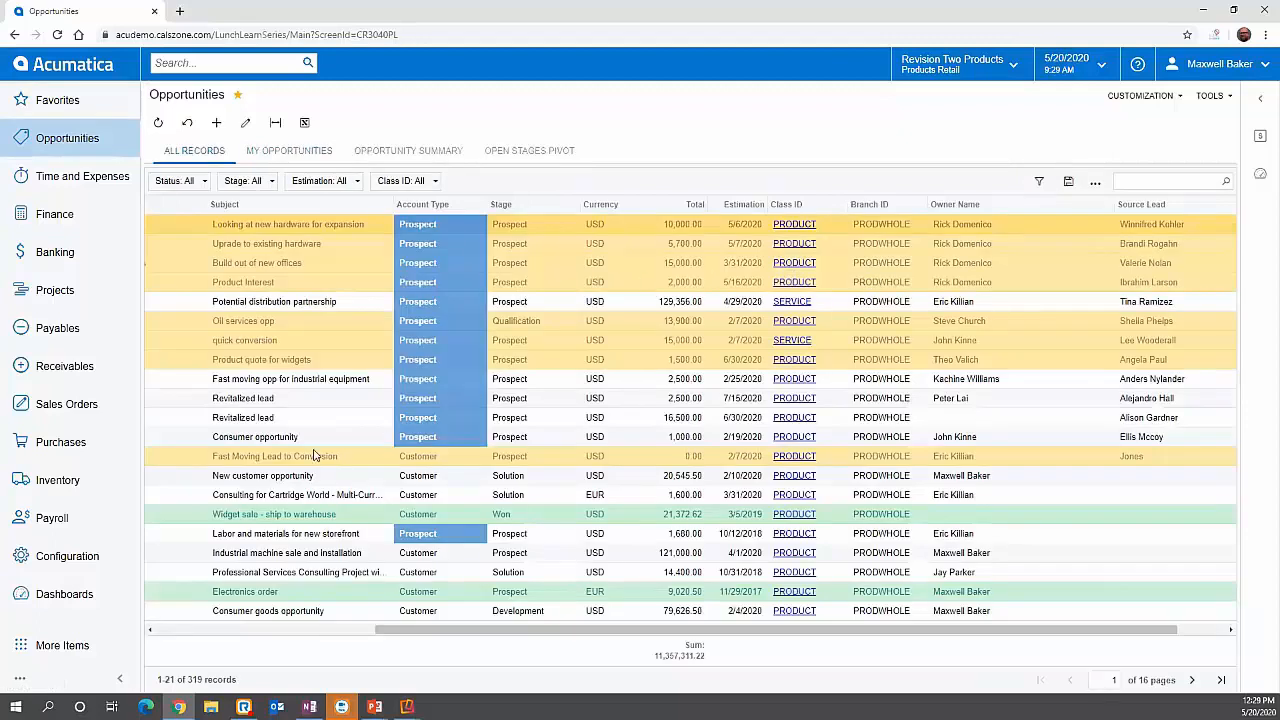
left_click_drag(410, 629, 185, 629)
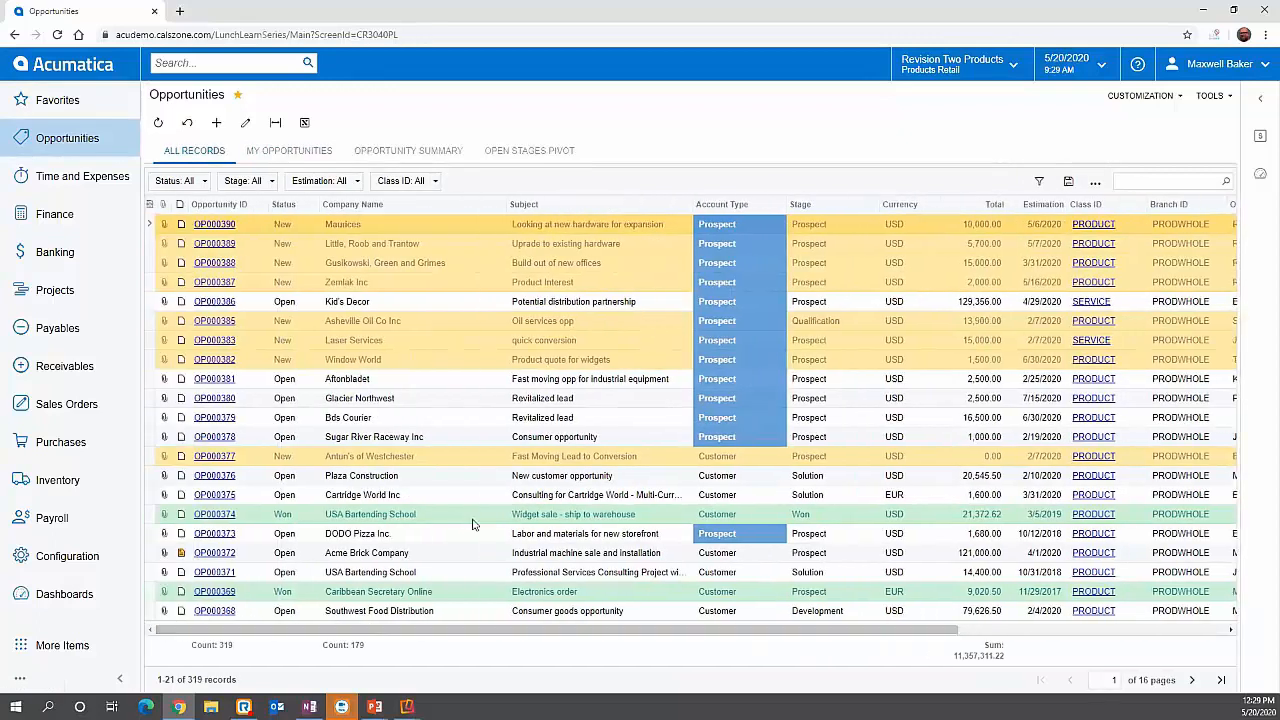
Filter All Records by the company name USA Bartending School, and remove that filter again
left_click(420, 515)
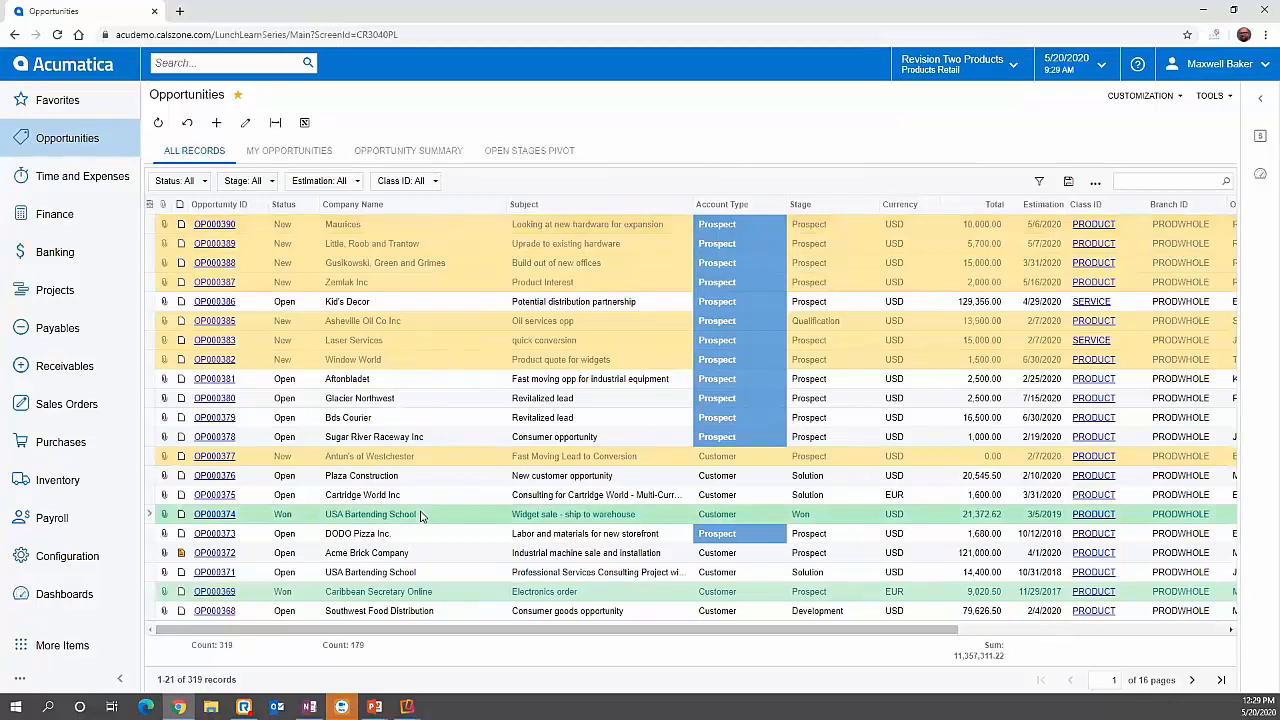
key("shift+f")
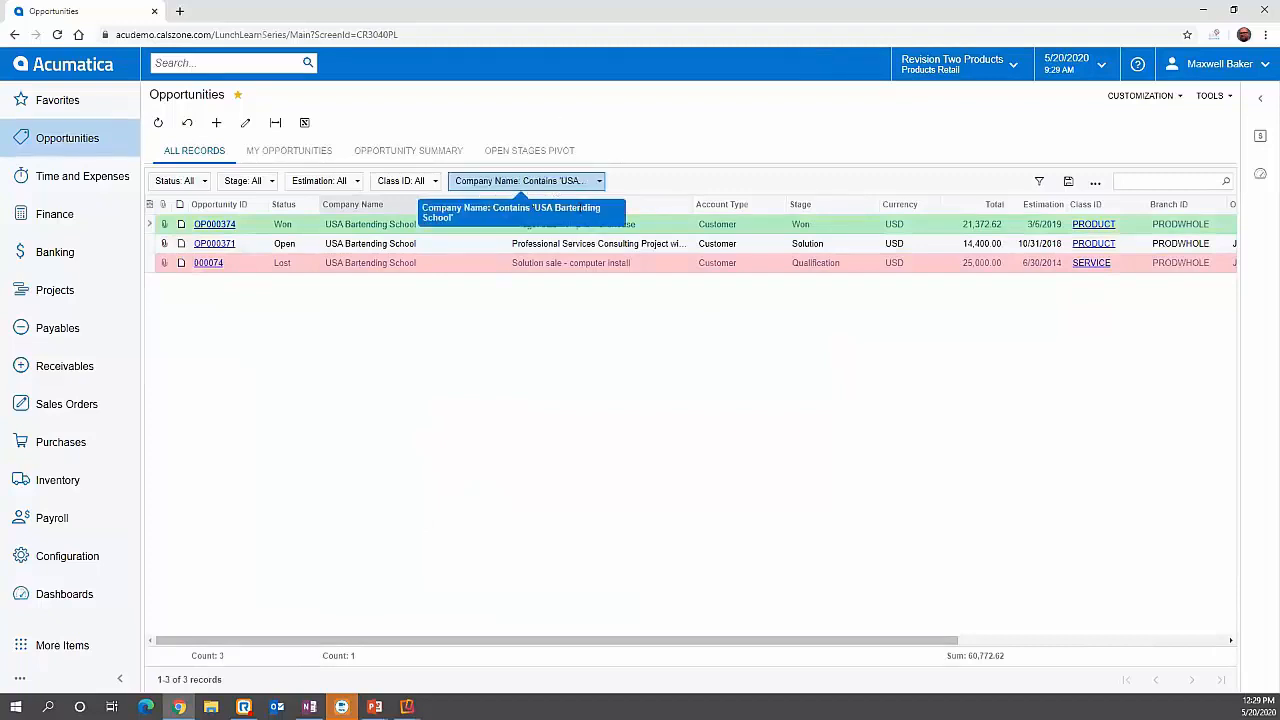
left_click(575, 183)
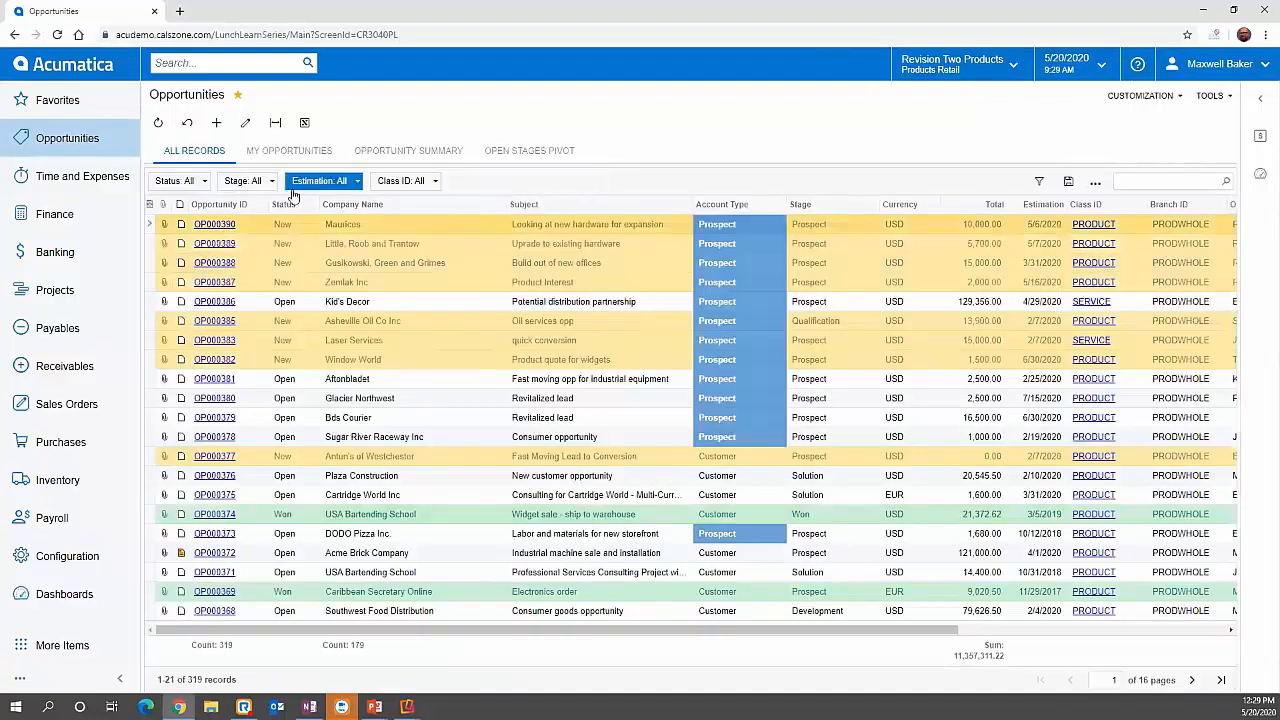
Filter the opportunities to status Open only, and remove the Status quick filter from All Records
left_click(178, 181)
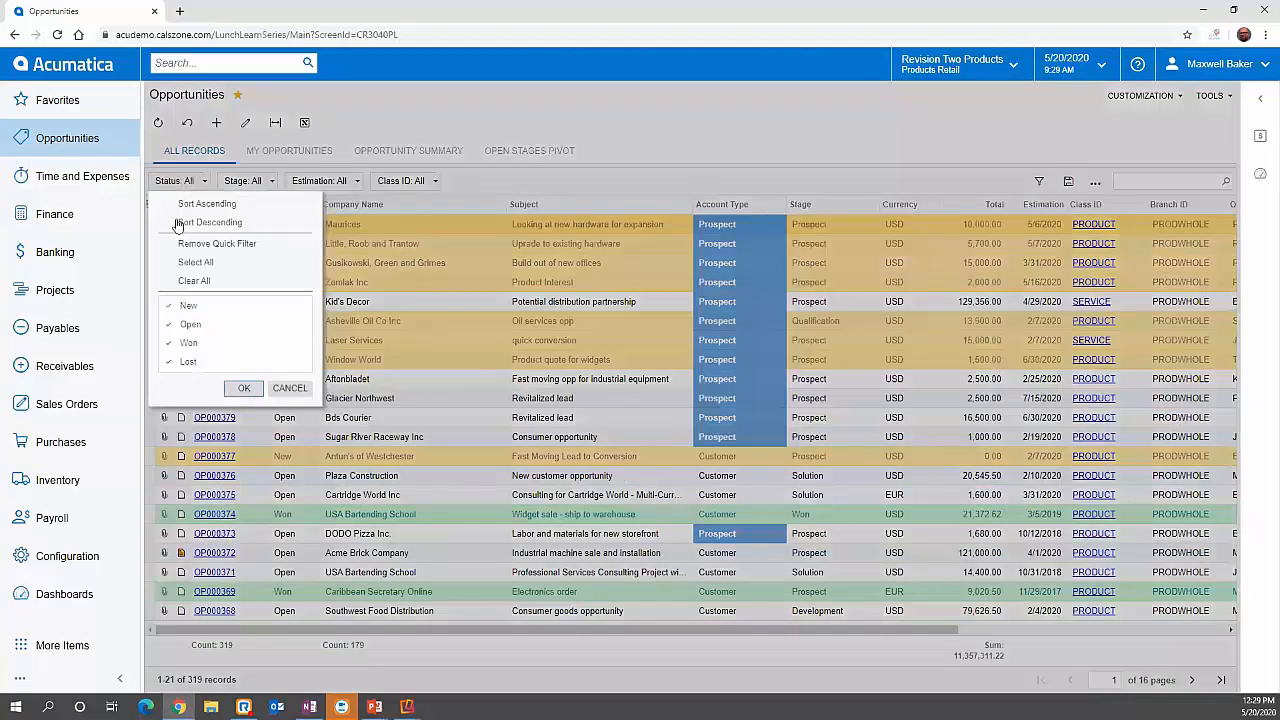
left_click(200, 283)
left_click(188, 325)
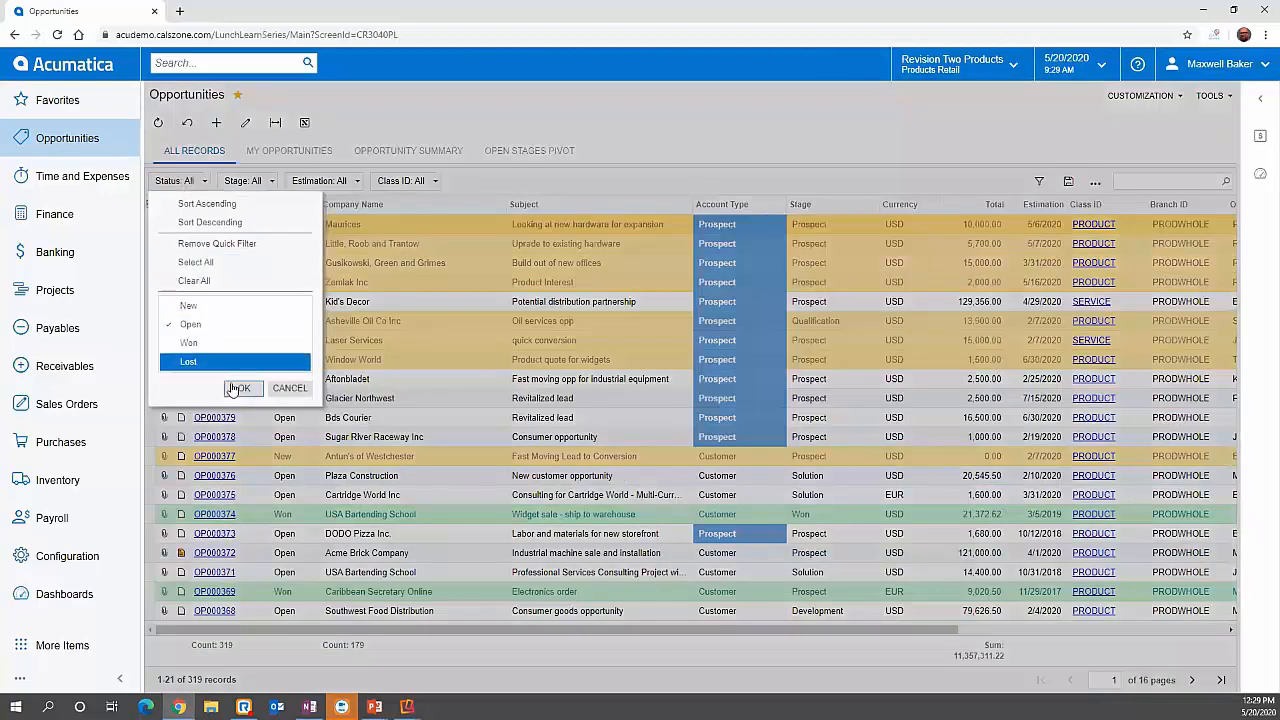
left_click(244, 388)
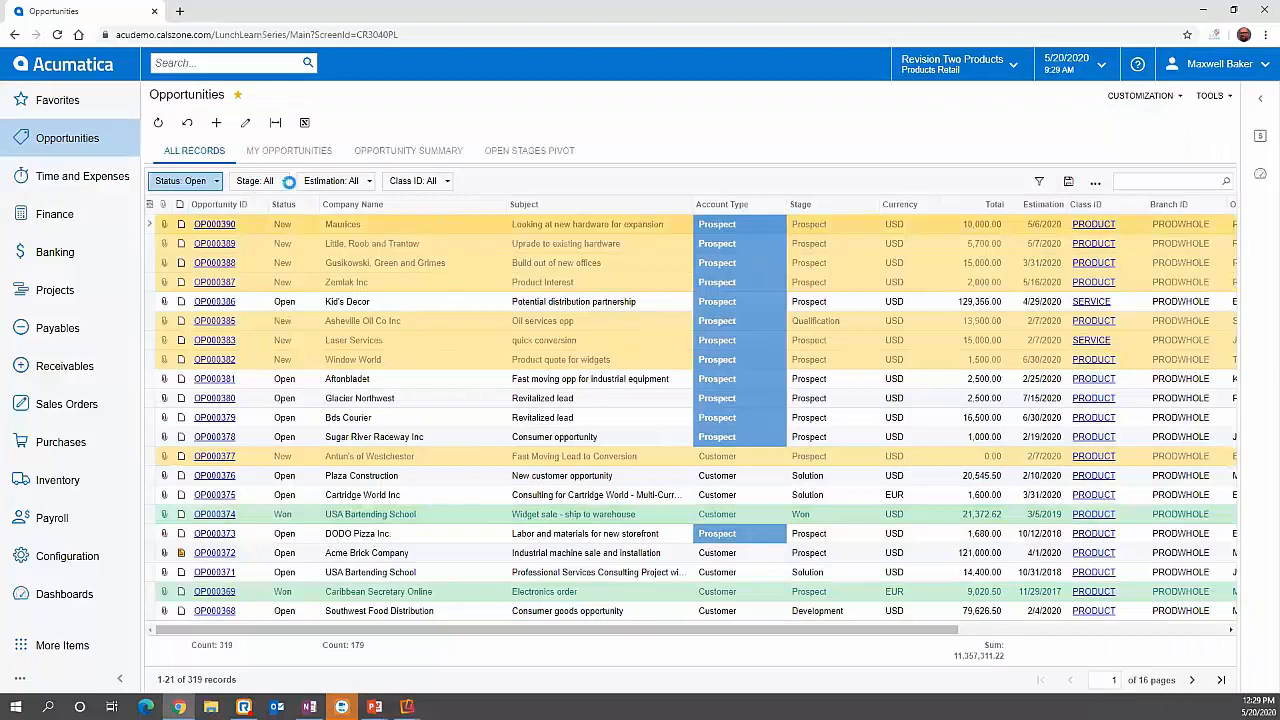
left_click(200, 183)
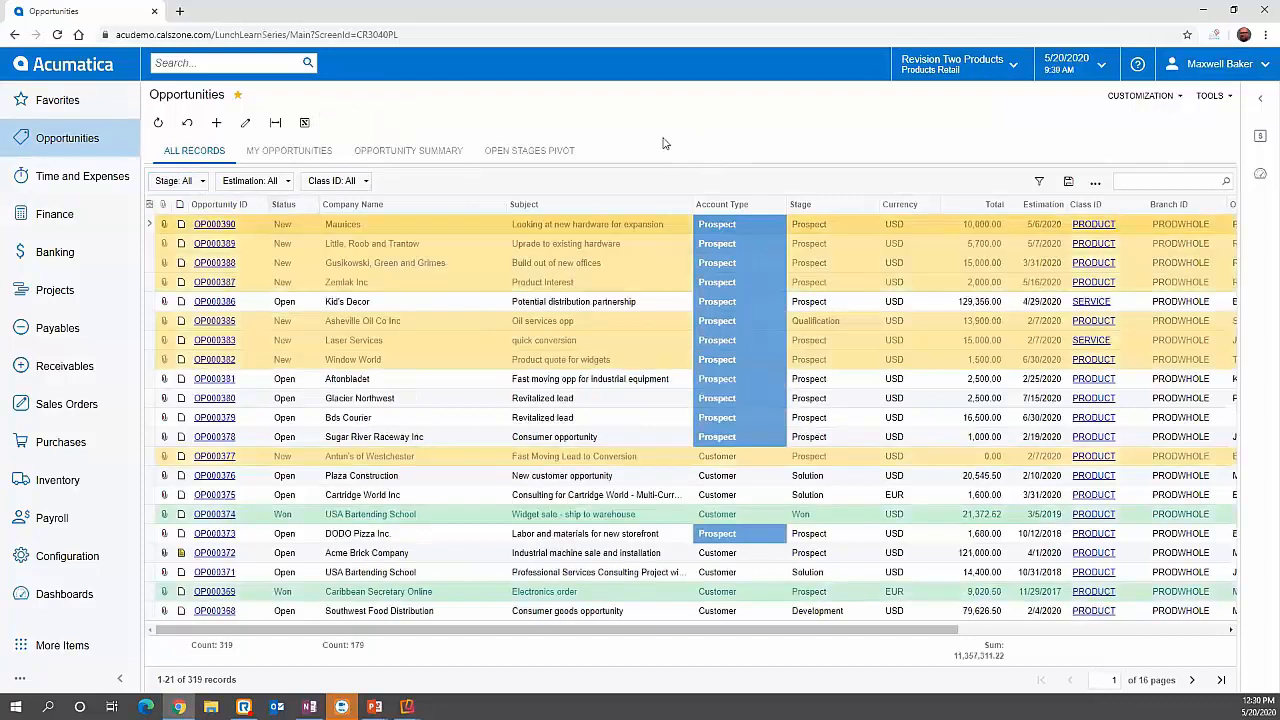
Examine the Open Stages Pivot by expanding Cocciatari Pizza and drilling into the Unassigned account's Prospect total
left_click(530, 153)
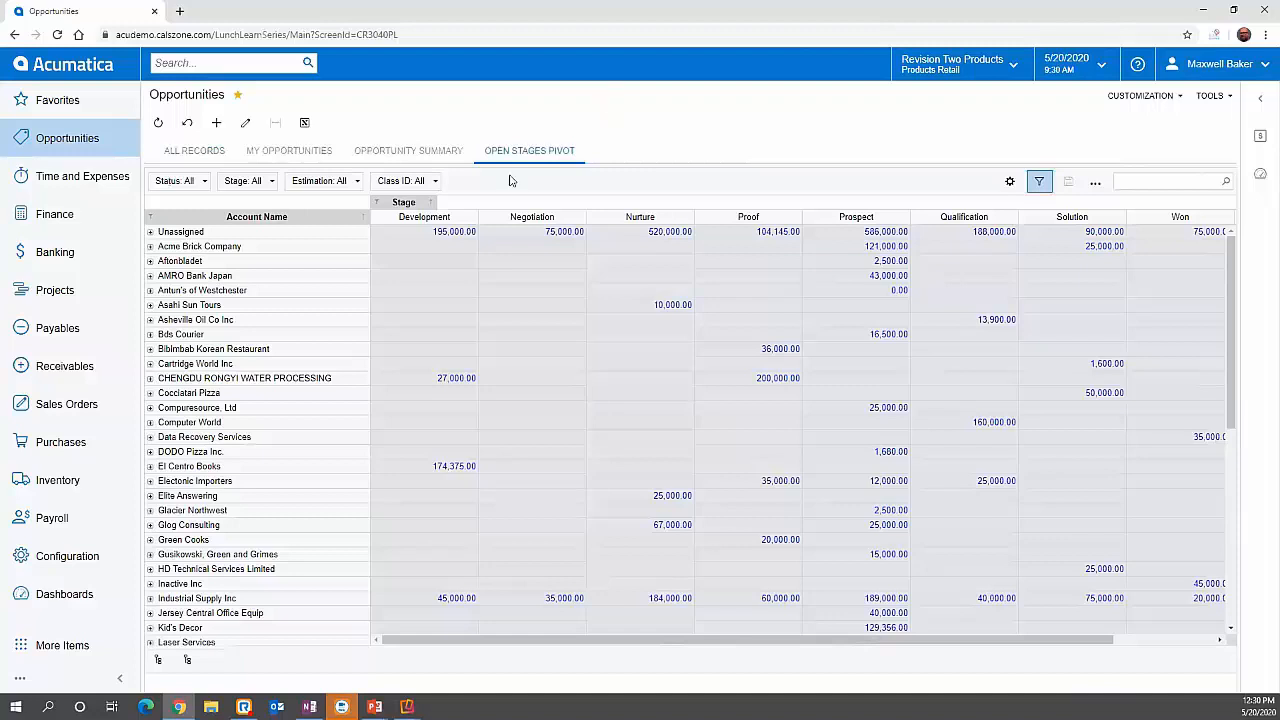
left_click(151, 394)
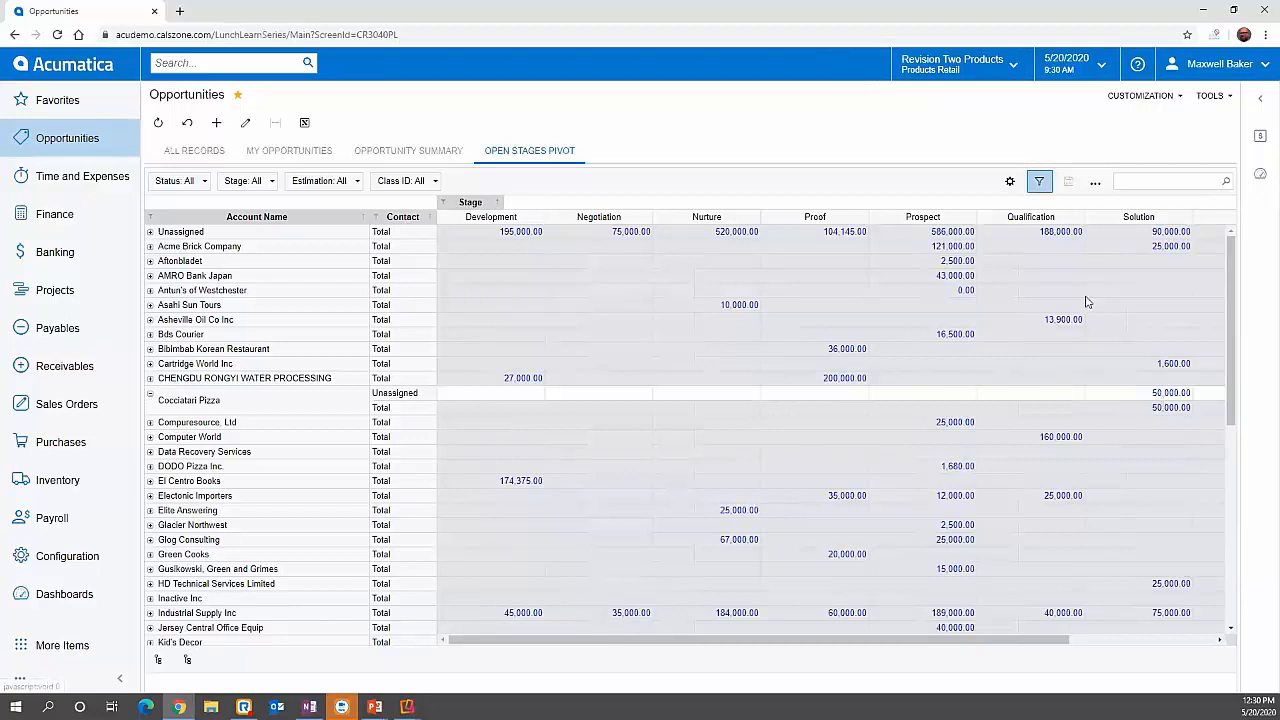
left_click(955, 233)
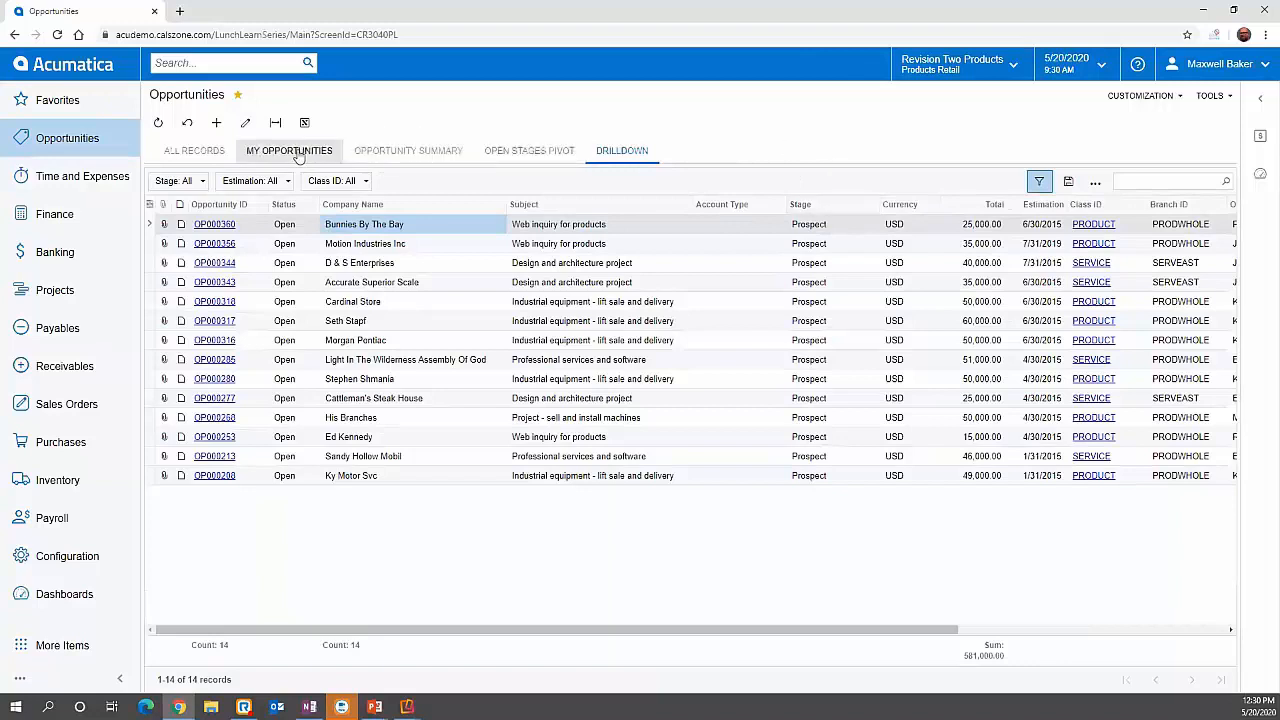
Return to All Records and view the customer record alongside the USA Bartending School opportunity OP000374
left_click(215, 150)
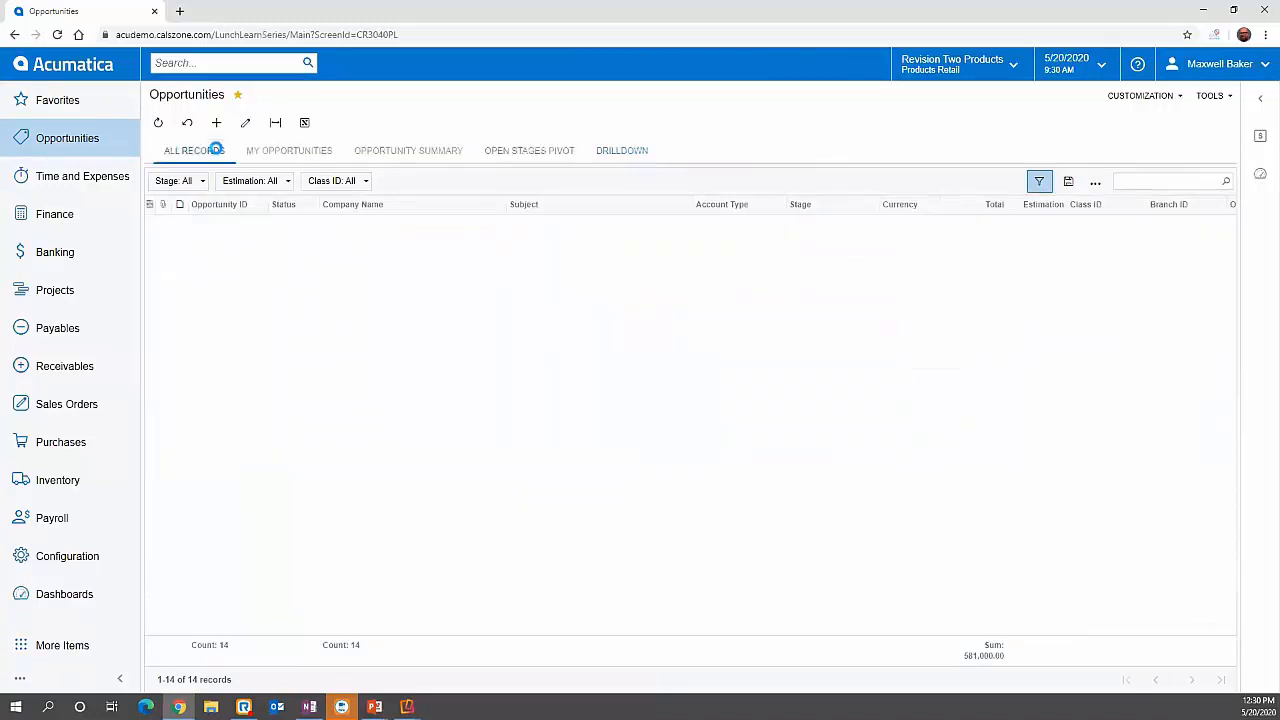
left_click(400, 516)
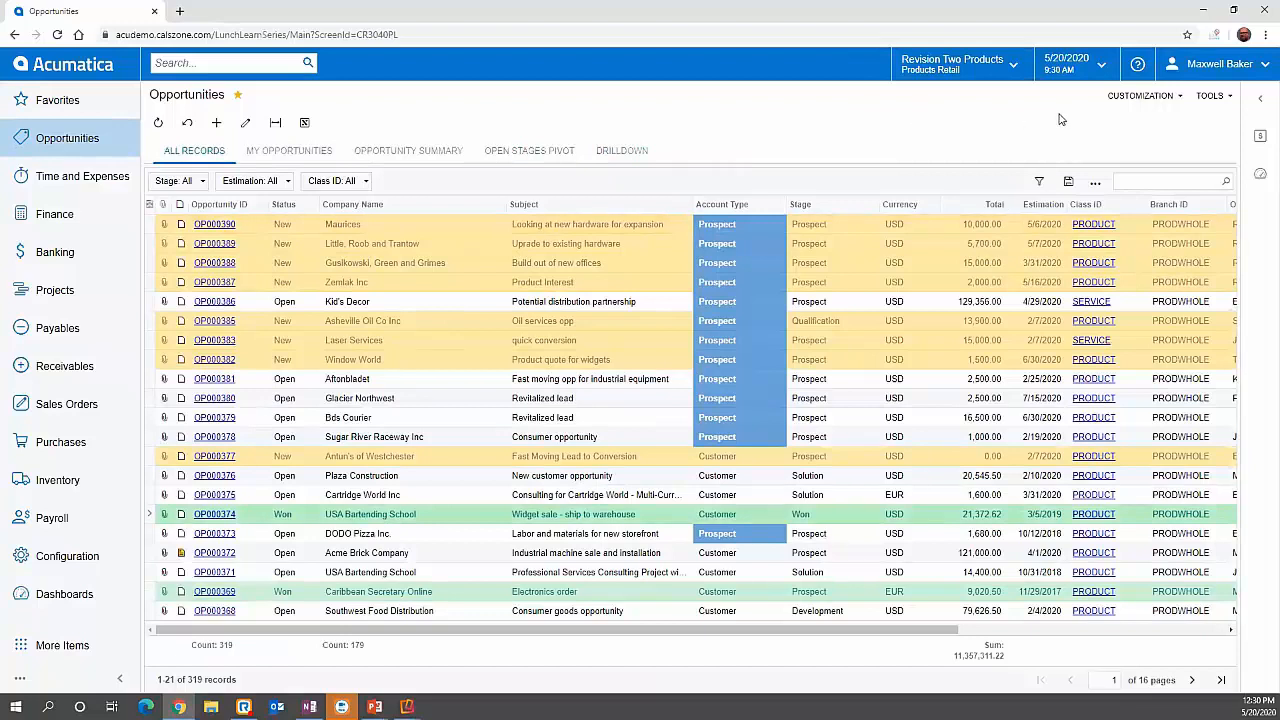
left_click(1260, 135)
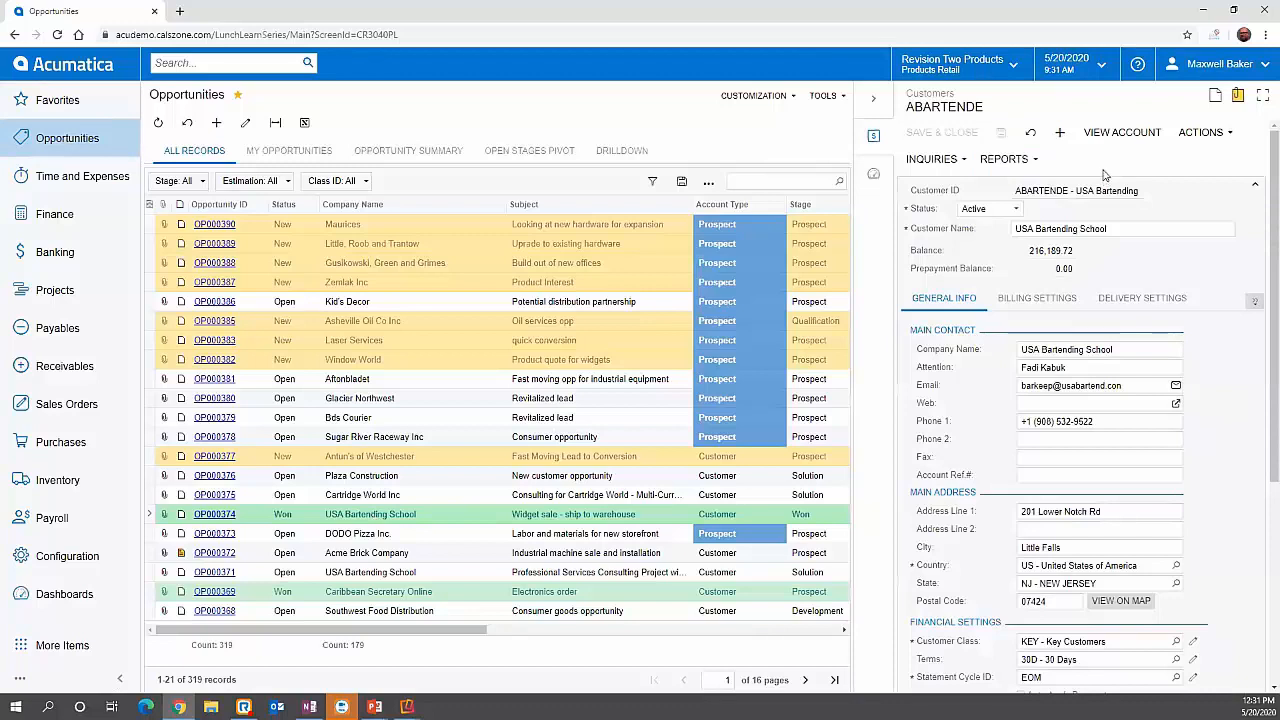
Examine the Customer View dashboard for USA Bartending School, enlarging it to full screen and restoring it
left_click(886, 176)
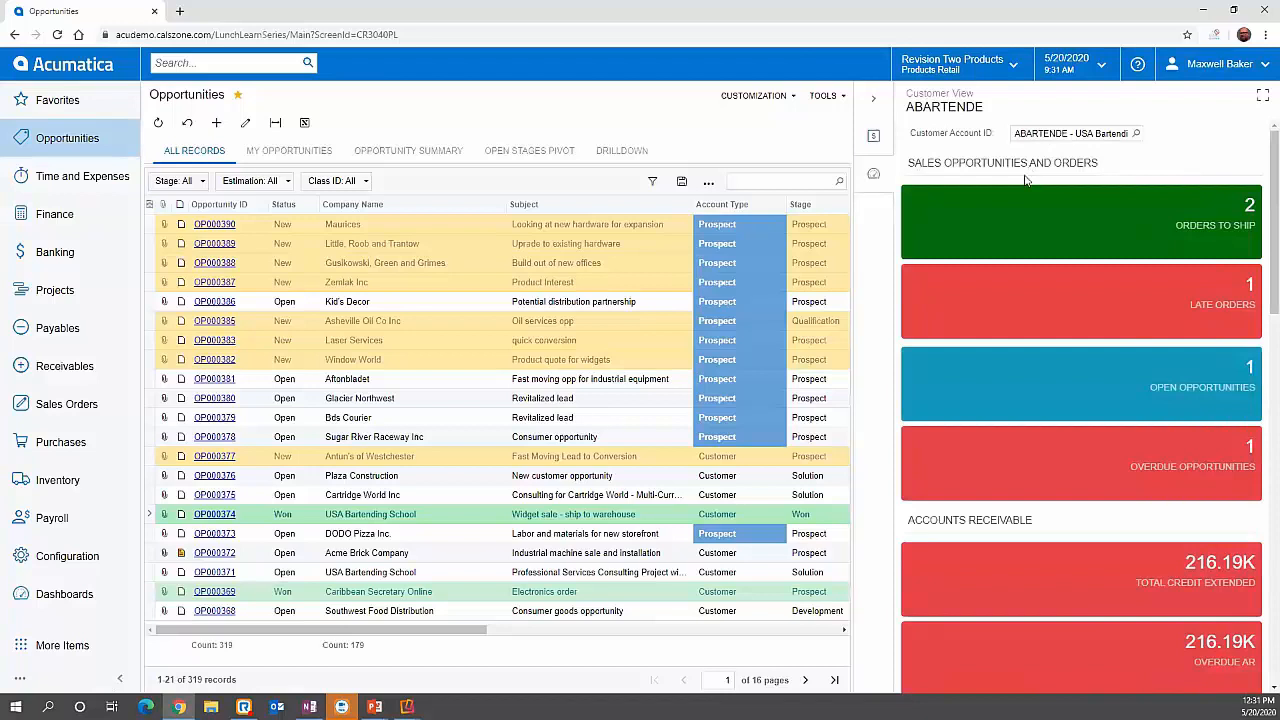
scroll(1050, 200, "down", 5)
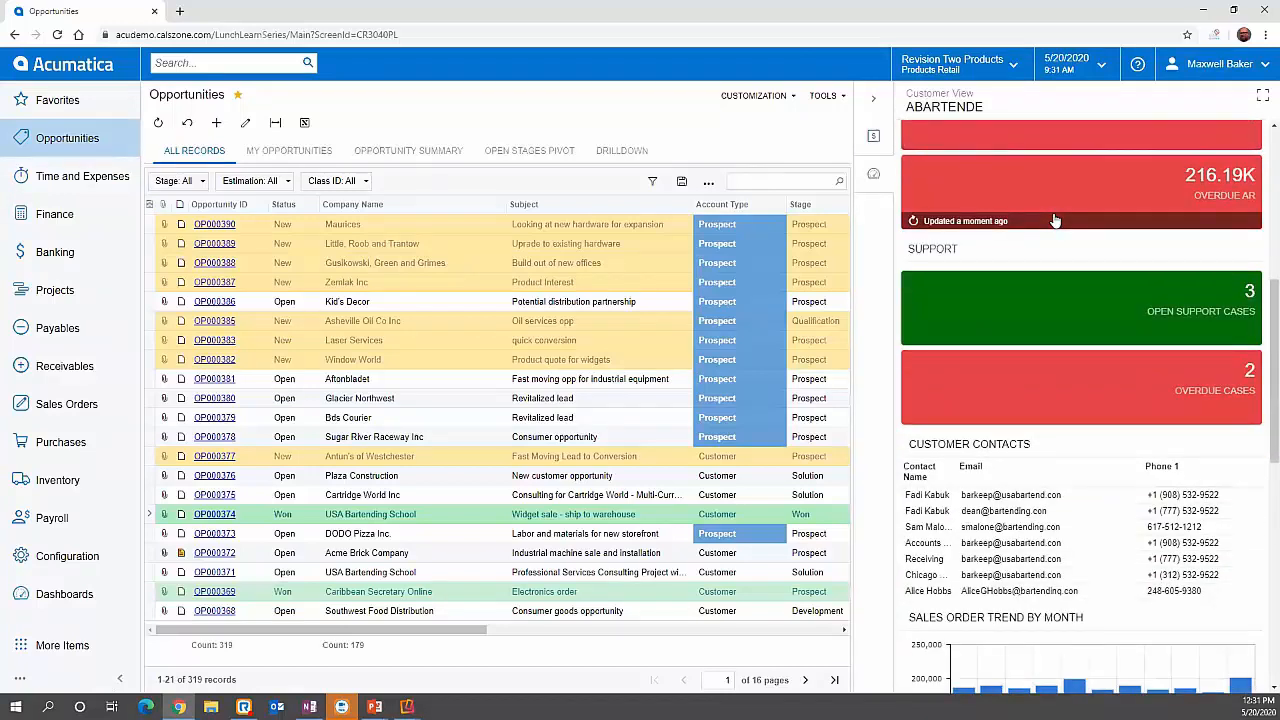
left_click(1263, 98)
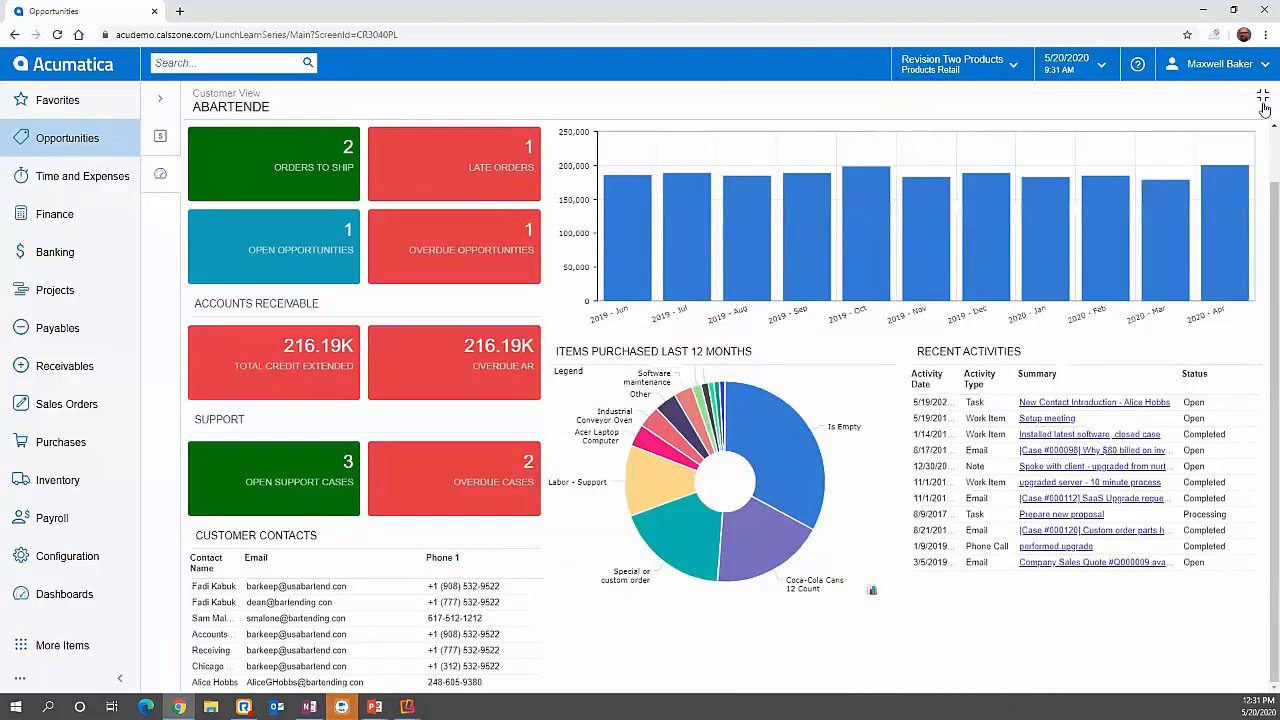
left_click(1263, 98)
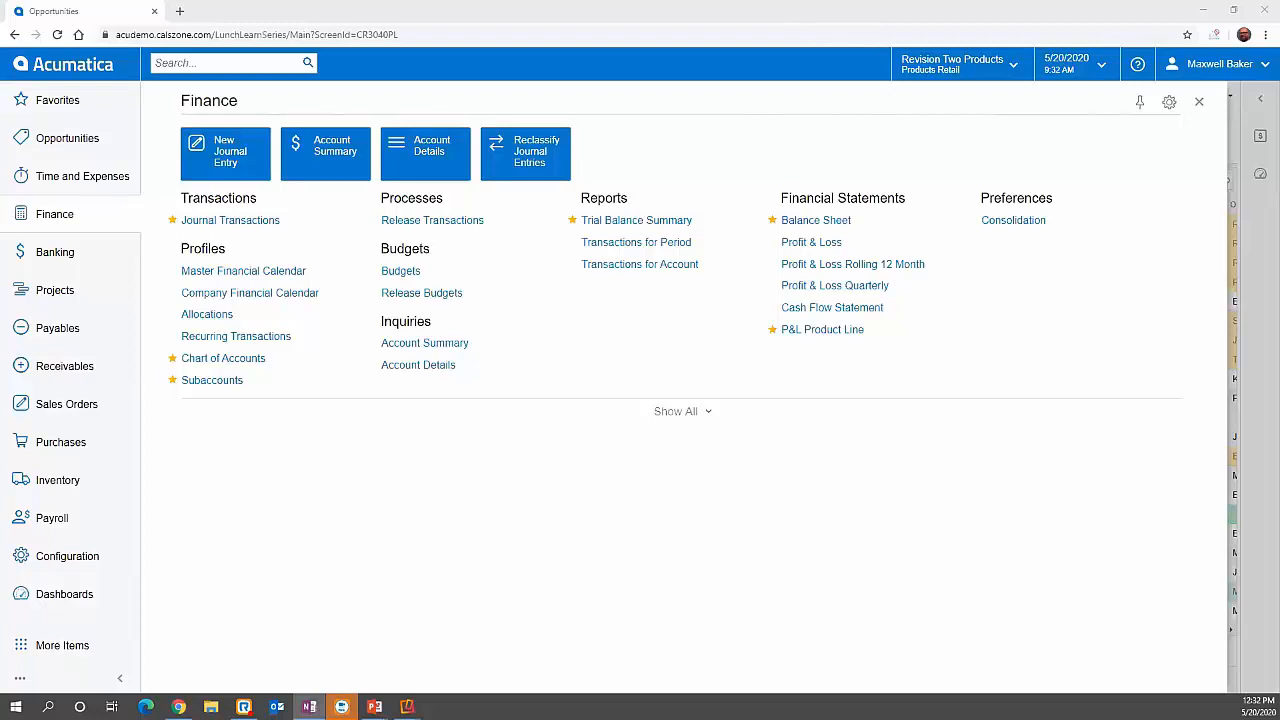
Open the PRODUCTS company from the Companies list in Favorites and examine its visual appearance settings
left_click(968, 66)
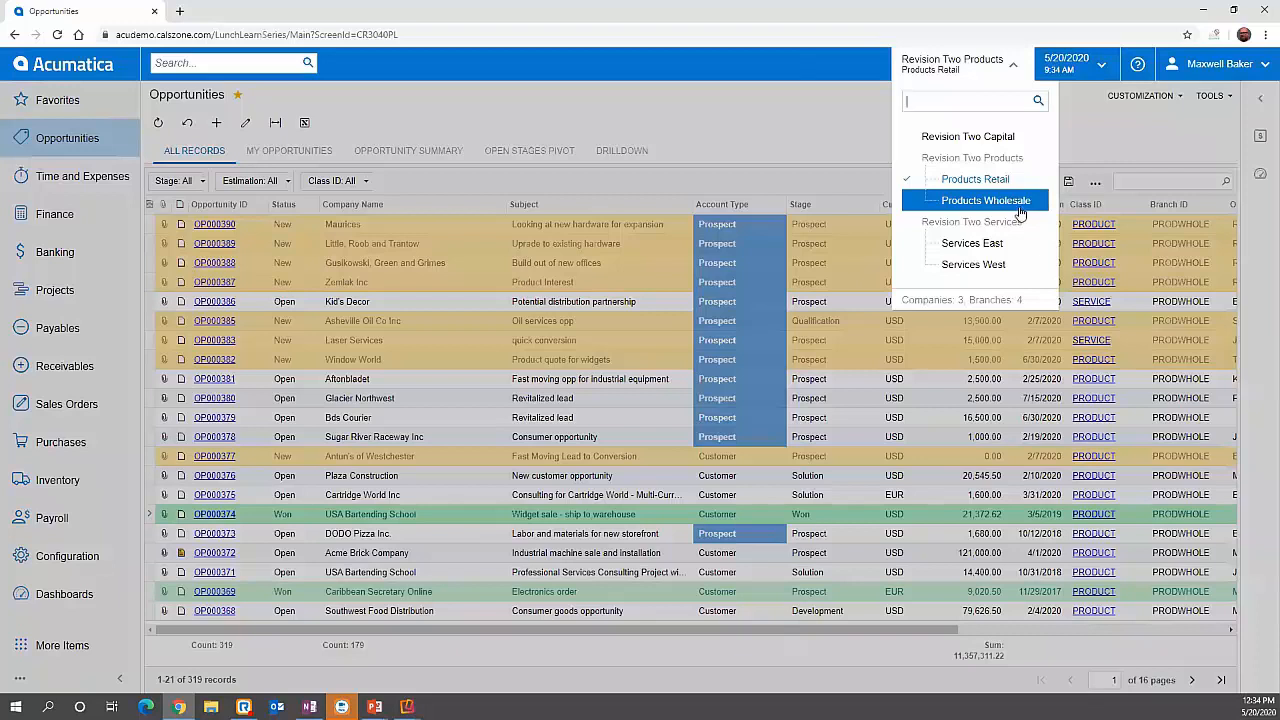
left_click(60, 106)
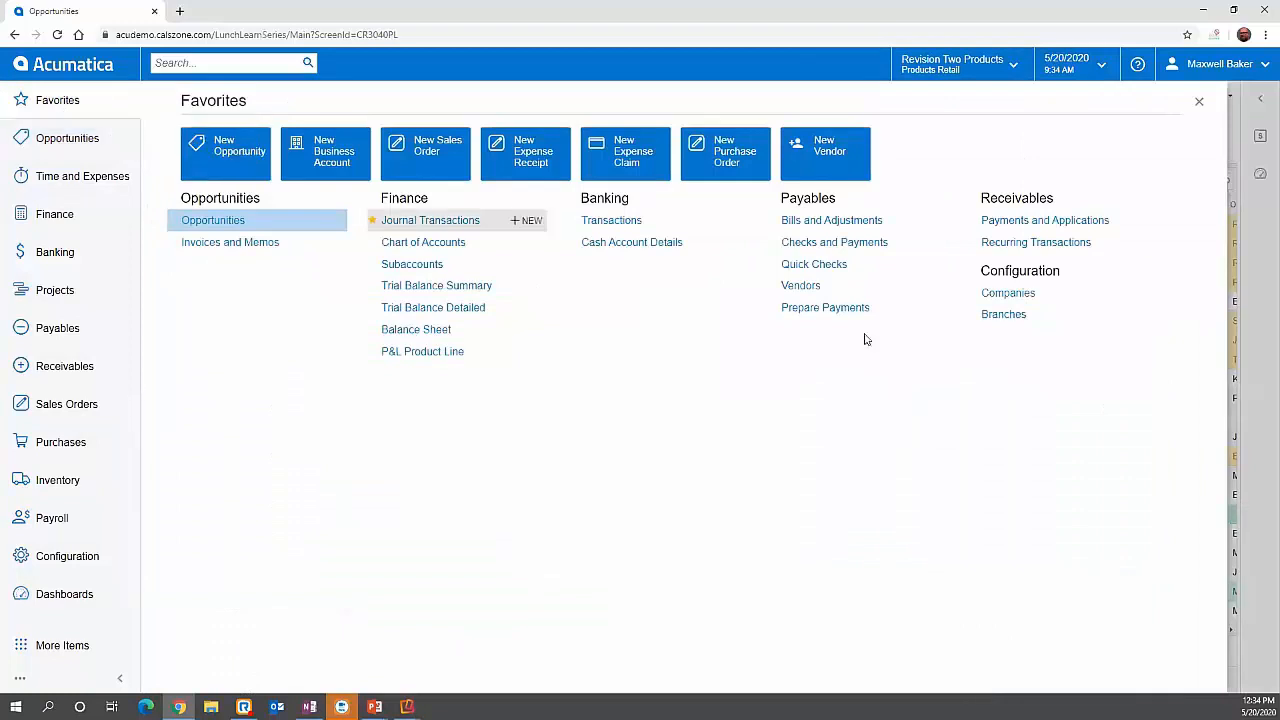
left_click(1008, 293)
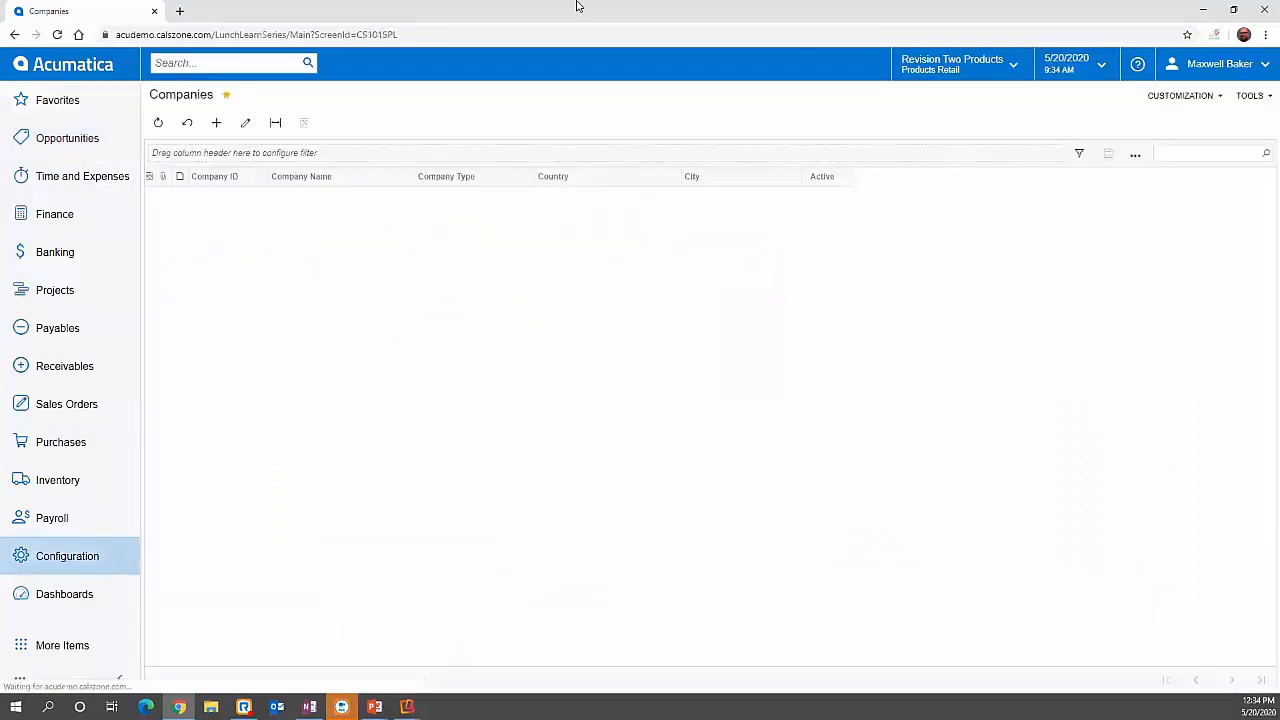
left_click(218, 216)
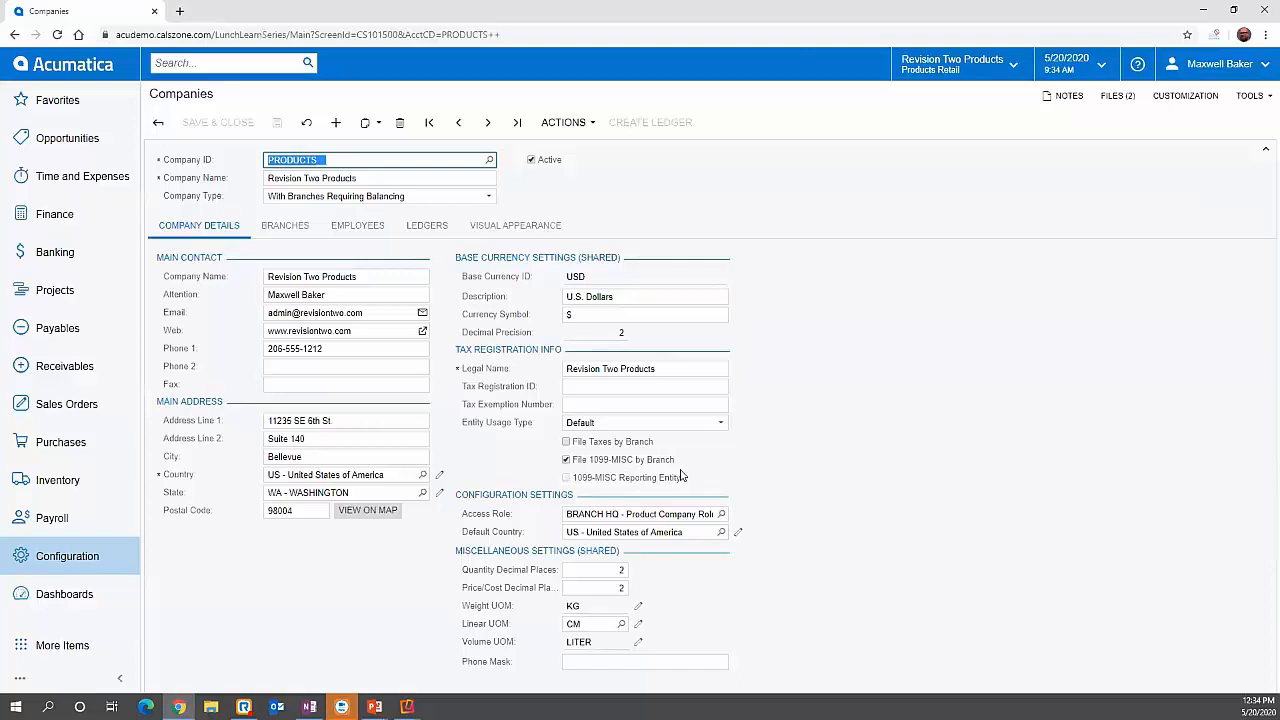
left_click(514, 234)
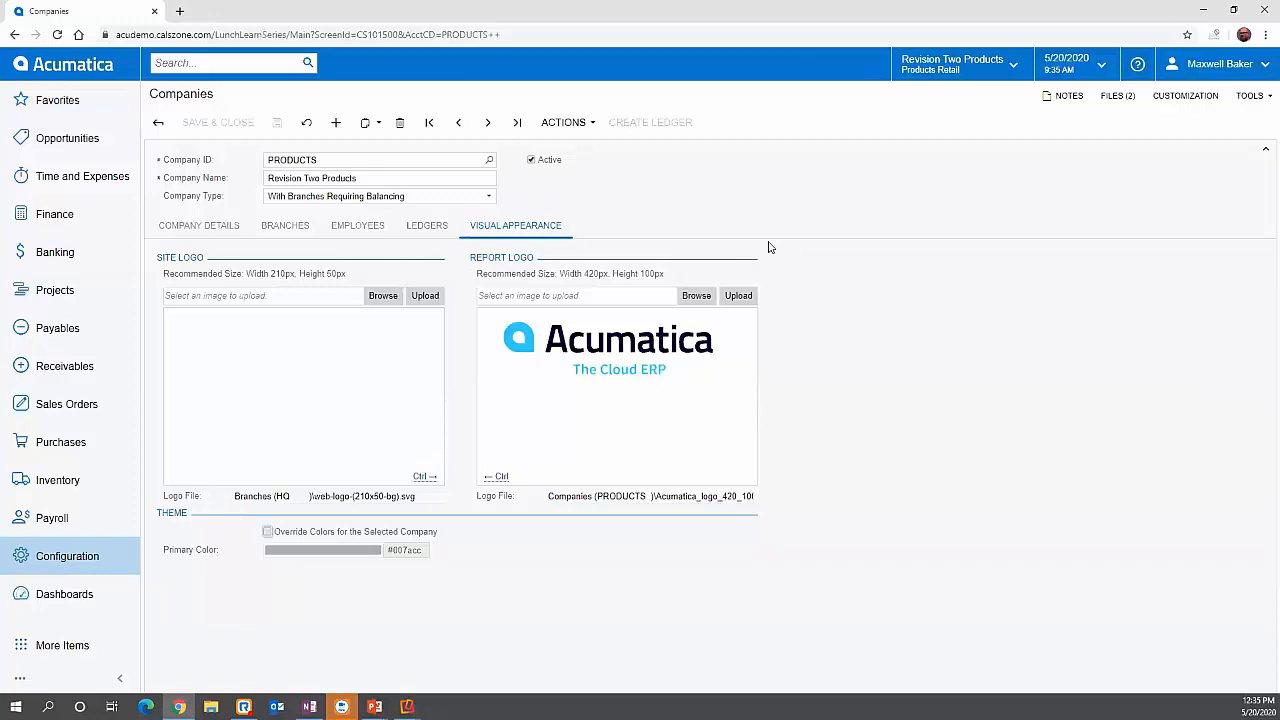
Open the PRODWHOLE branch of the PRODUCTS company, examine its visual appearance settings, and return to the company record
left_click(312, 233)
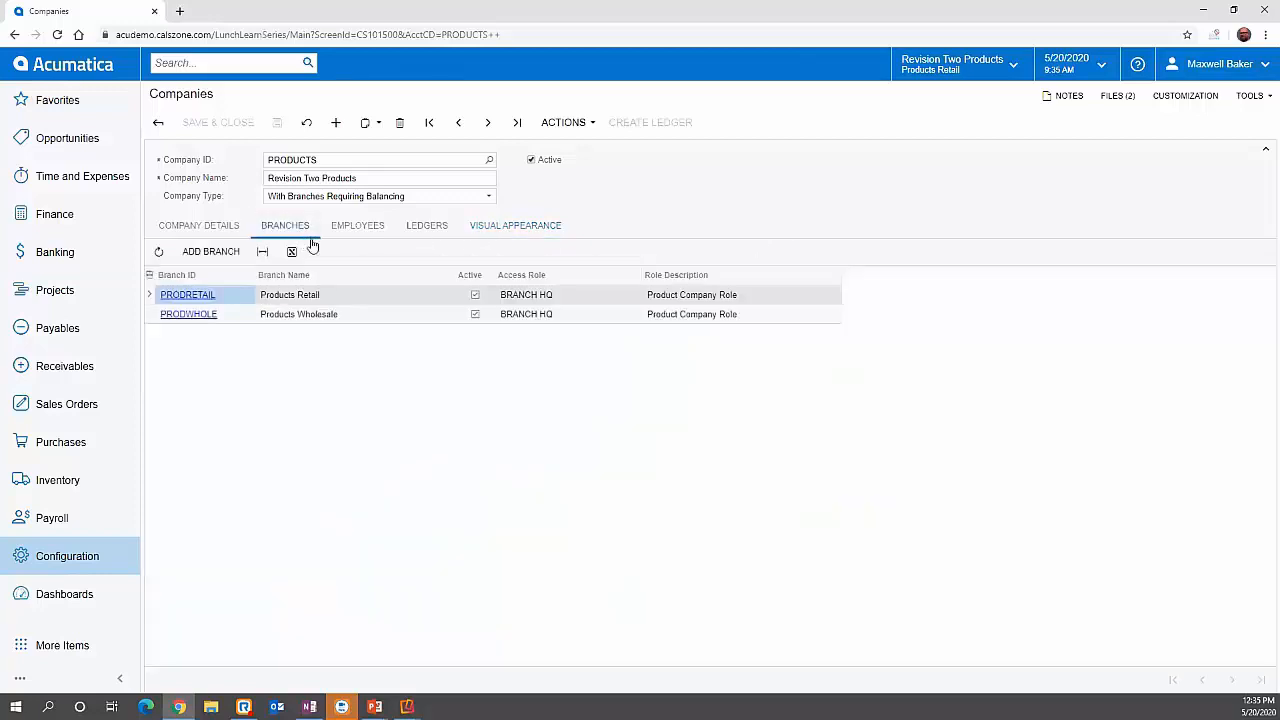
left_click(207, 314)
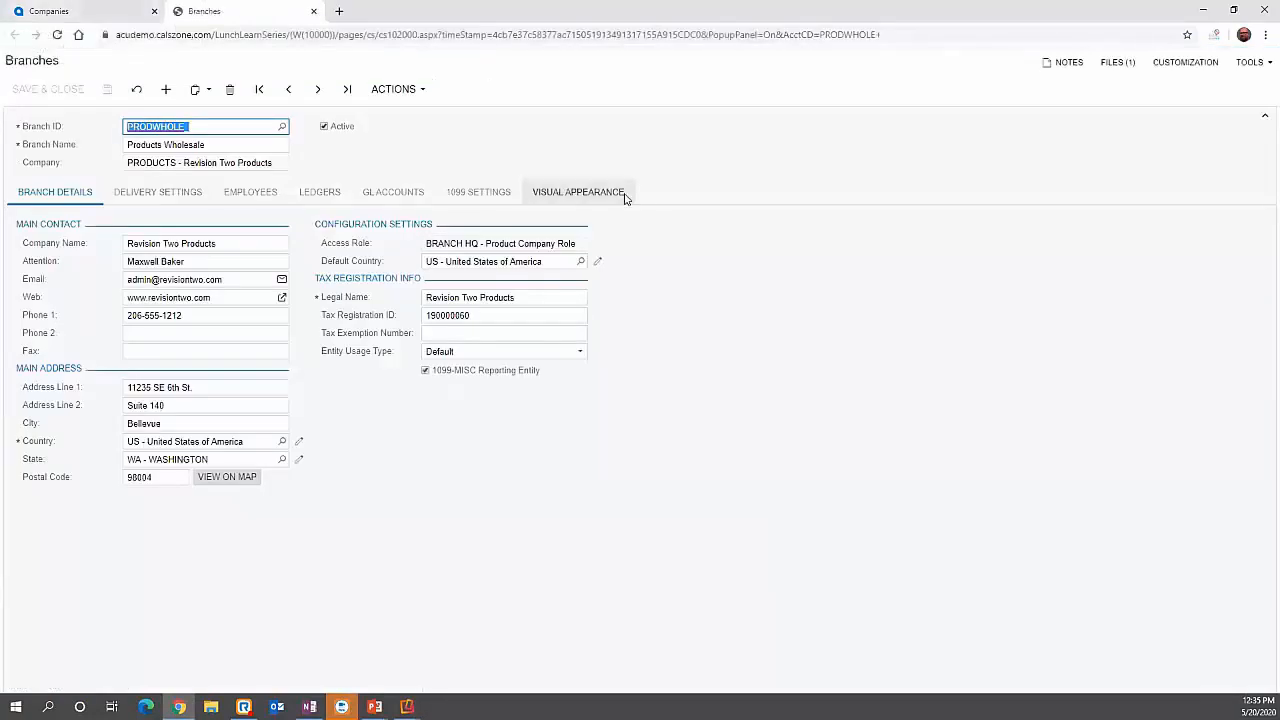
left_click(625, 198)
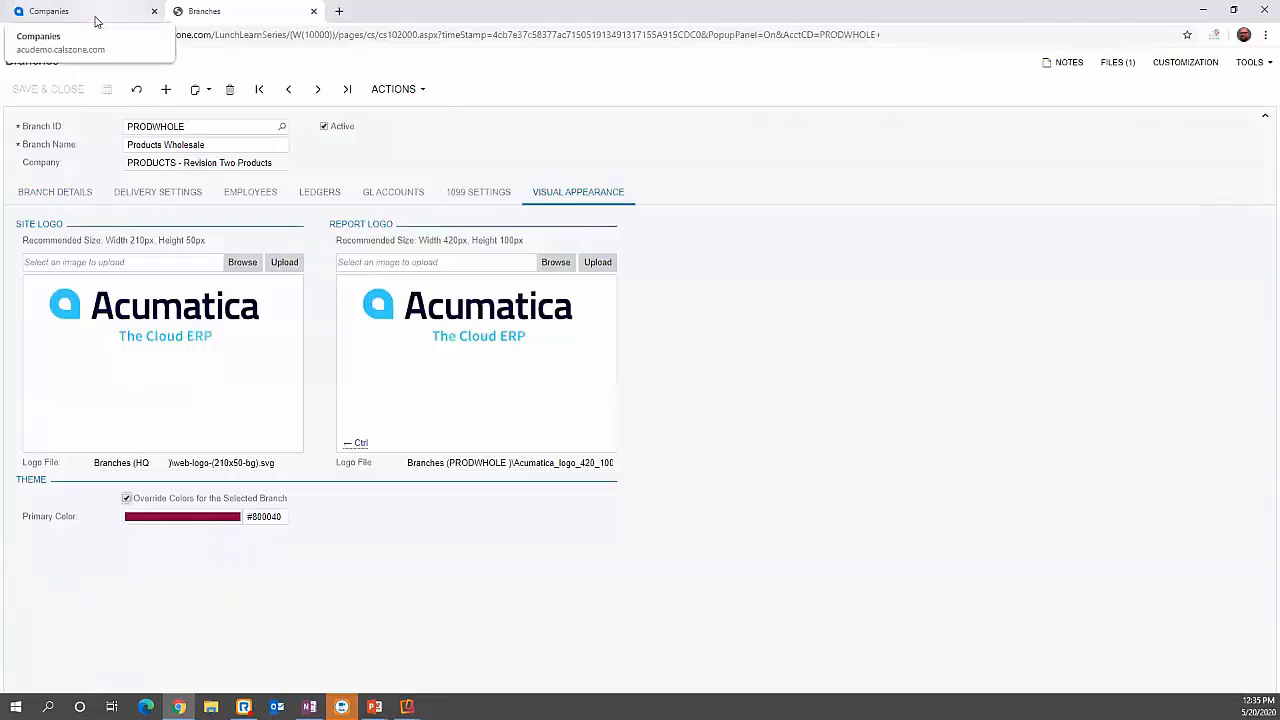
left_click(318, 95)
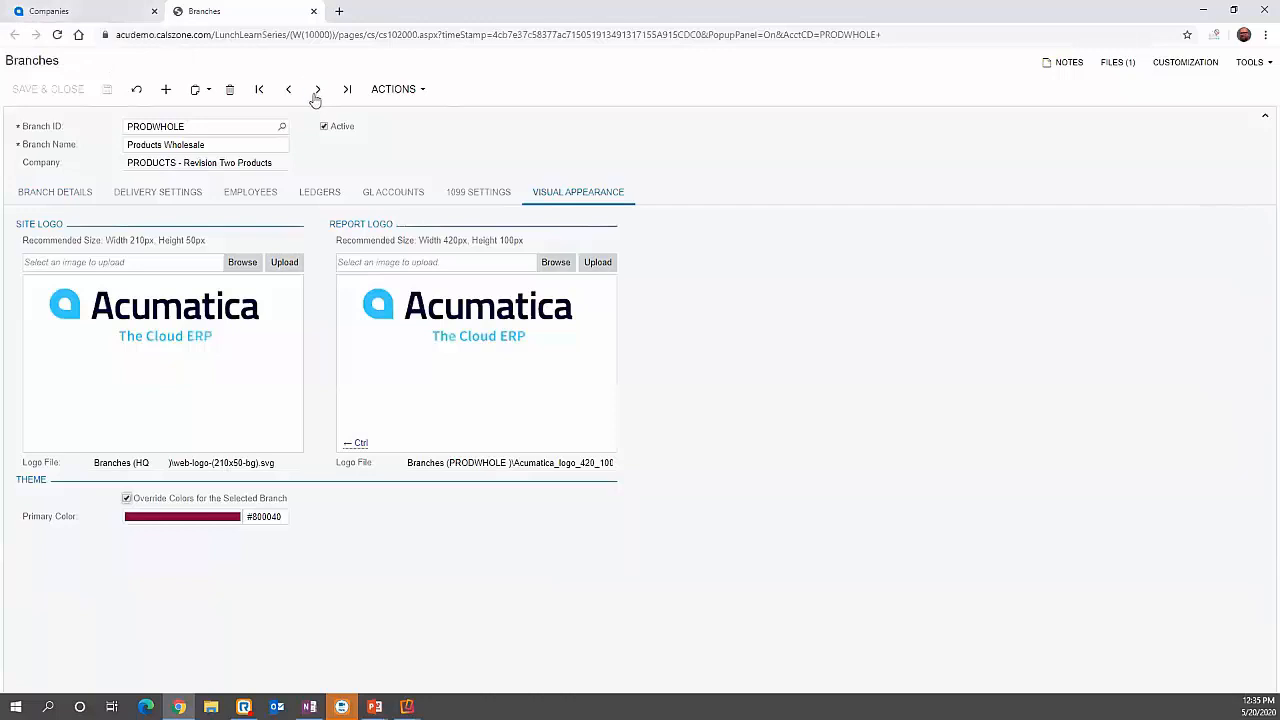
left_click(100, 14)
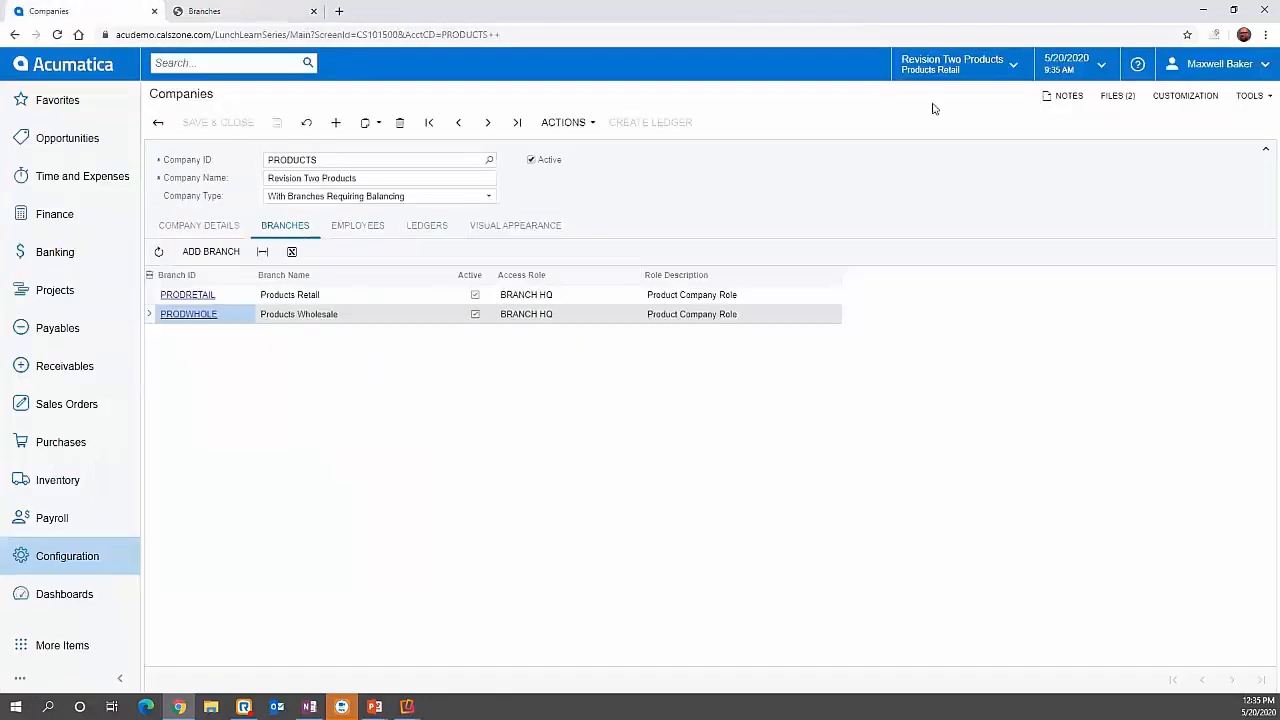
Switch the active branch to Products Wholesale and Services East, and back to Products Retail
left_click(978, 79)
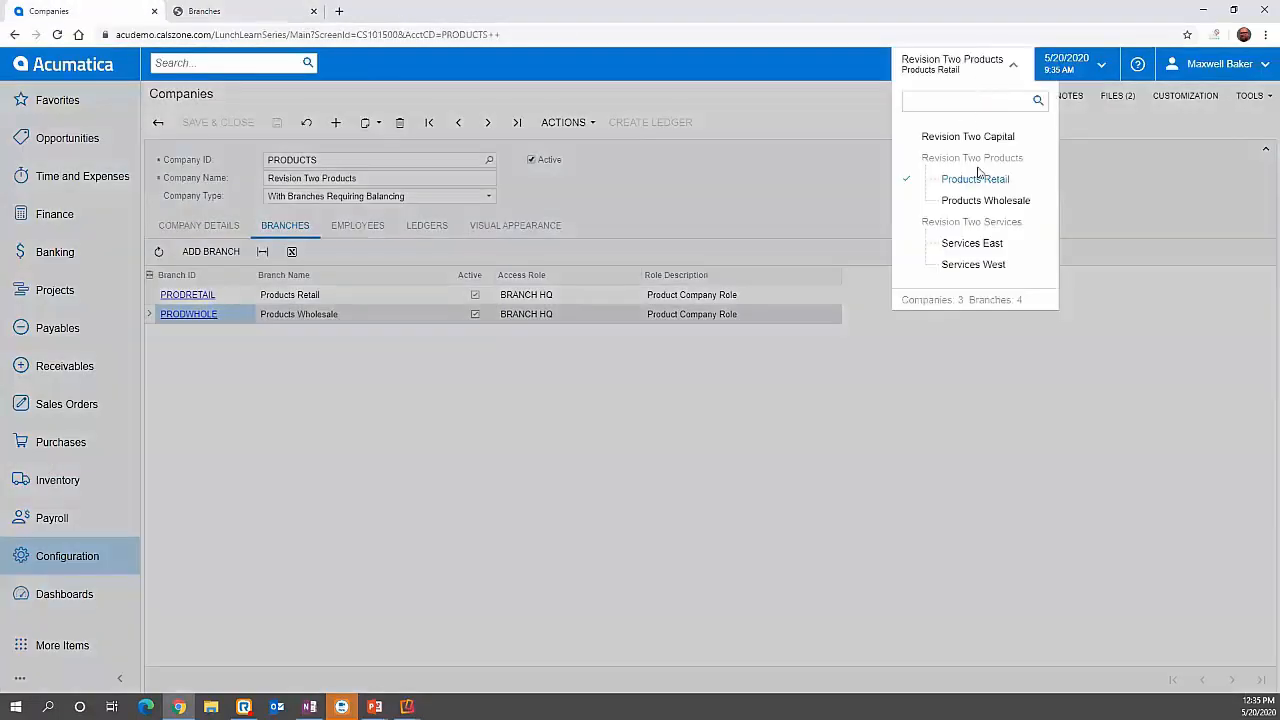
left_click(978, 201)
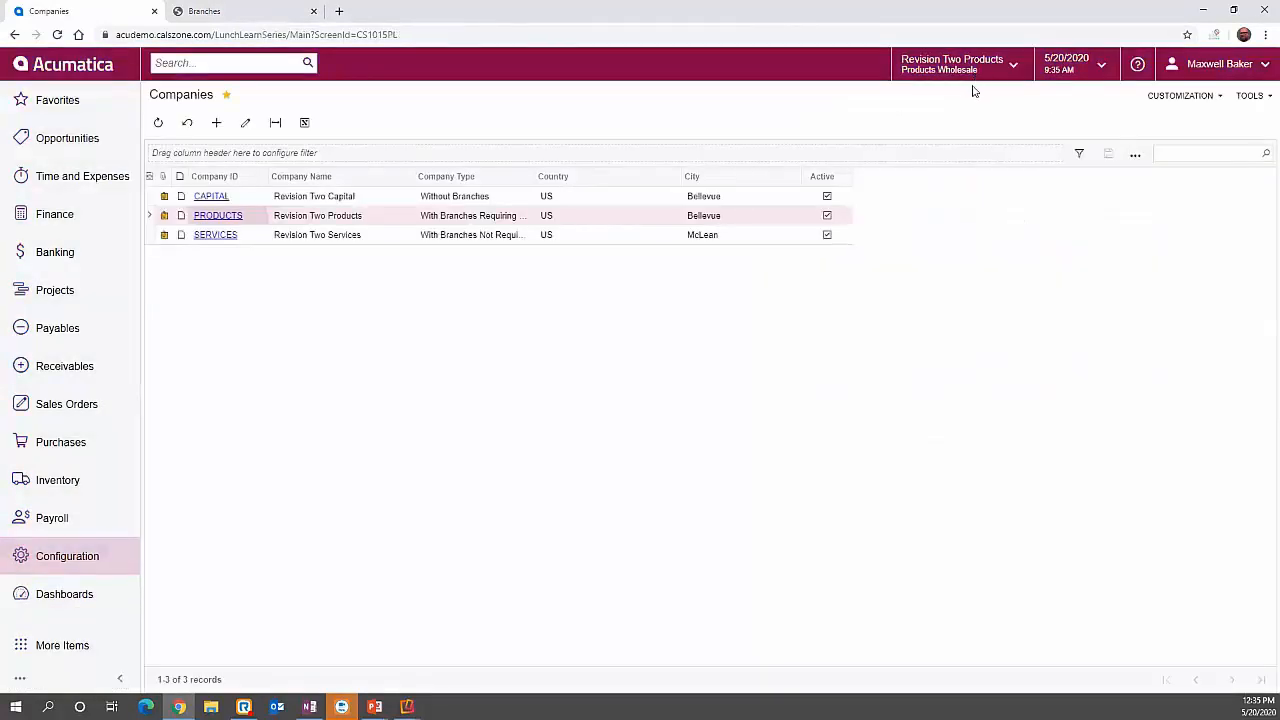
left_click(976, 72)
left_click(963, 243)
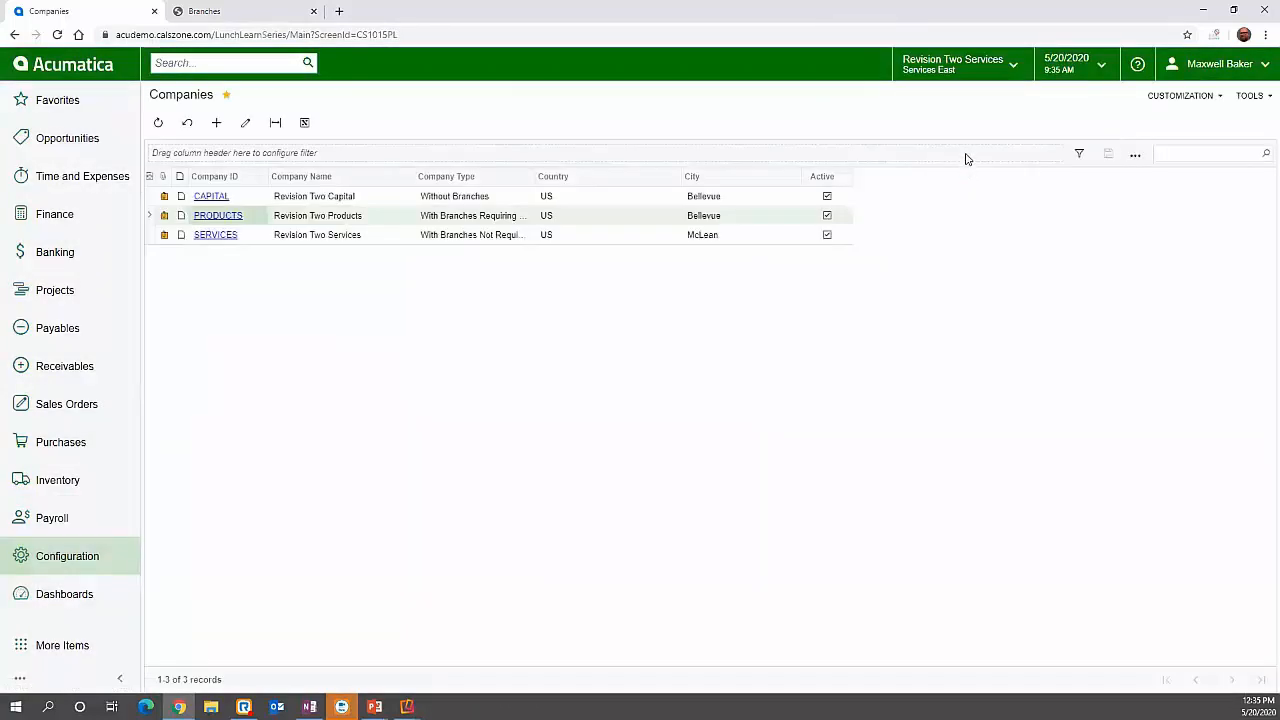
left_click(948, 78)
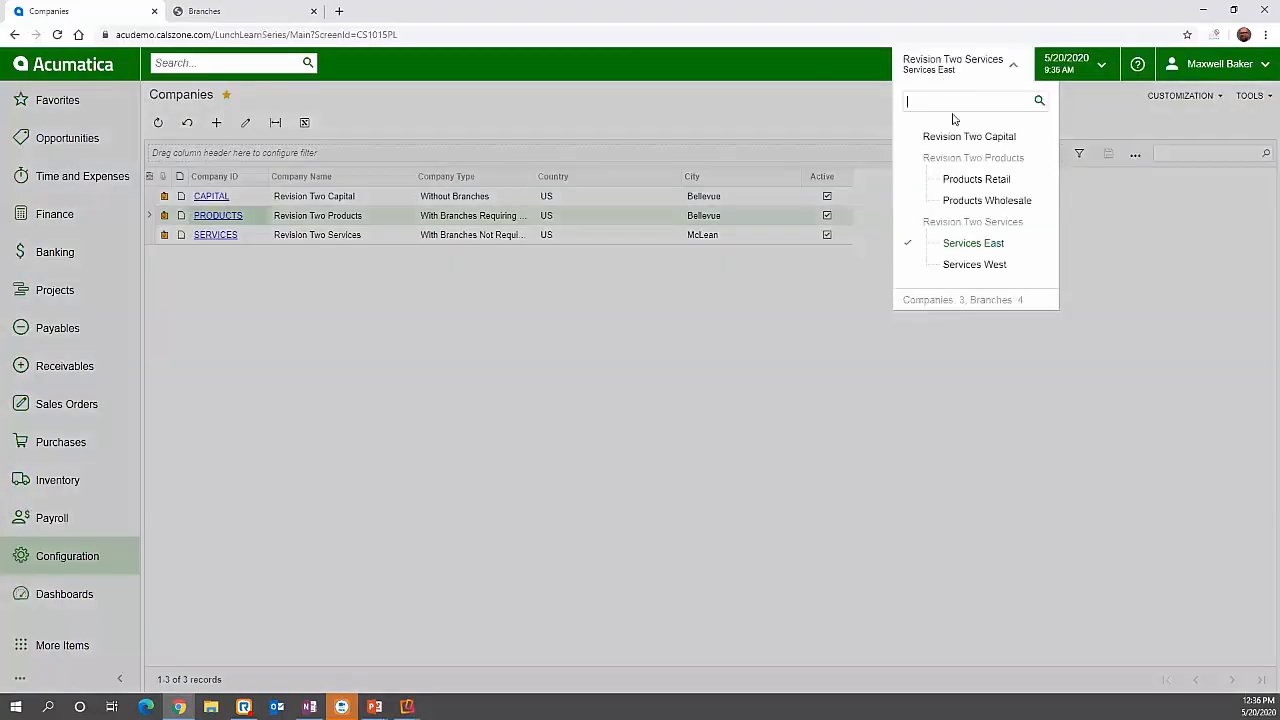
left_click(958, 182)
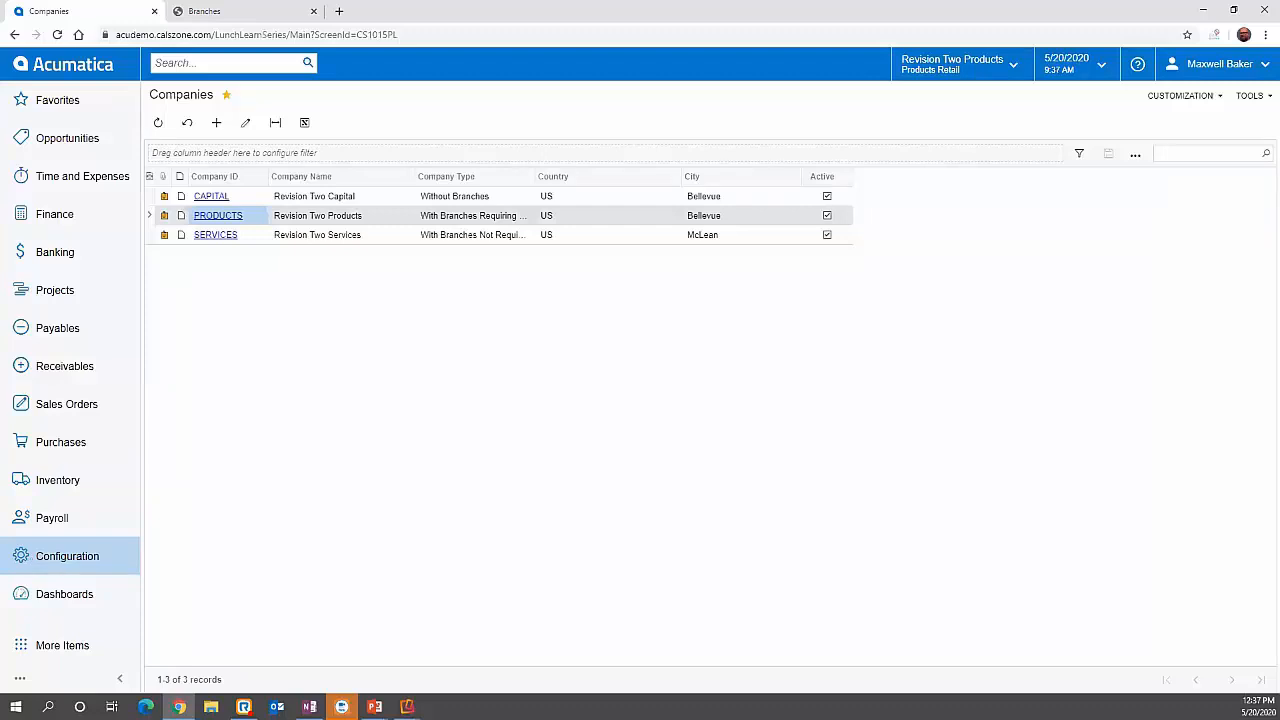
Search for the Company Financial Calendar, open it for PRODUCTS, close the Branches page, and look through the selectable companies
key("alt+Tab")
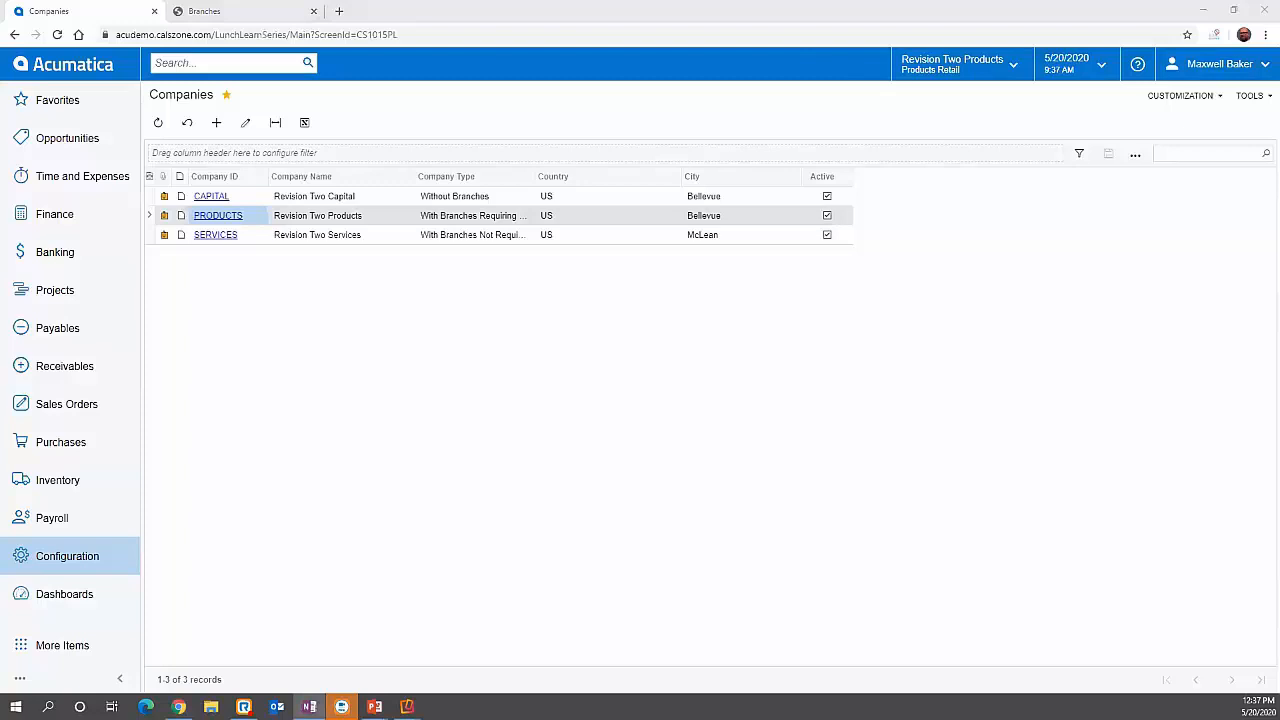
left_click(184, 64)
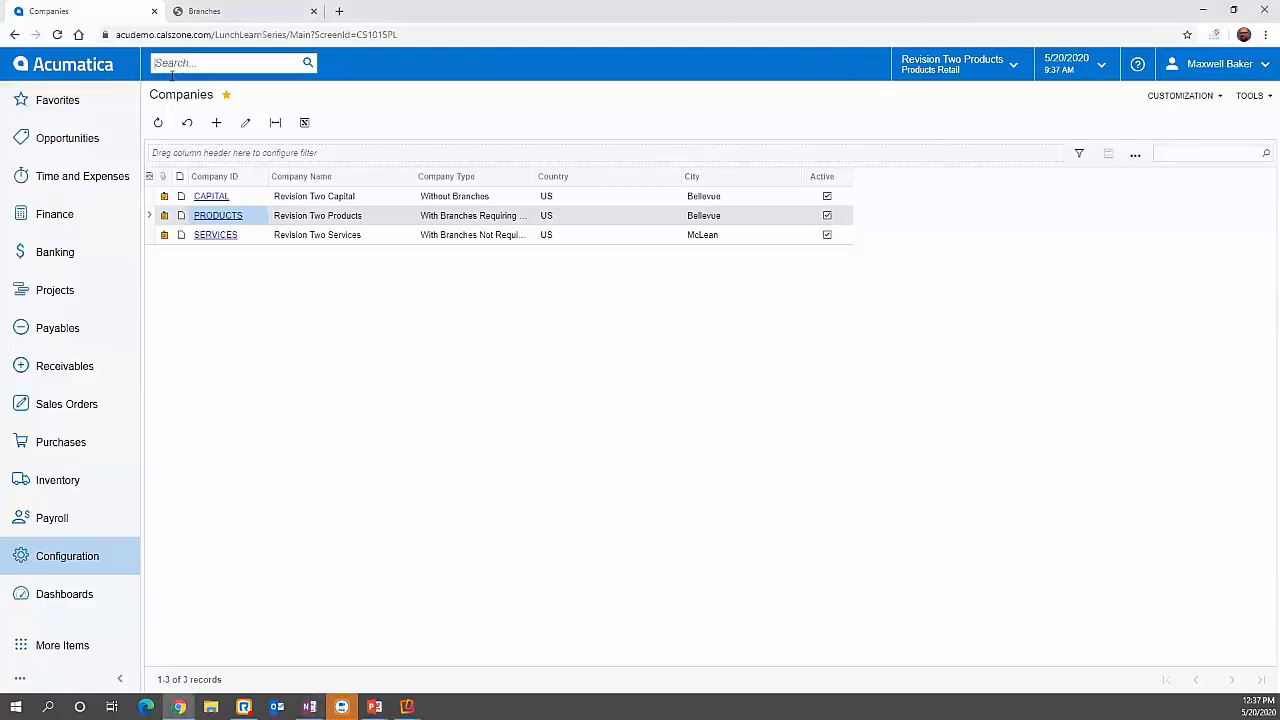
type("Company Financial Calendar")
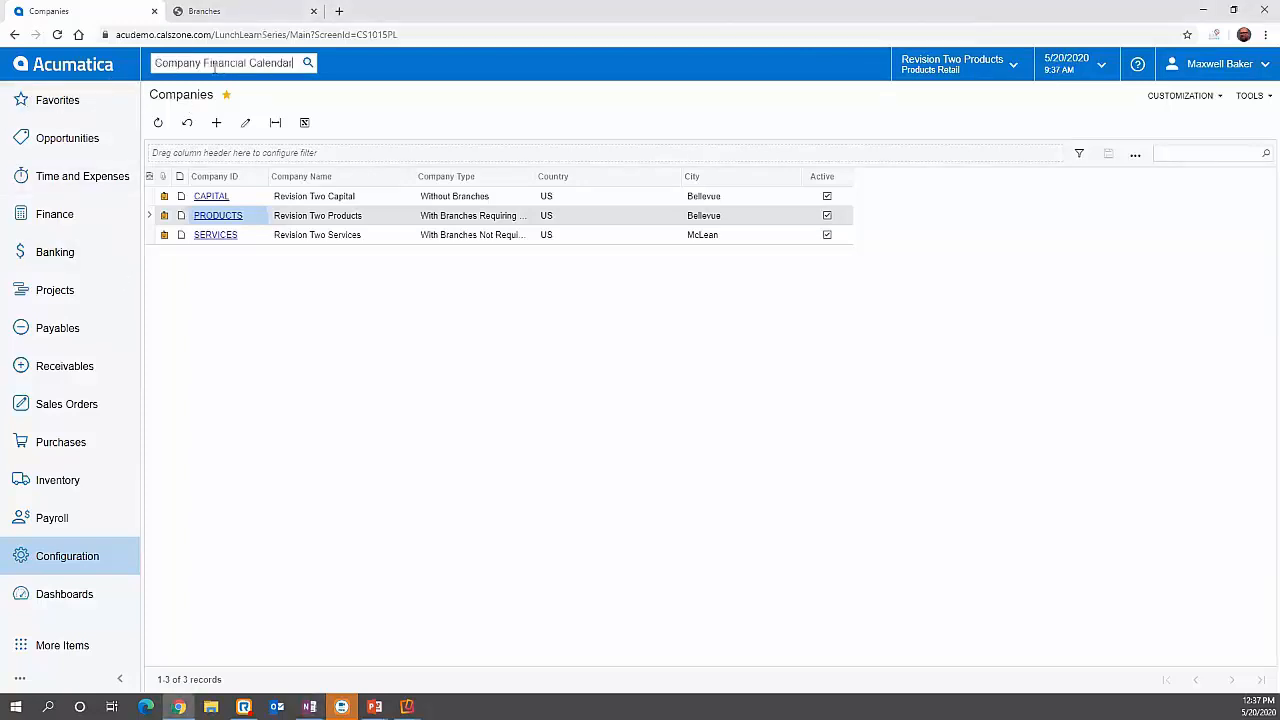
key("Return")
left_click(244, 196)
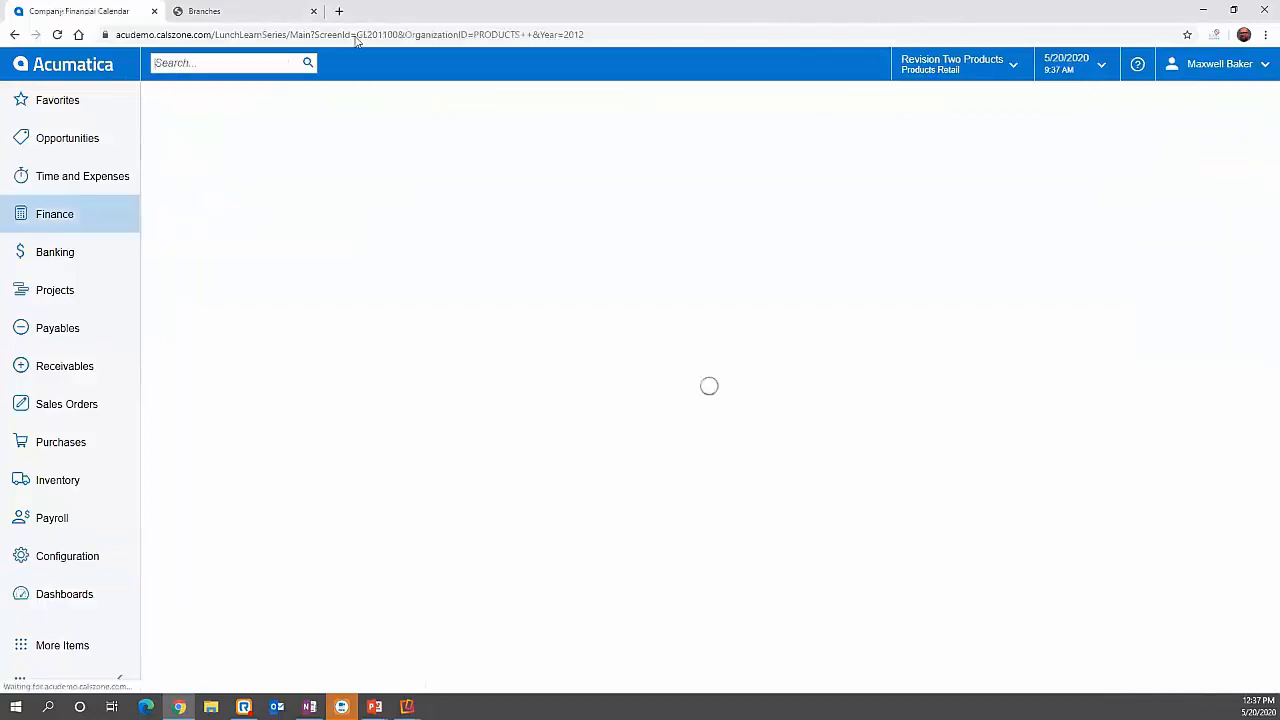
left_click(313, 12)
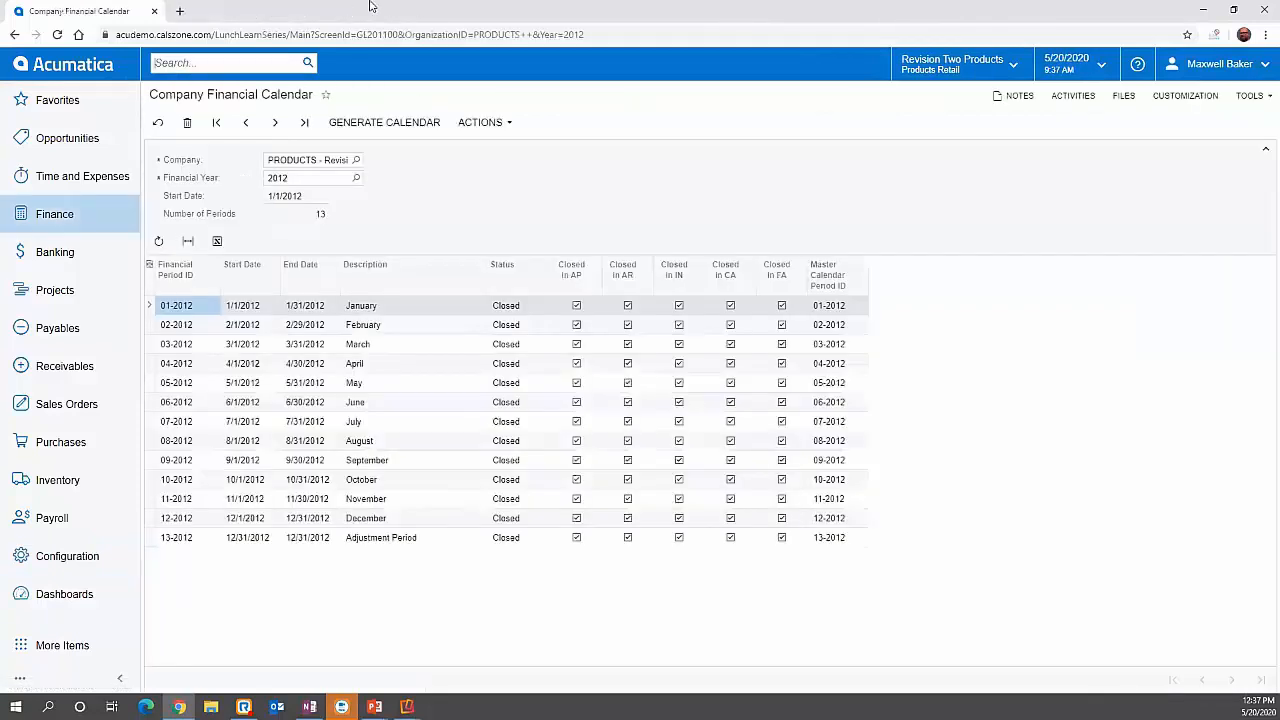
left_click(357, 160)
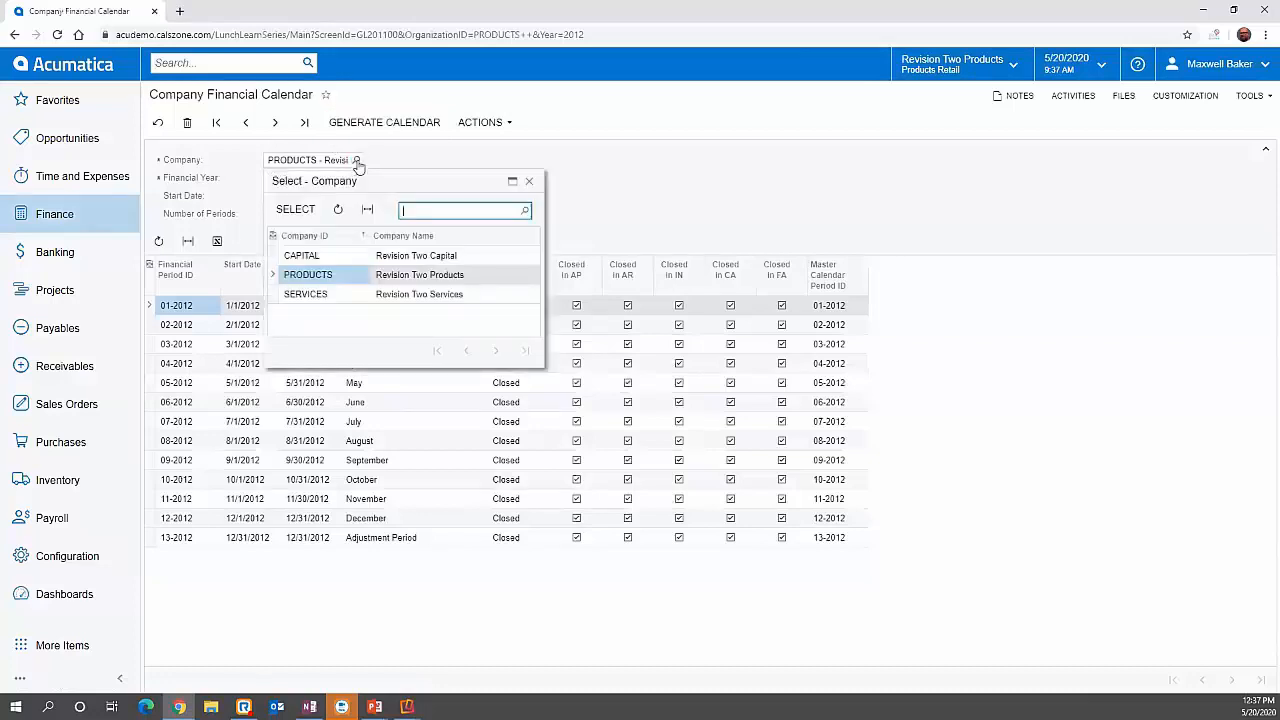
left_click(643, 194)
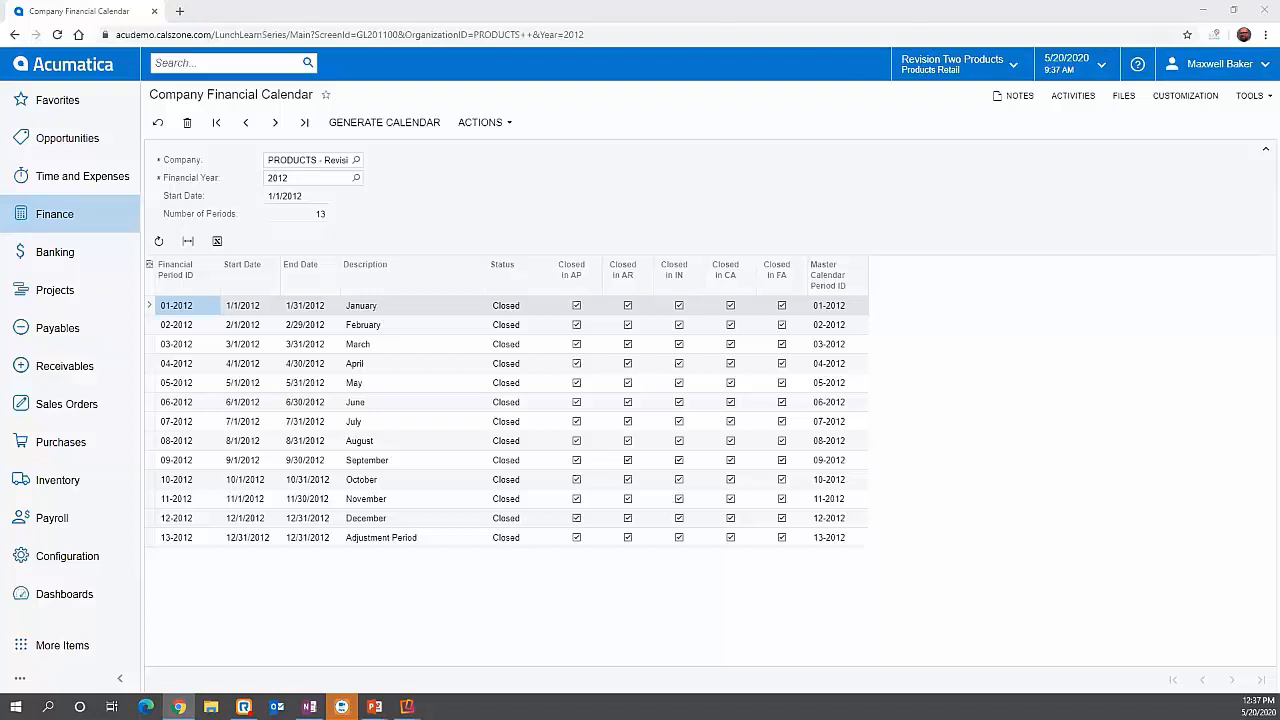
Examine the Chart of Accounts and the Subaccounts list from the Finance workspace
left_click(54, 214)
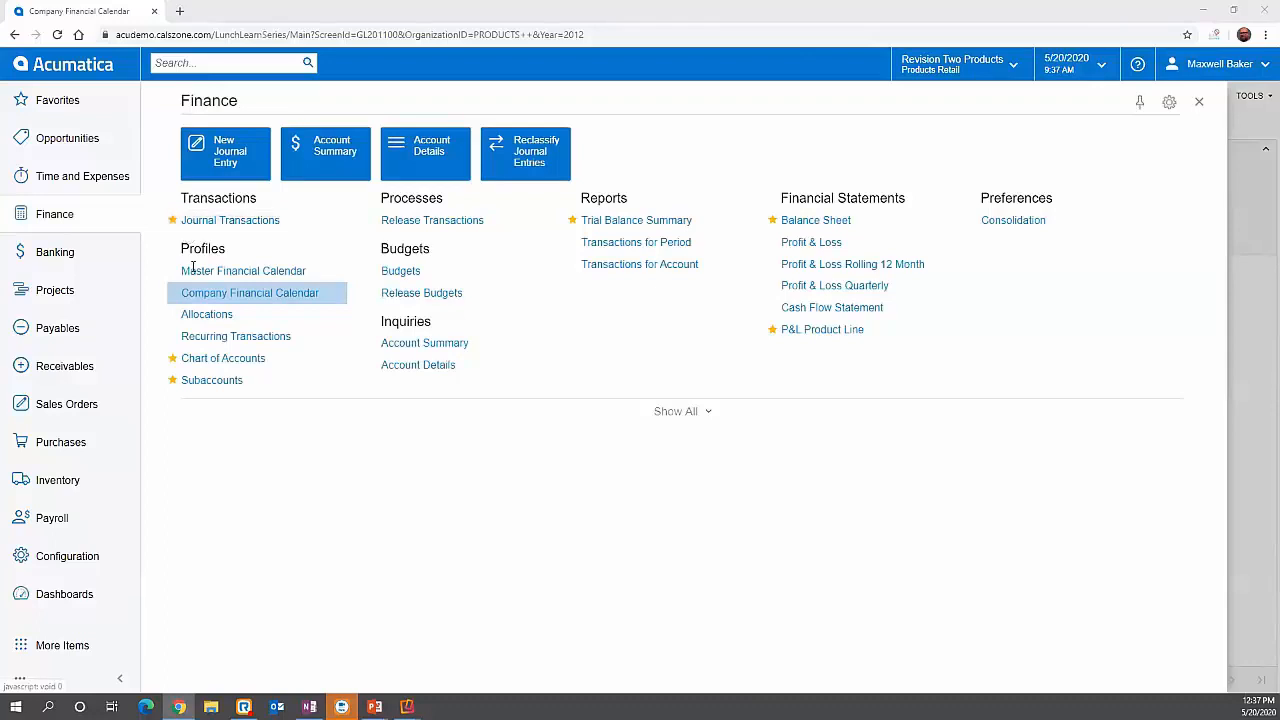
left_click(239, 368)
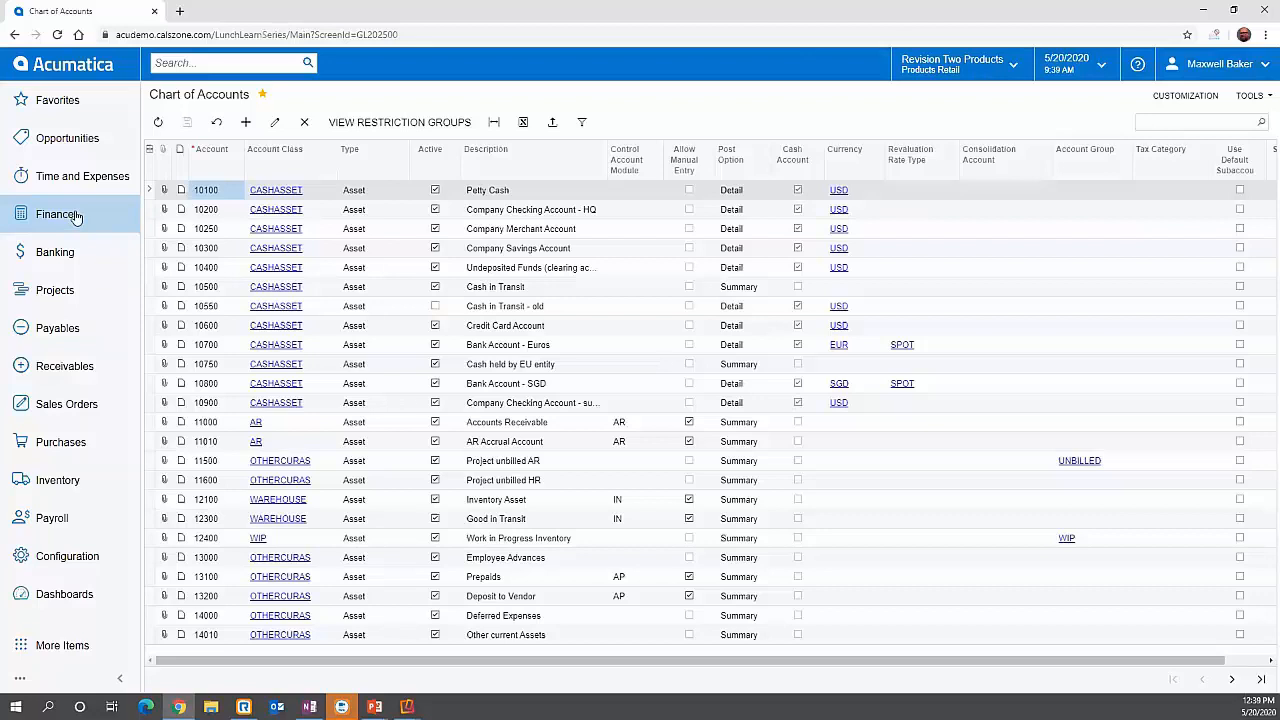
left_click(76, 217)
left_click(224, 386)
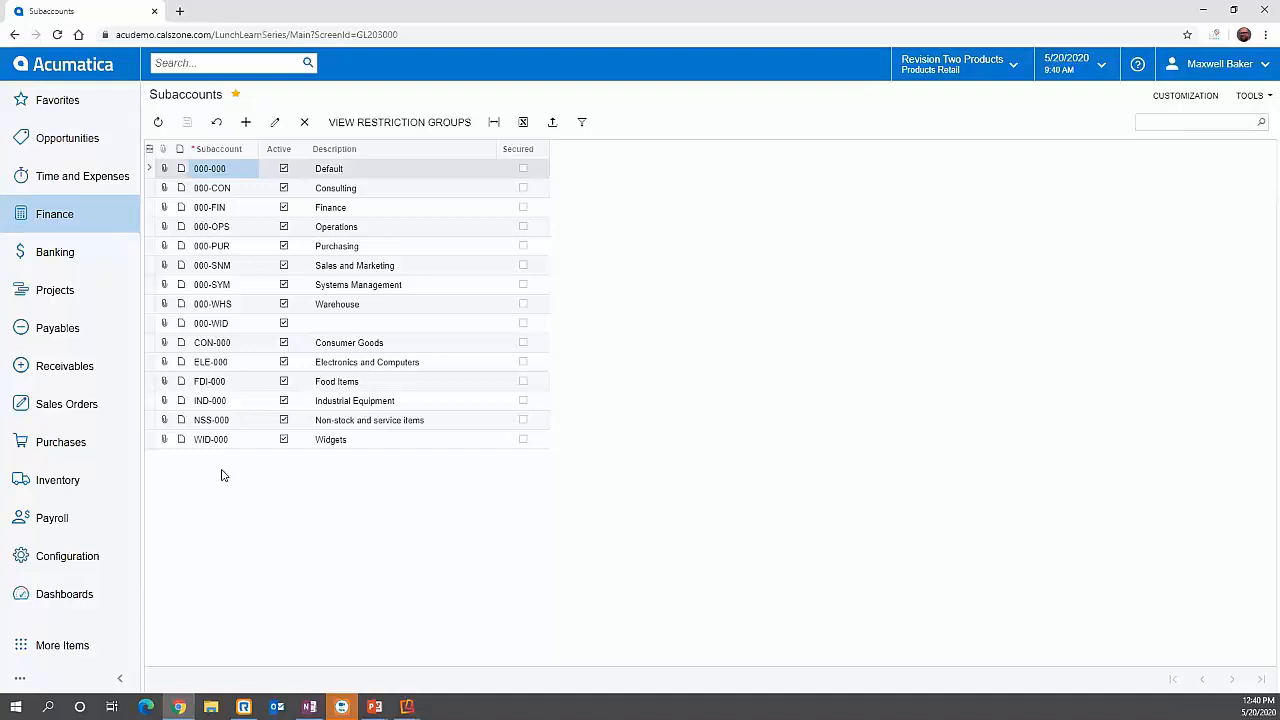
Examine a posted AP batch in Finance's Journal Transactions, and open the posted GL batch described as Monthly payroll expense in its place
left_click(57, 219)
left_click(229, 220)
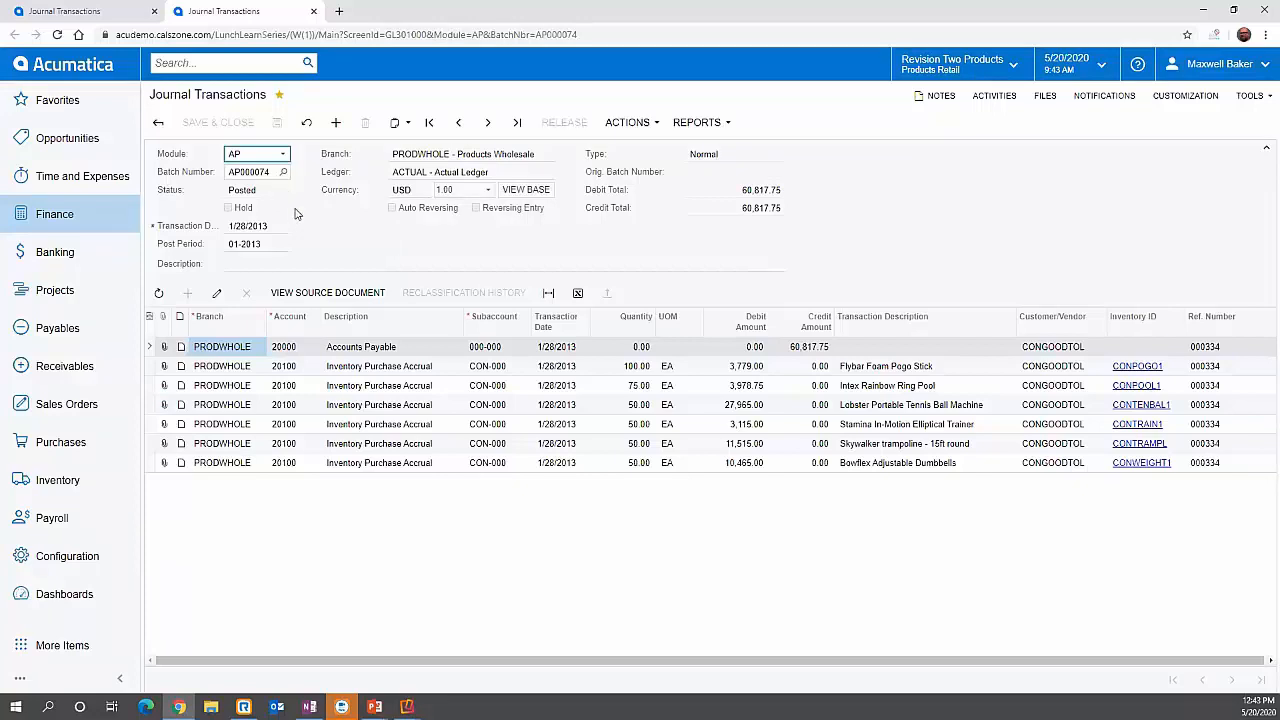
left_click(339, 122)
left_click(283, 154)
left_click(268, 171)
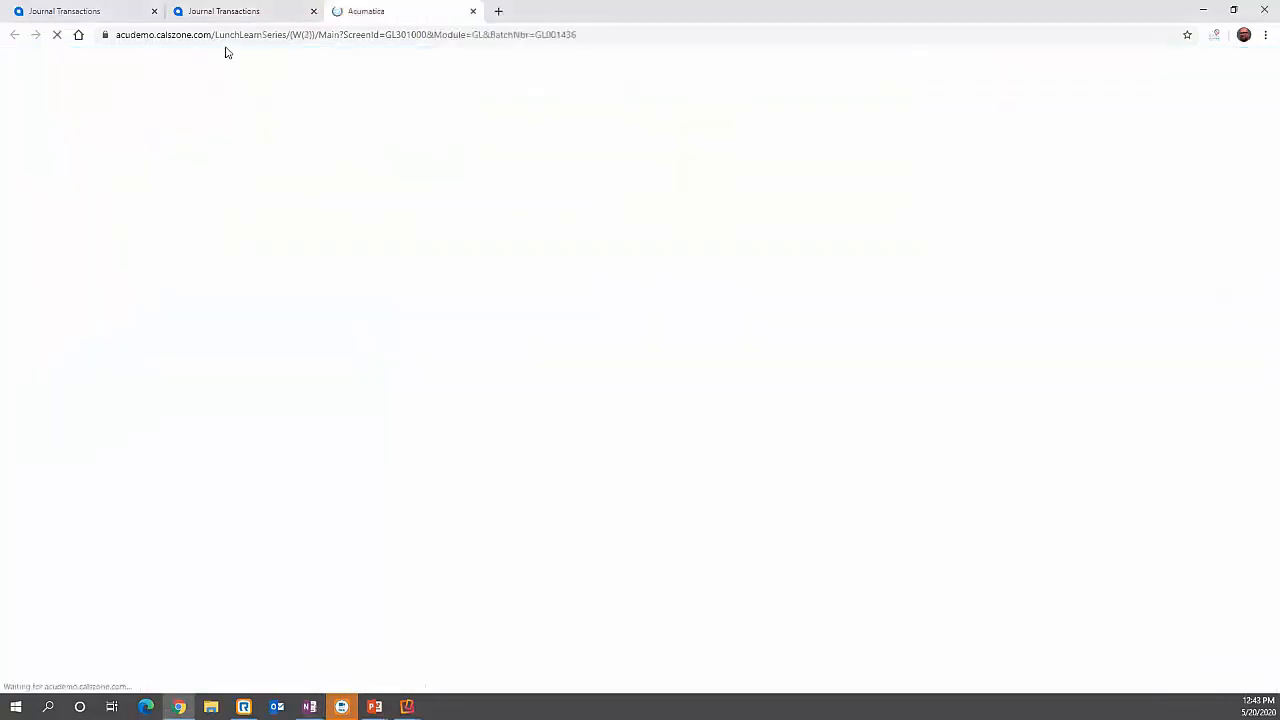
middle_click(210, 12)
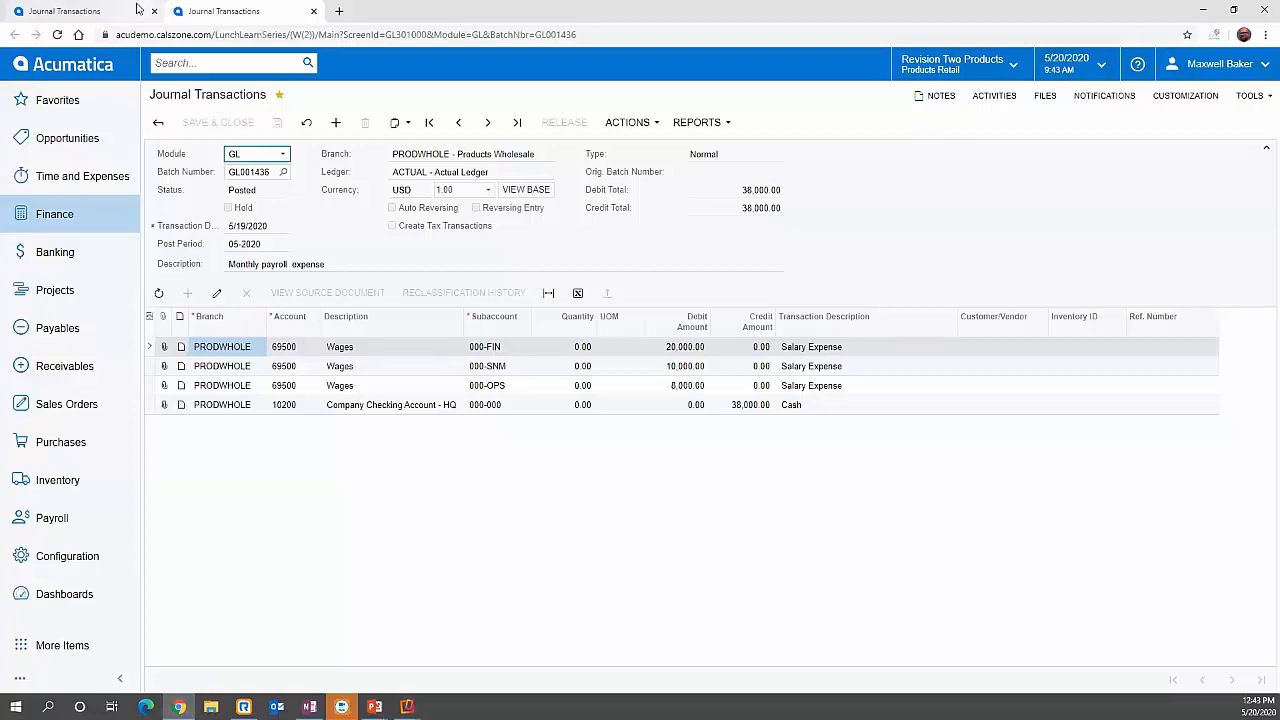
Copy the posted Monthly payroll expense journal transaction
left_click(402, 124)
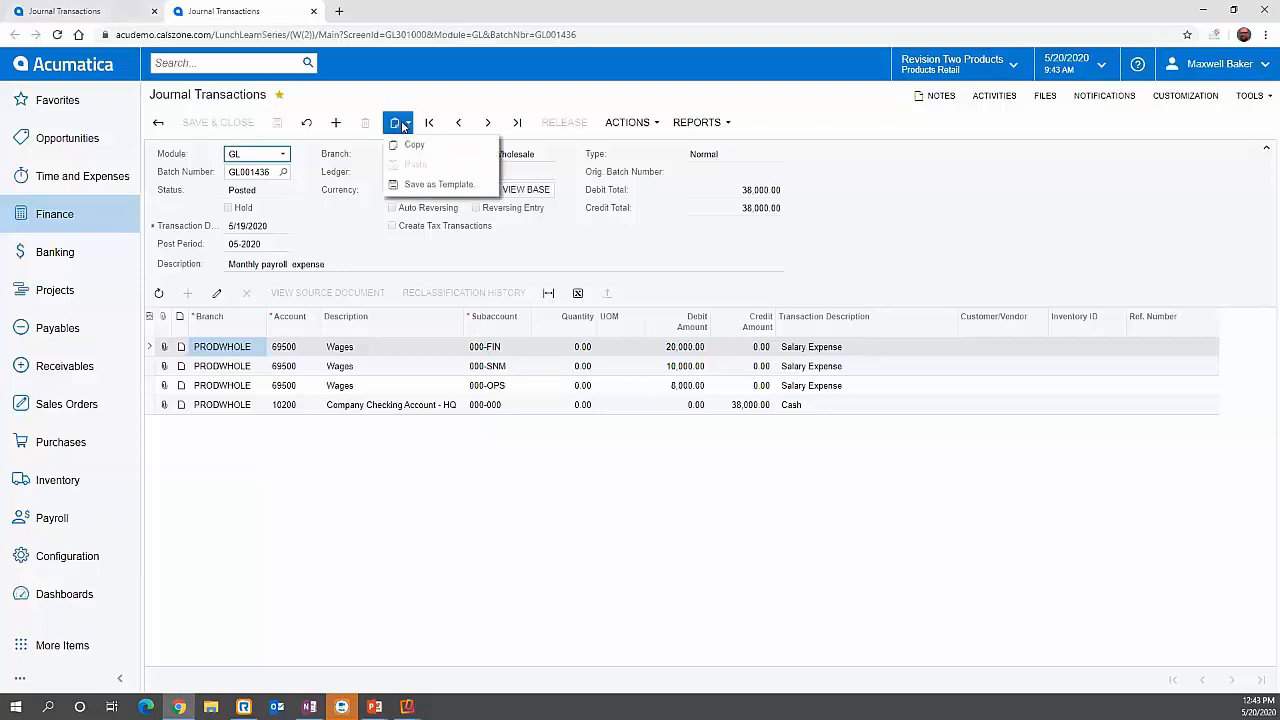
left_click(402, 124)
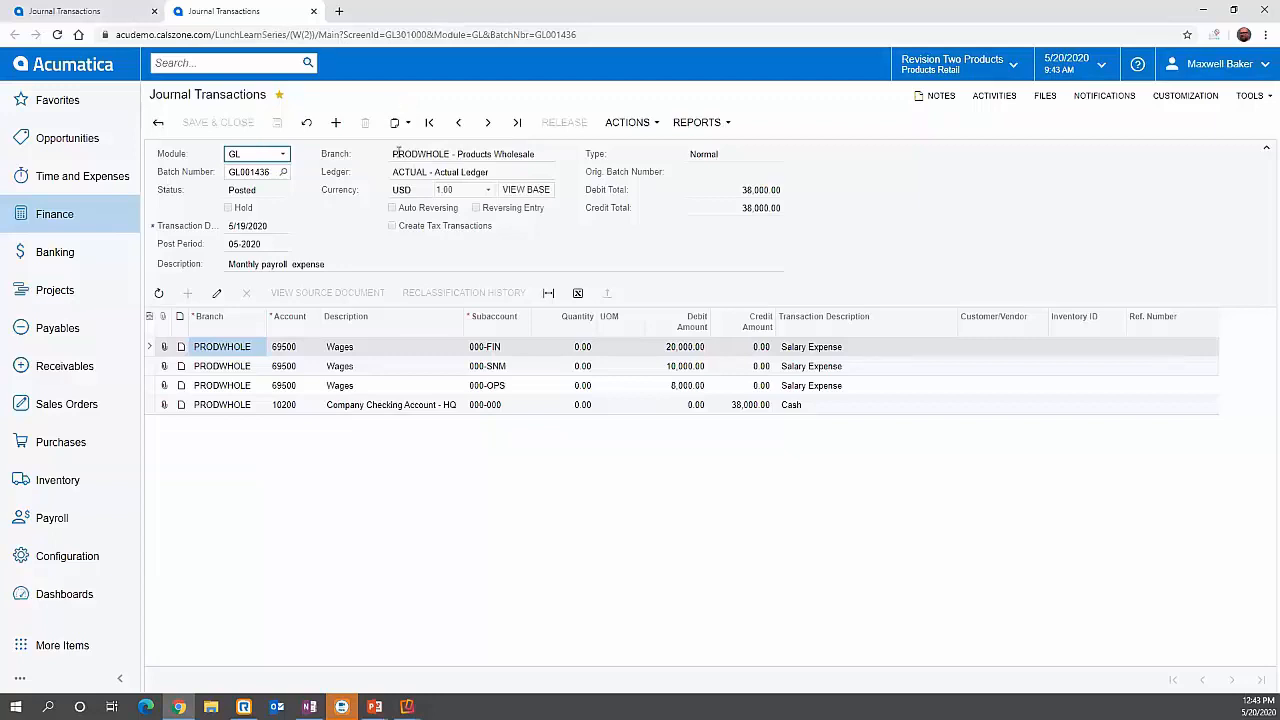
left_click(408, 127)
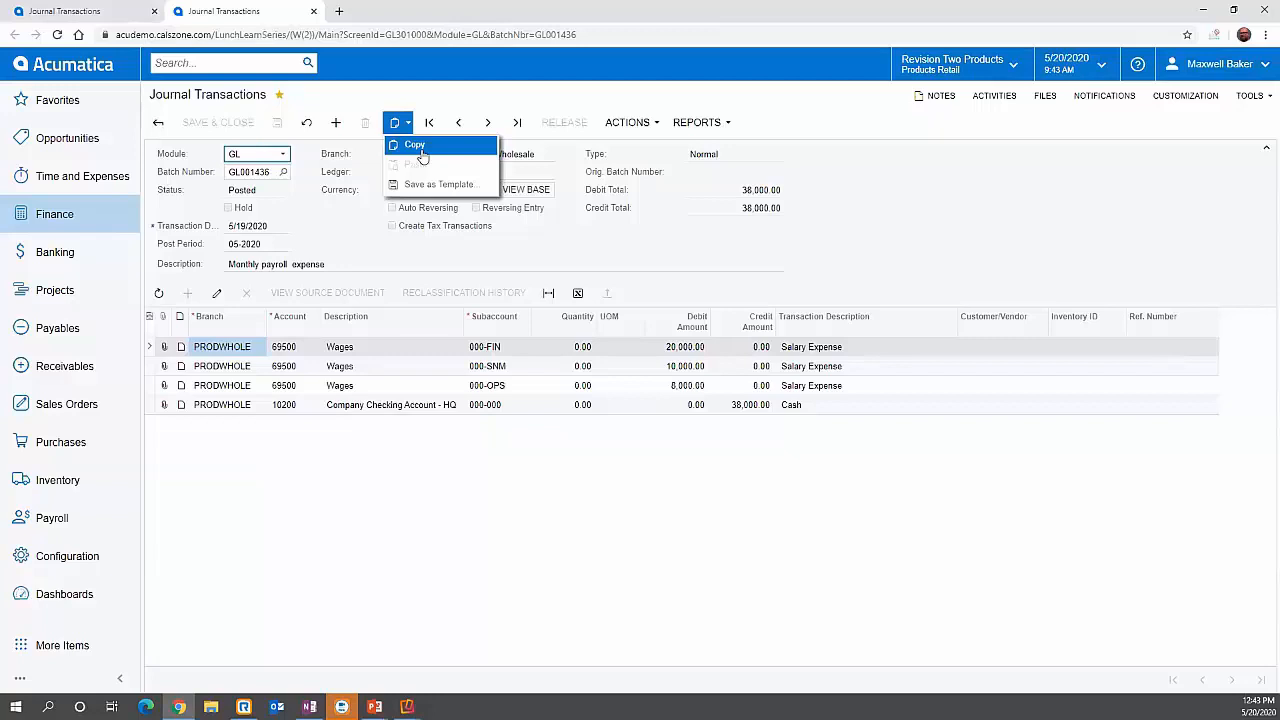
left_click(421, 150)
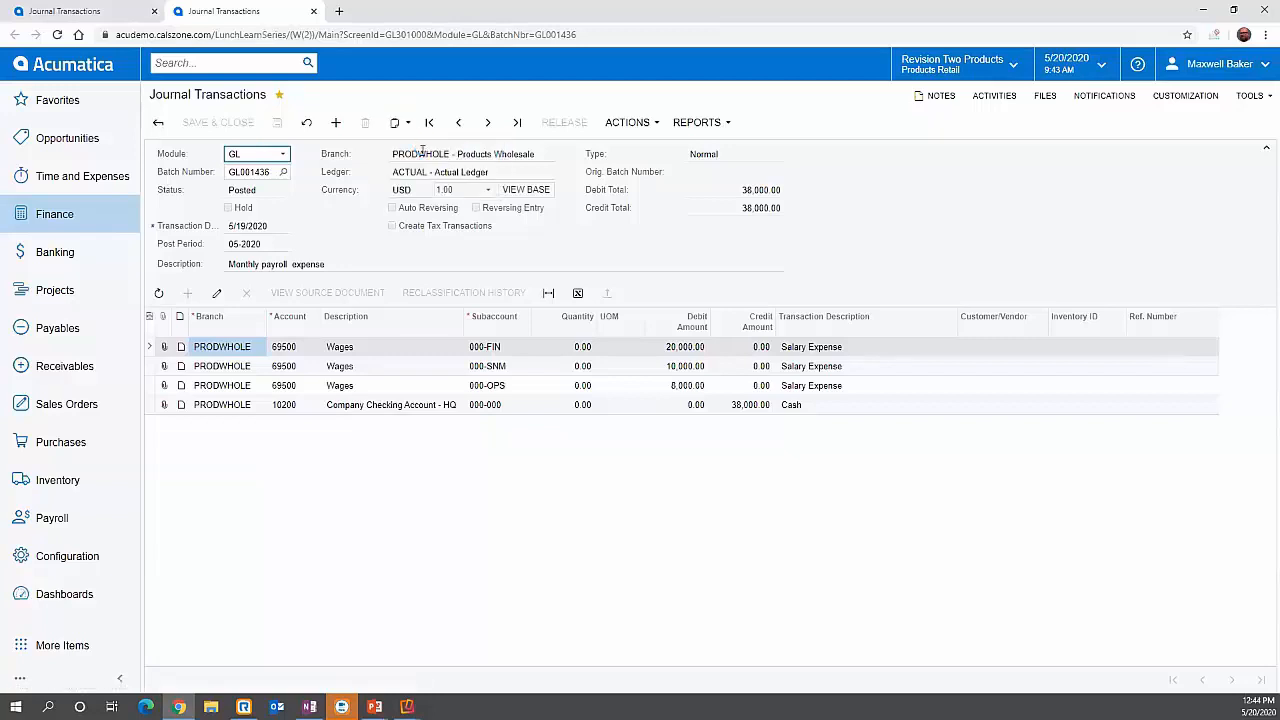
Paste the copied payroll transaction into a new journal record, and save and release it
left_click(336, 123)
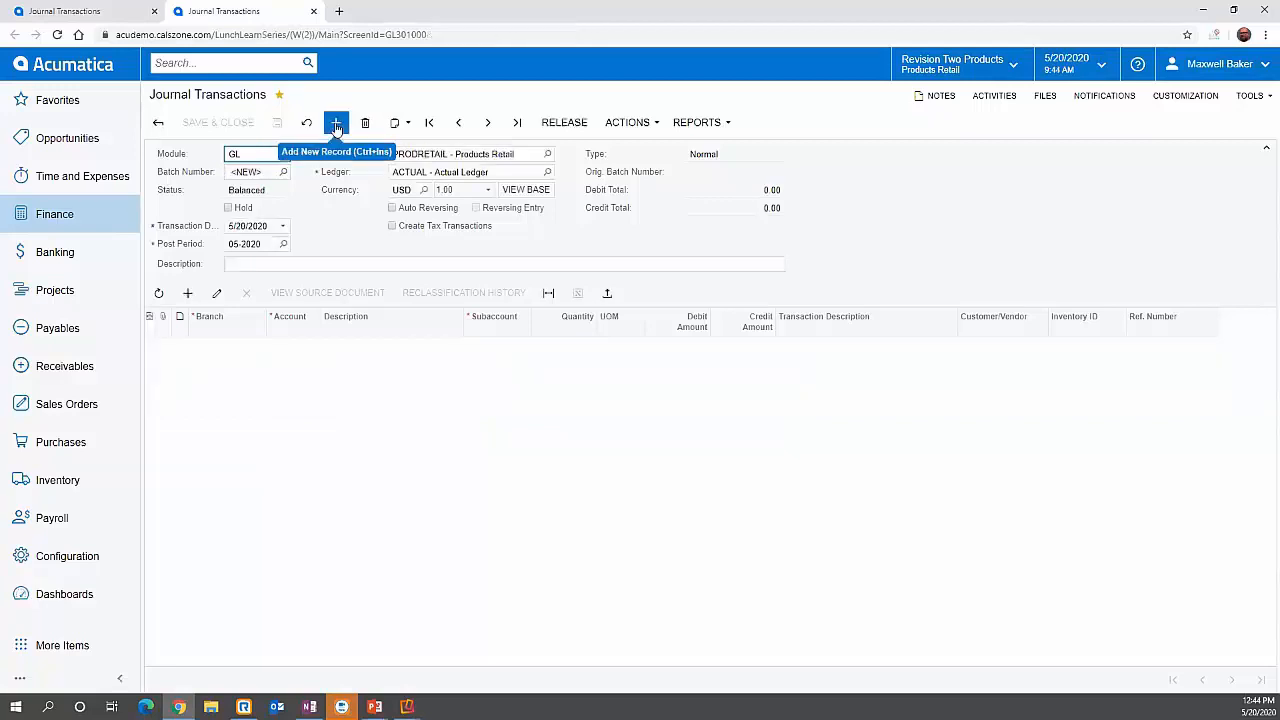
left_click(396, 123)
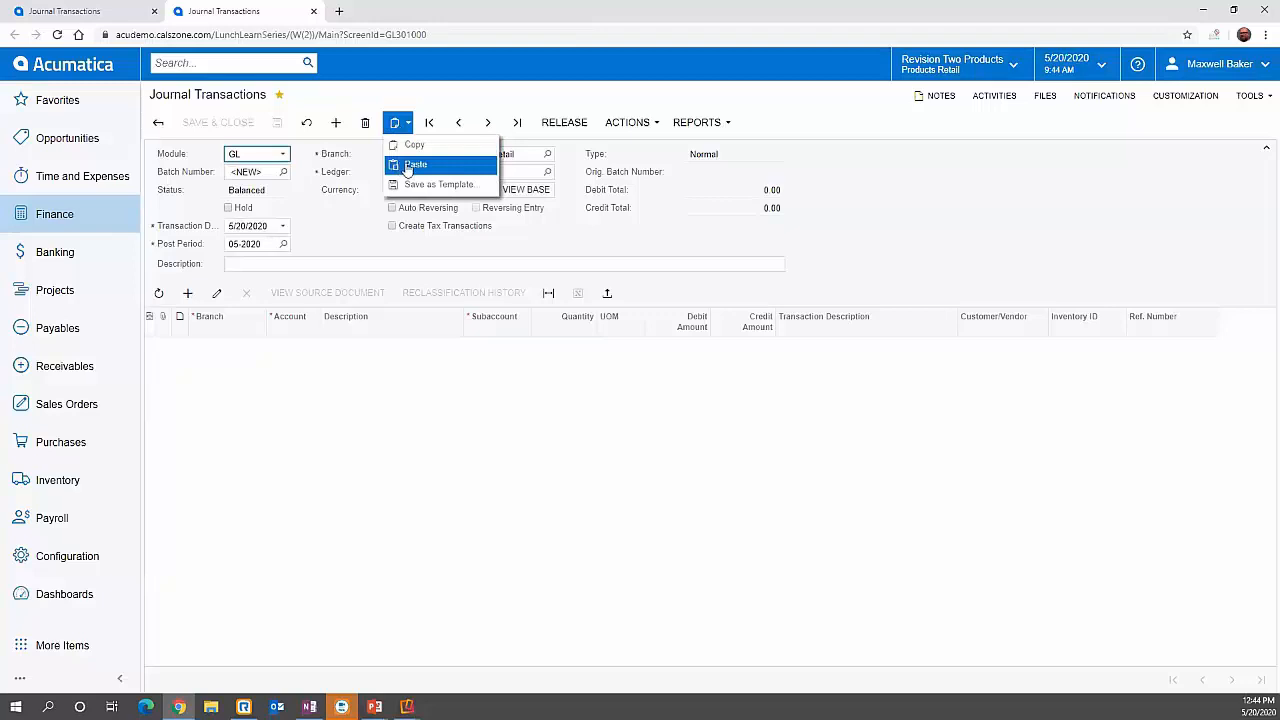
left_click(412, 166)
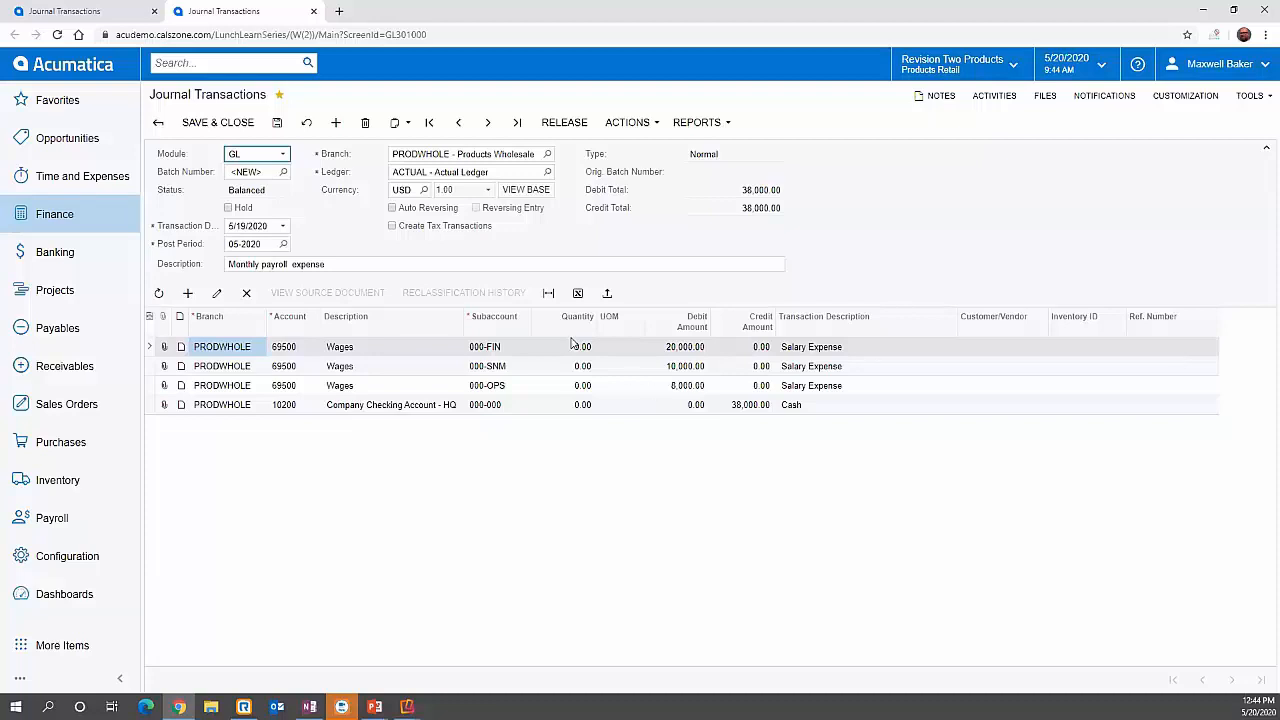
left_click(280, 122)
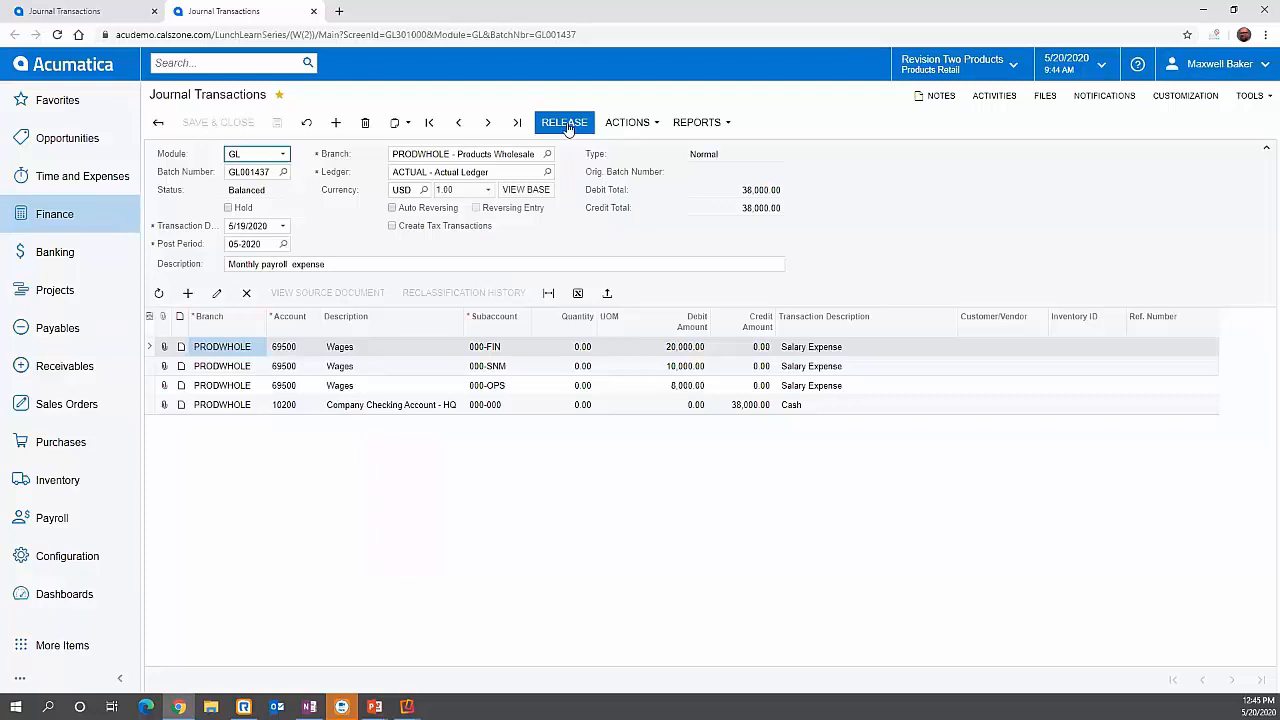
left_click(566, 124)
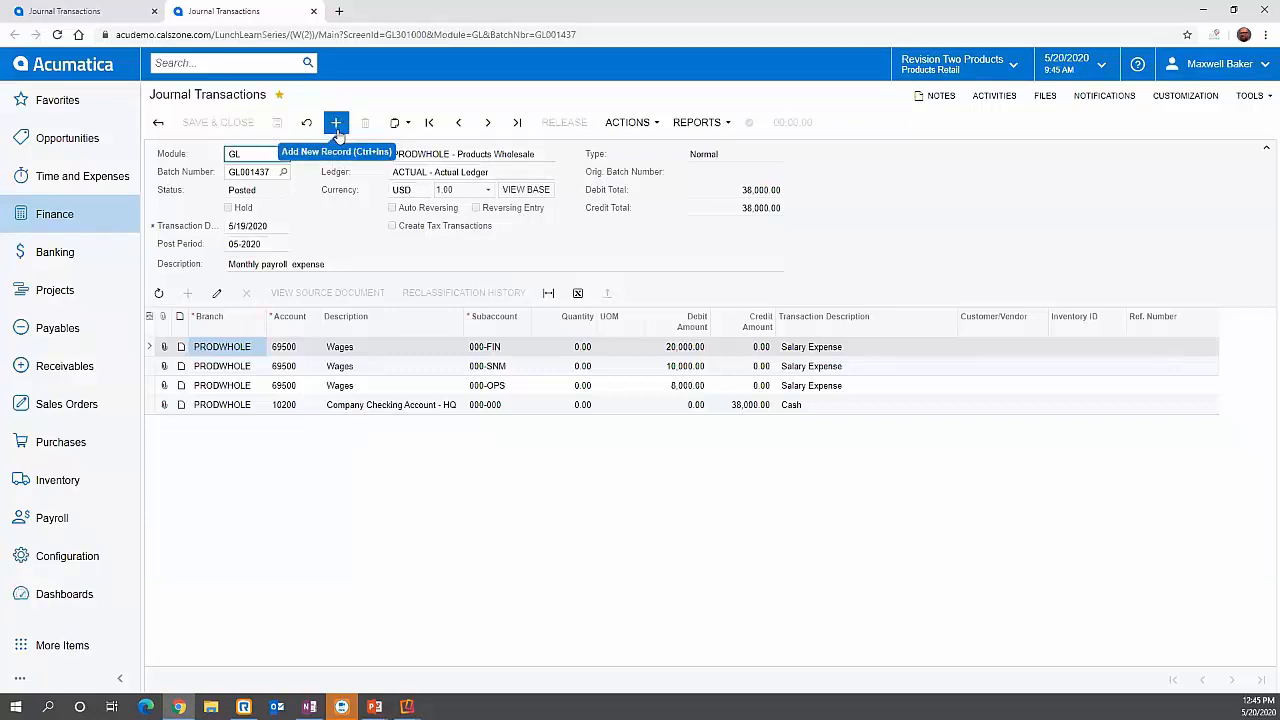
Create a new GL journal transaction, reusing the description "Monthly payroll expense" from the released batch
left_click(335, 264)
key("ctrl+c")
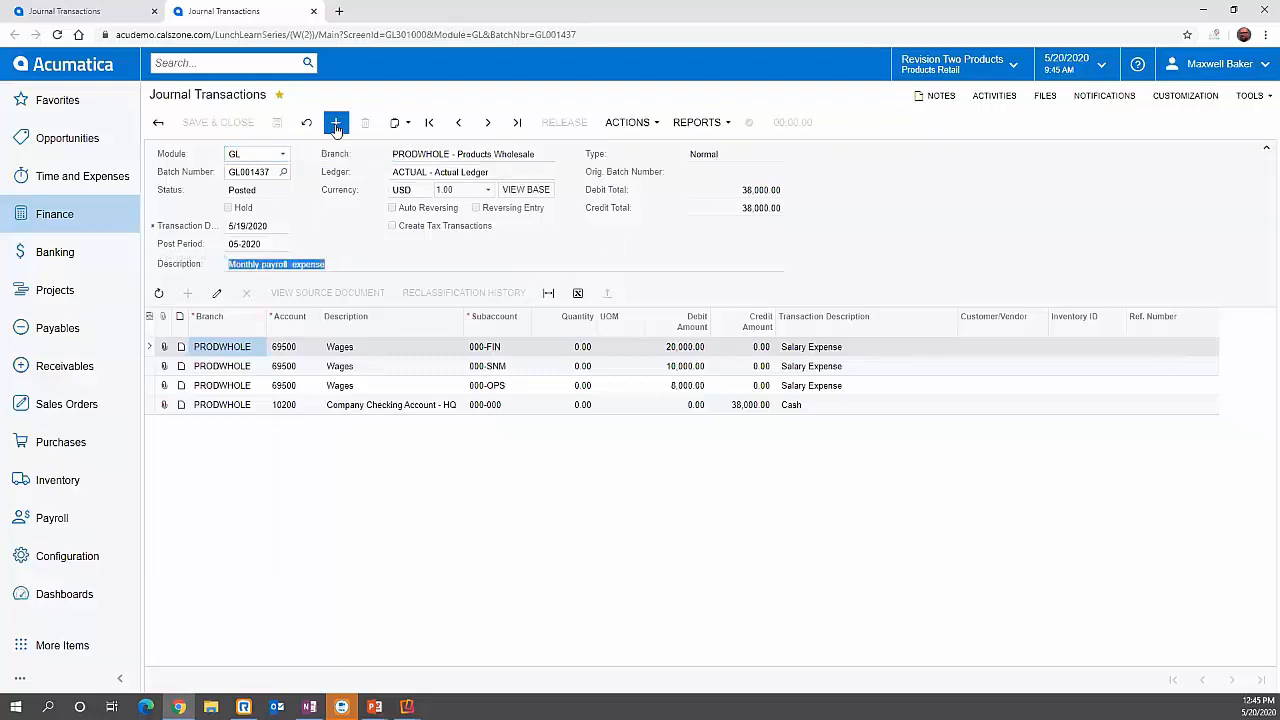
left_click(337, 124)
left_click(310, 264)
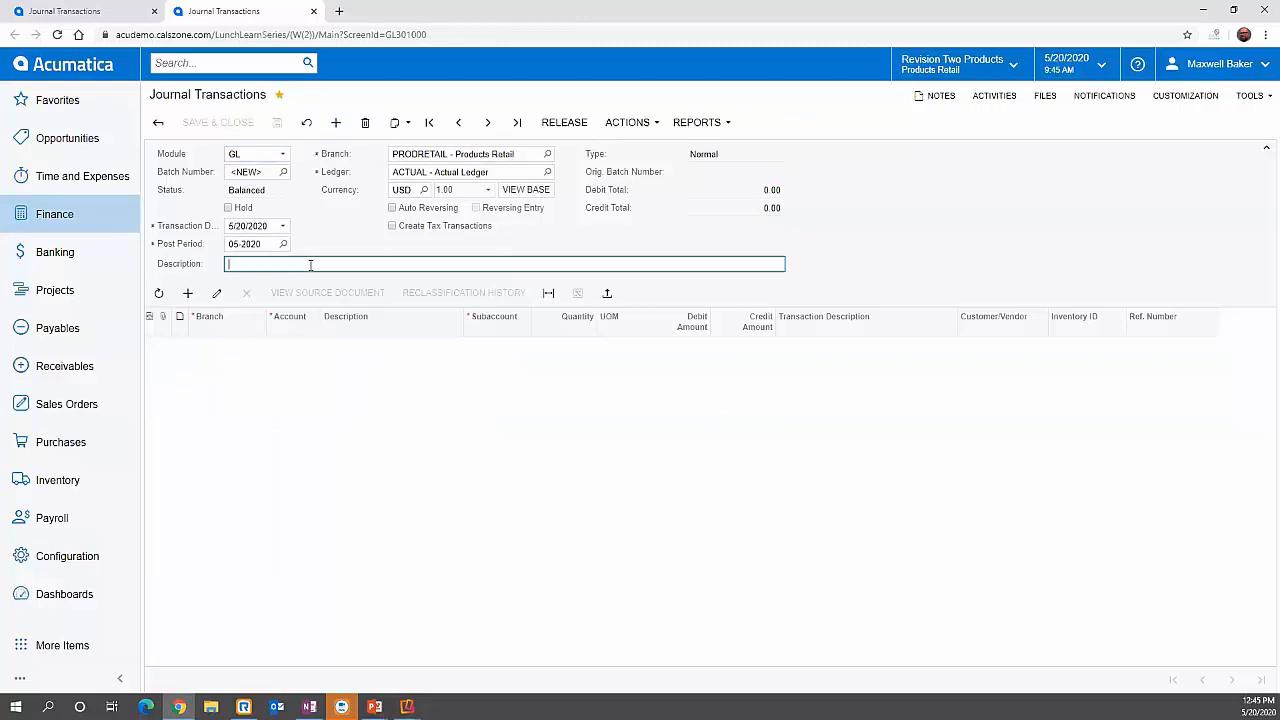
key("ctrl+v")
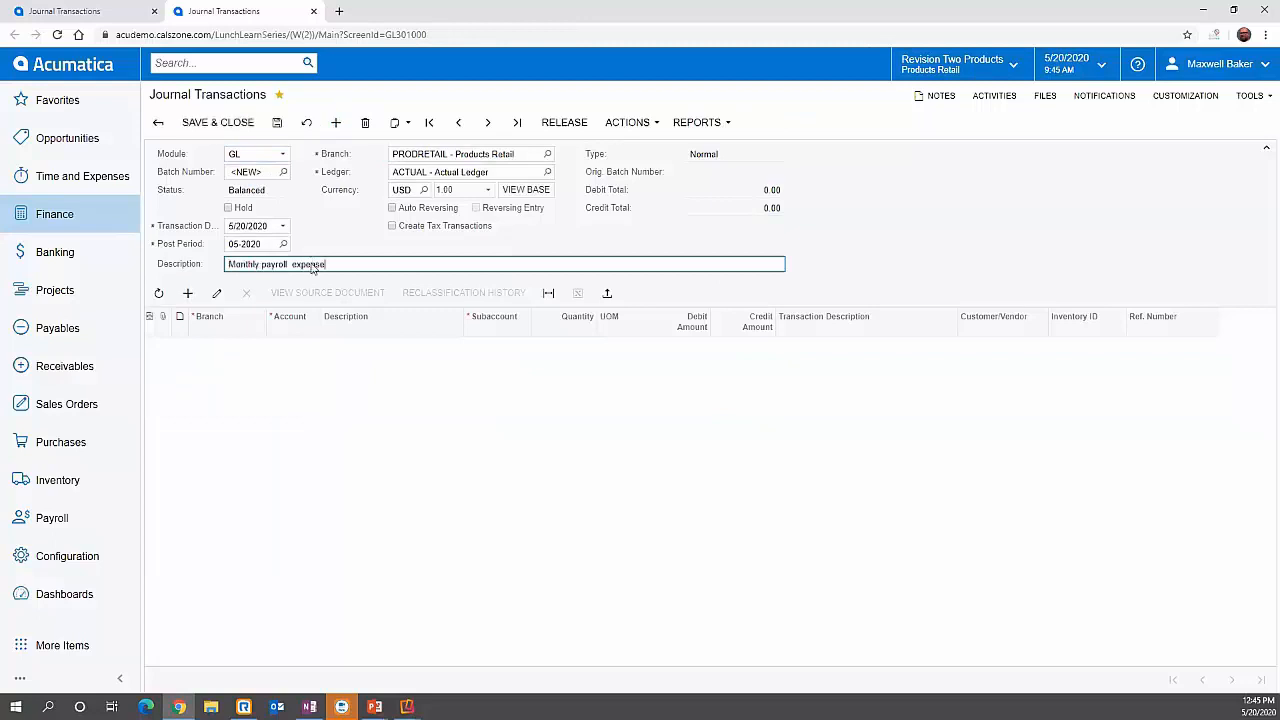
Upload Journal Transaction Upload Example.xlsx from the Desktop as the source of the journal's detail lines
left_click(607, 293)
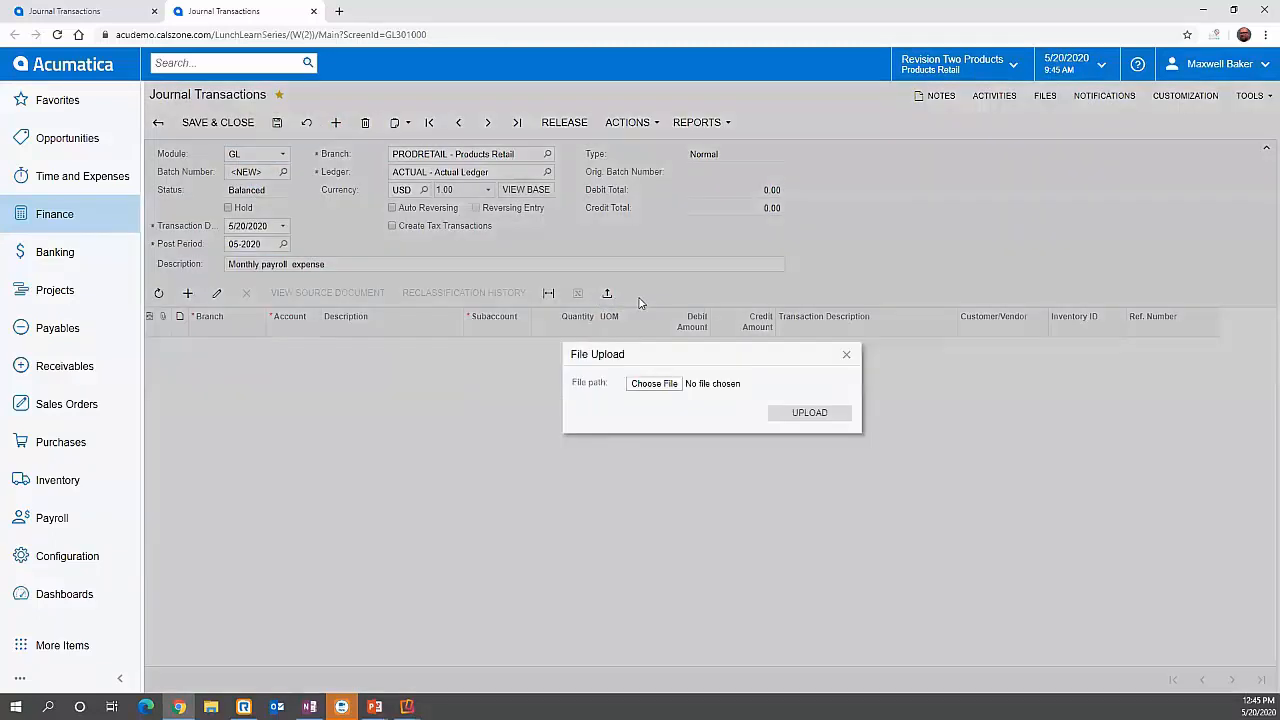
left_click(665, 386)
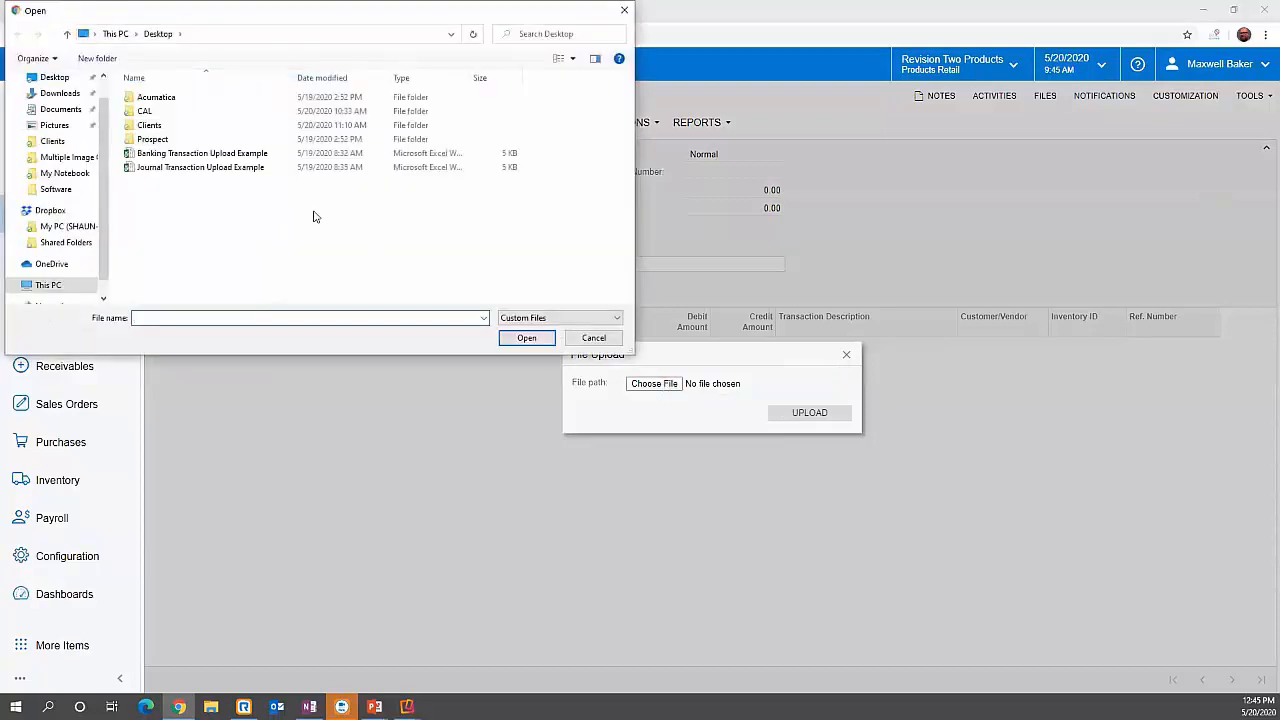
left_click(191, 168)
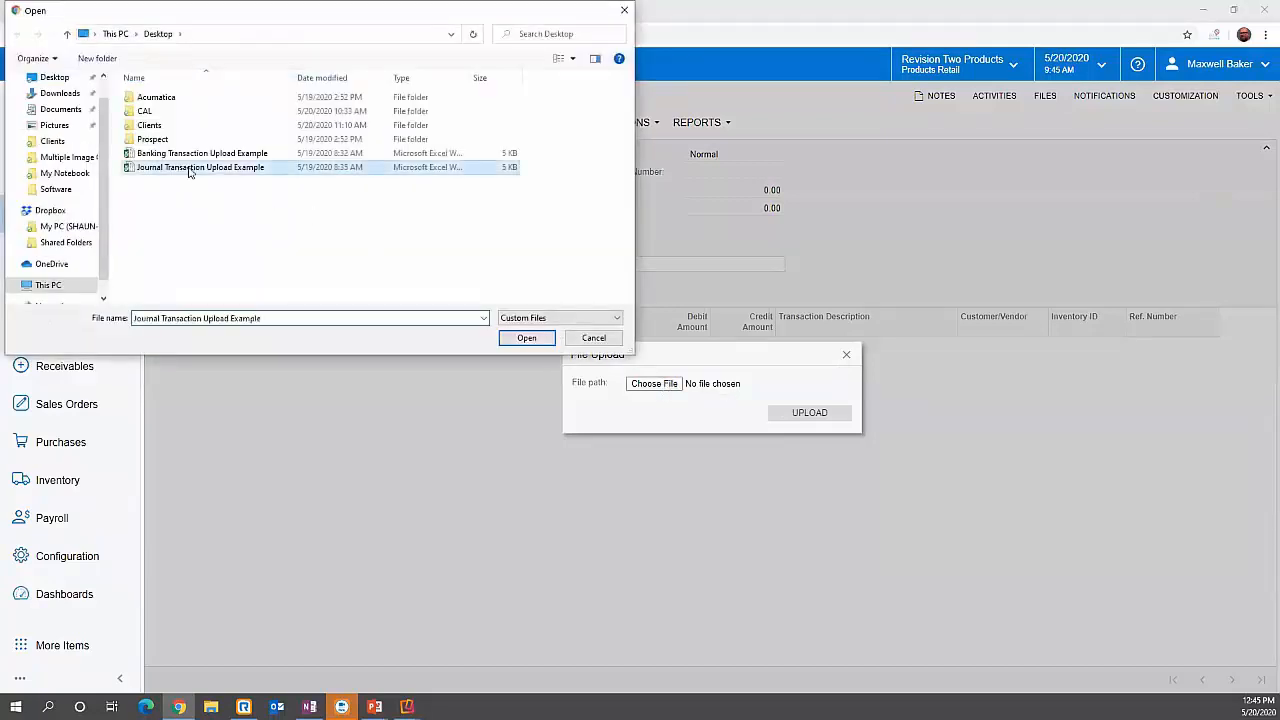
left_click(530, 339)
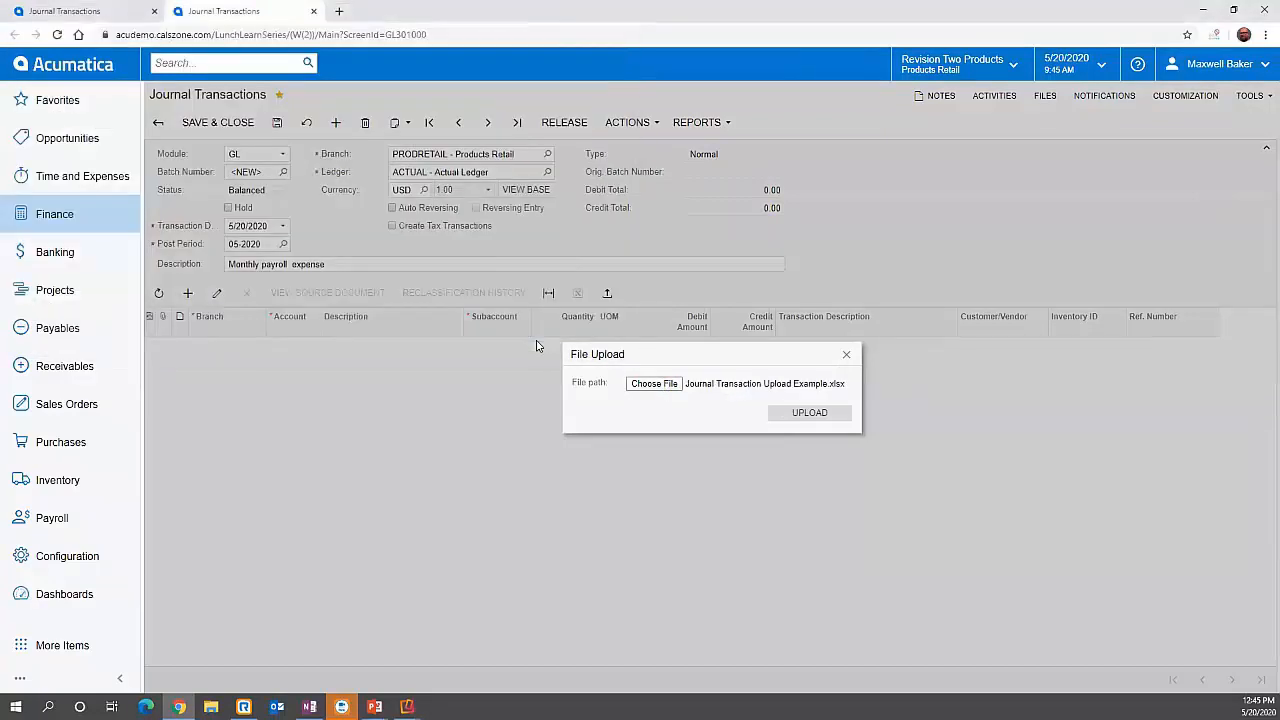
left_click(789, 415)
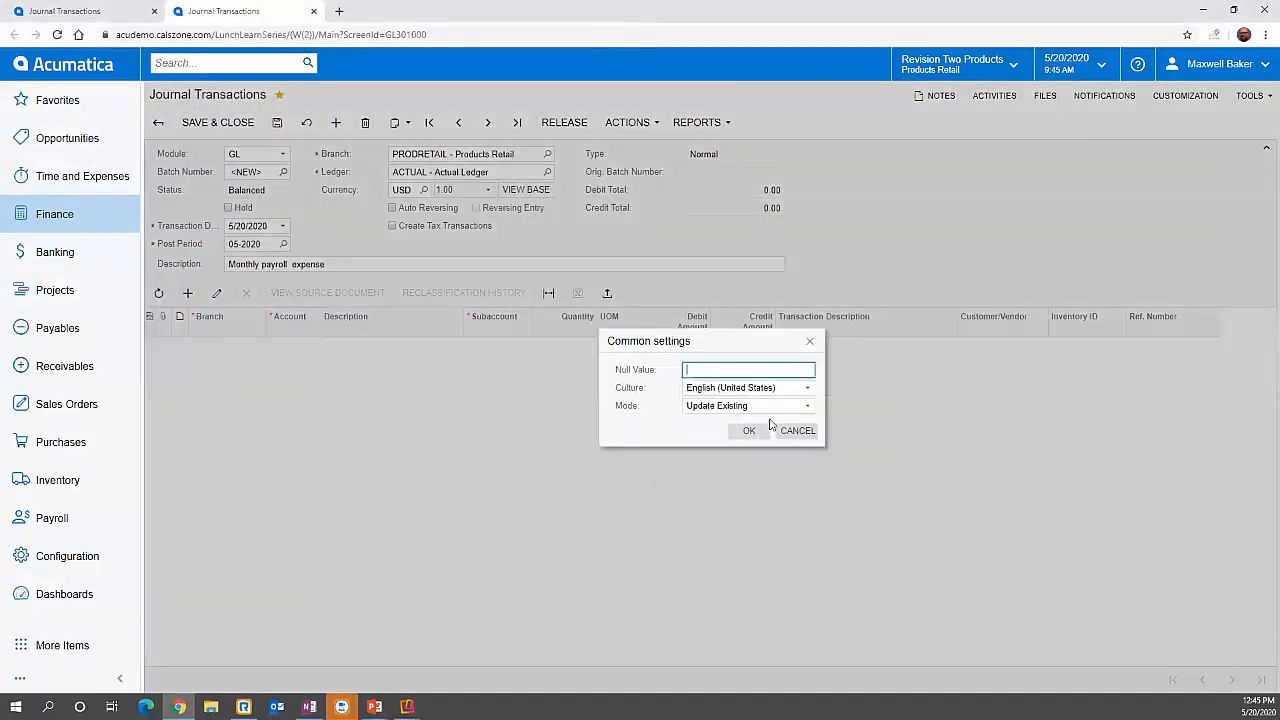
Import the lines in Update Existing mode with English (United States) culture and the suggested column mapping, and save the journal transaction
left_click(749, 431)
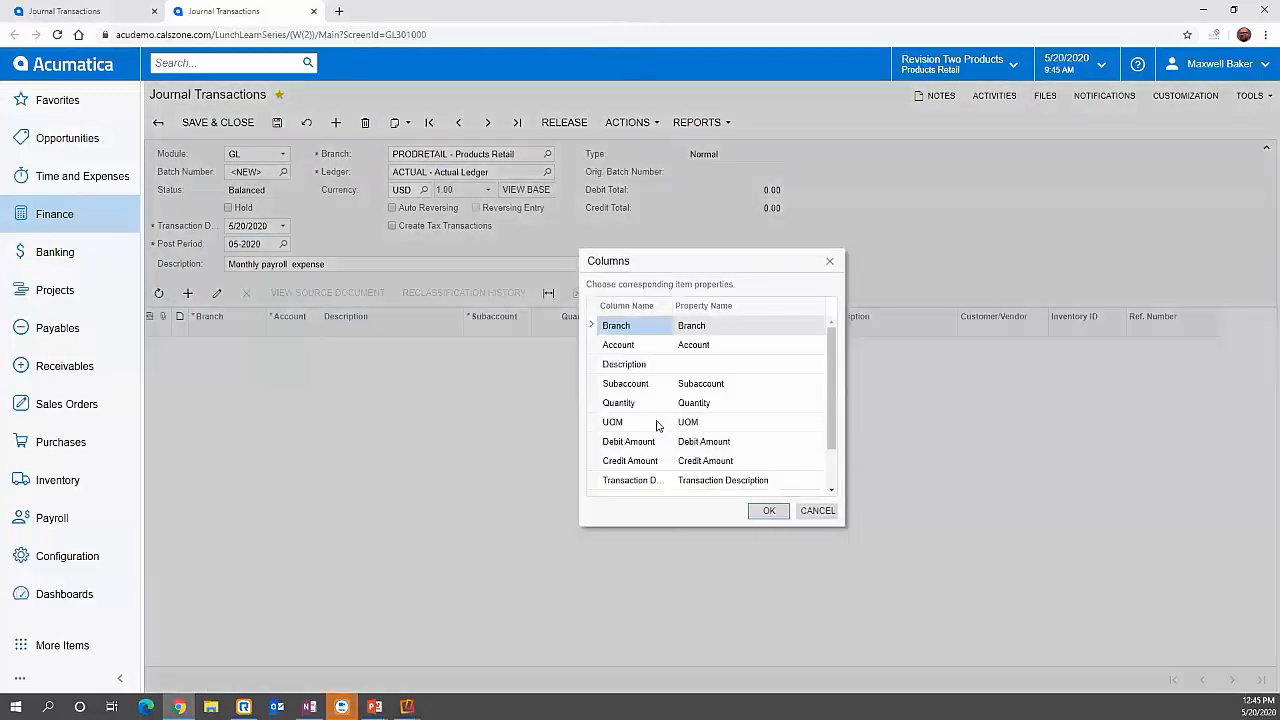
scroll(836, 426, "down", 2)
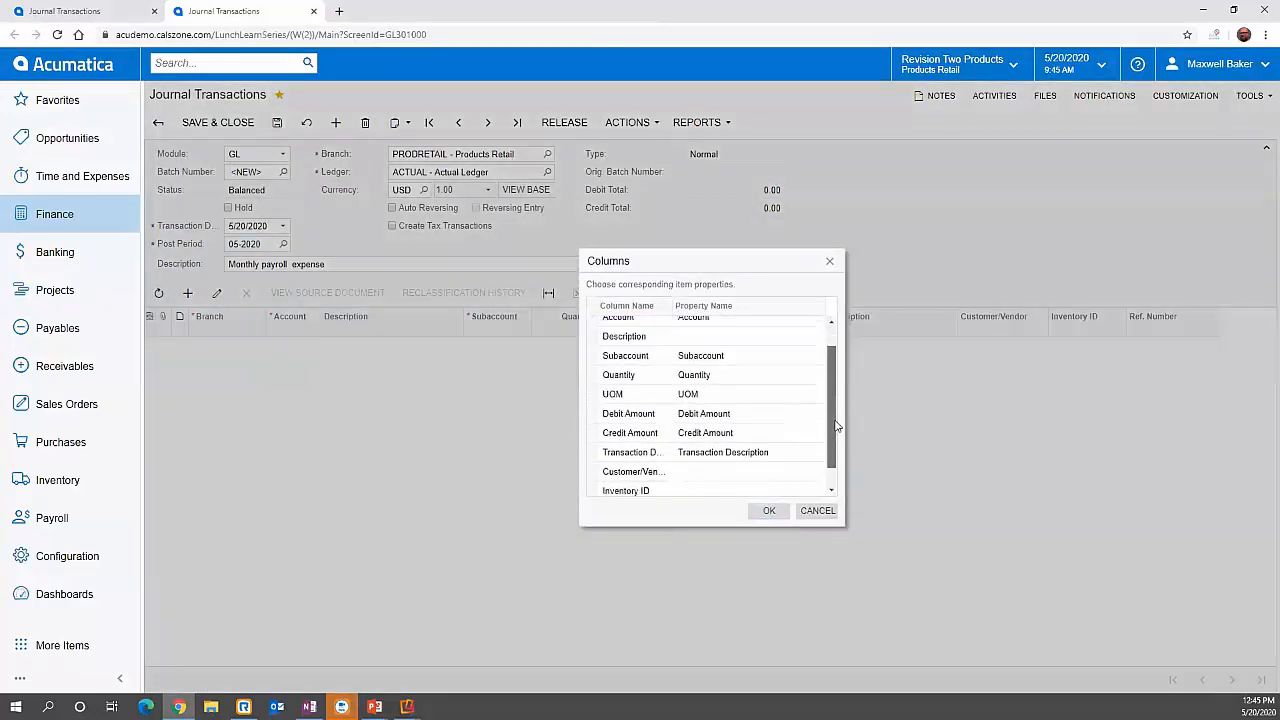
scroll(836, 426, "up", 2)
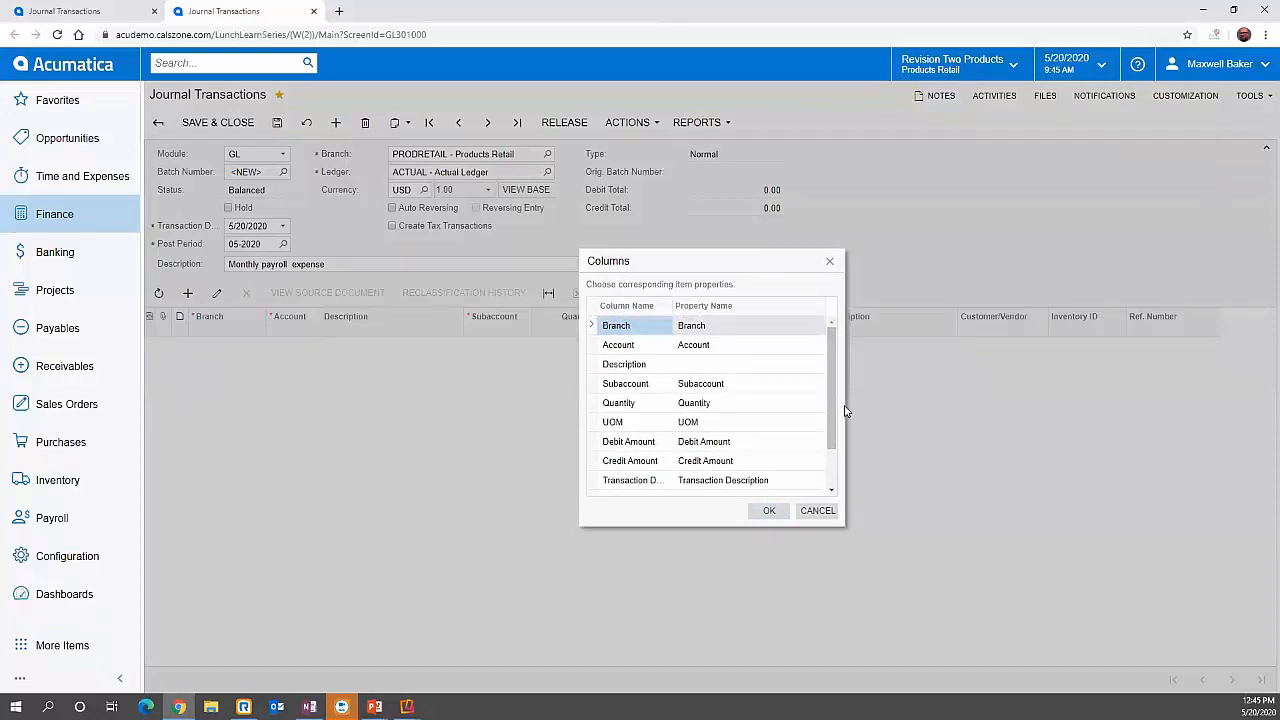
left_click(768, 515)
left_click(768, 513)
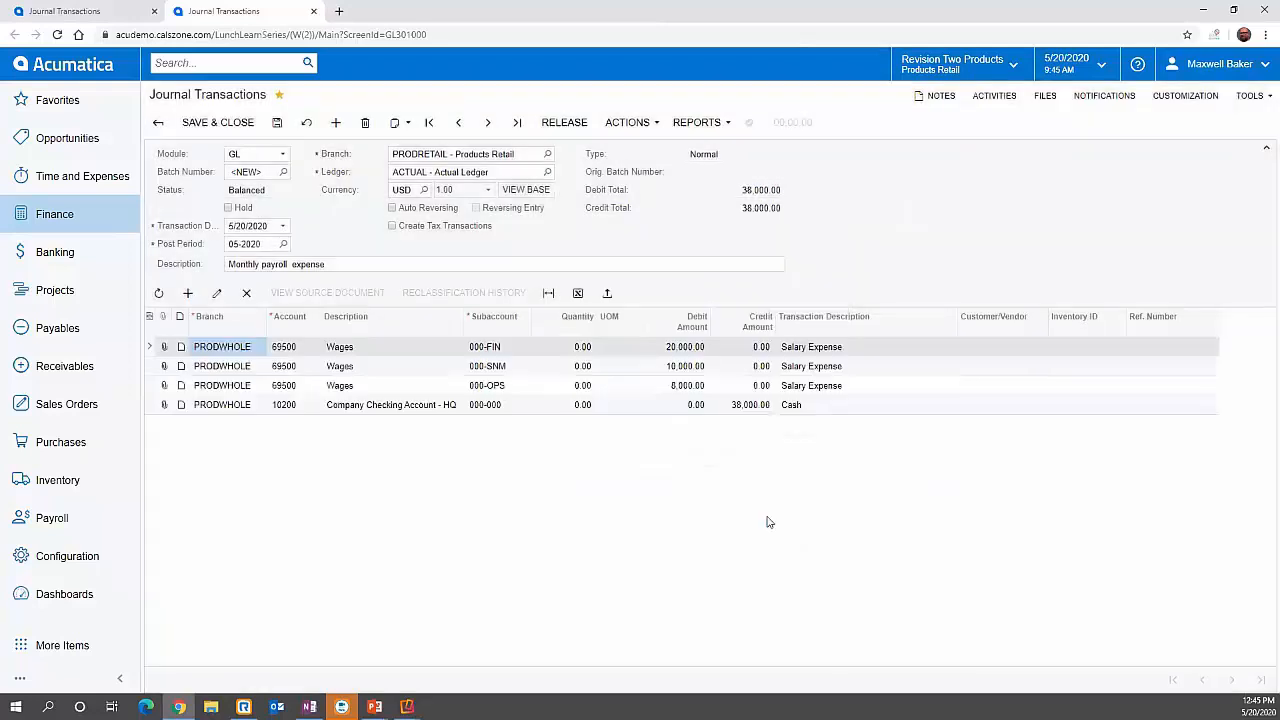
left_click(277, 125)
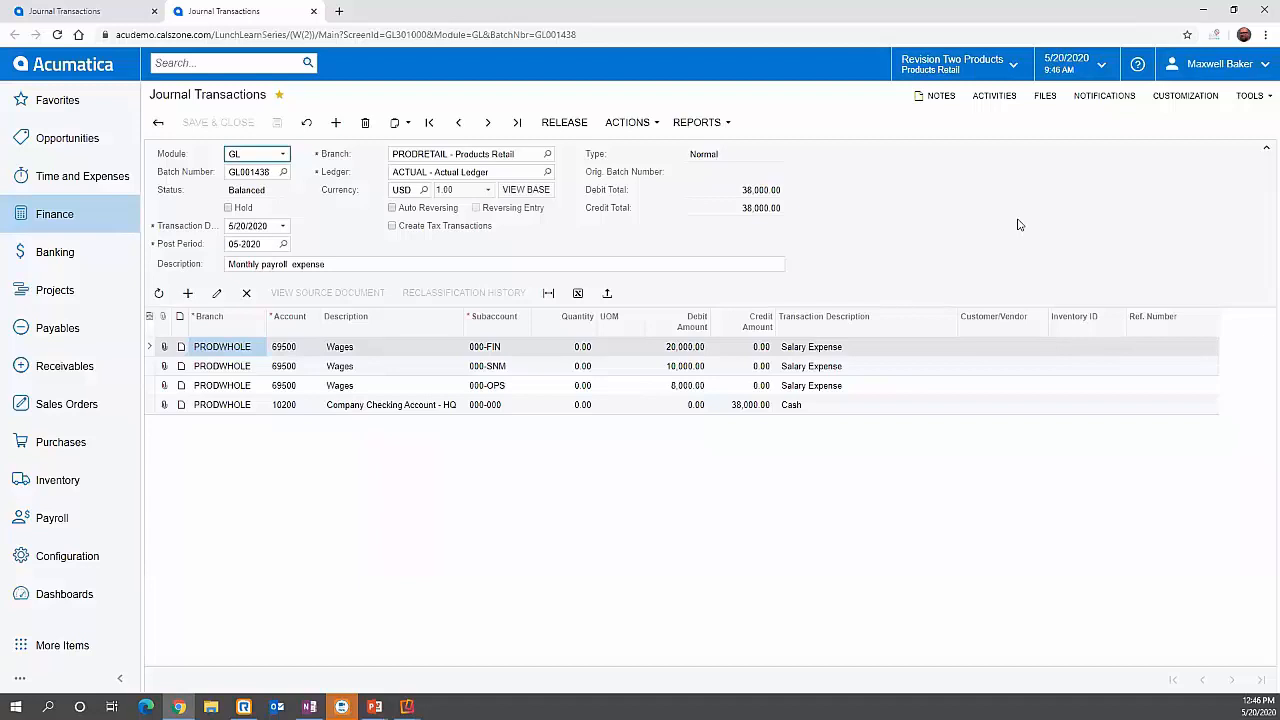
Release the imported monthly payroll expense journal transaction
left_click(566, 123)
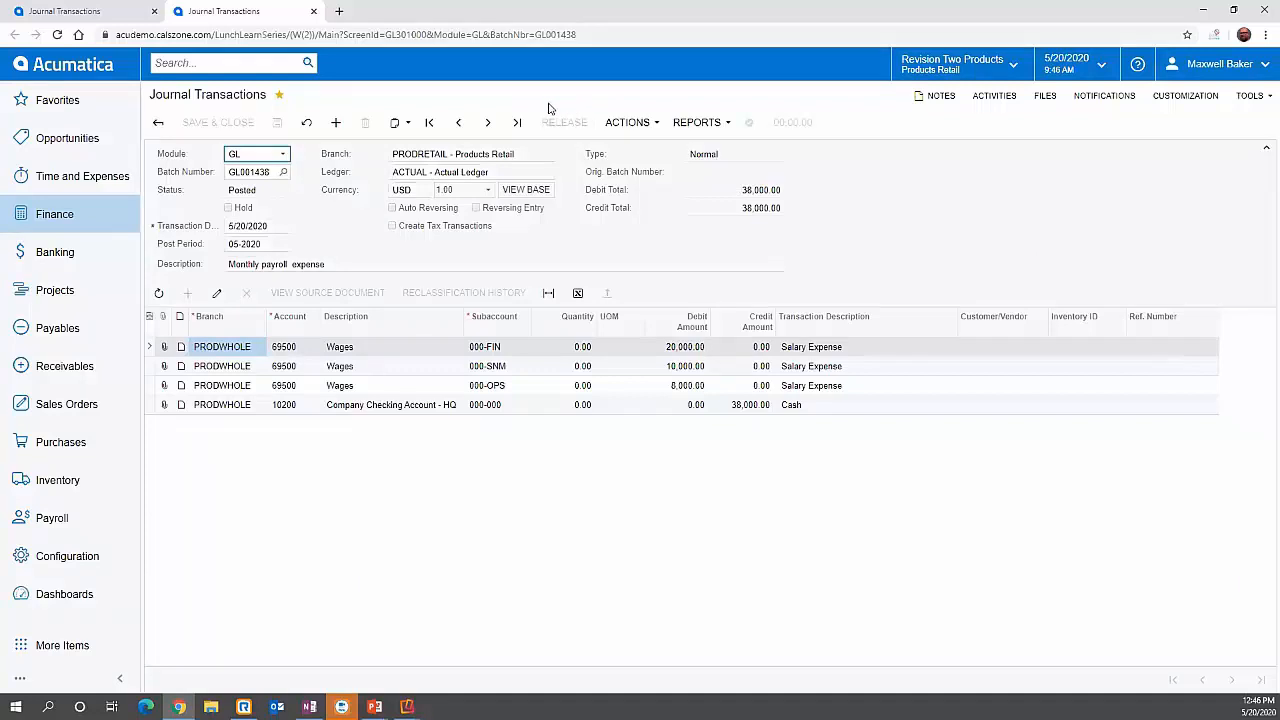
Show all of the Finance workspace's links, and run the Trial Balance Summary report with its preset parameters
left_click(57, 101)
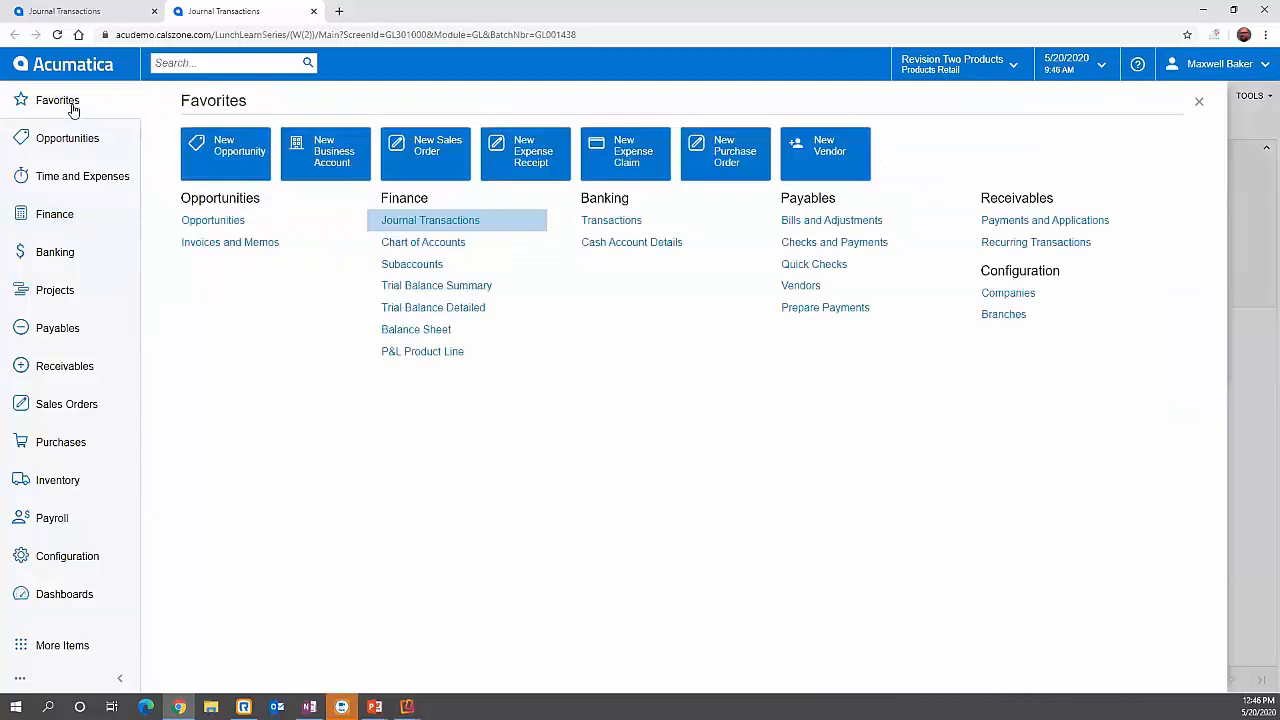
left_click(443, 287)
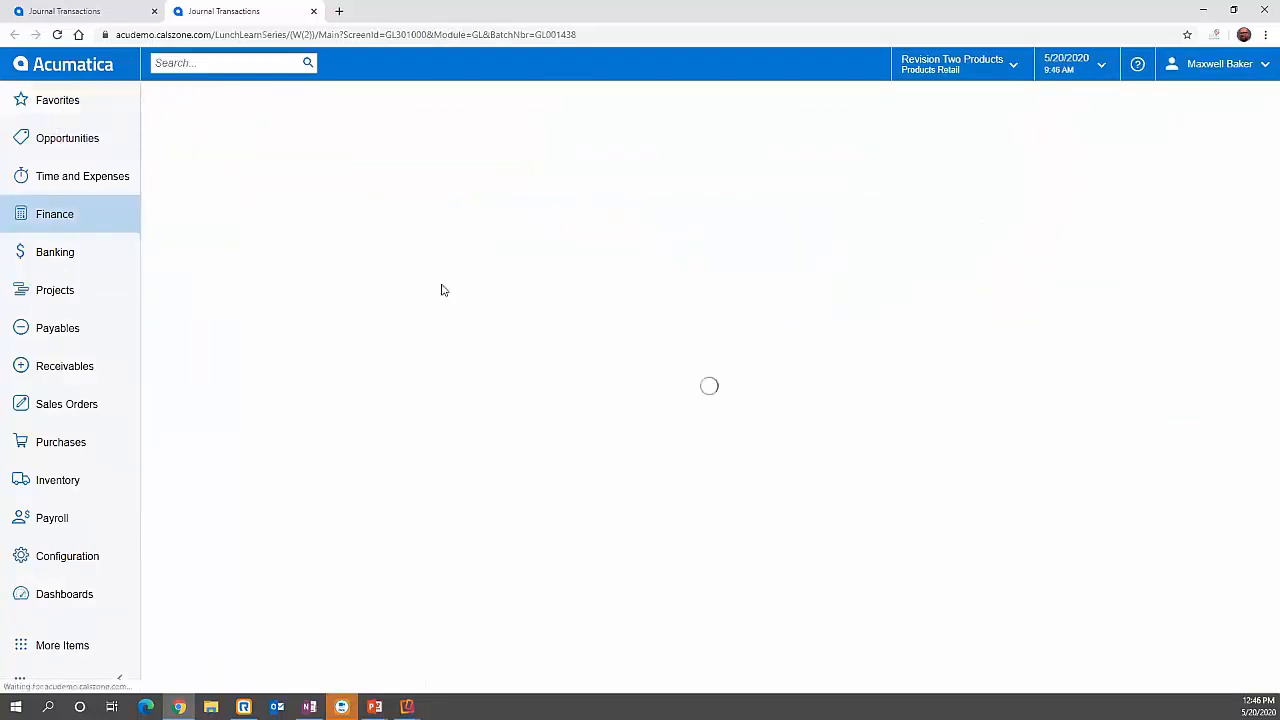
left_click(76, 226)
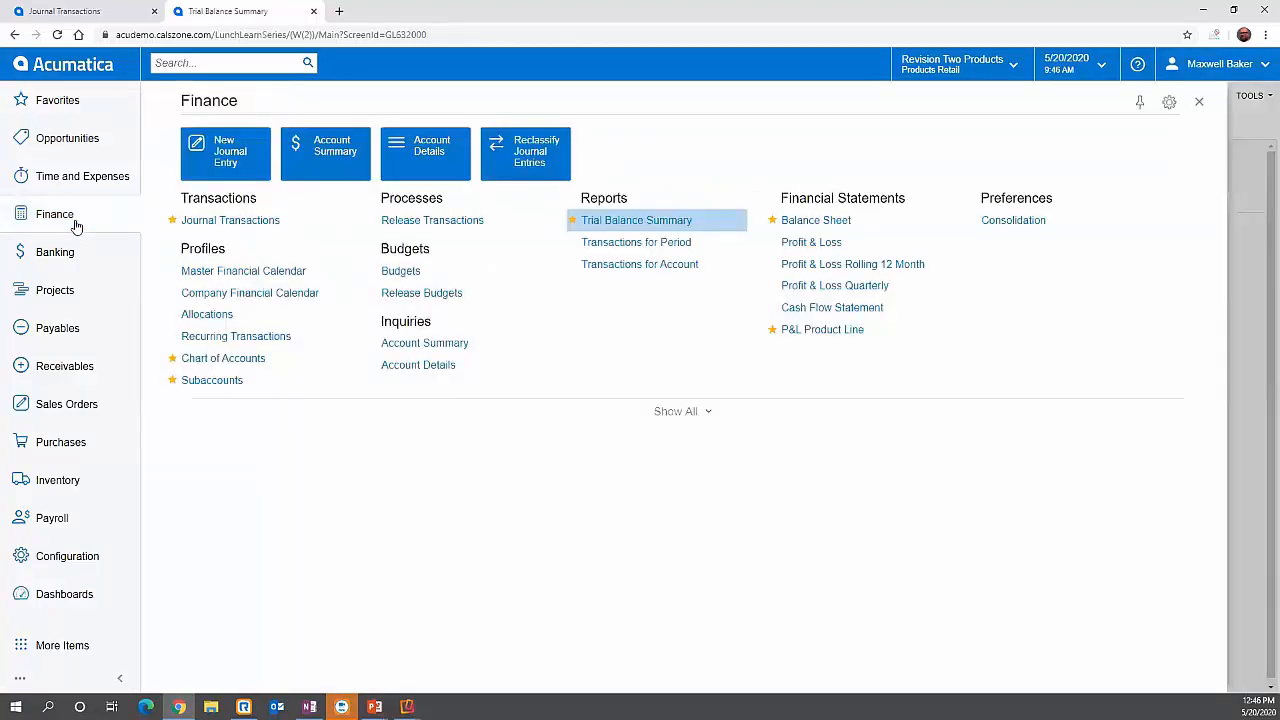
left_click(706, 413)
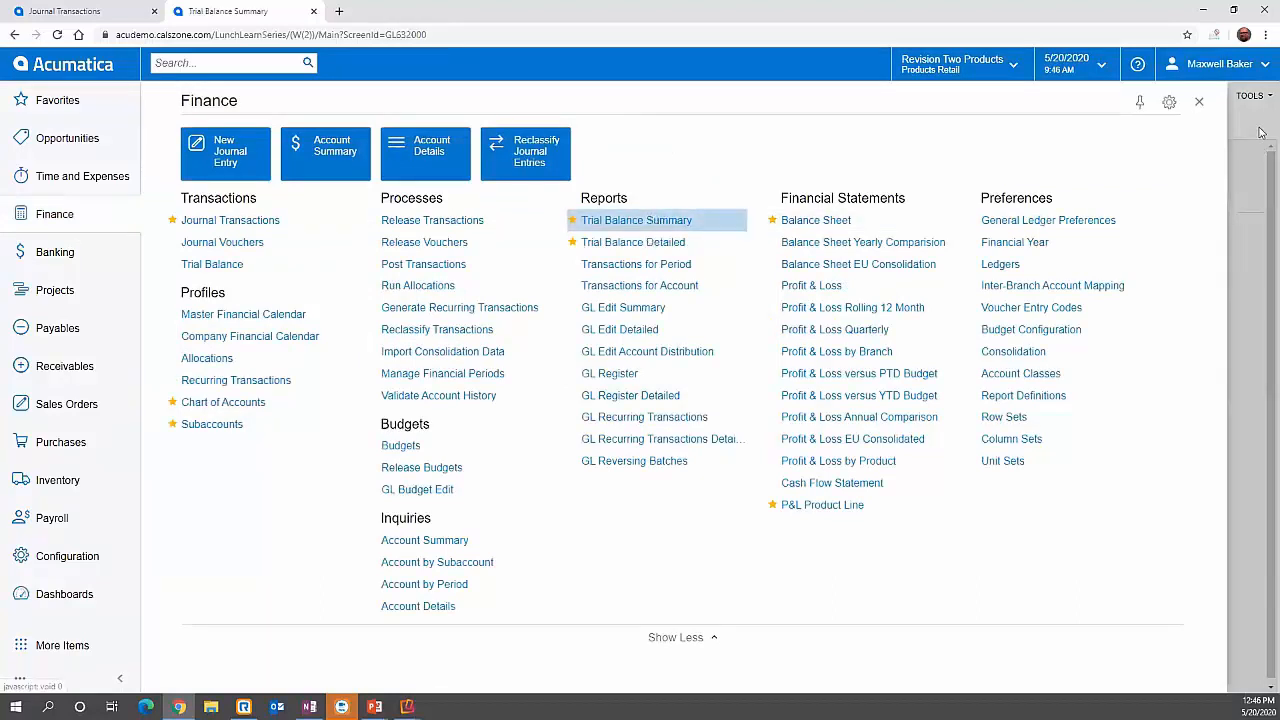
left_click(1199, 101)
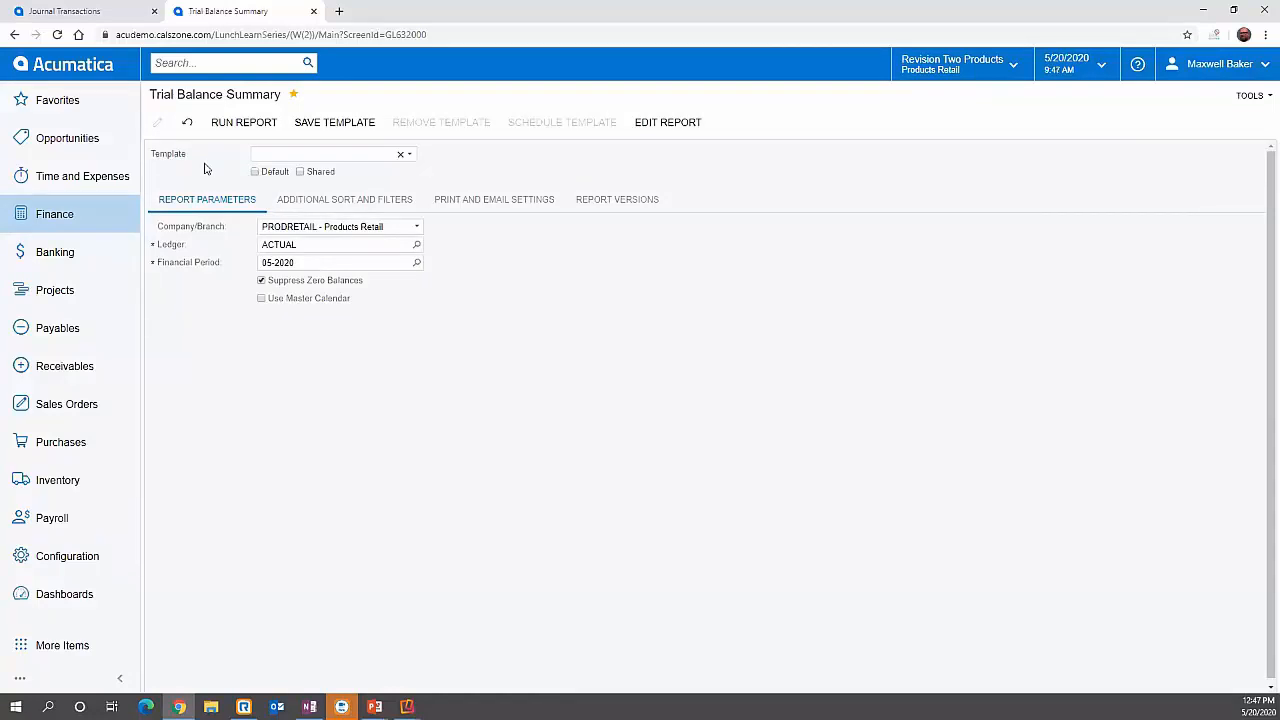
left_click(243, 123)
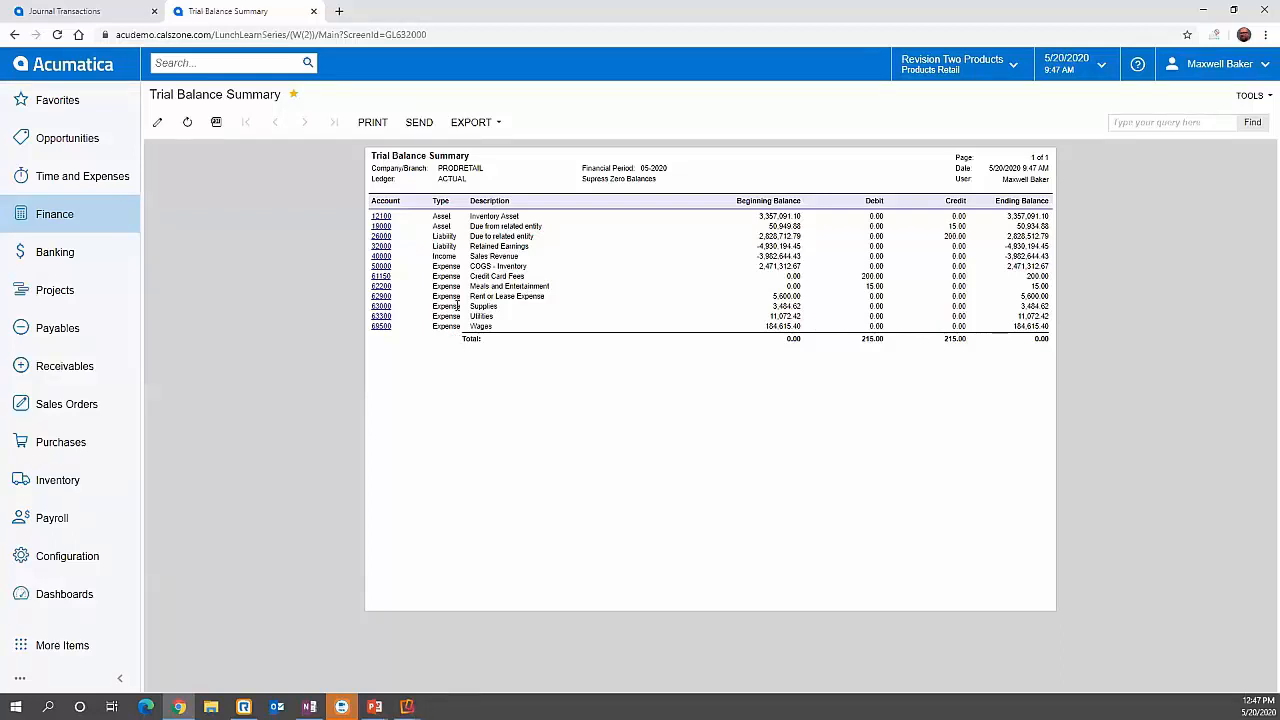
Drill down from the Meals and Entertainment account (62200) to its account details, and return to the Trial Balance Summary
left_click(381, 286)
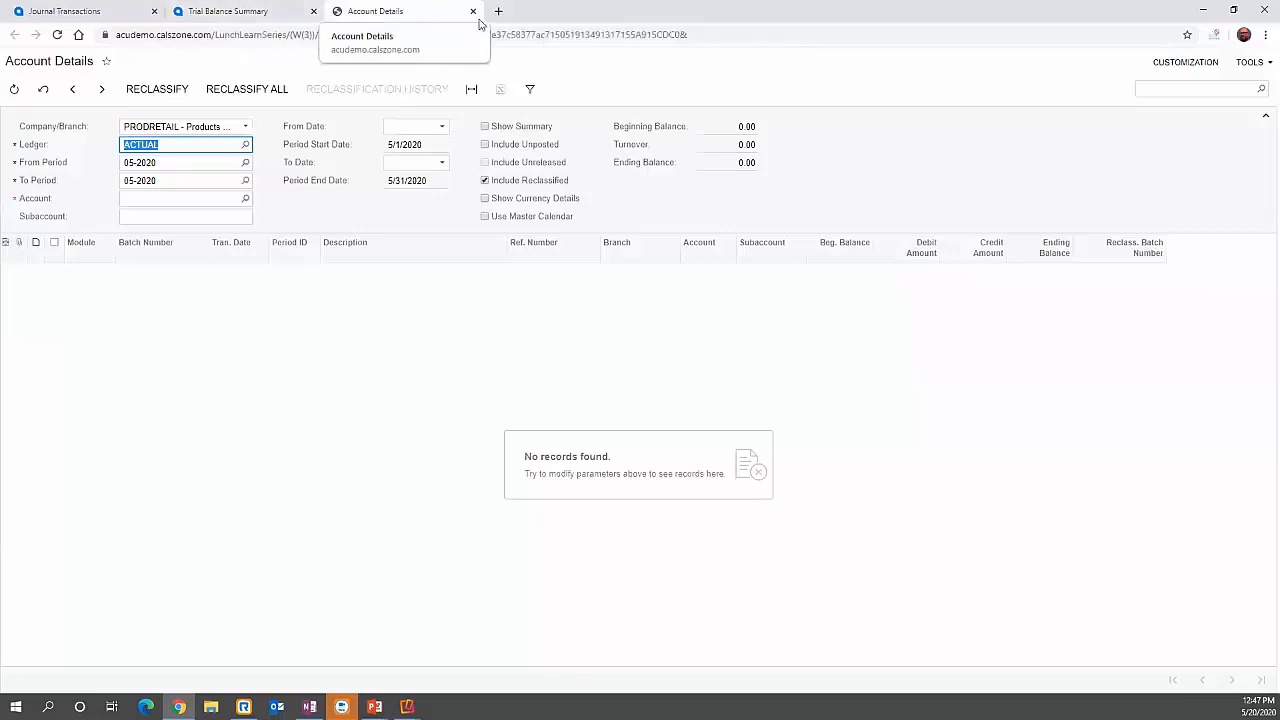
left_click(269, 17)
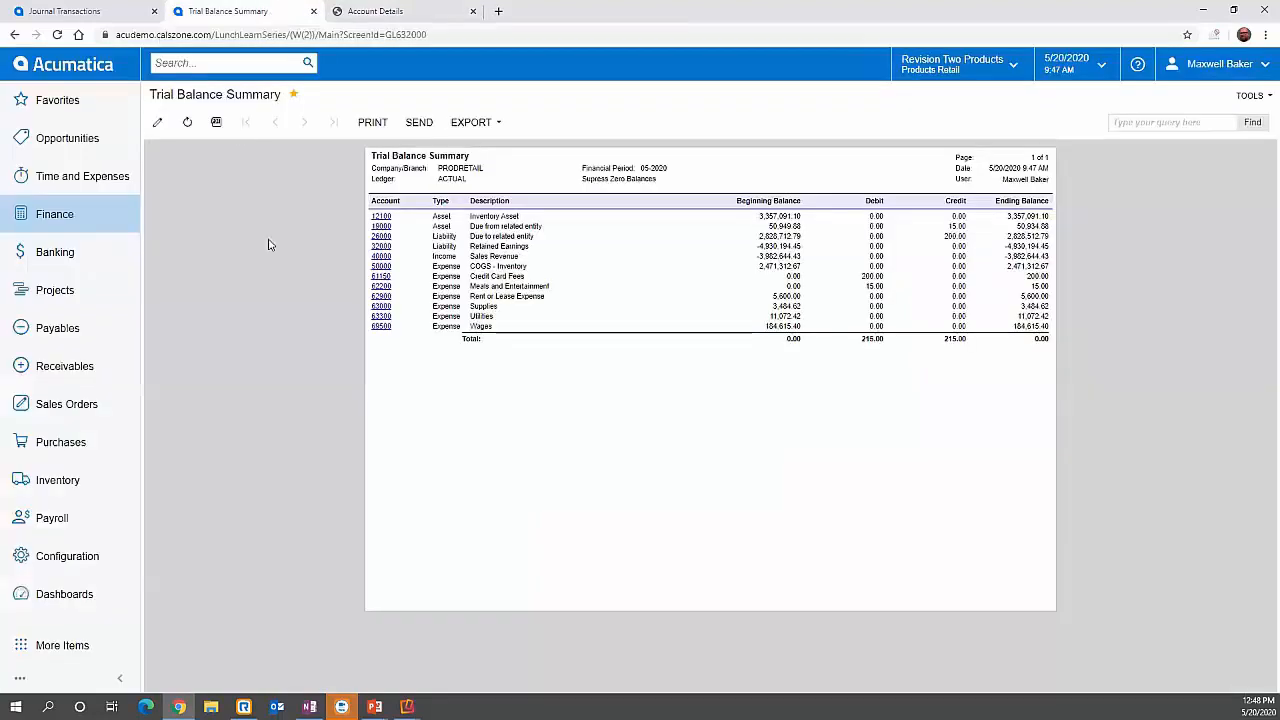
left_click(381, 286)
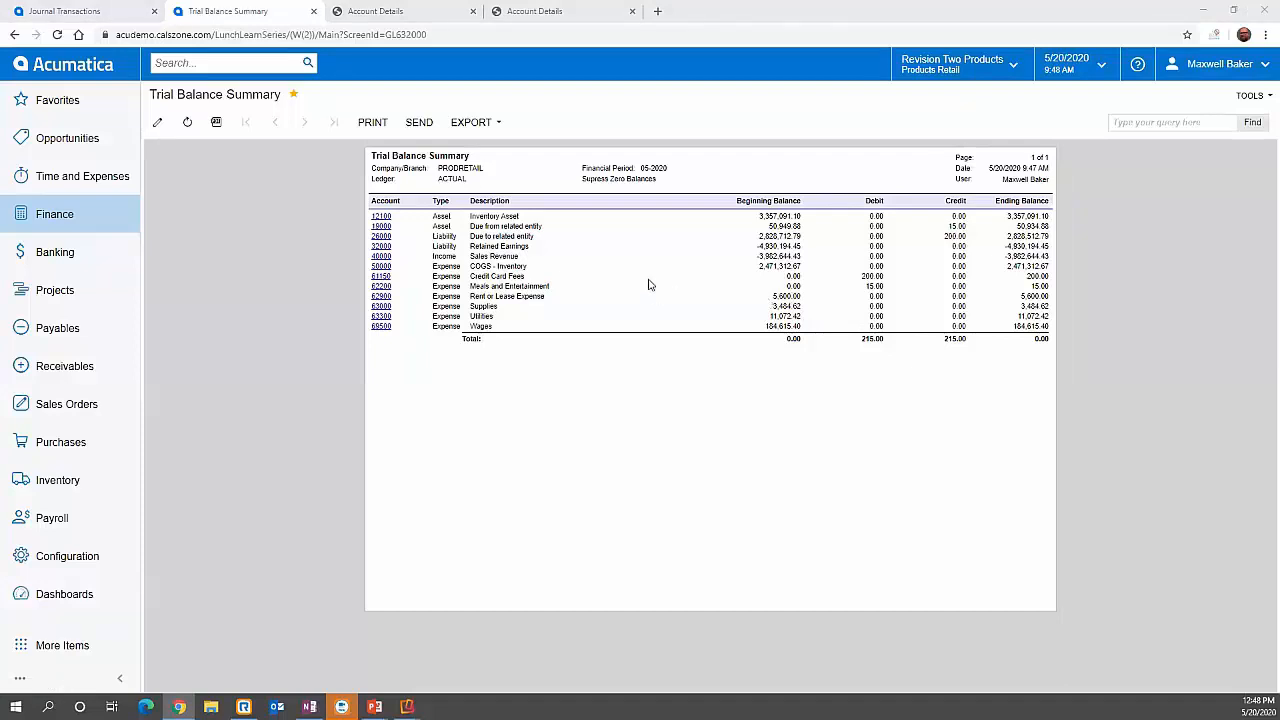
left_click(365, 10)
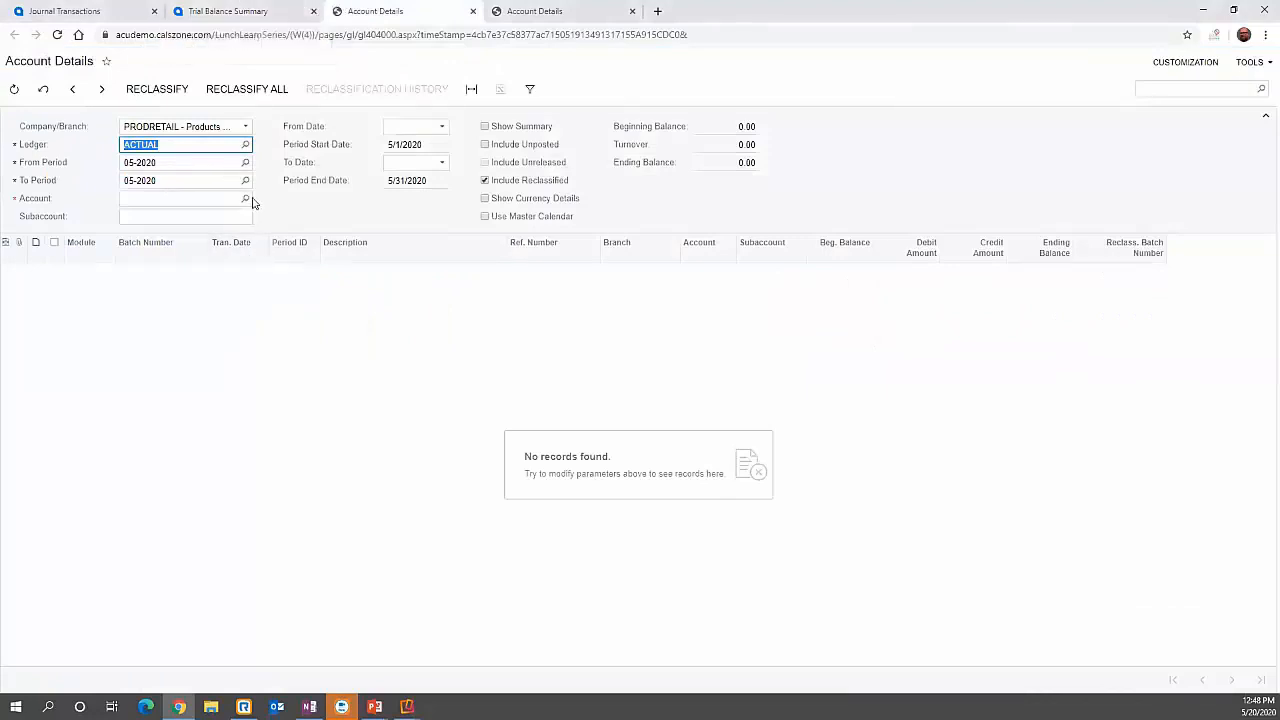
left_click(212, 8)
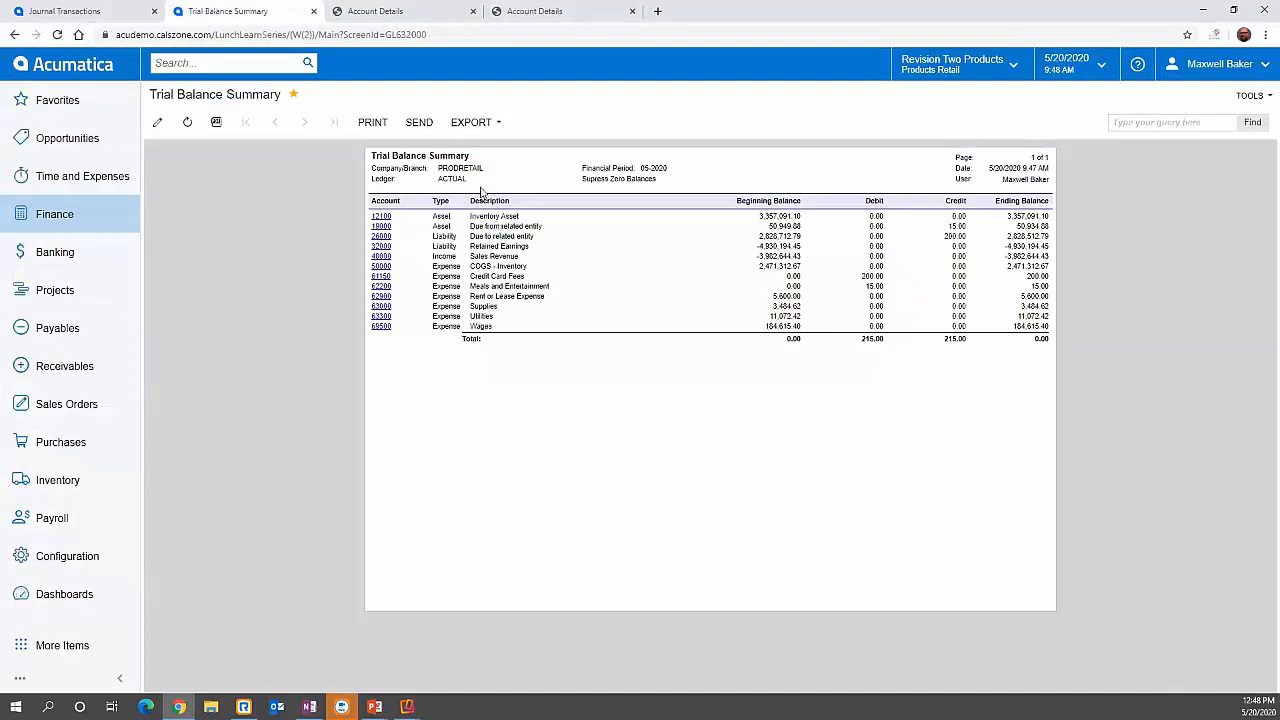
Run the Trial Balance Detailed report in place of the journal transactions list, closing the leftover Account Details and Trial Balance Summary pages
left_click(121, 6)
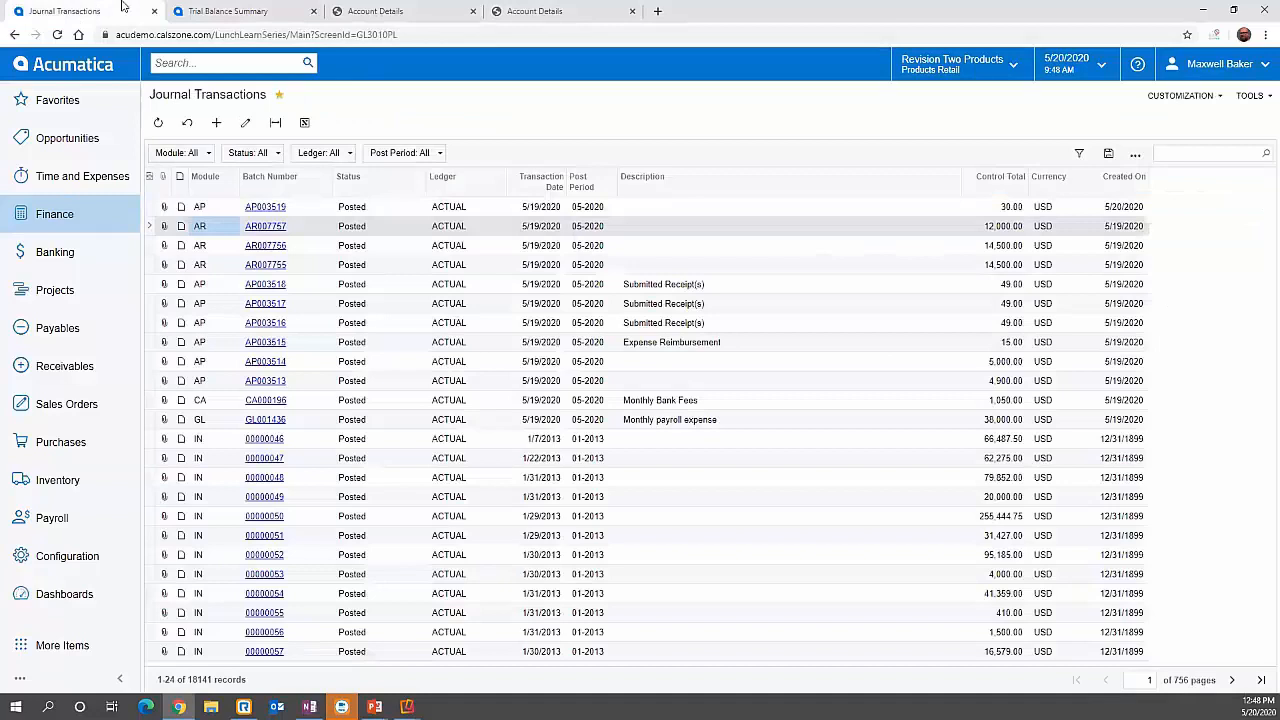
left_click(57, 218)
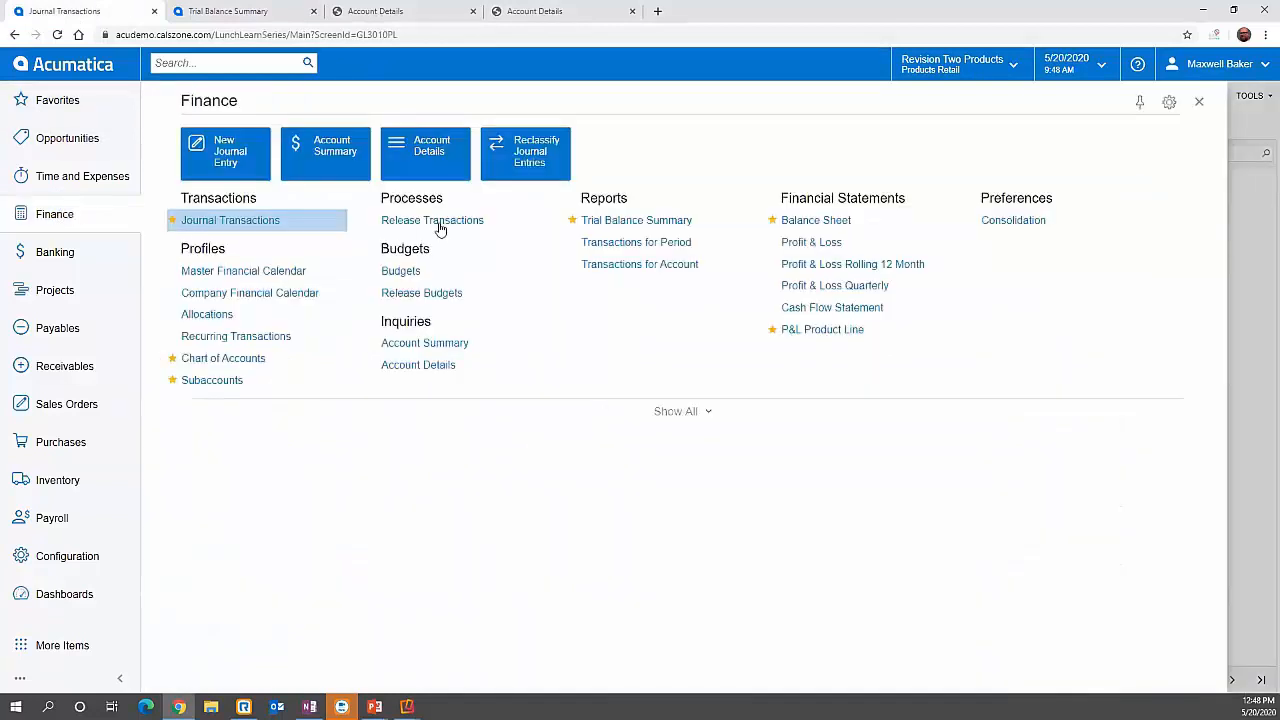
left_click(669, 413)
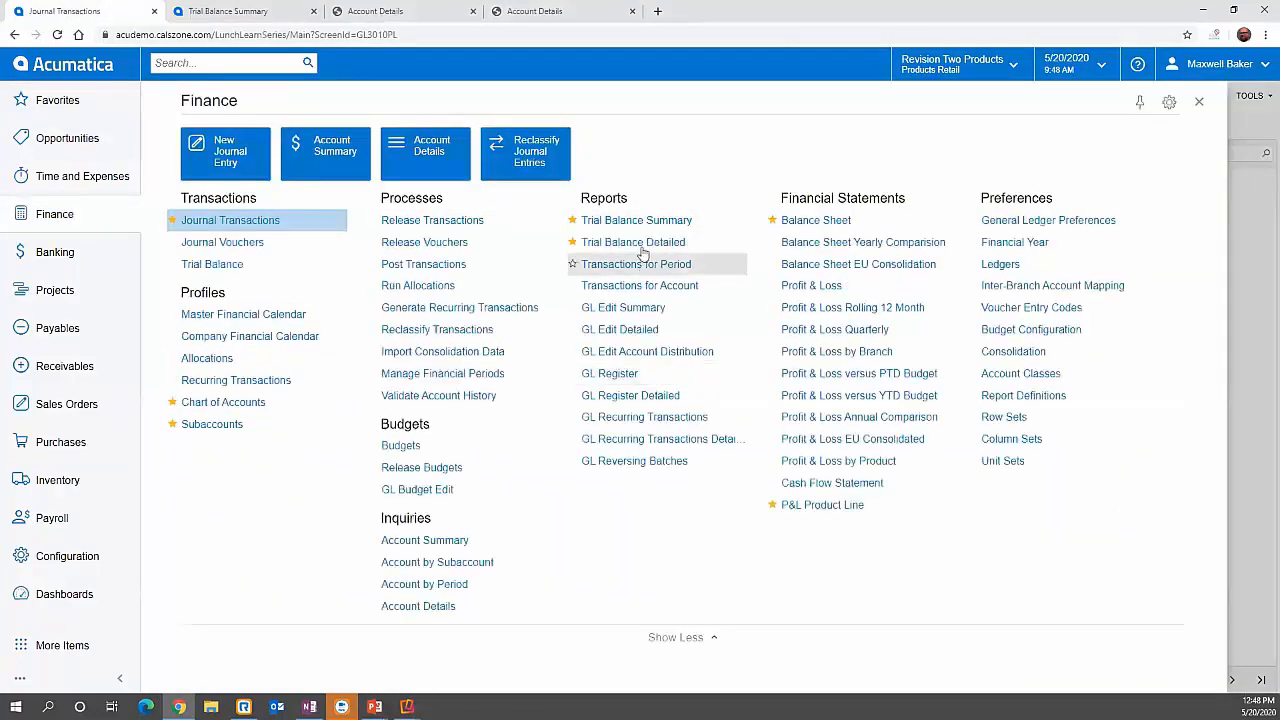
left_click(640, 243)
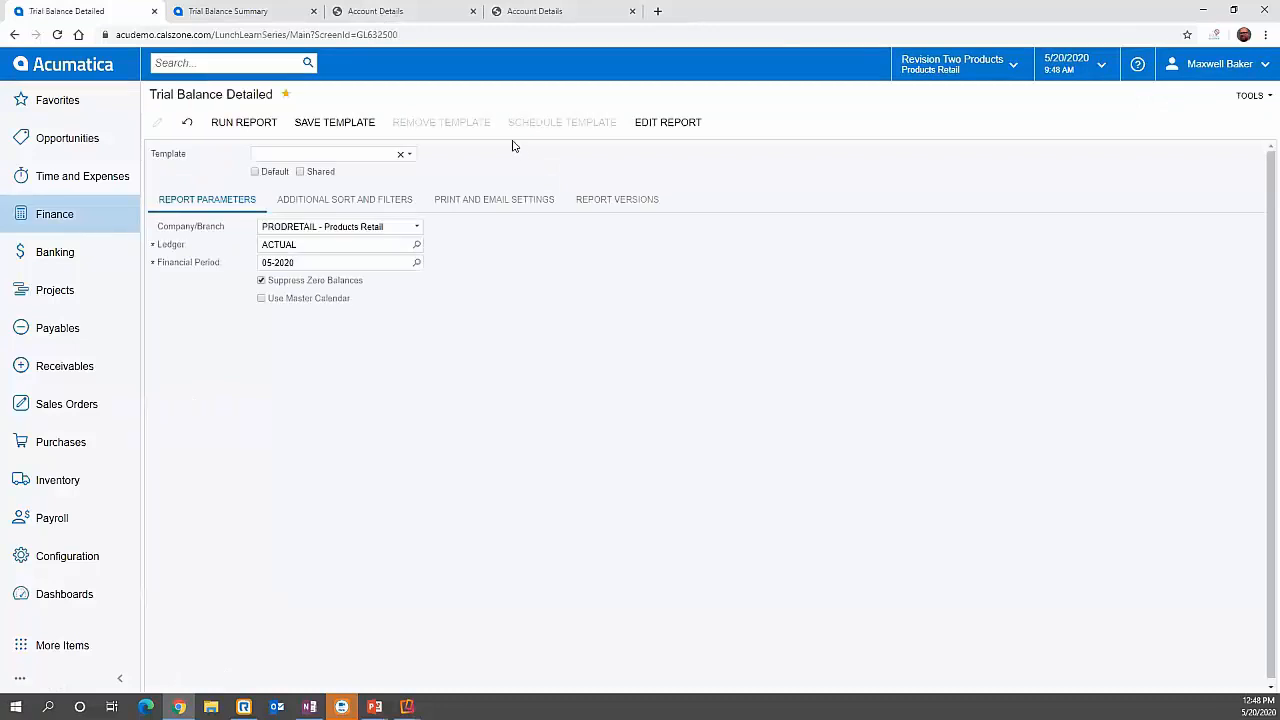
left_click(632, 12)
left_click(473, 12)
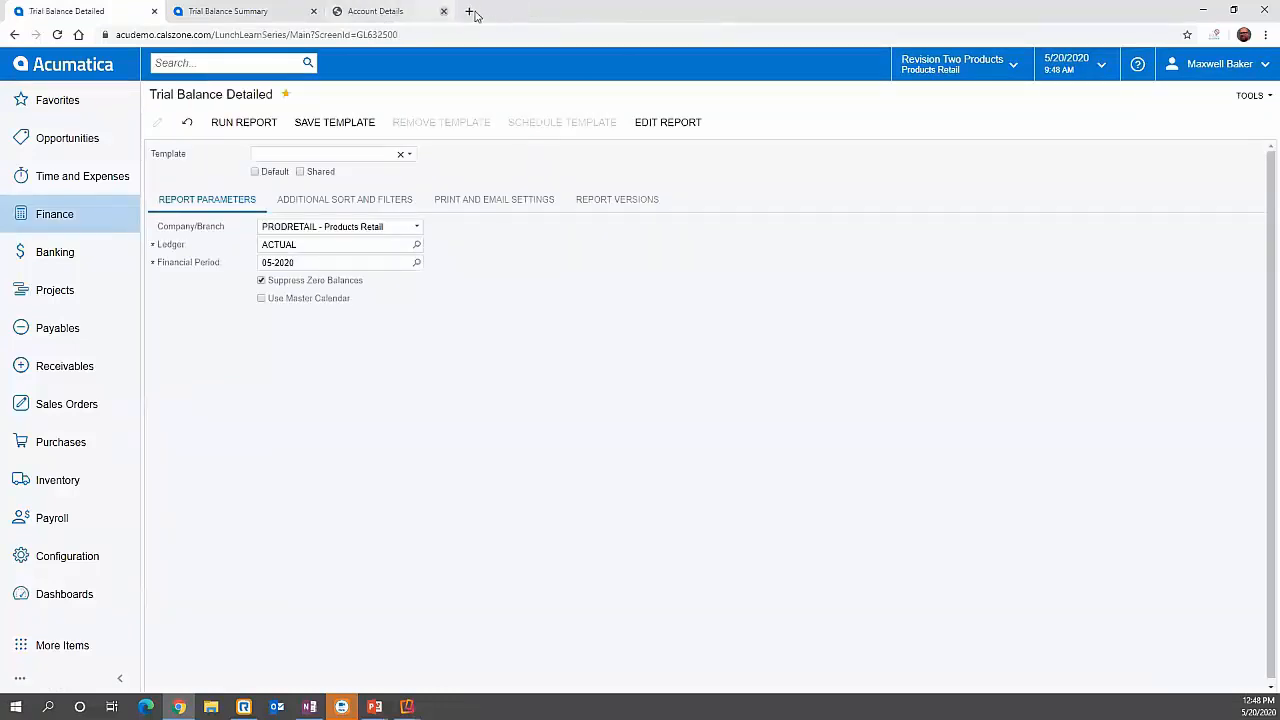
left_click(314, 12)
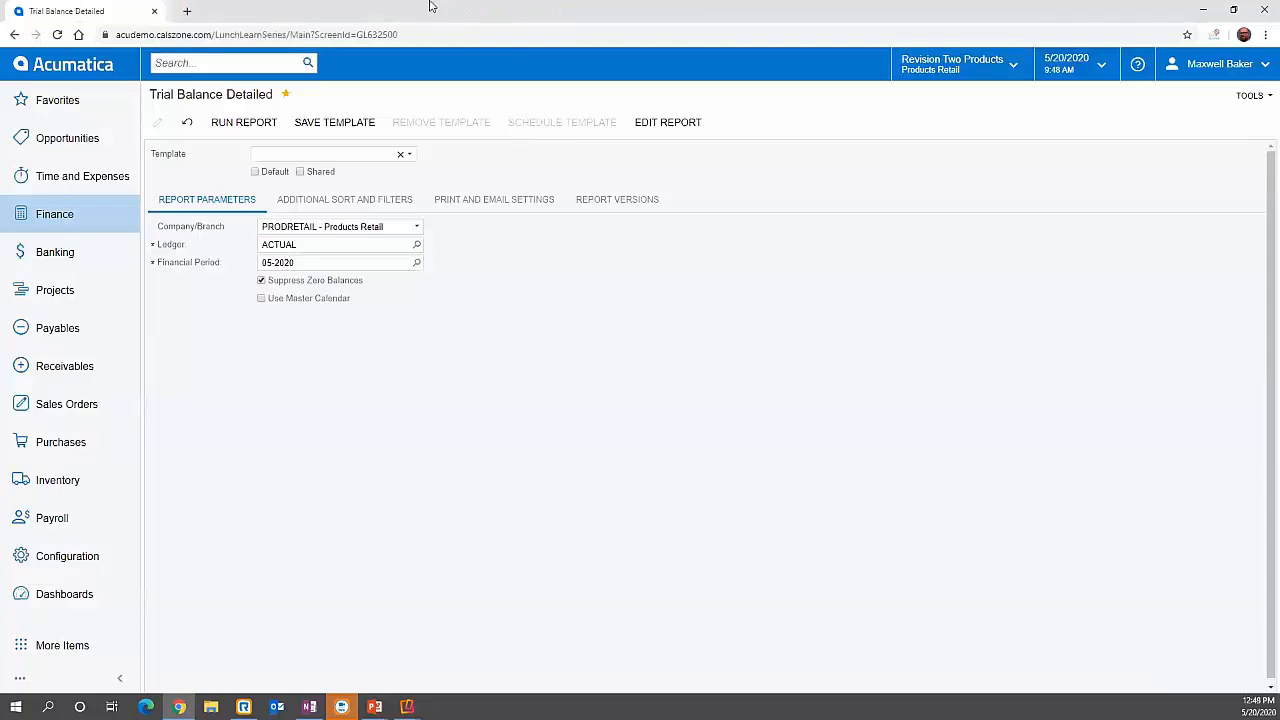
left_click(238, 122)
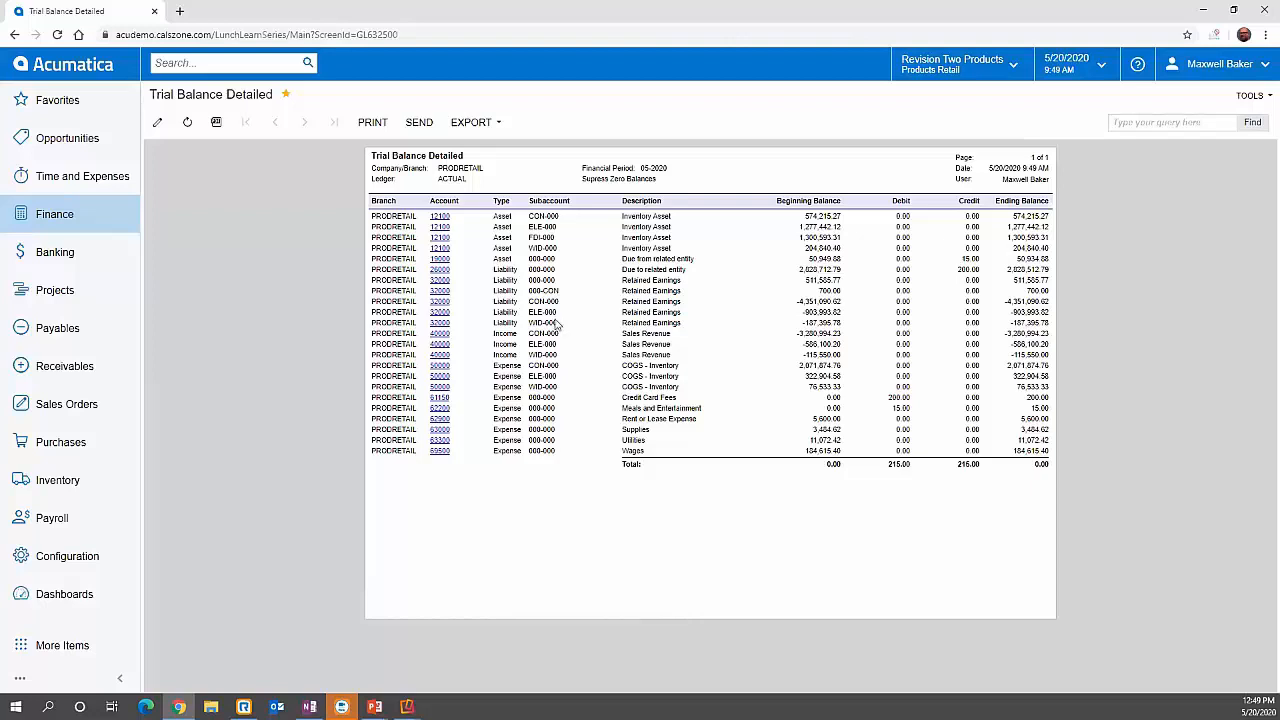
Open the account details of a Sales Revenue line (account 40000), and return to the Trial Balance Detailed report
left_click(439, 337)
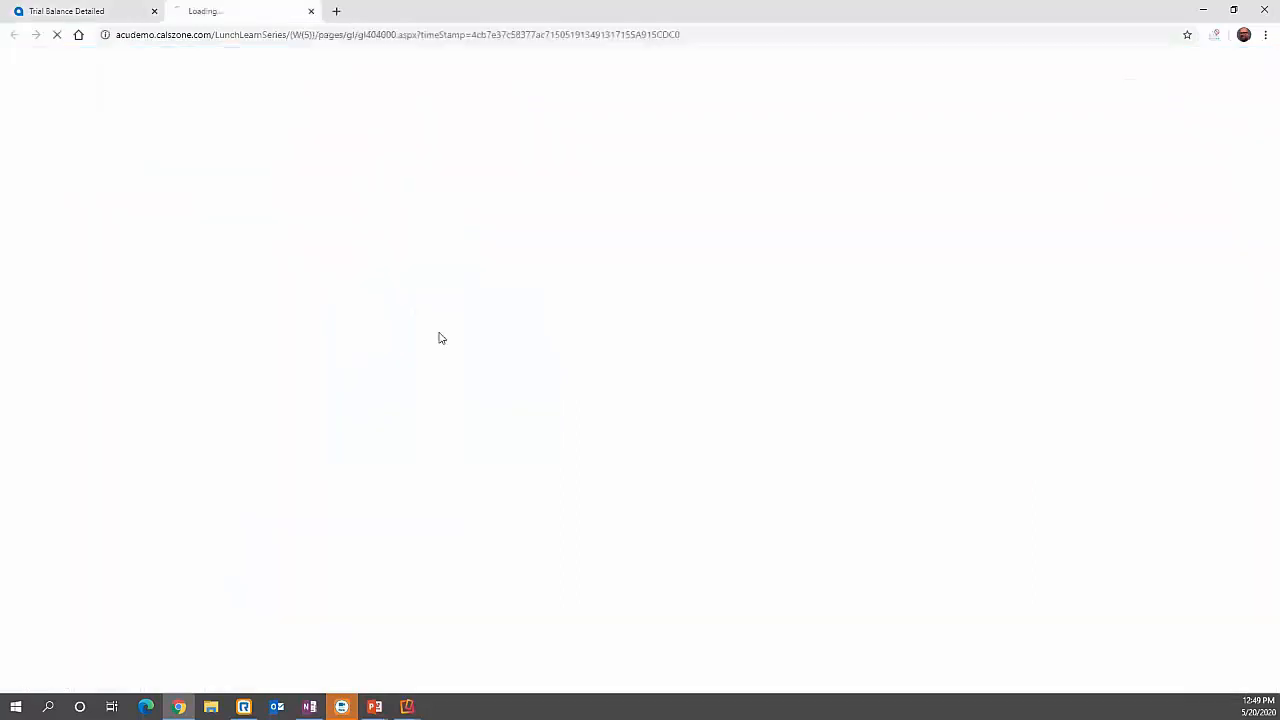
left_click(54, 10)
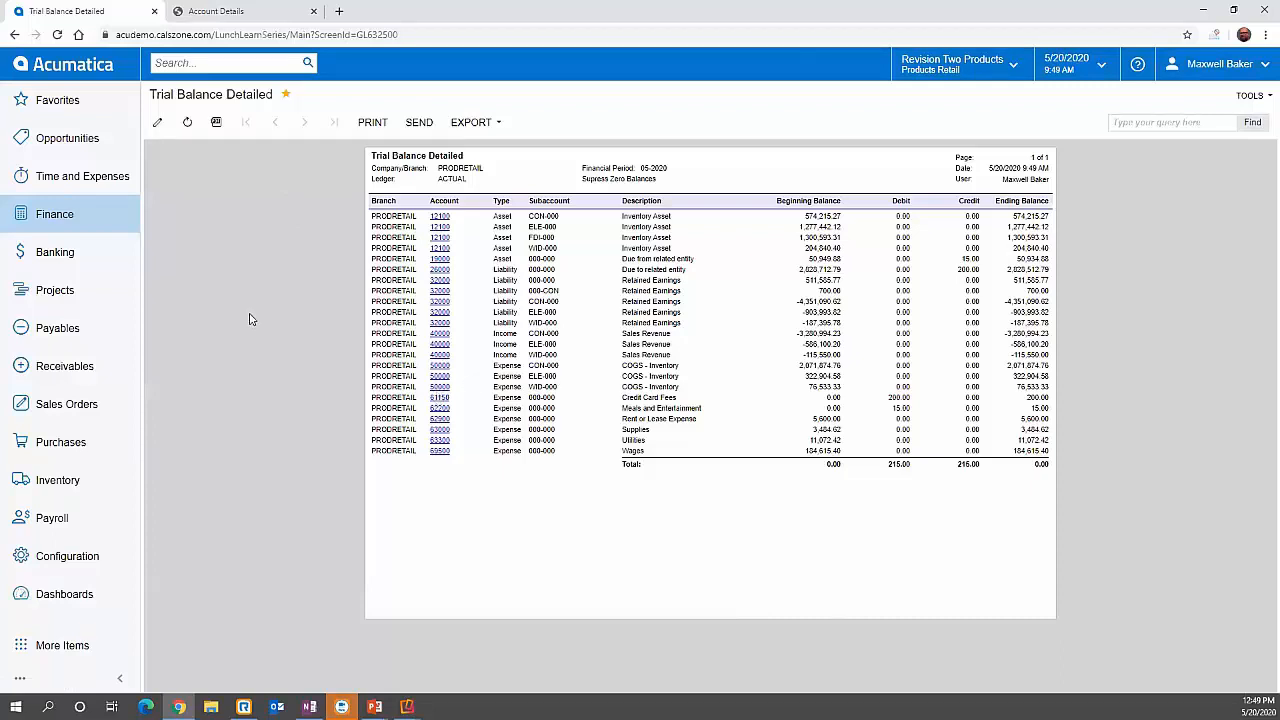
Run the Balance Sheet financial statement with the Lunch & Learn Series template for period 12-2019
left_click(35, 215)
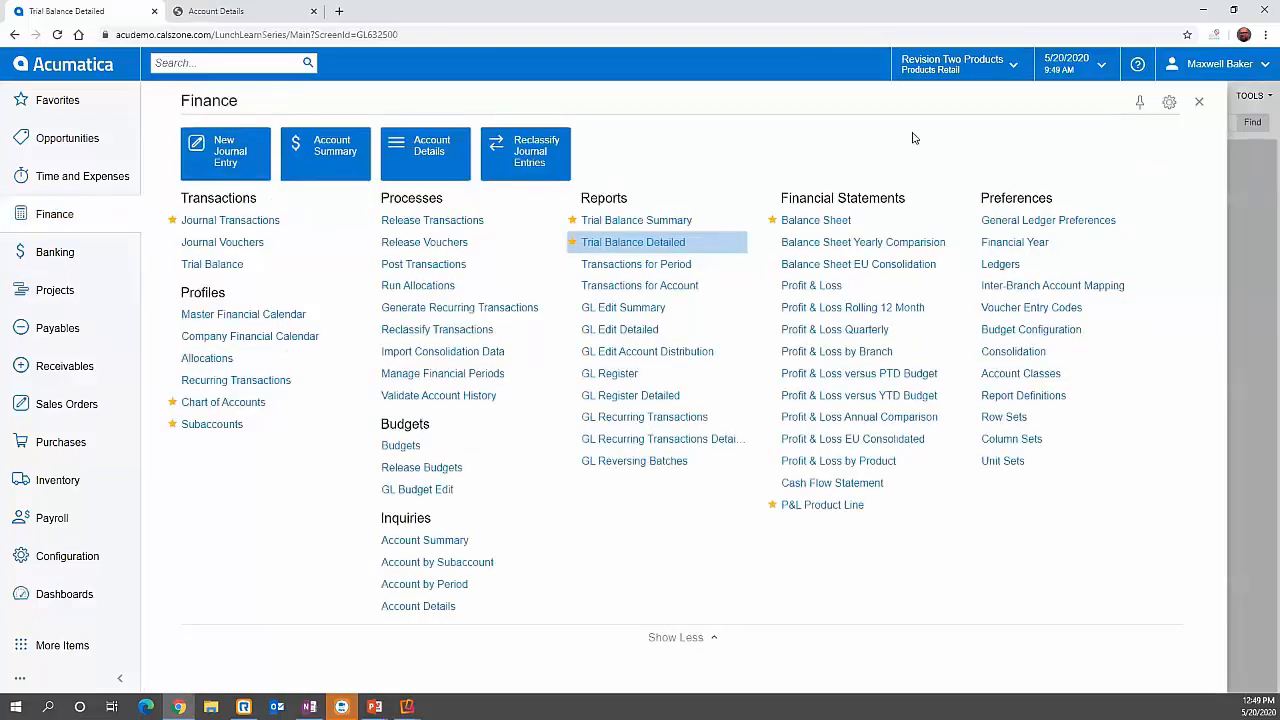
left_click(828, 222)
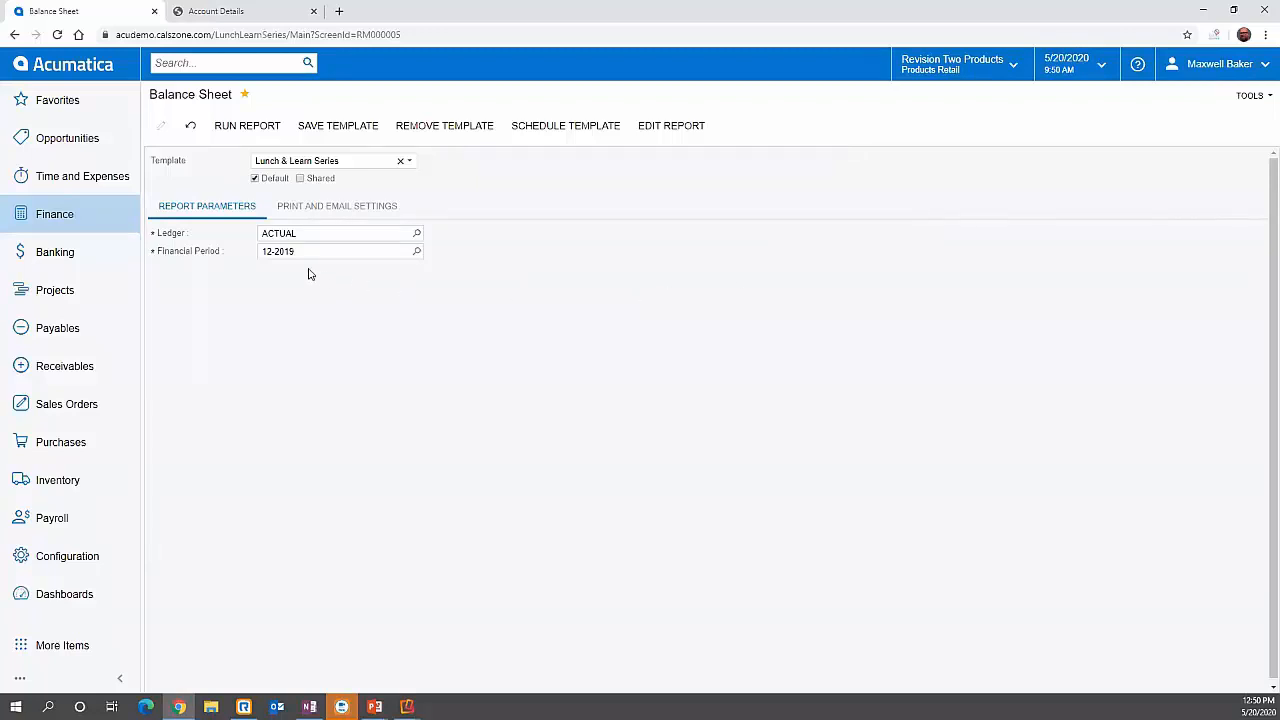
left_click(257, 127)
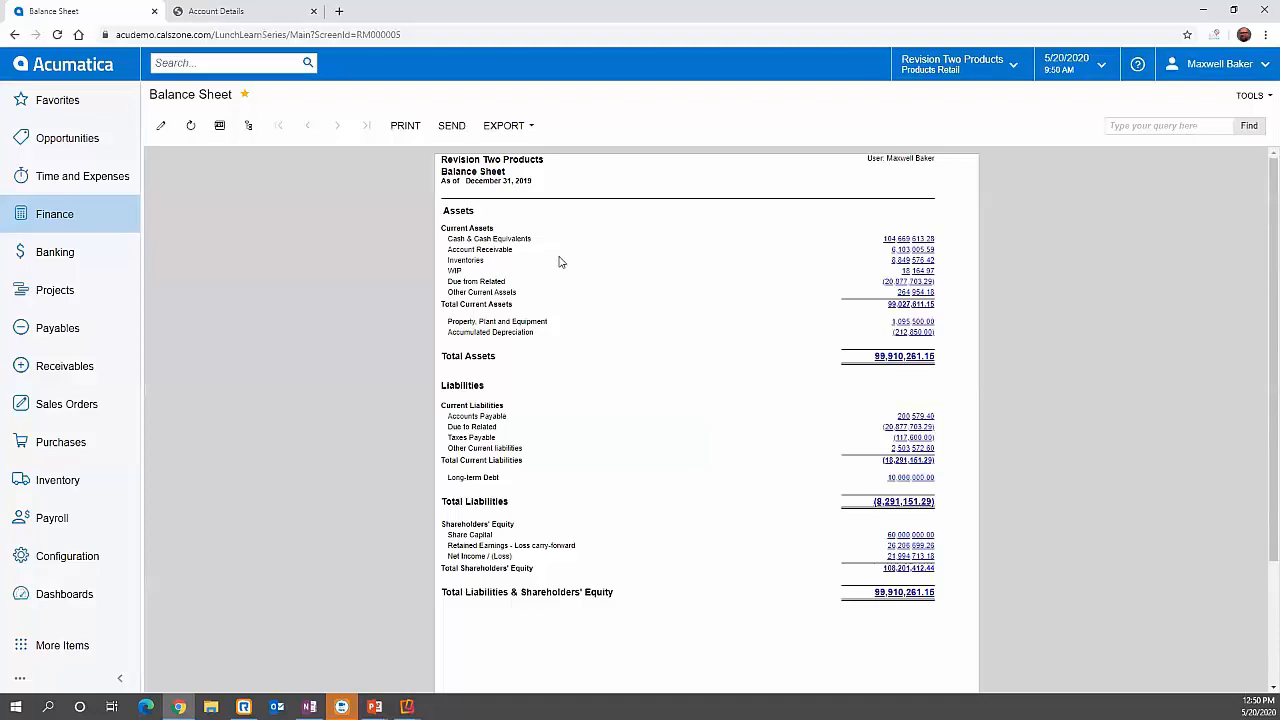
Use the Balance Sheet's groups to view each branch, the Services Company and the consolidated report, and hide the groups
left_click(250, 127)
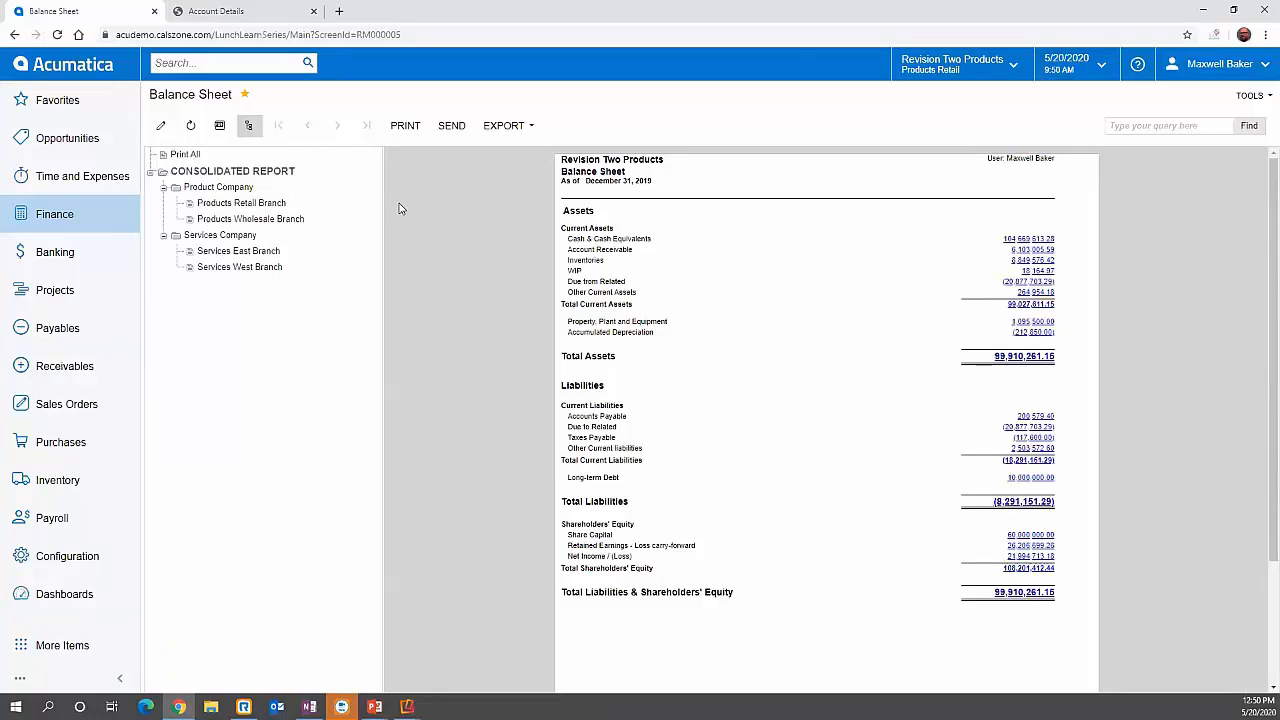
left_click(253, 202)
left_click(257, 219)
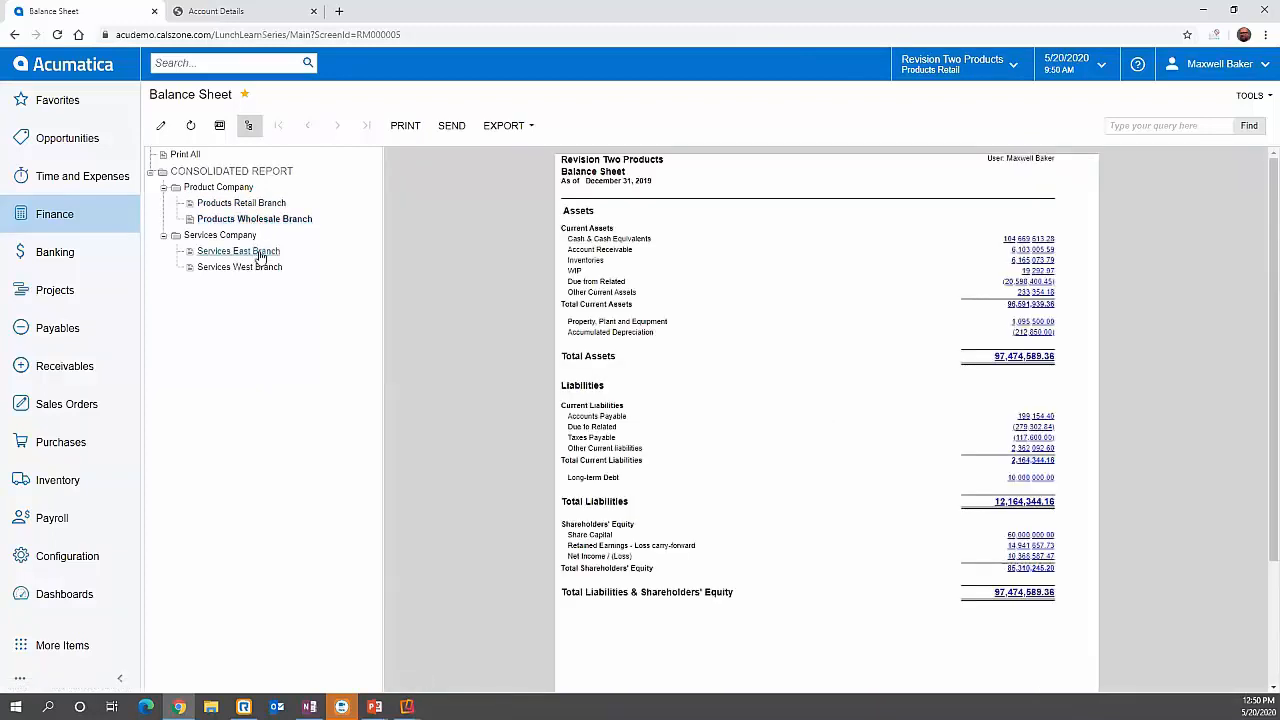
left_click(259, 254)
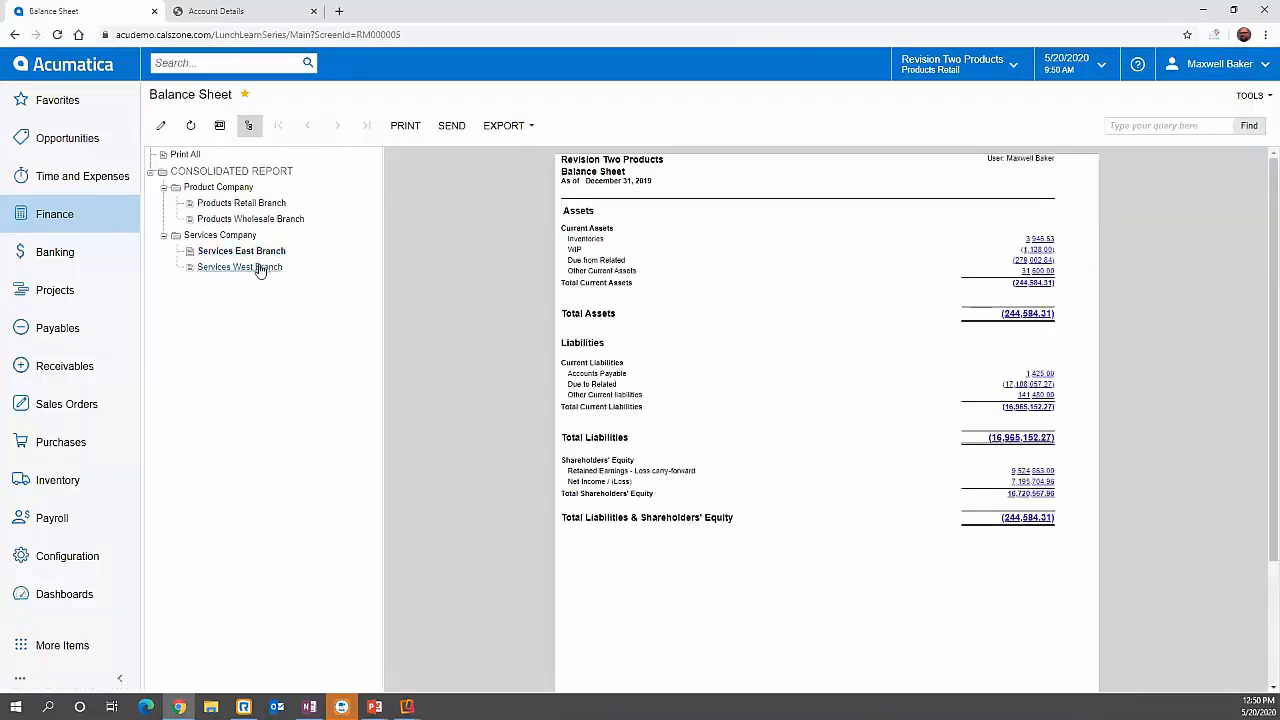
left_click(259, 268)
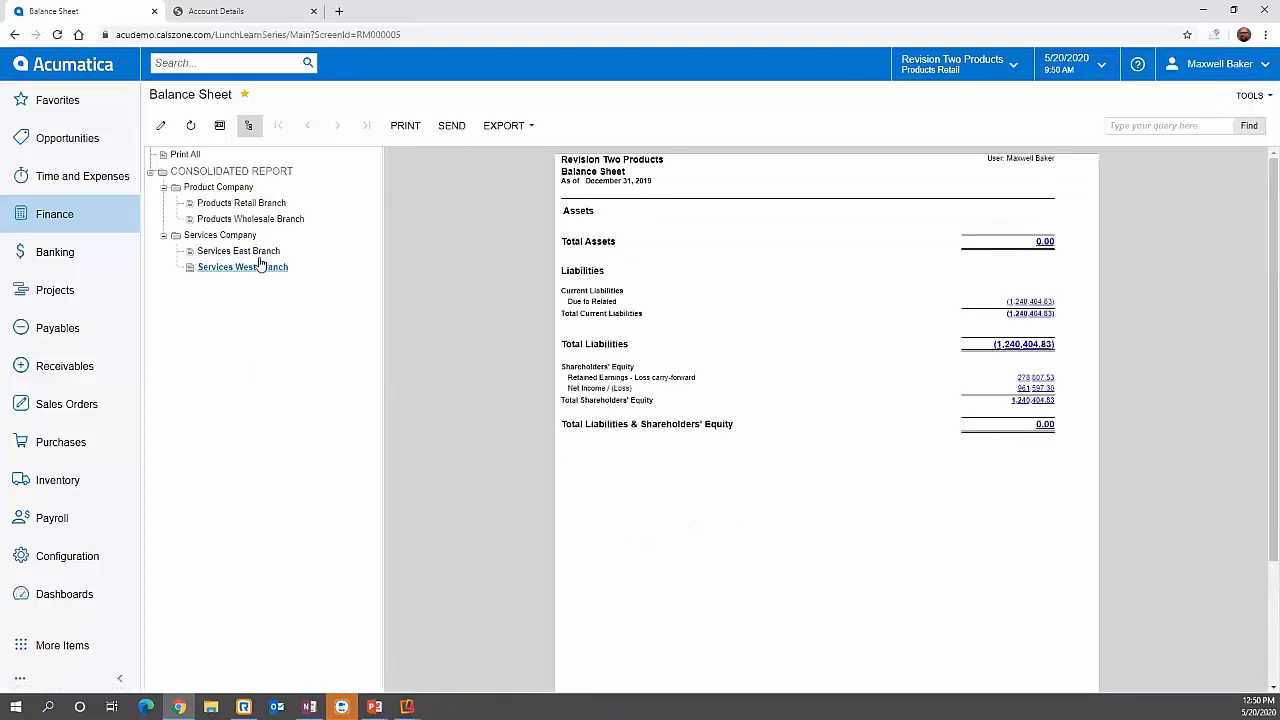
left_click(244, 237)
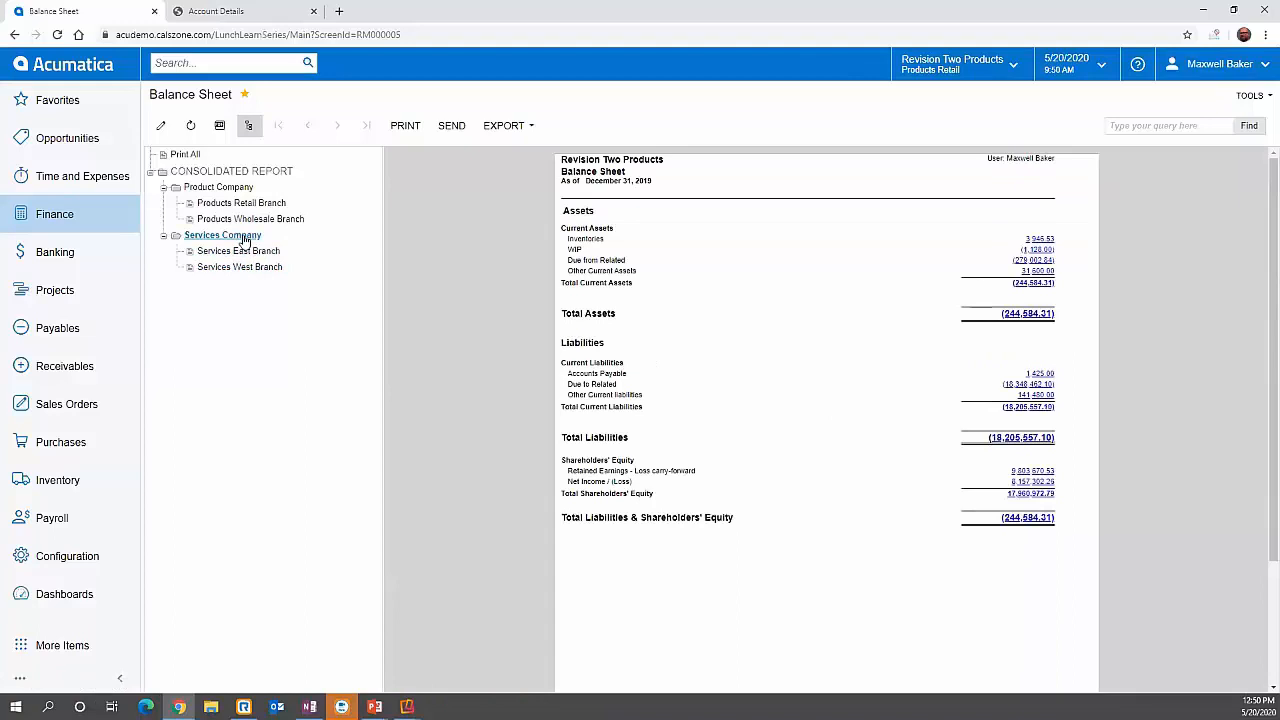
left_click(244, 172)
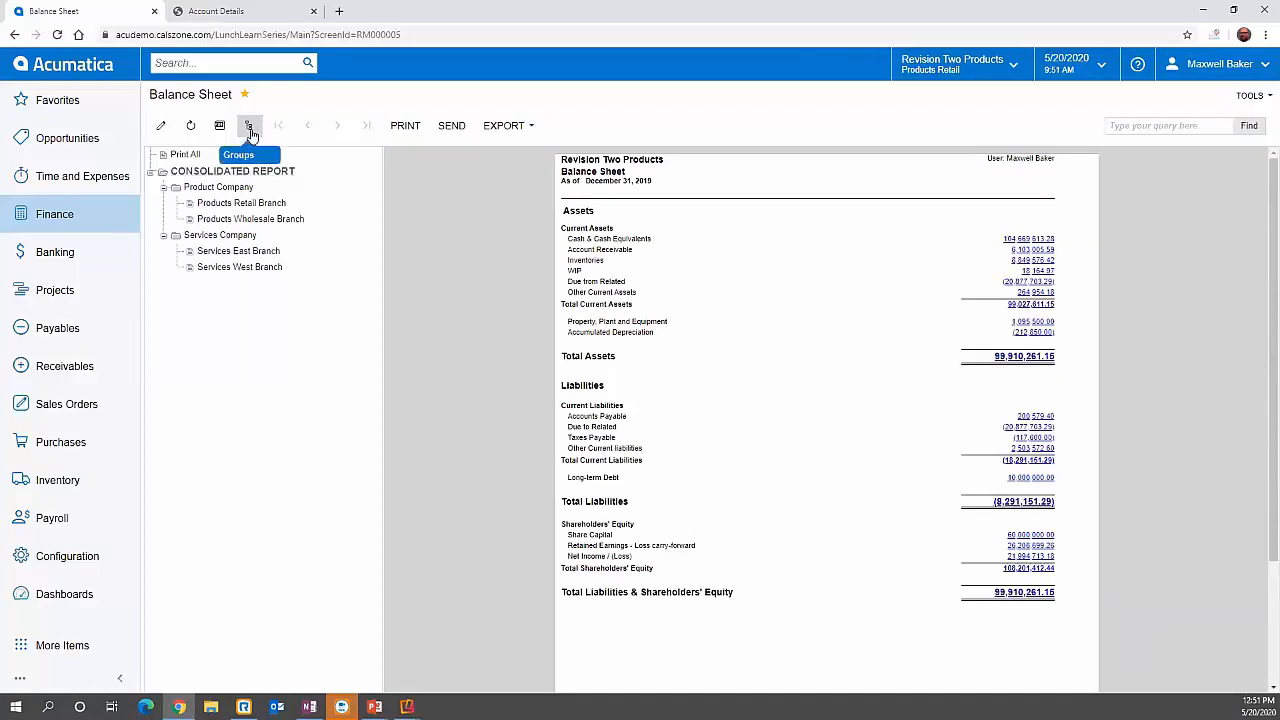
left_click(250, 130)
Run the P&L Product Line statement with the Lunch & Learn Series 2 template for period 12-2019
left_click(72, 222)
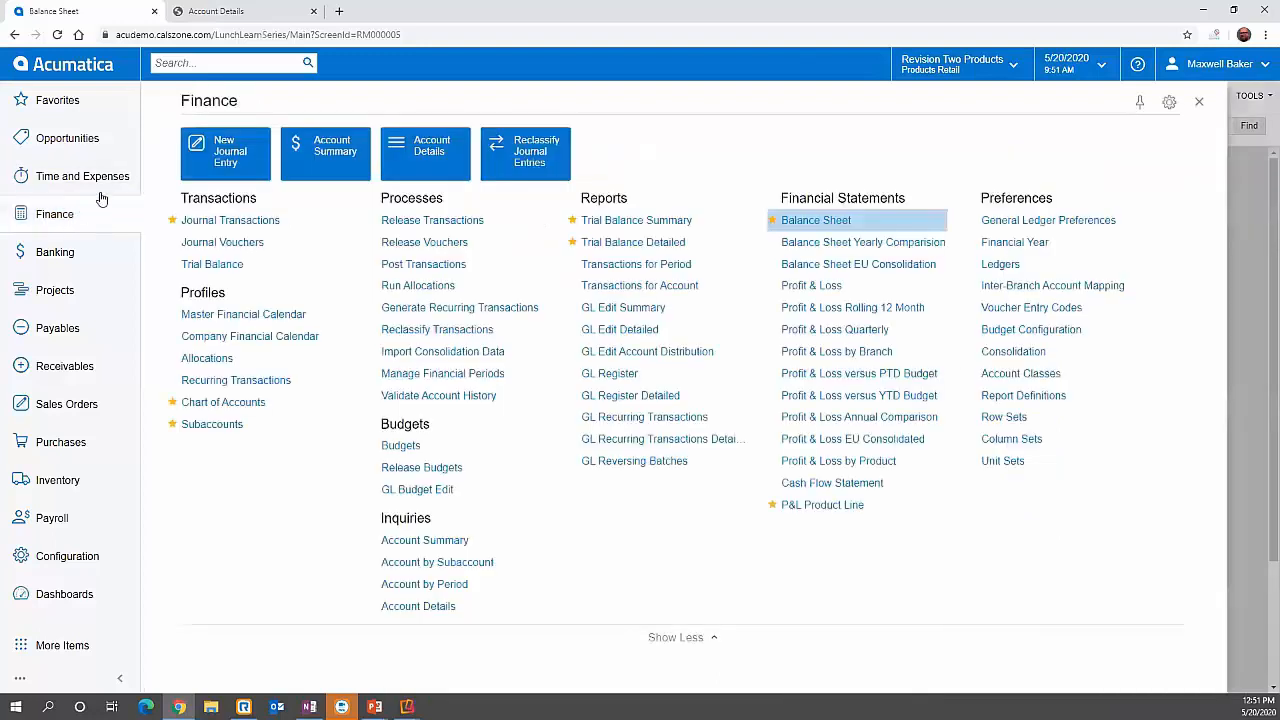
left_click(848, 509)
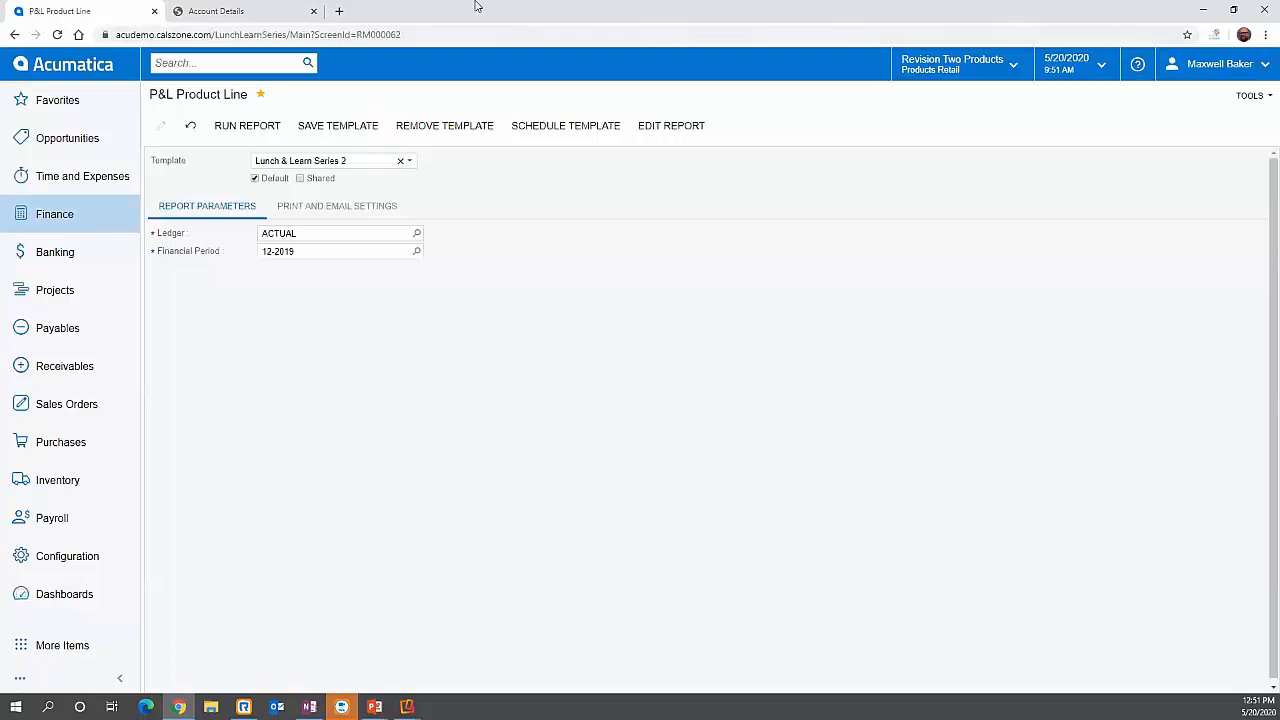
left_click(244, 133)
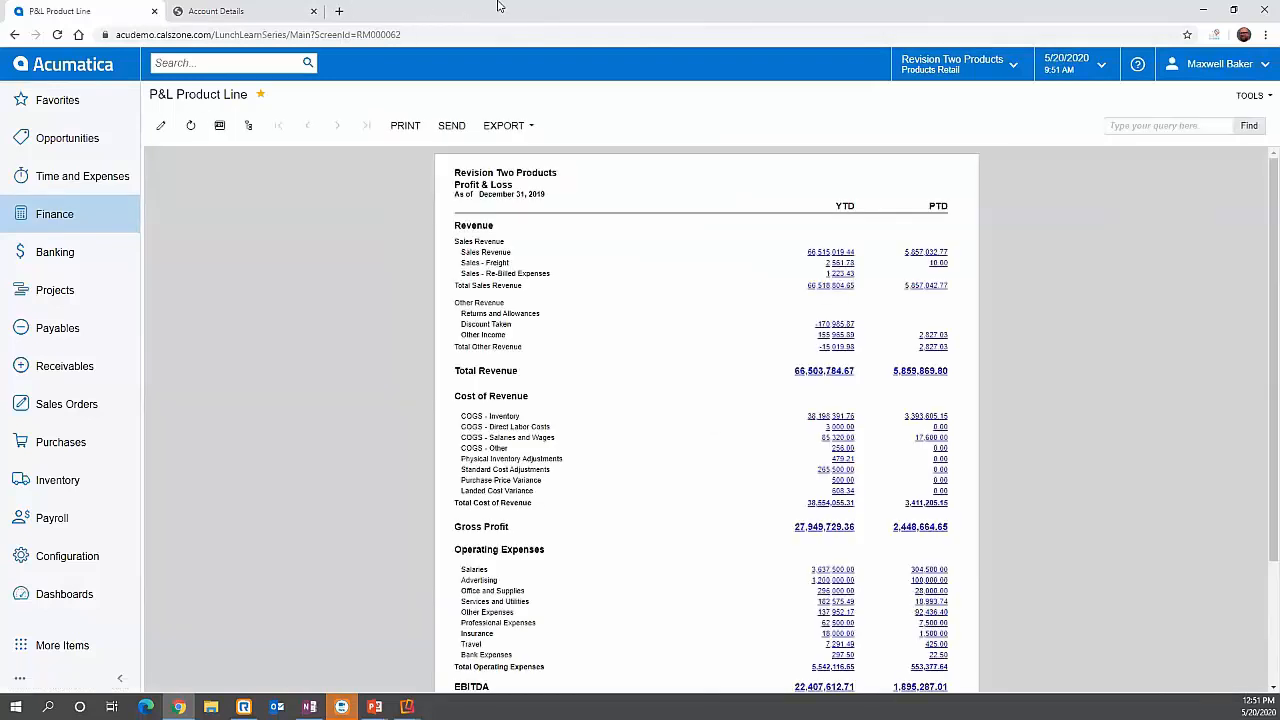
Show the P&L report's groups, and expand the Products Retail and Products Wholesale branches down to their product lines
left_click(246, 128)
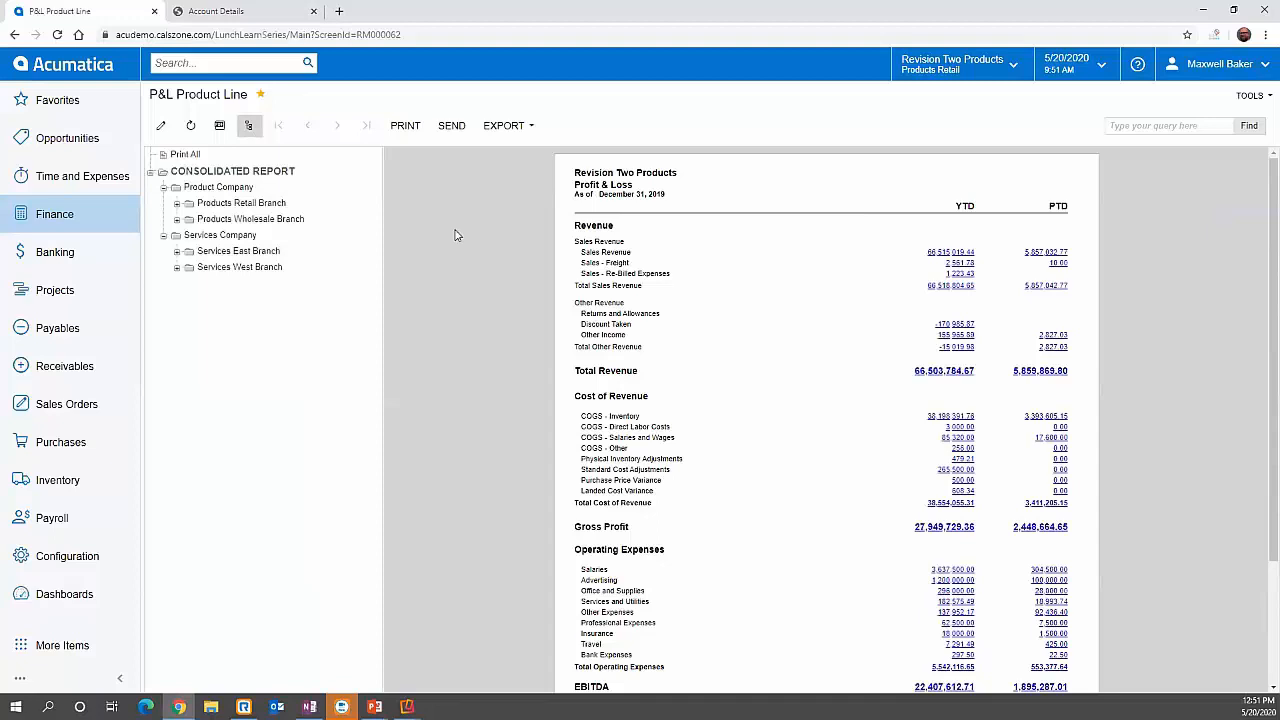
left_click(177, 204)
left_click(190, 219)
left_click(177, 347)
left_click(190, 363)
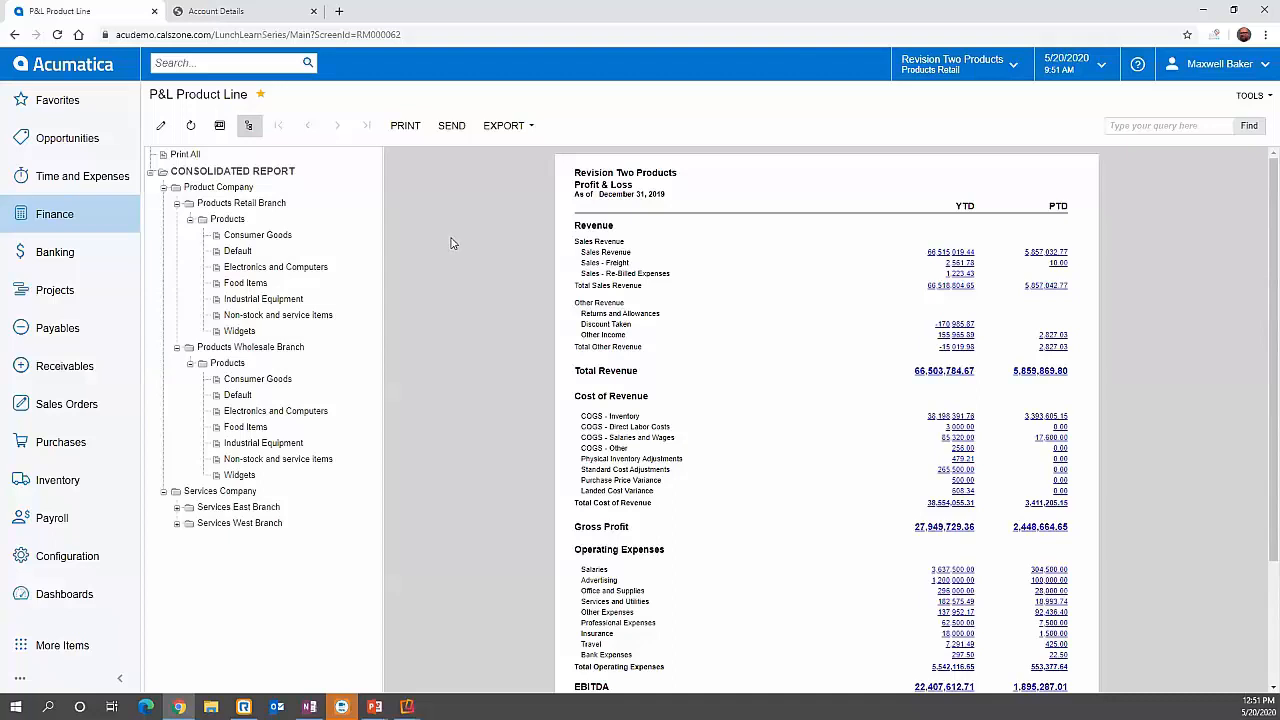
View the P&L for the Products Retail Branch, its Products group and Consumer Goods line, and the Products Wholesale Branch's Consumer Goods line
left_click(275, 206)
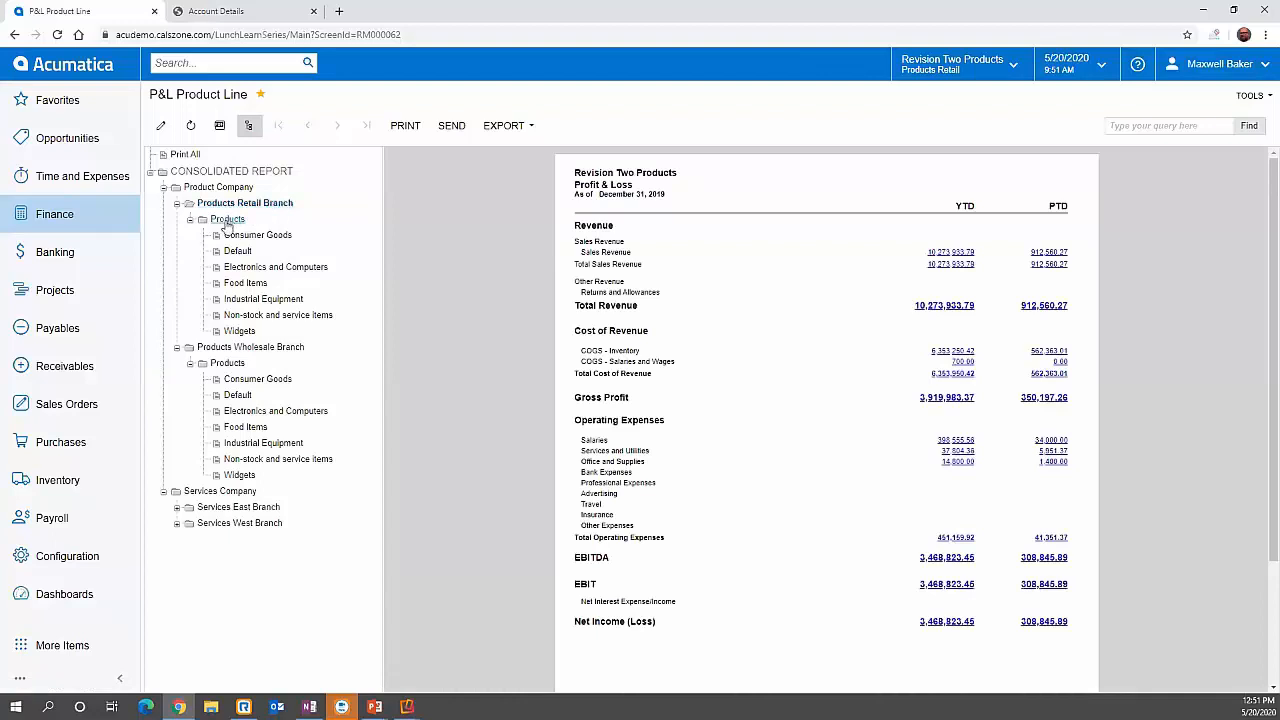
left_click(227, 221)
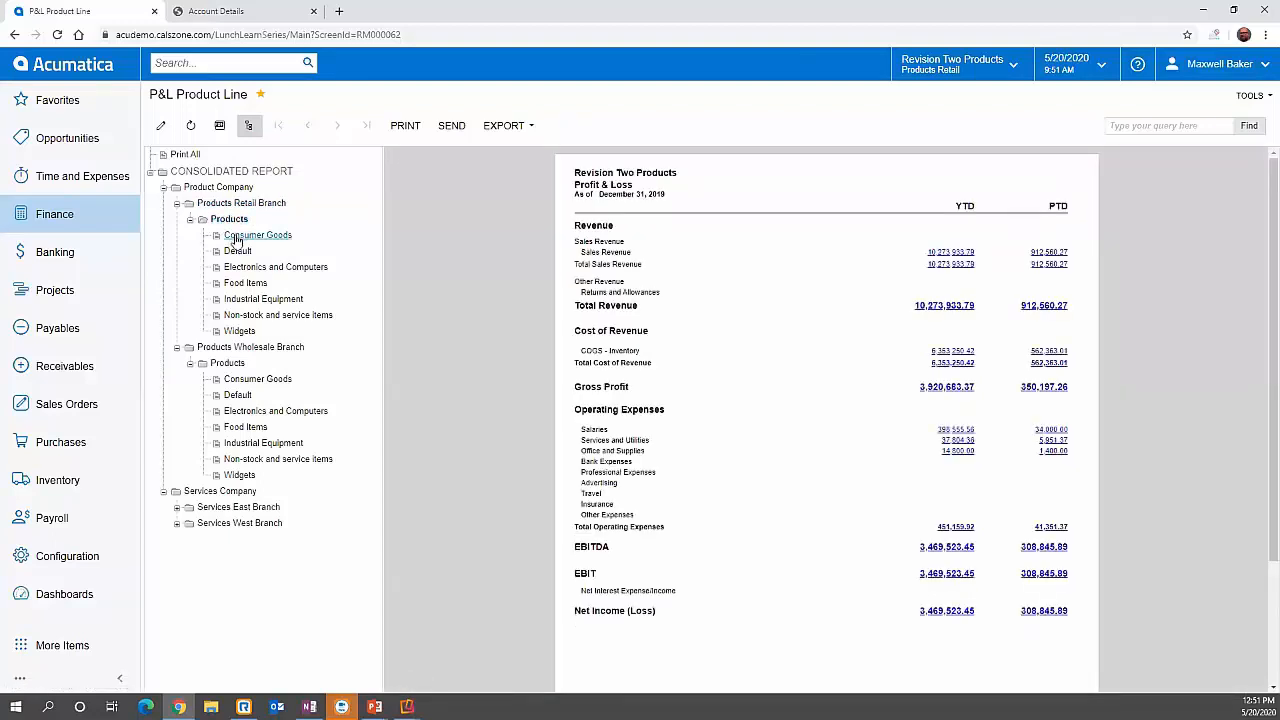
left_click(237, 237)
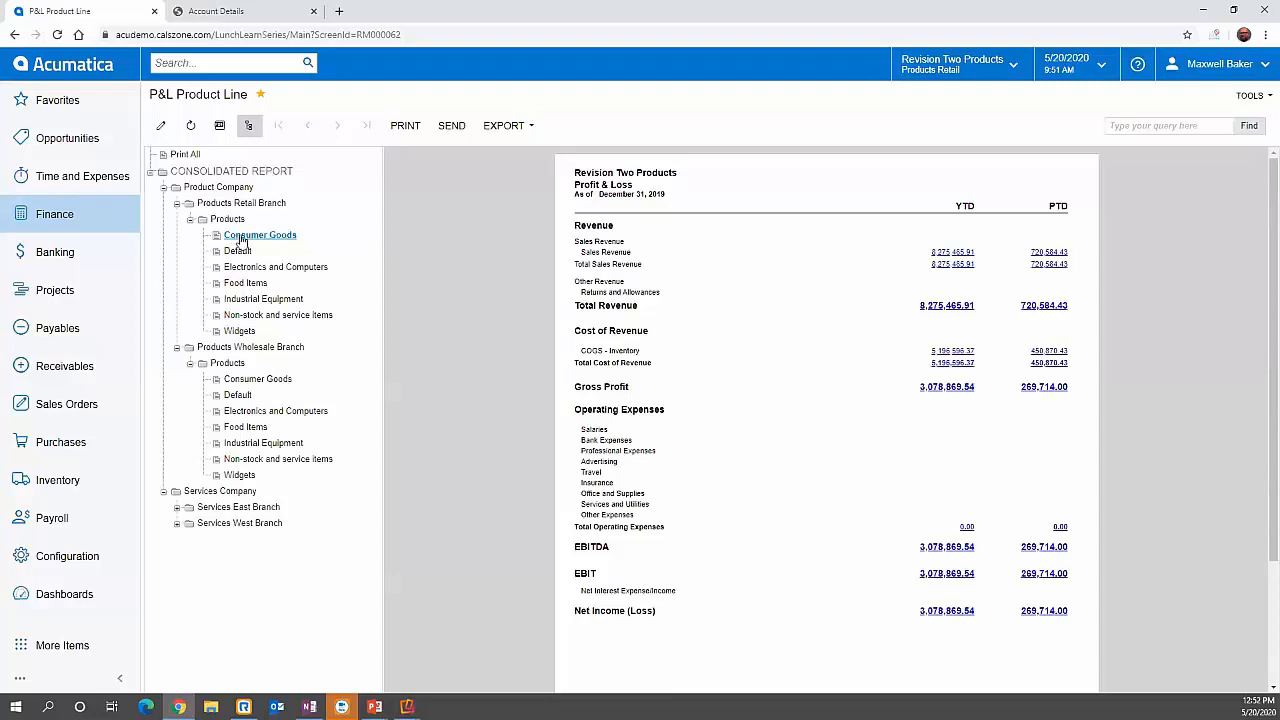
left_click(271, 382)
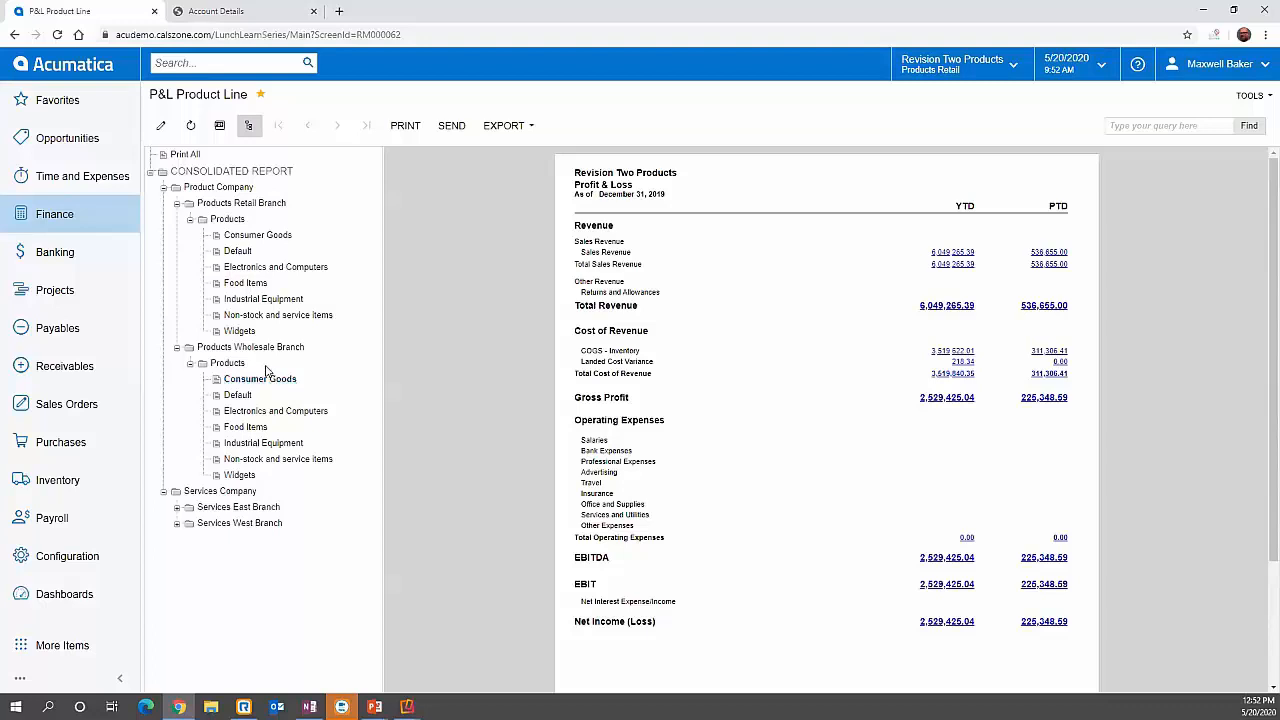
Look up the cash account details for account 10200 - Company Checking Account and select the 5/20/2020 GL entry
left_click(68, 252)
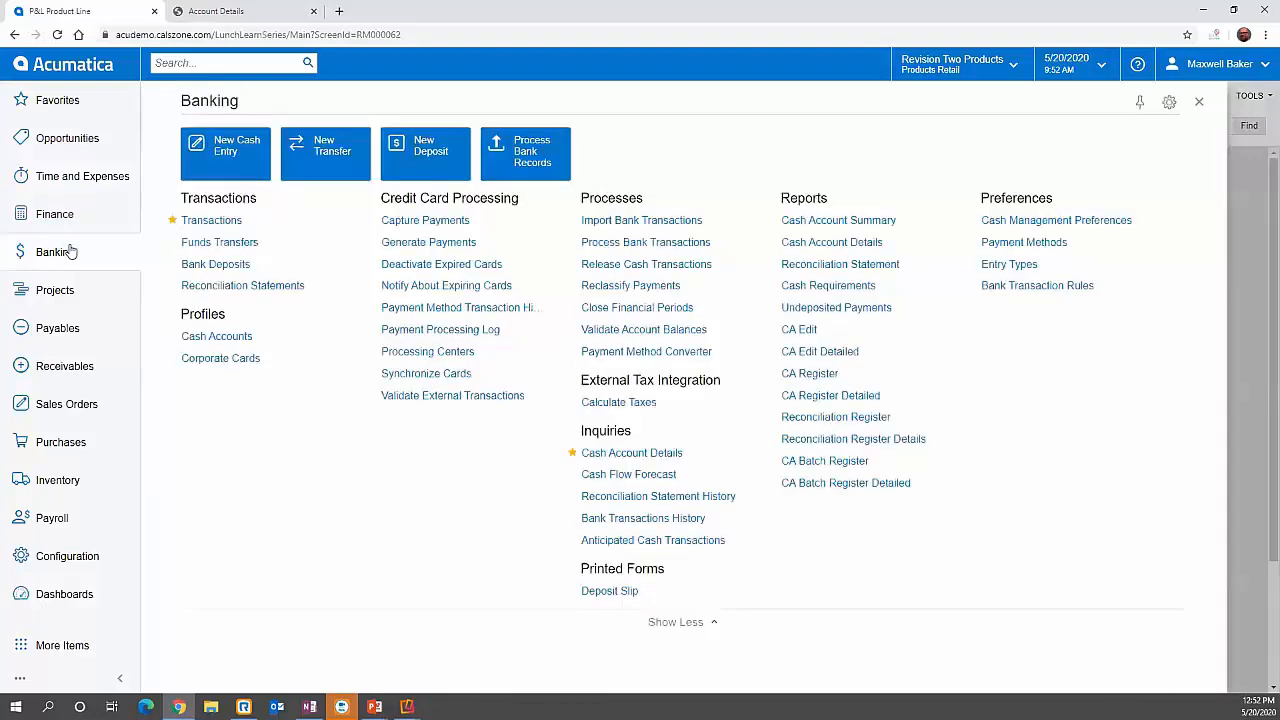
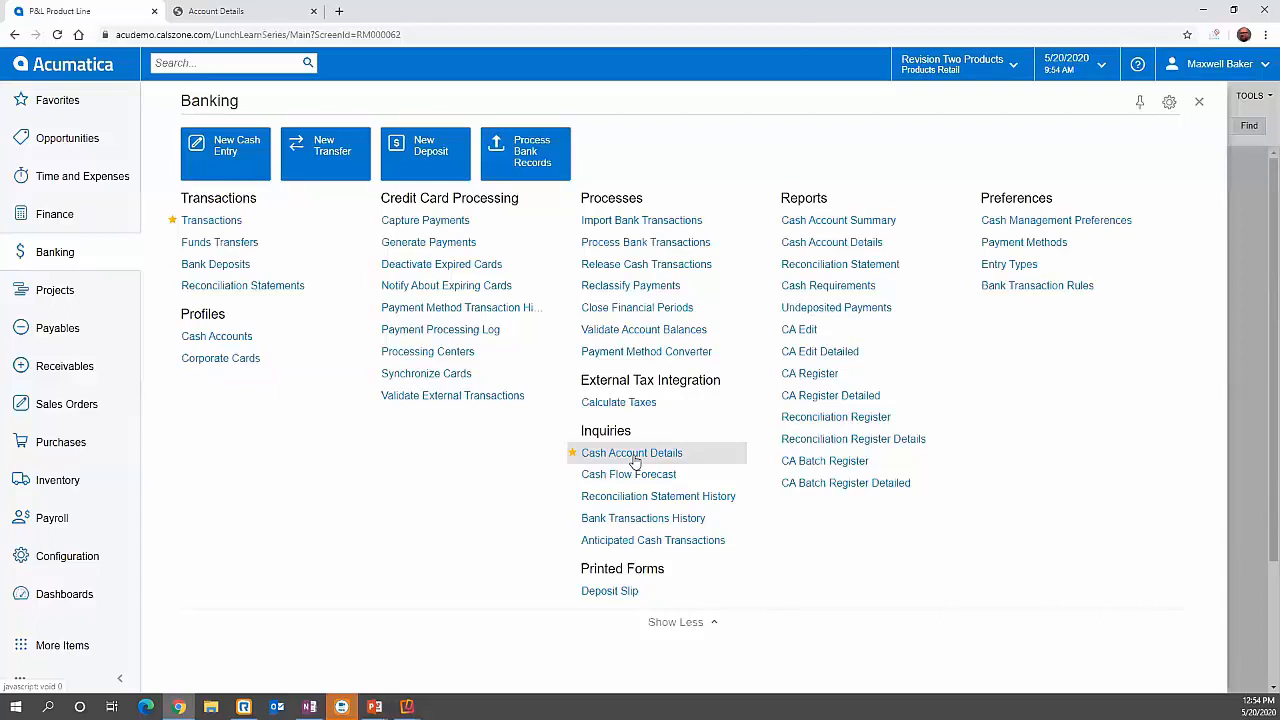
left_click(634, 458)
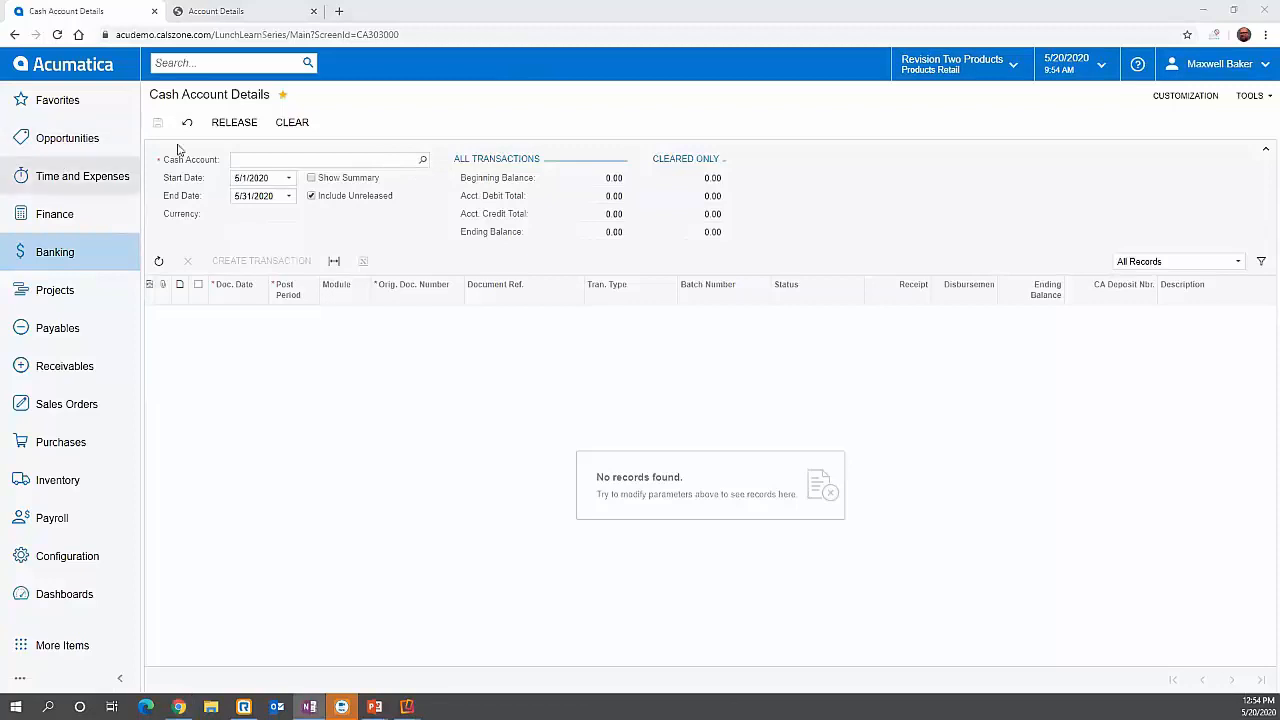
left_click(262, 160)
type("10200")
left_click(380, 175)
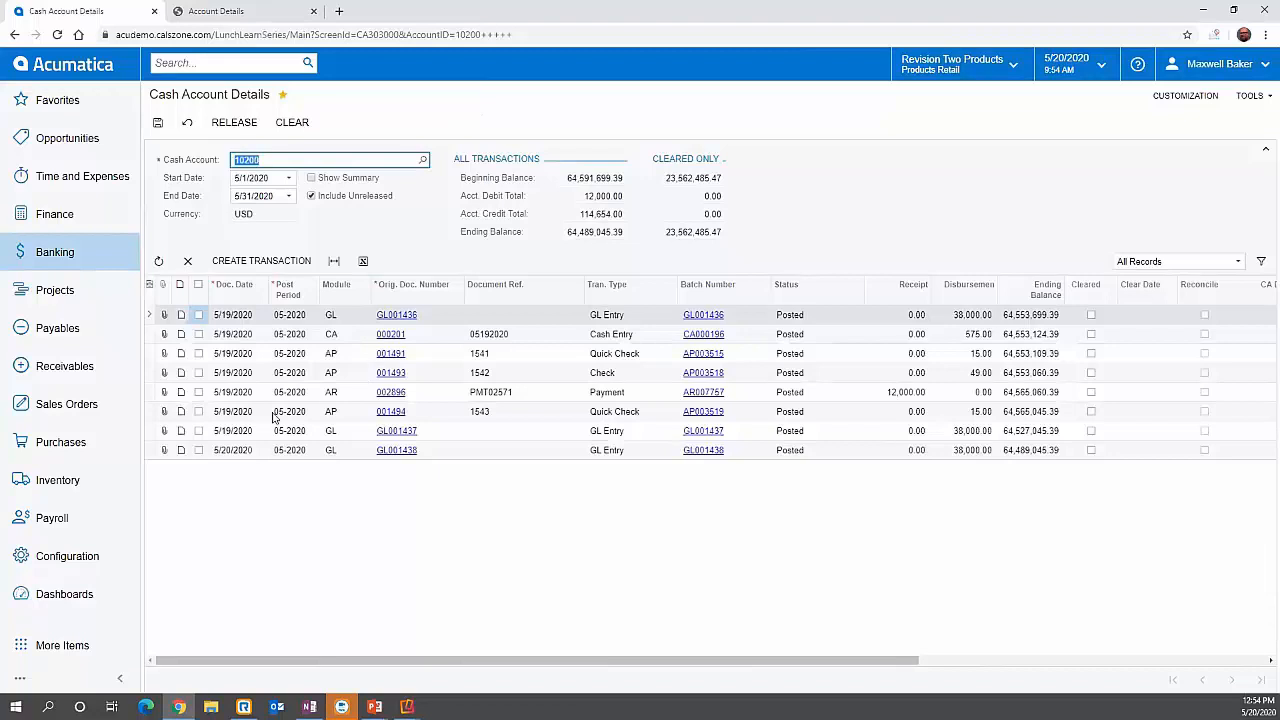
left_click(232, 458)
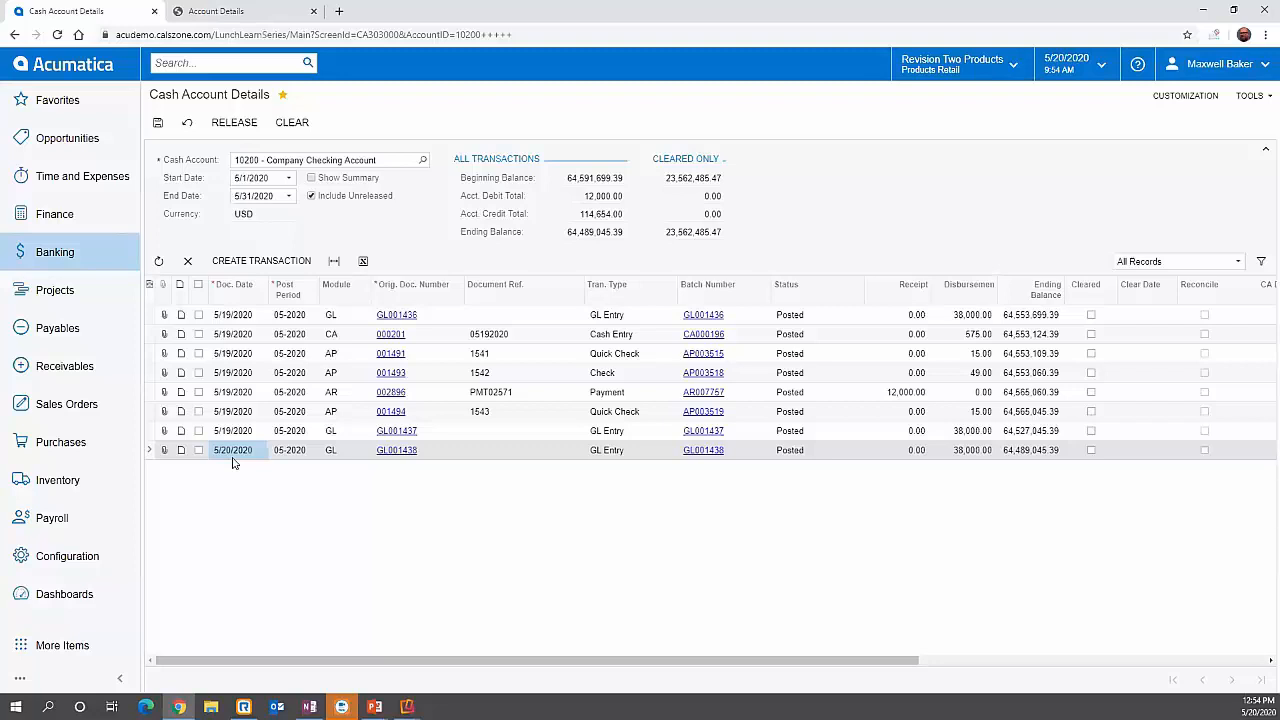
Create a new banking cash transaction for cash account 10200 - Company Checking Account
left_click(58, 258)
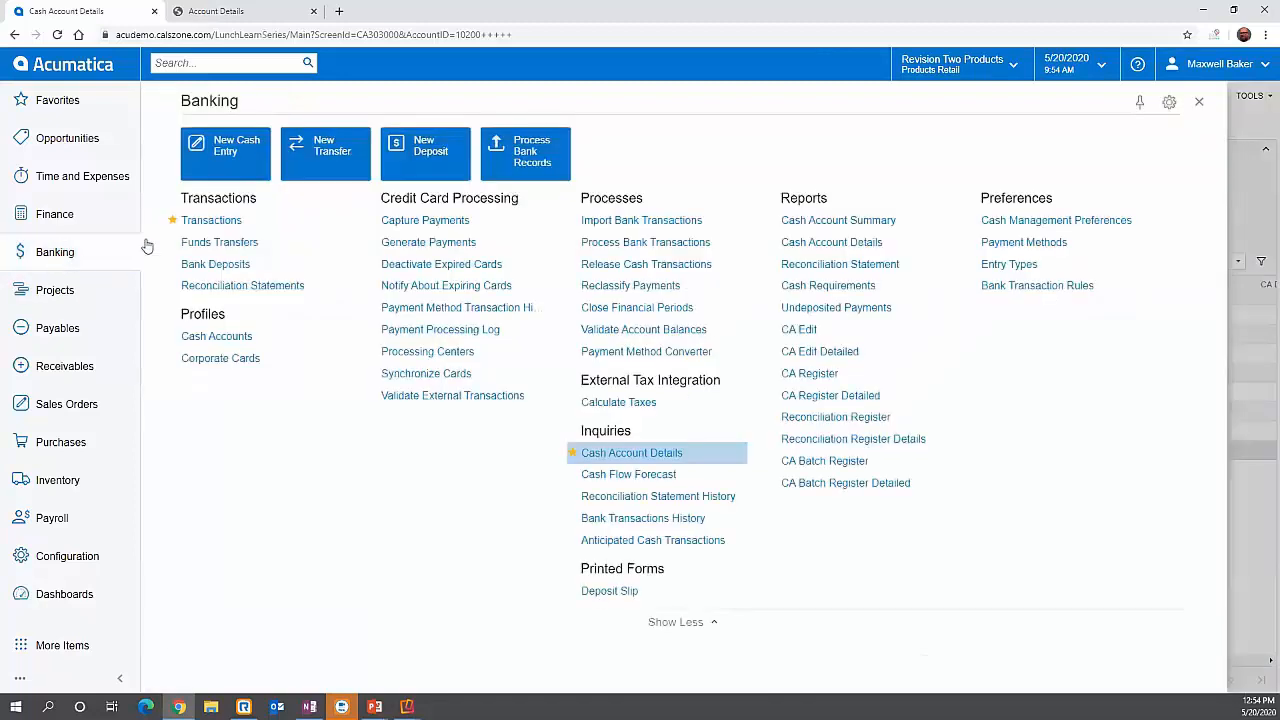
left_click(201, 228)
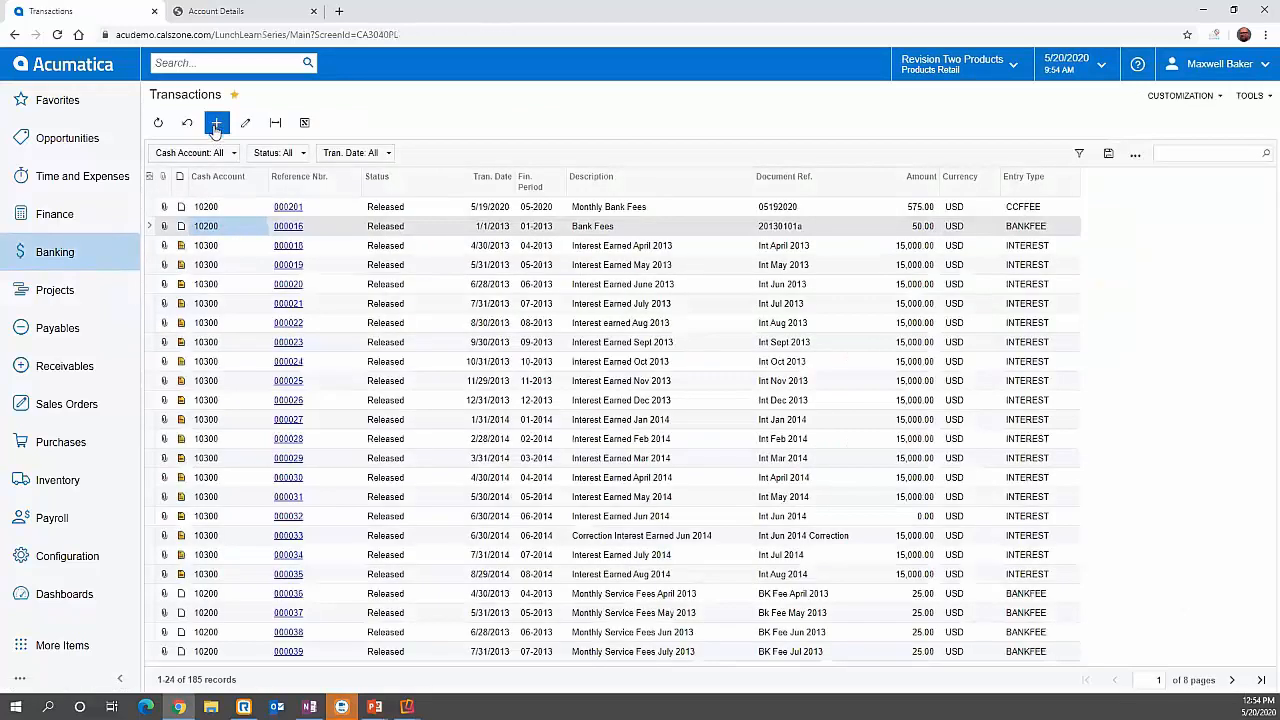
left_click(215, 126)
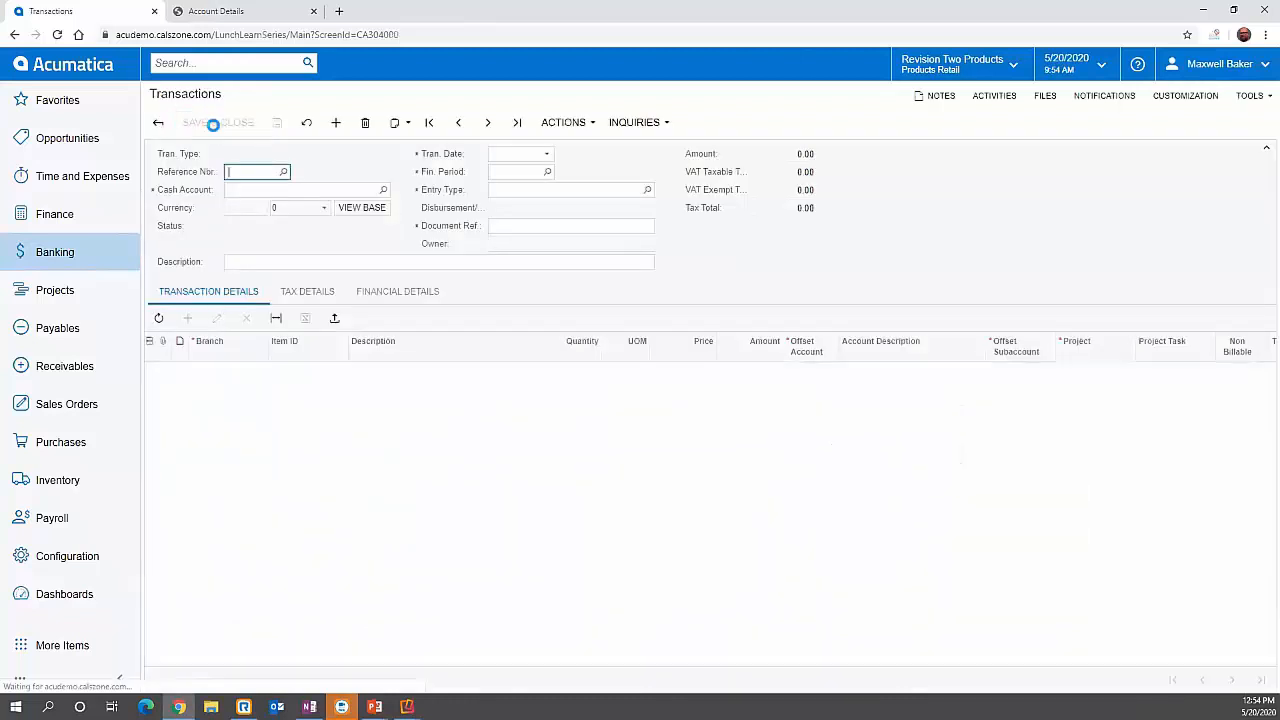
left_click(366, 189)
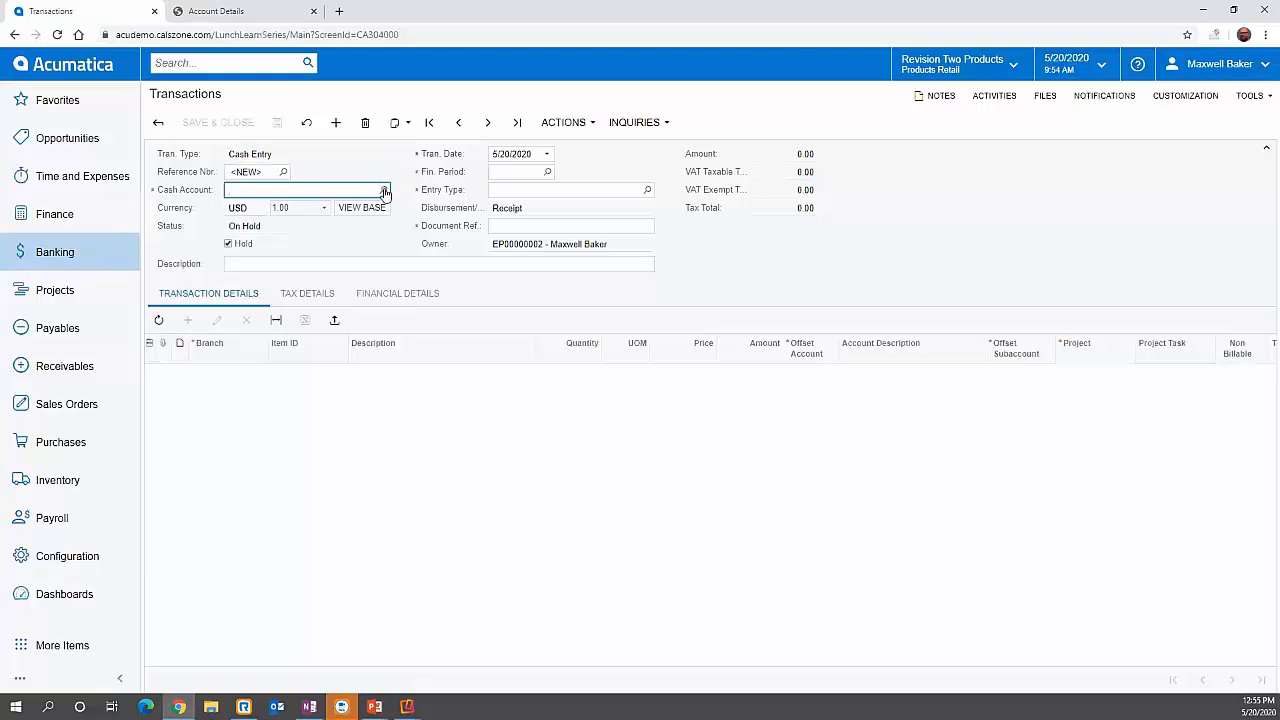
type("10200")
left_click(357, 208)
Set the cash transaction's entry type to CCFFEE (CC Fees) and its document reference to 05202020
left_click(647, 190)
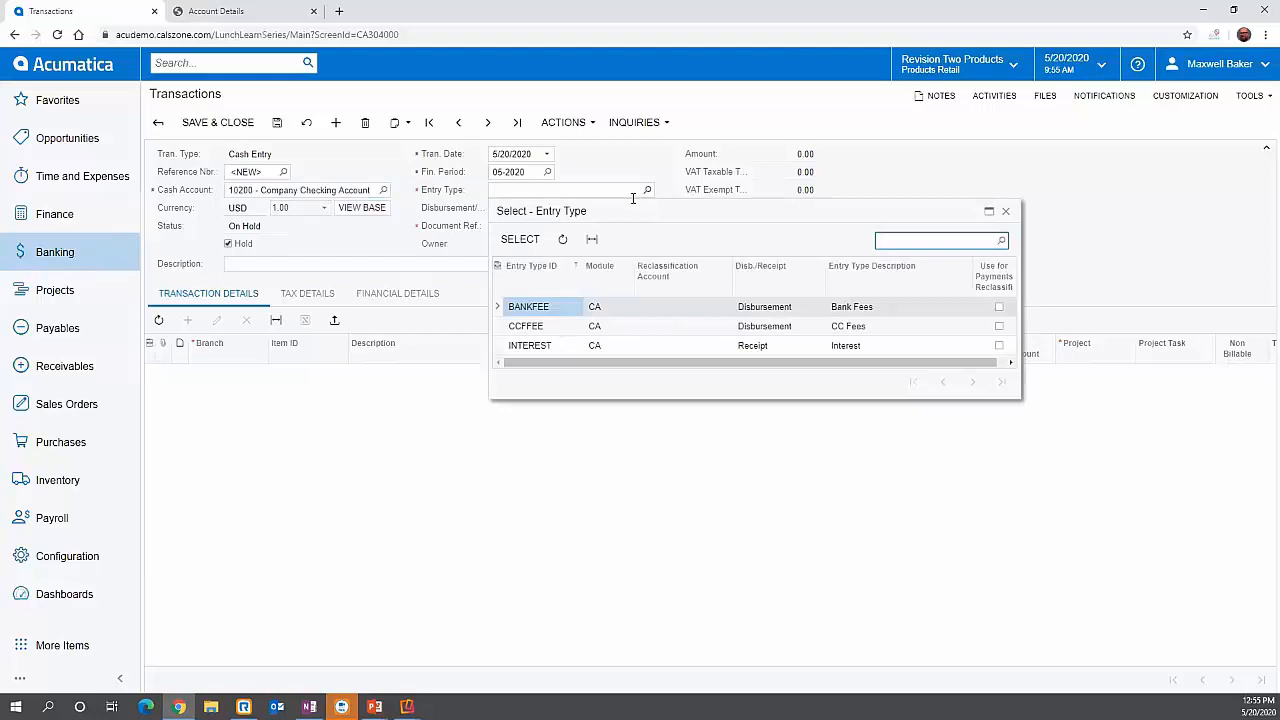
left_click(548, 328)
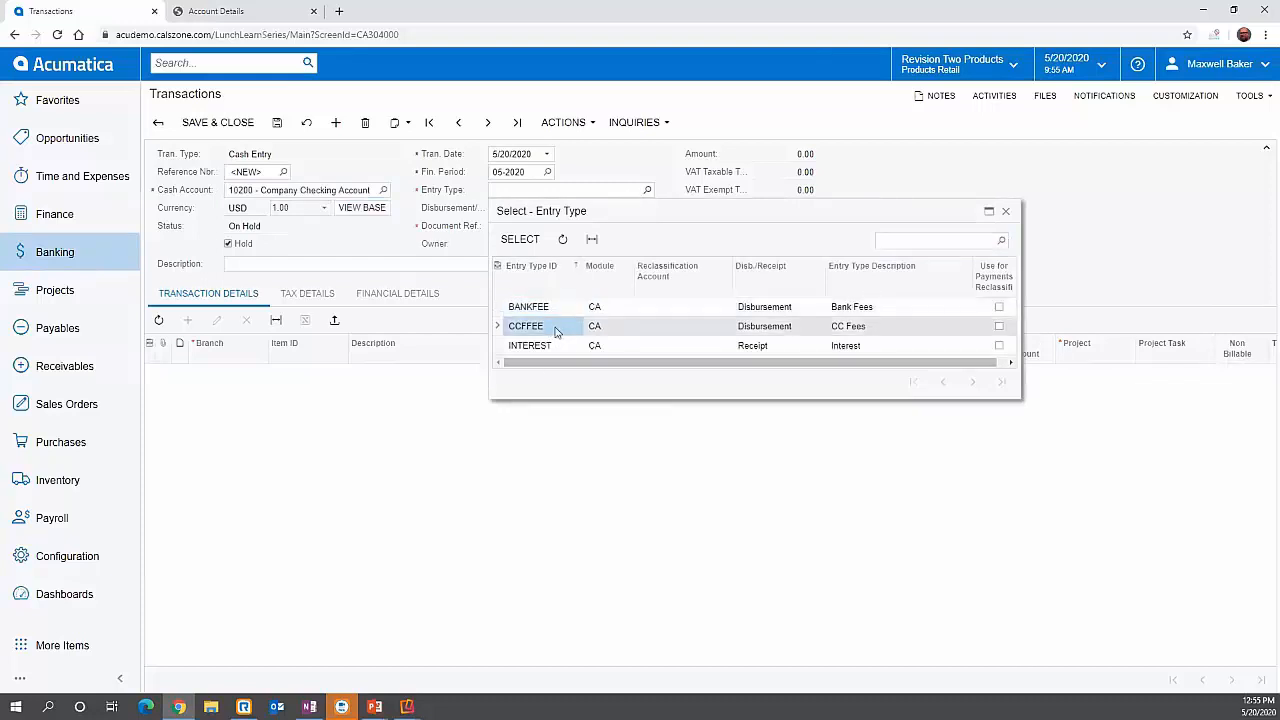
left_click(520, 242)
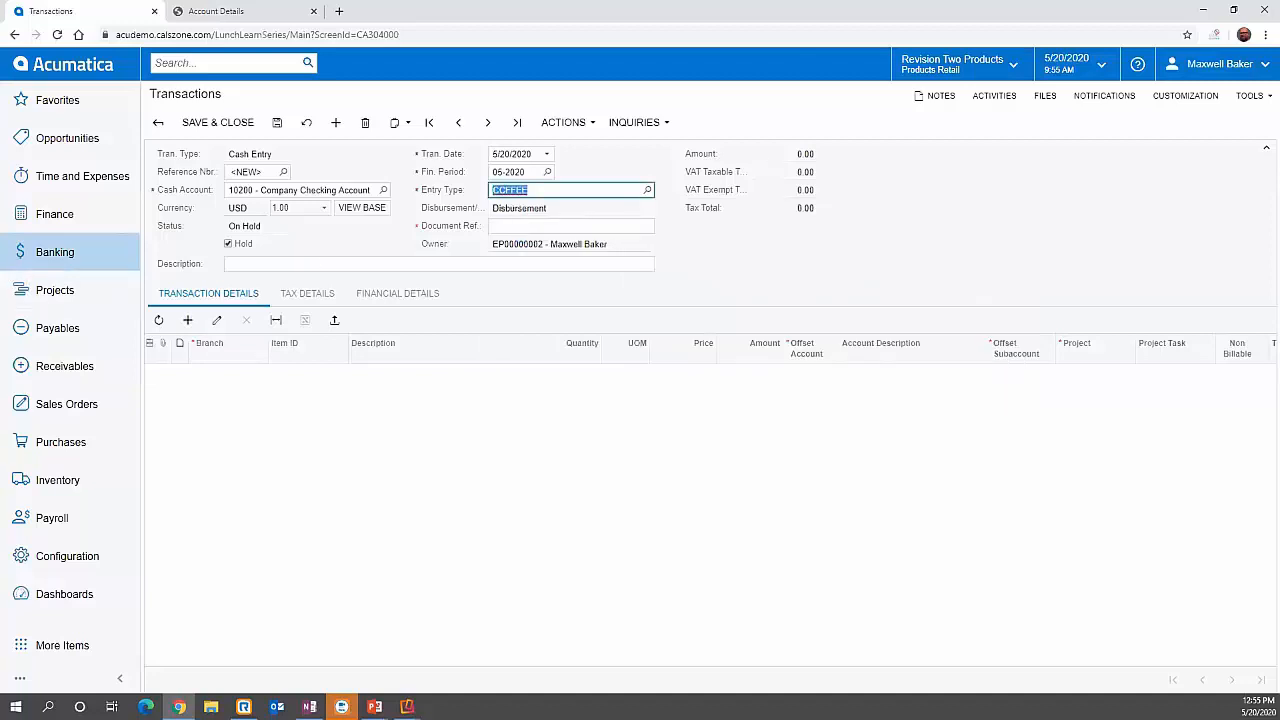
key("alt+Tab")
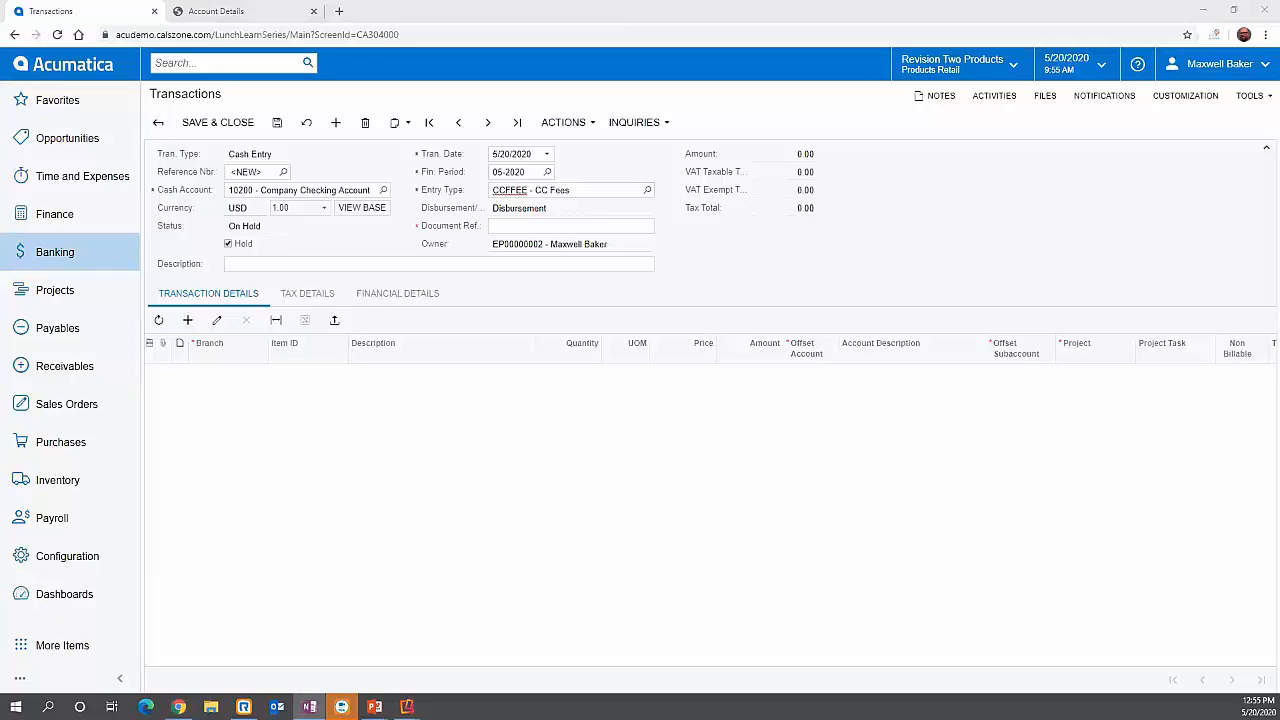
left_click(518, 227)
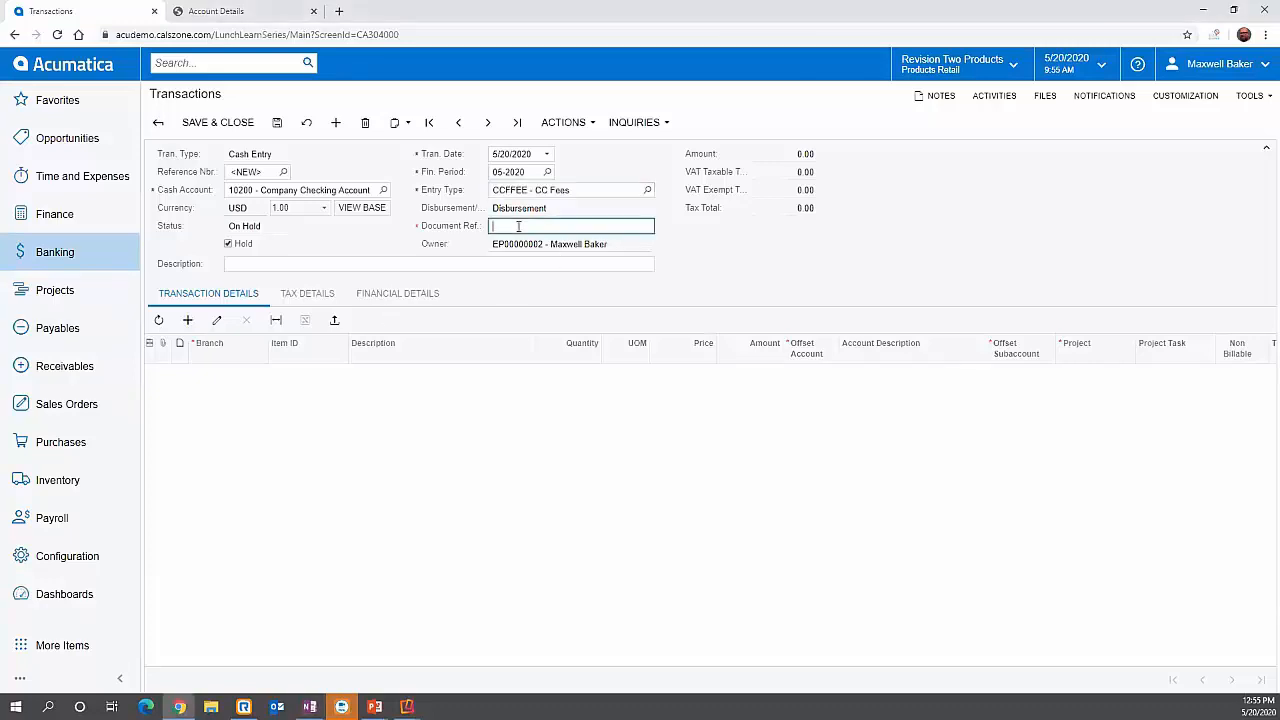
type("05202020")
left_click(320, 265)
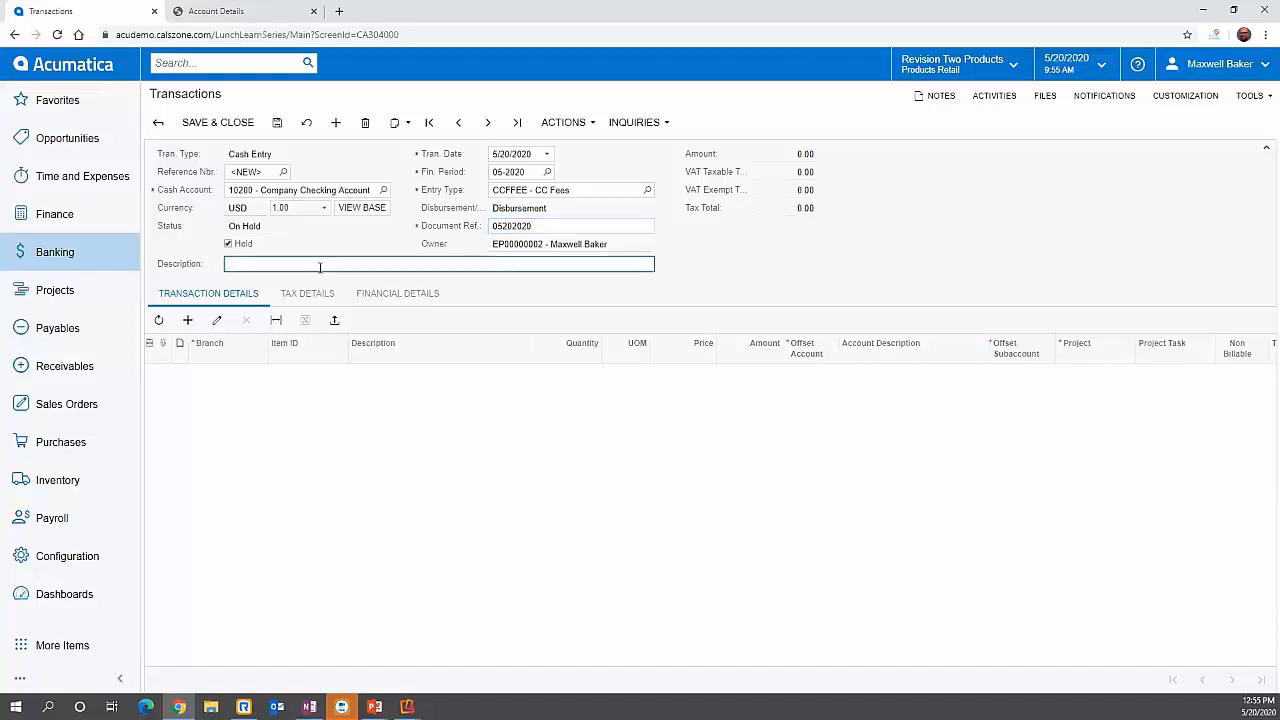
left_click(336, 322)
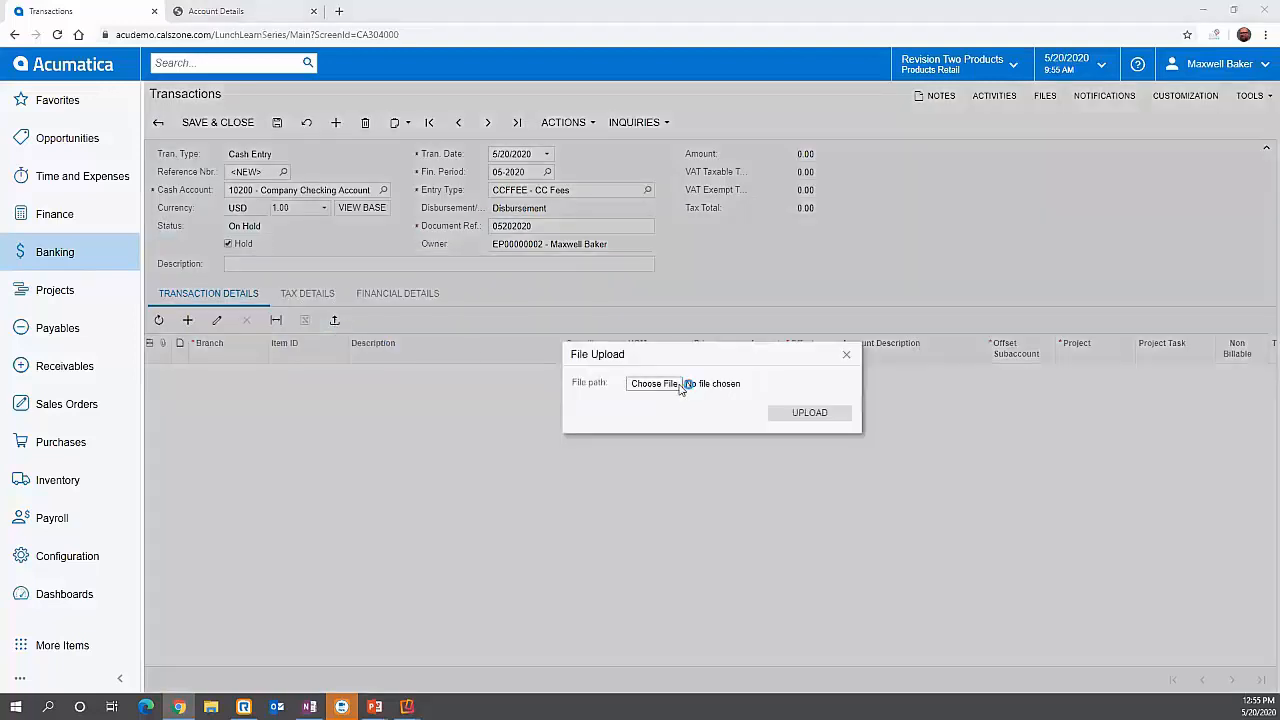
left_click(655, 384)
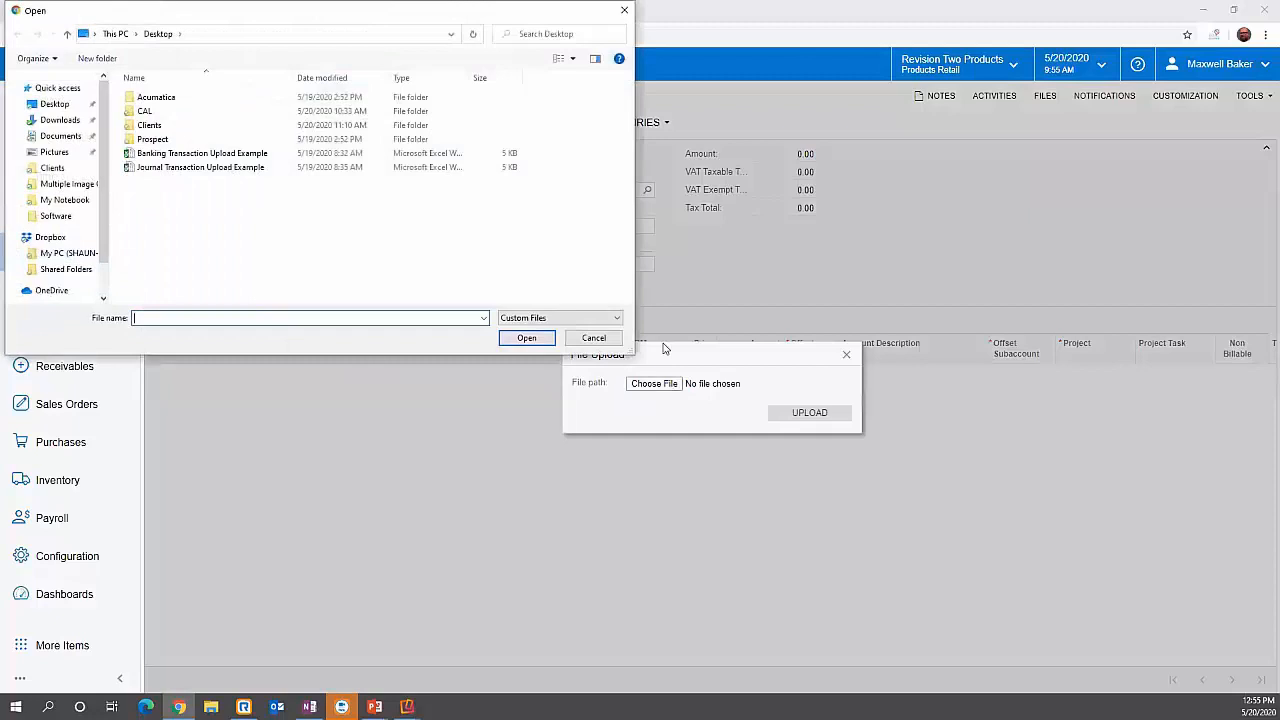
left_click(140, 167)
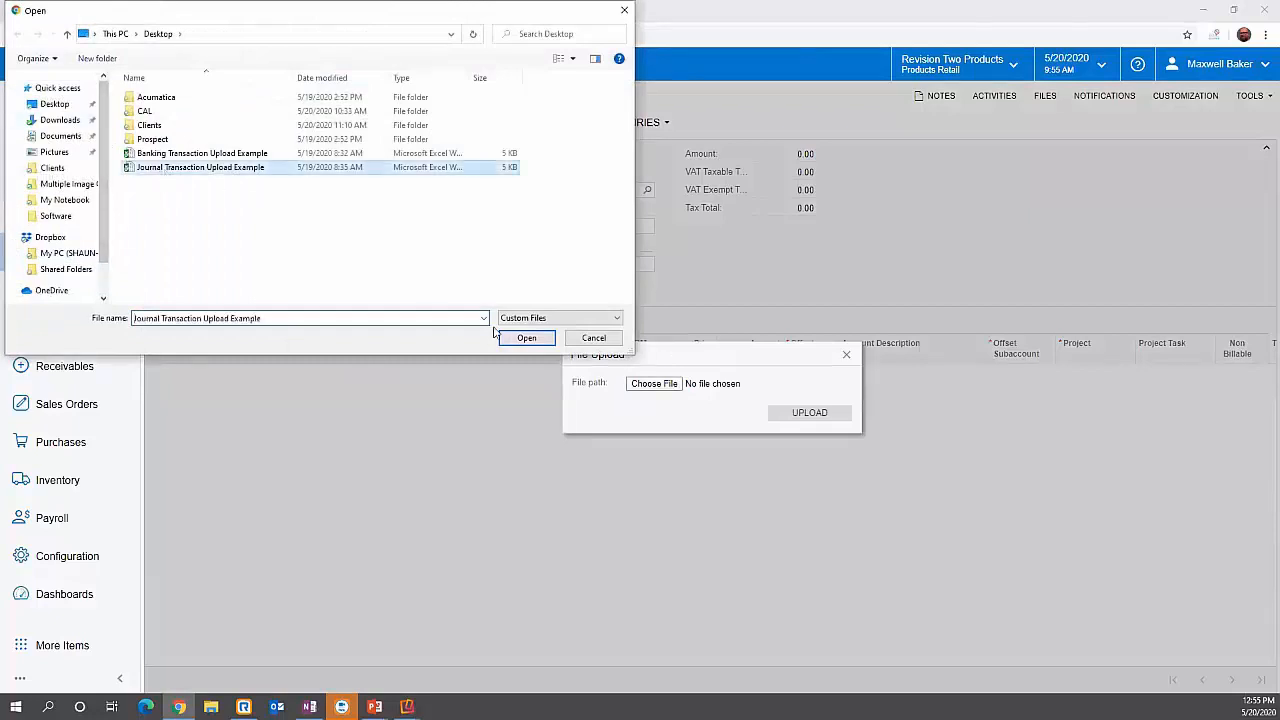
left_click(522, 338)
left_click(786, 420)
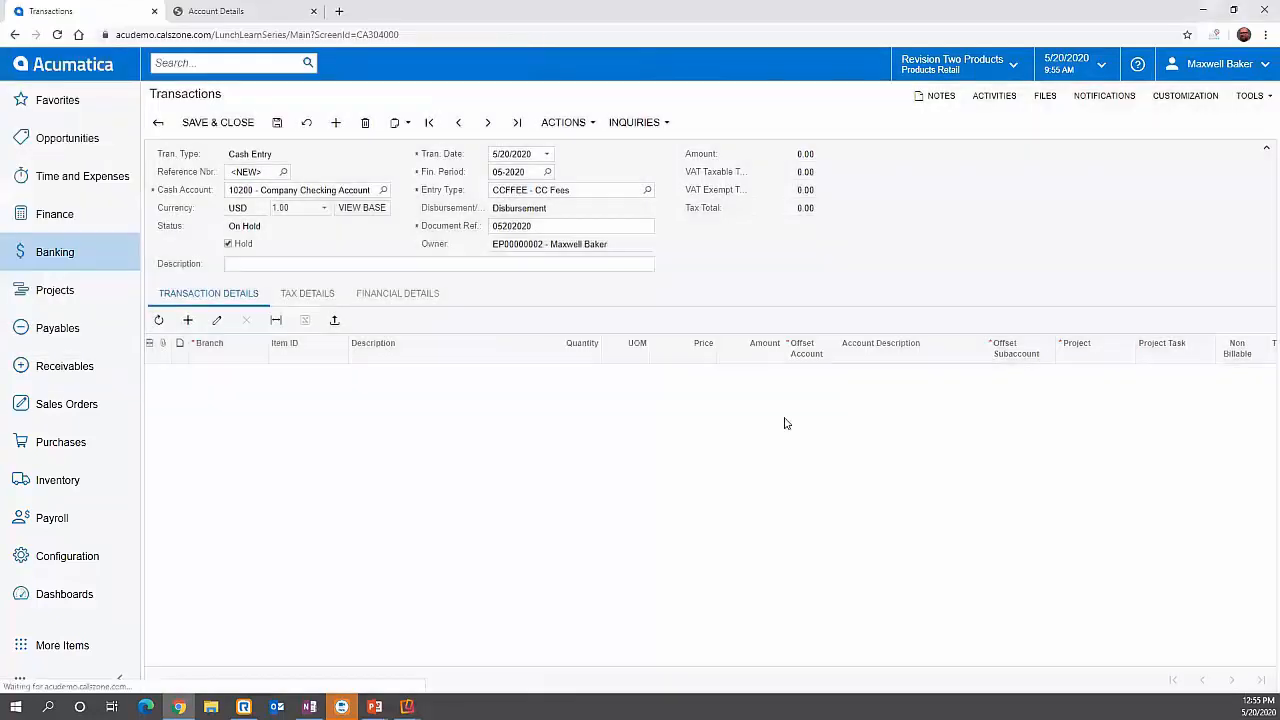
left_click(750, 431)
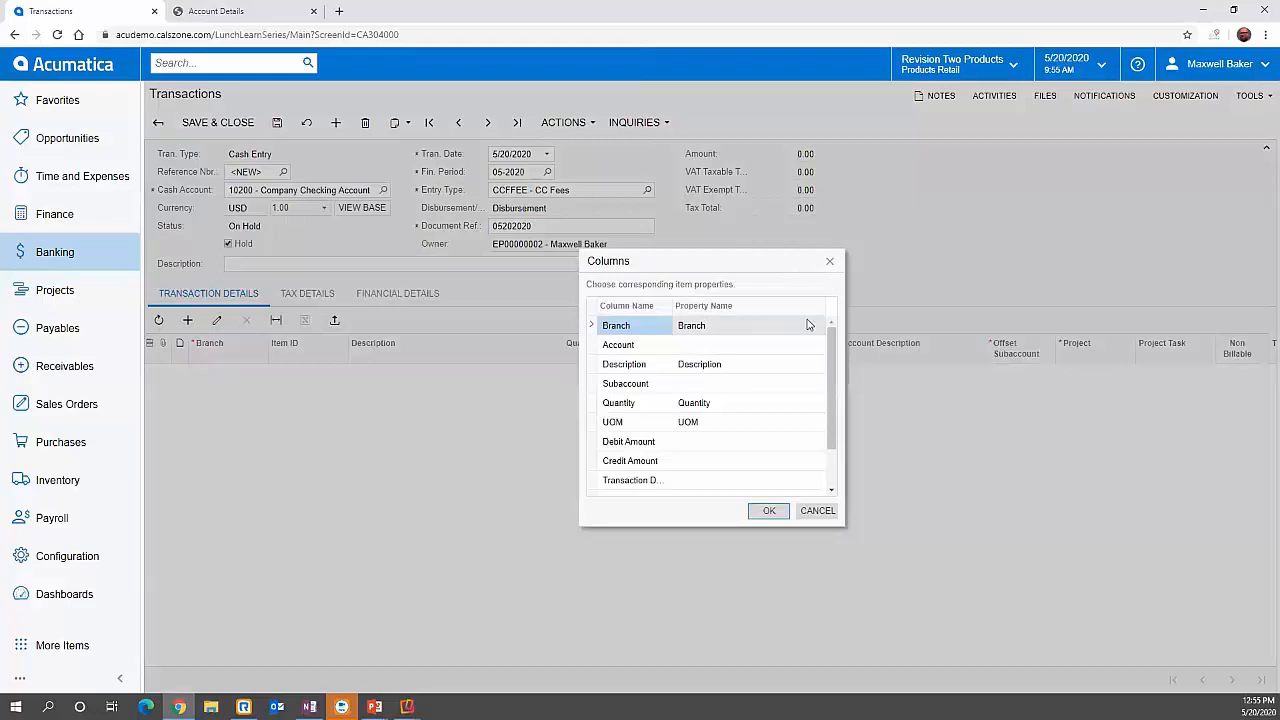
left_click(816, 512)
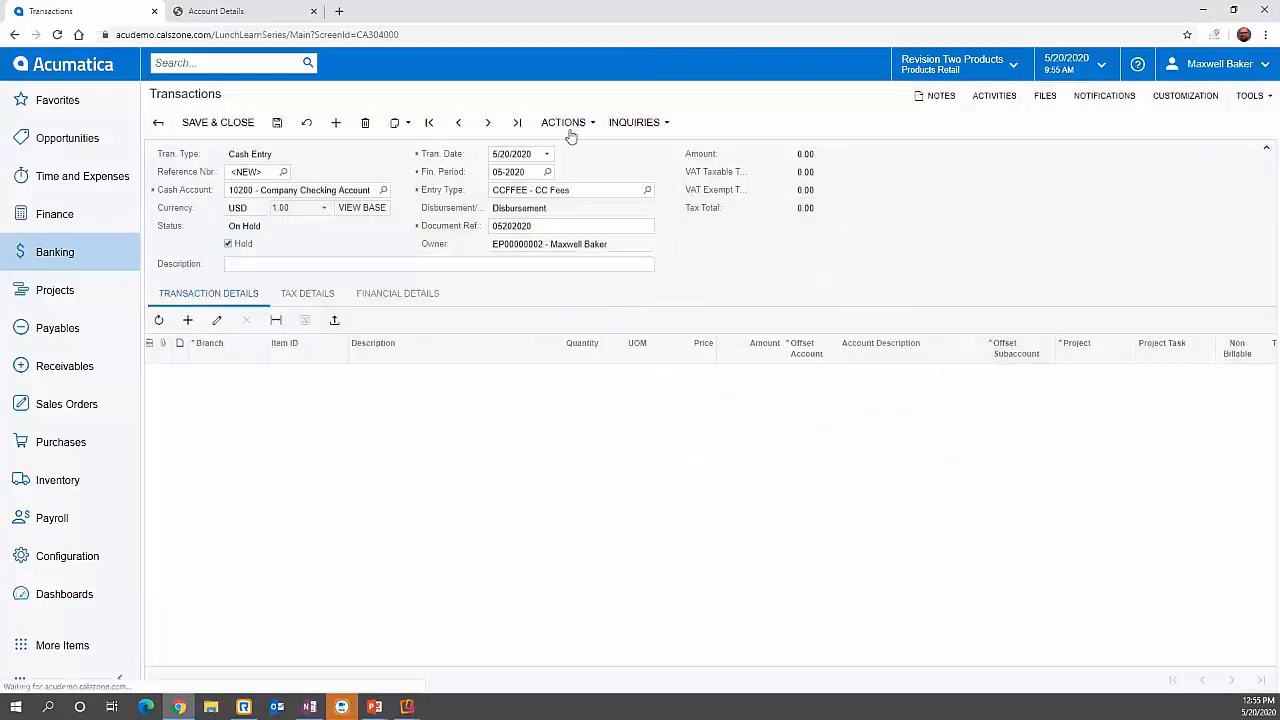
Upload the transaction details from the Banking Transaction Upload Example file with the proposed column mapping, and save the cash transaction
left_click(334, 319)
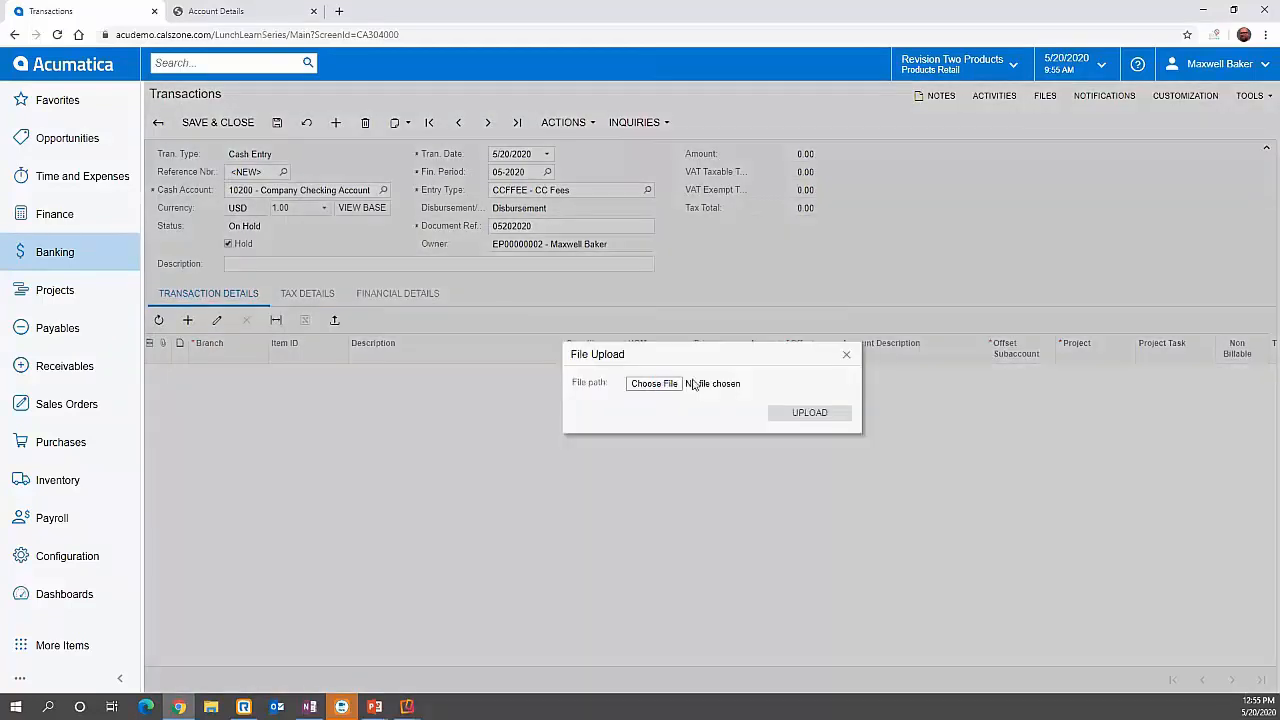
left_click(654, 383)
left_click(300, 154)
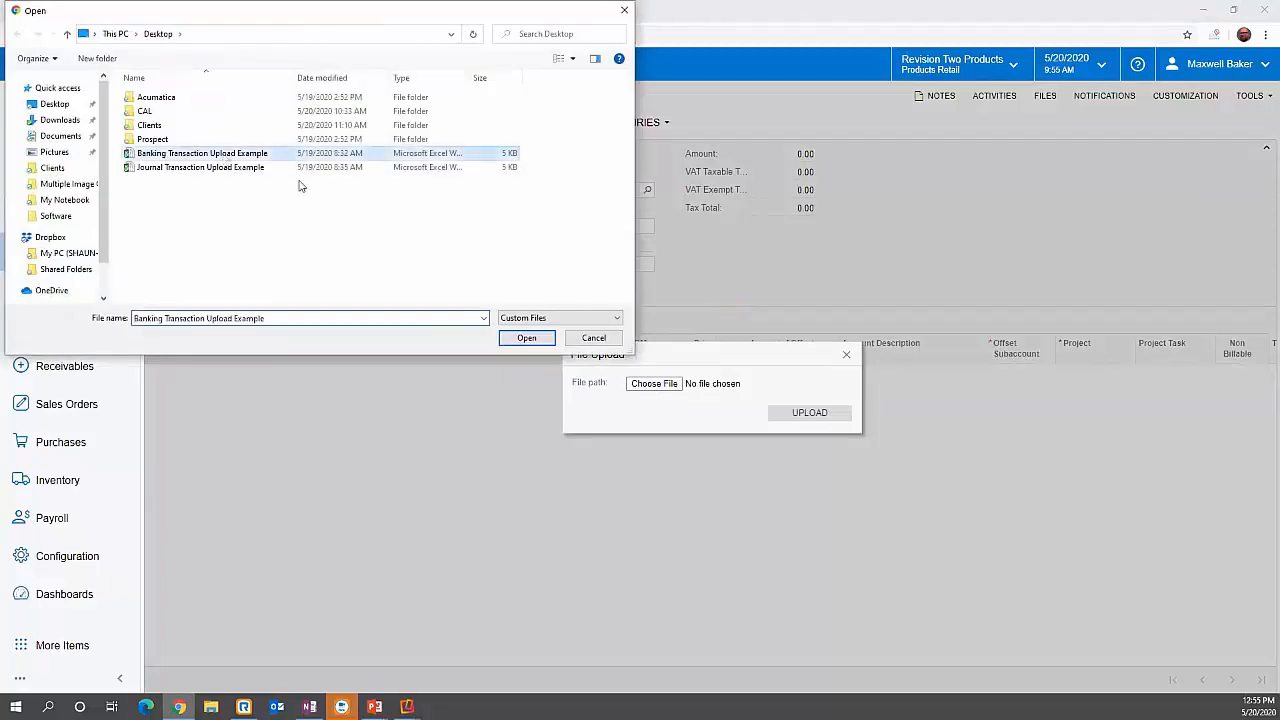
left_click(527, 338)
left_click(809, 412)
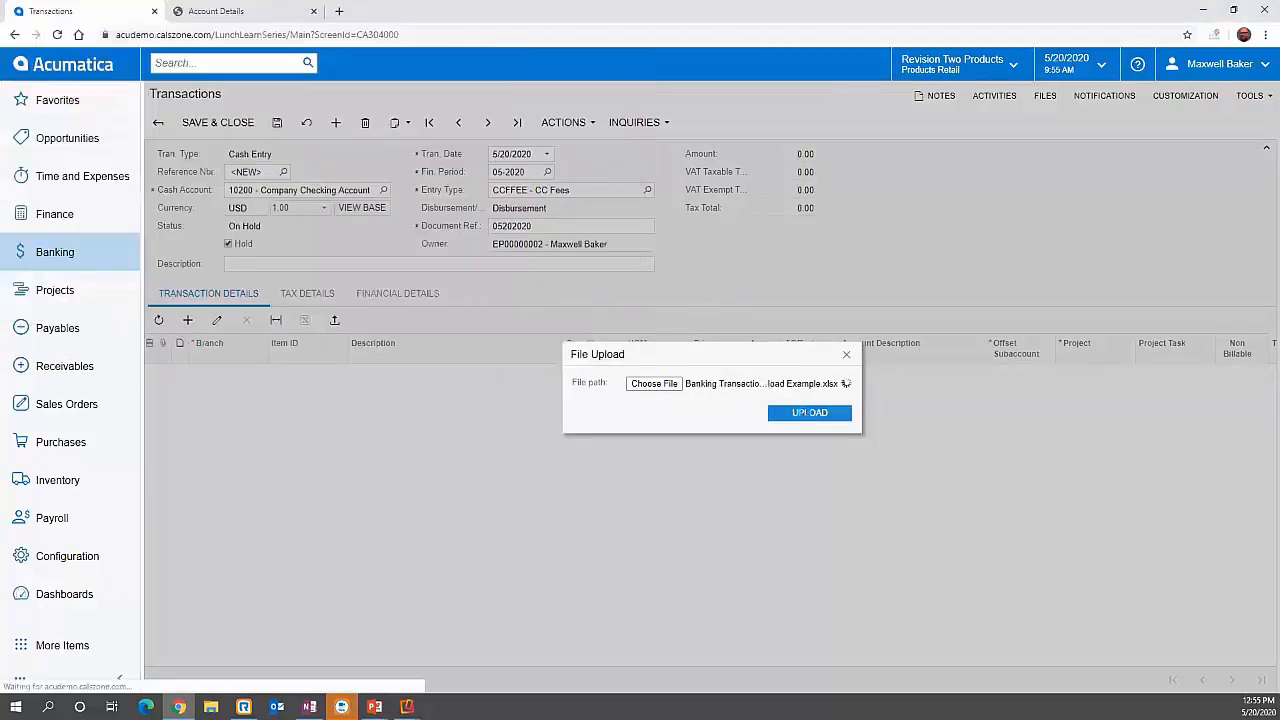
left_click(742, 429)
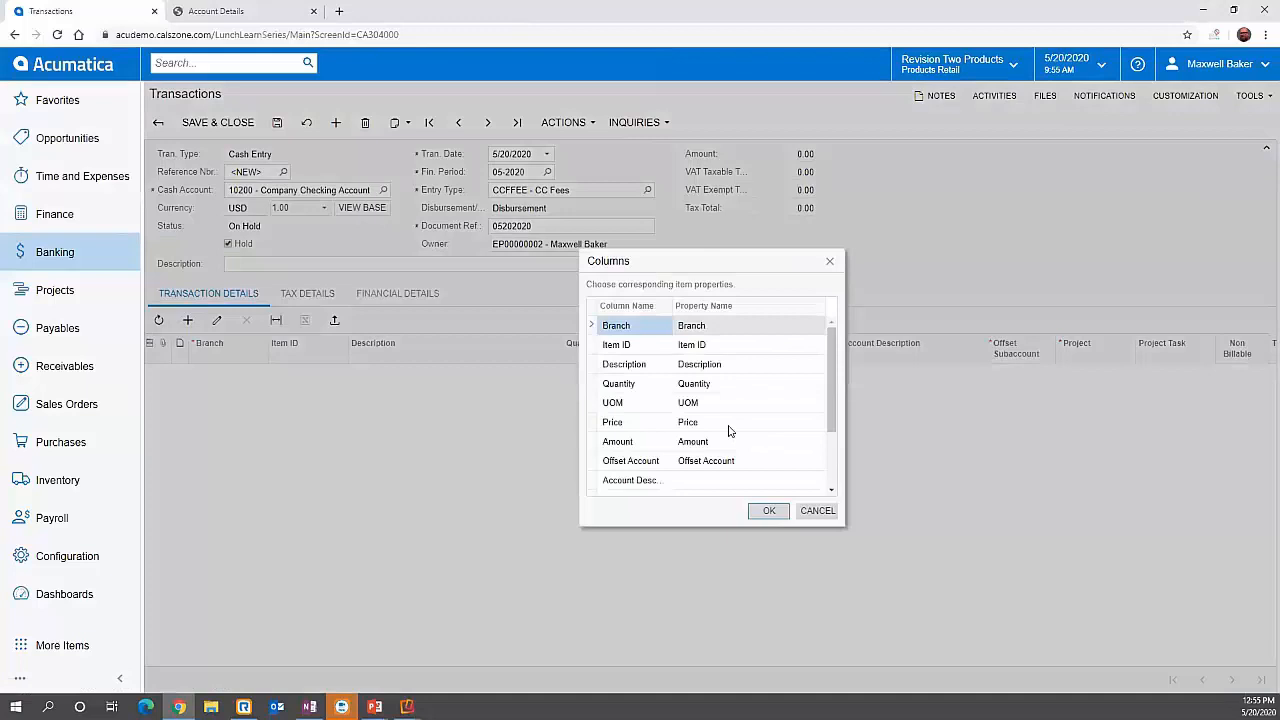
left_click(768, 508)
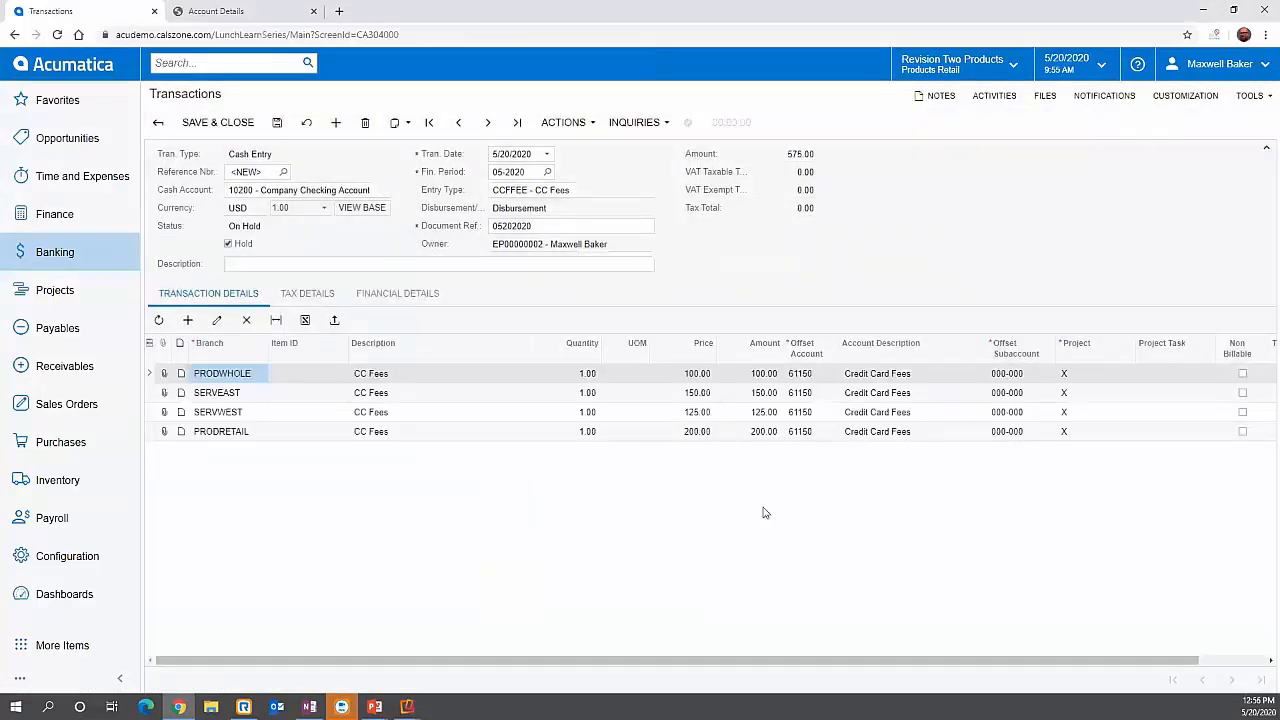
left_click(278, 124)
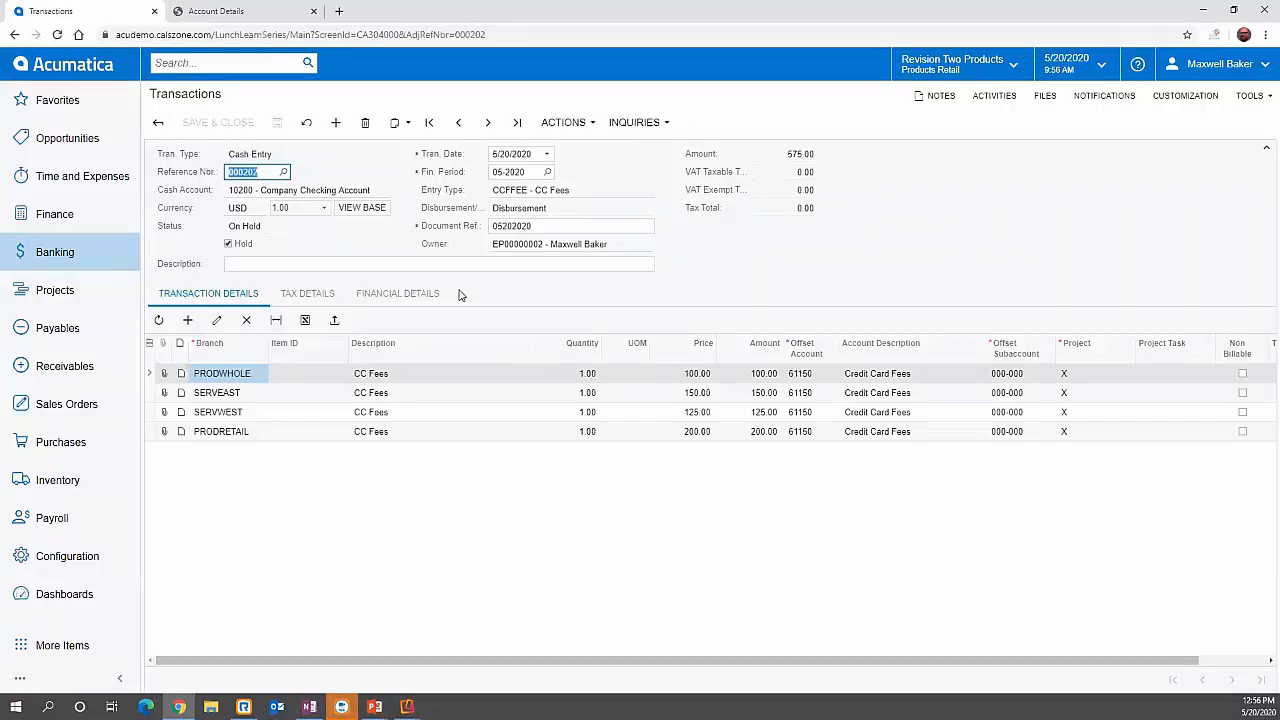
Add a new line to the cash transaction's details
left_click(188, 320)
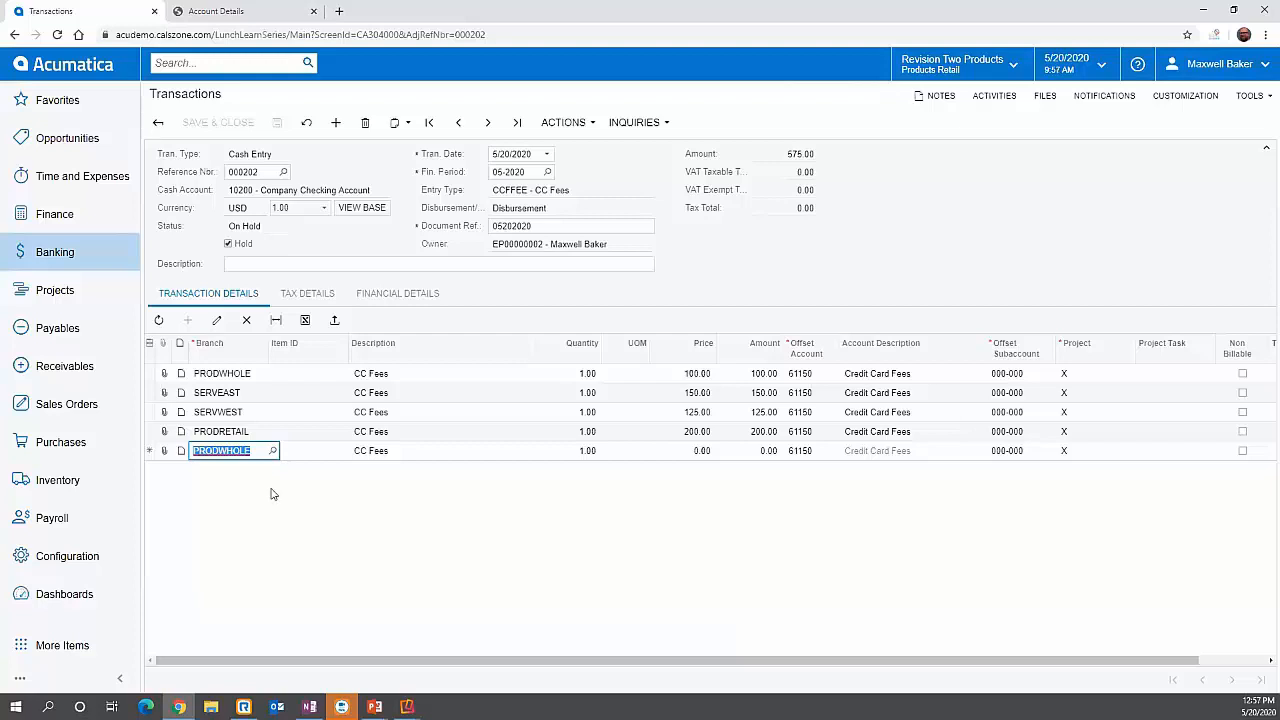
Open the Bills and Adjustments list in the Payables workspace
left_click(48, 340)
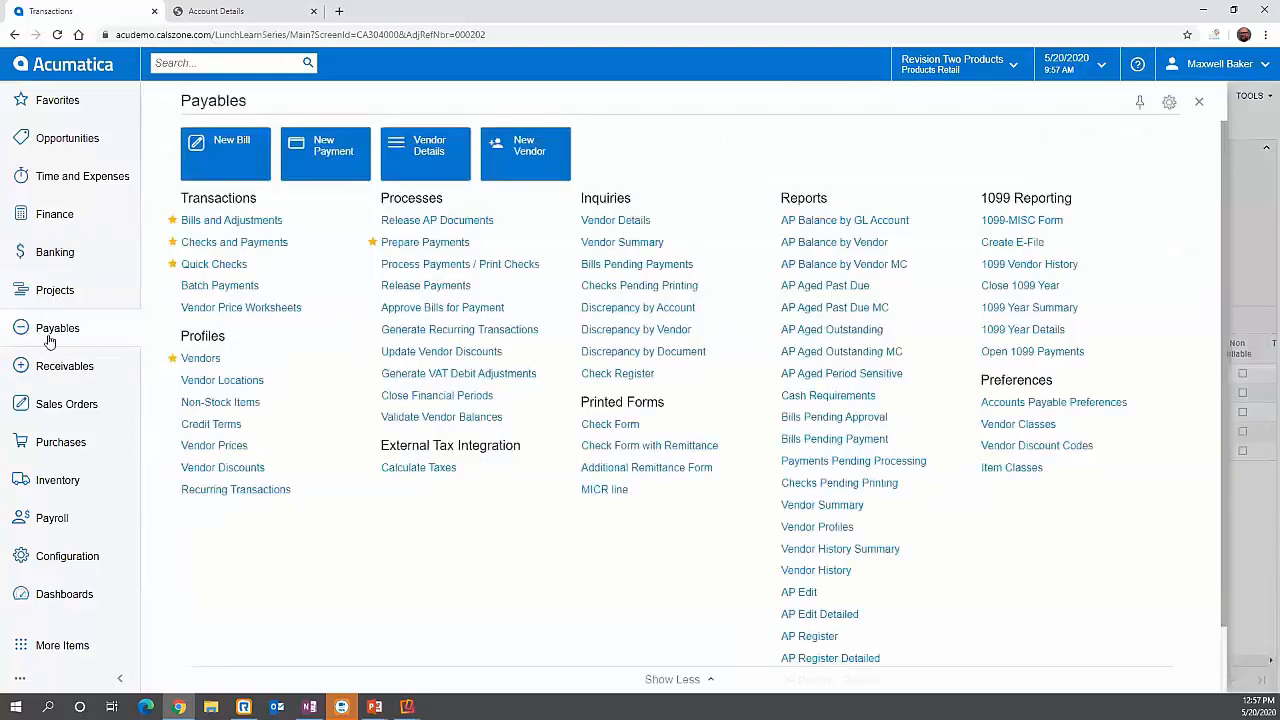
left_click(230, 222)
left_click(692, 112)
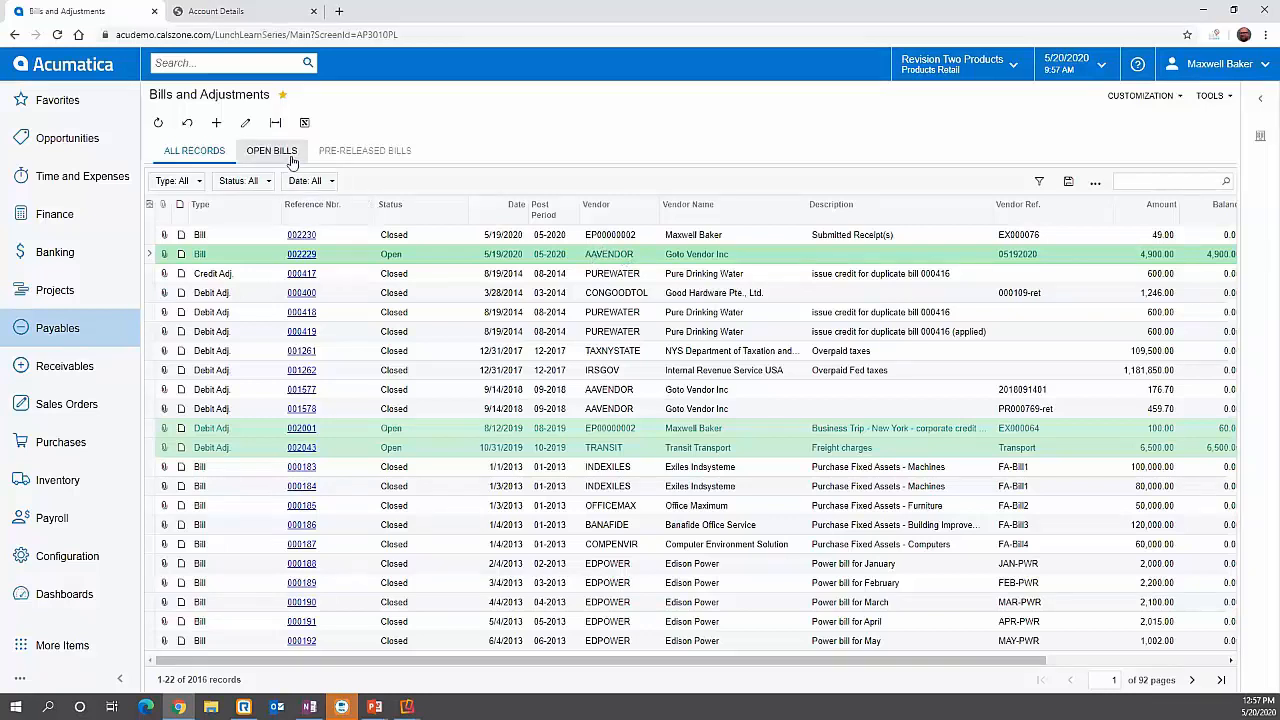
mouse_move(605, 210)
left_mouse_down()
mouse_move(386, 220)
mouse_move(612, 216)
left_mouse_up()
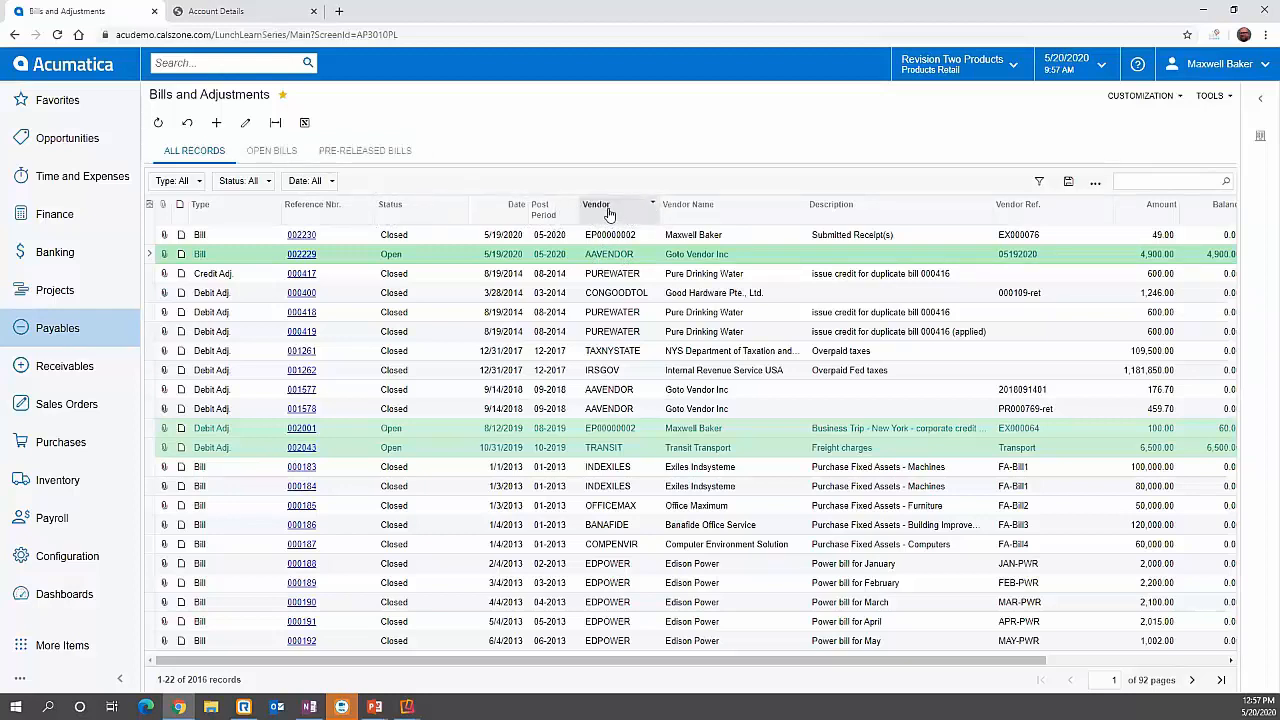
View the open bill balances by vendor, and return to the list of all bill records
left_click(149, 204)
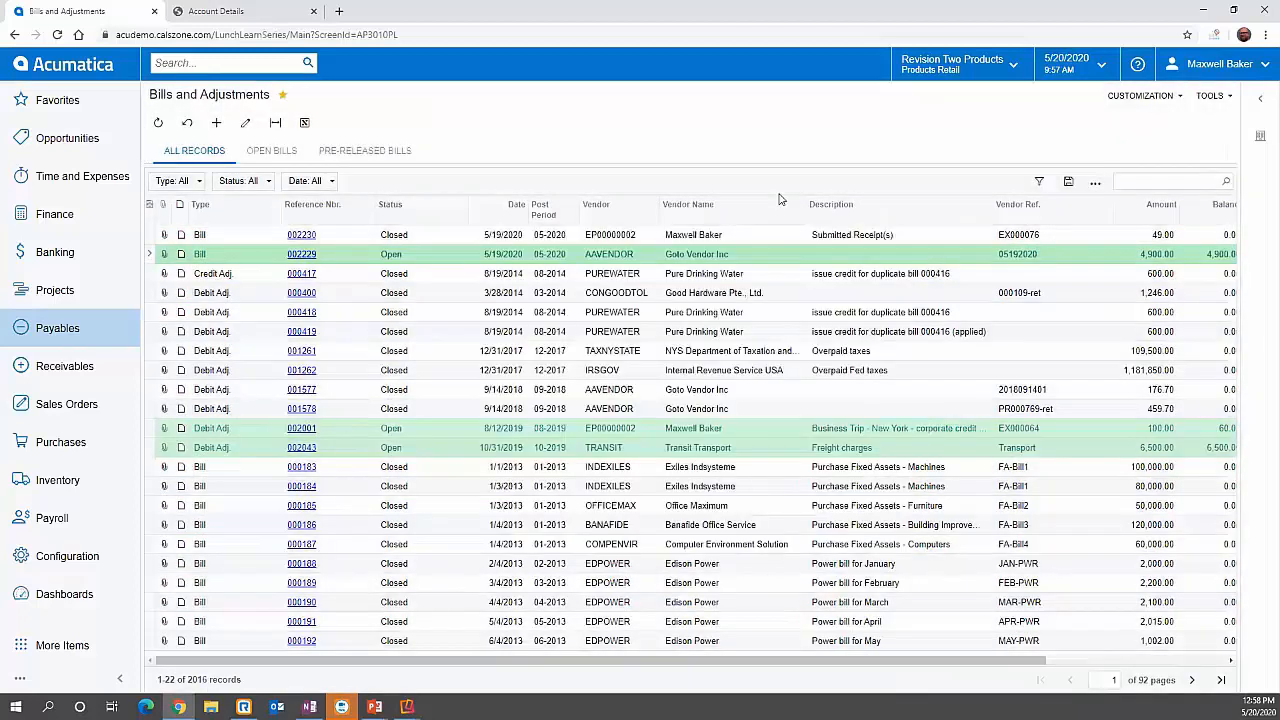
left_click(889, 237)
left_click(296, 152)
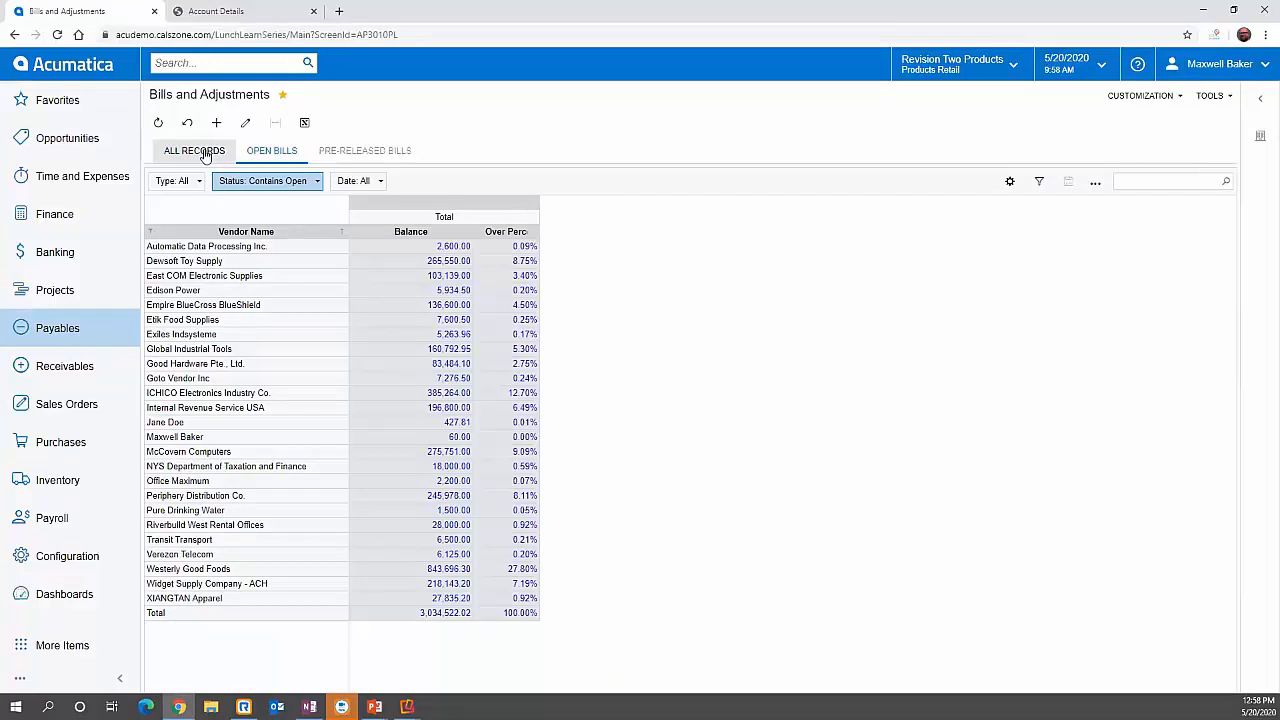
left_click(200, 151)
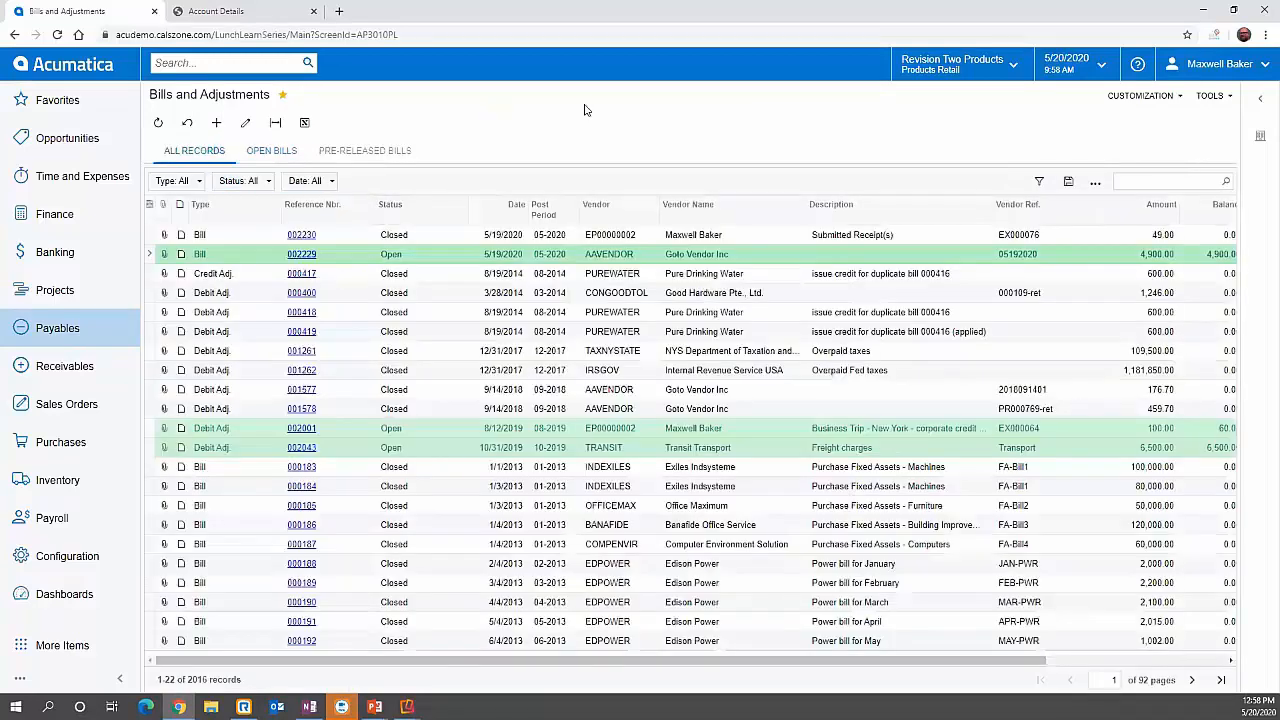
Create a new bill for vendor AAVENDOR (Goto Vendor Inc) with vendor reference 123456
left_click(219, 123)
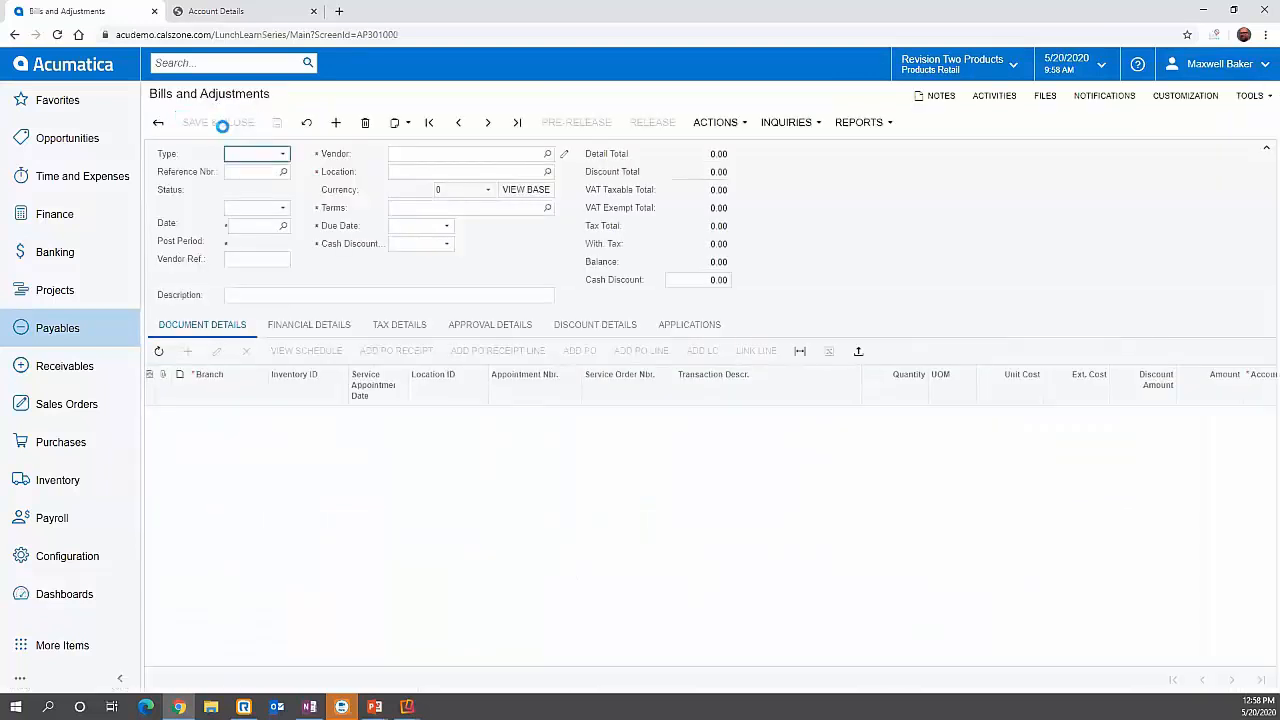
left_click(547, 155)
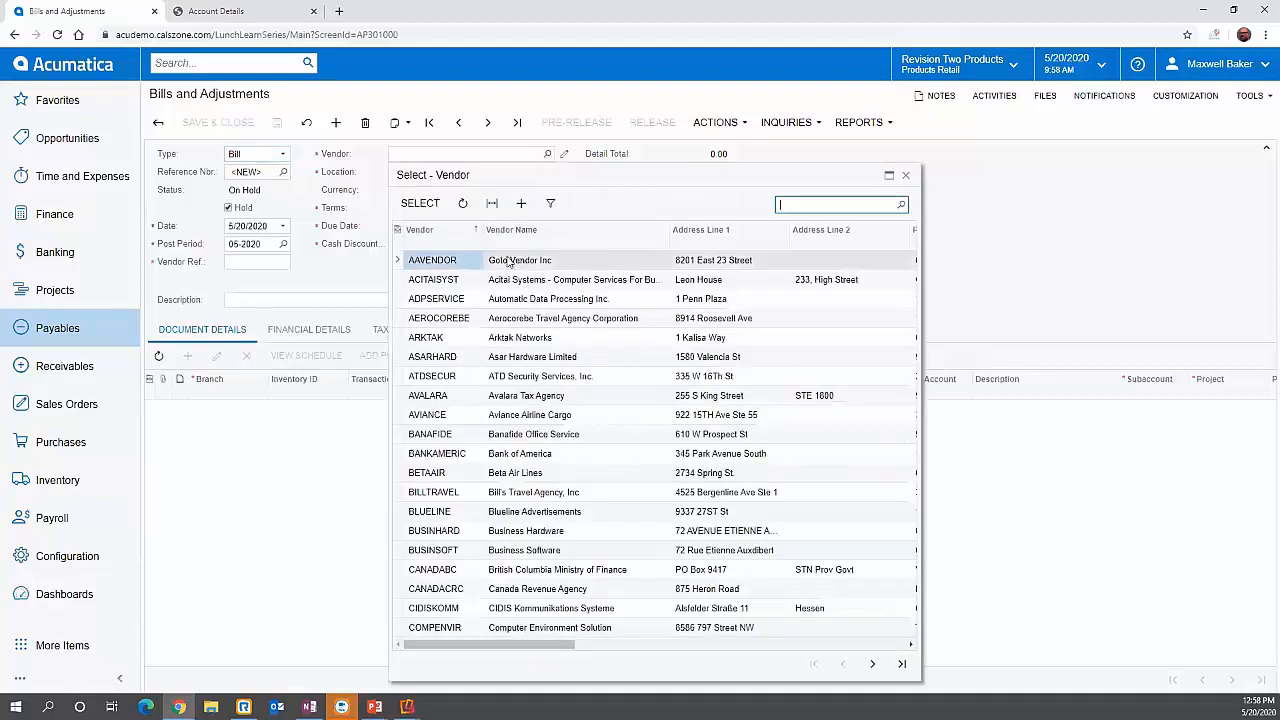
left_click(420, 203)
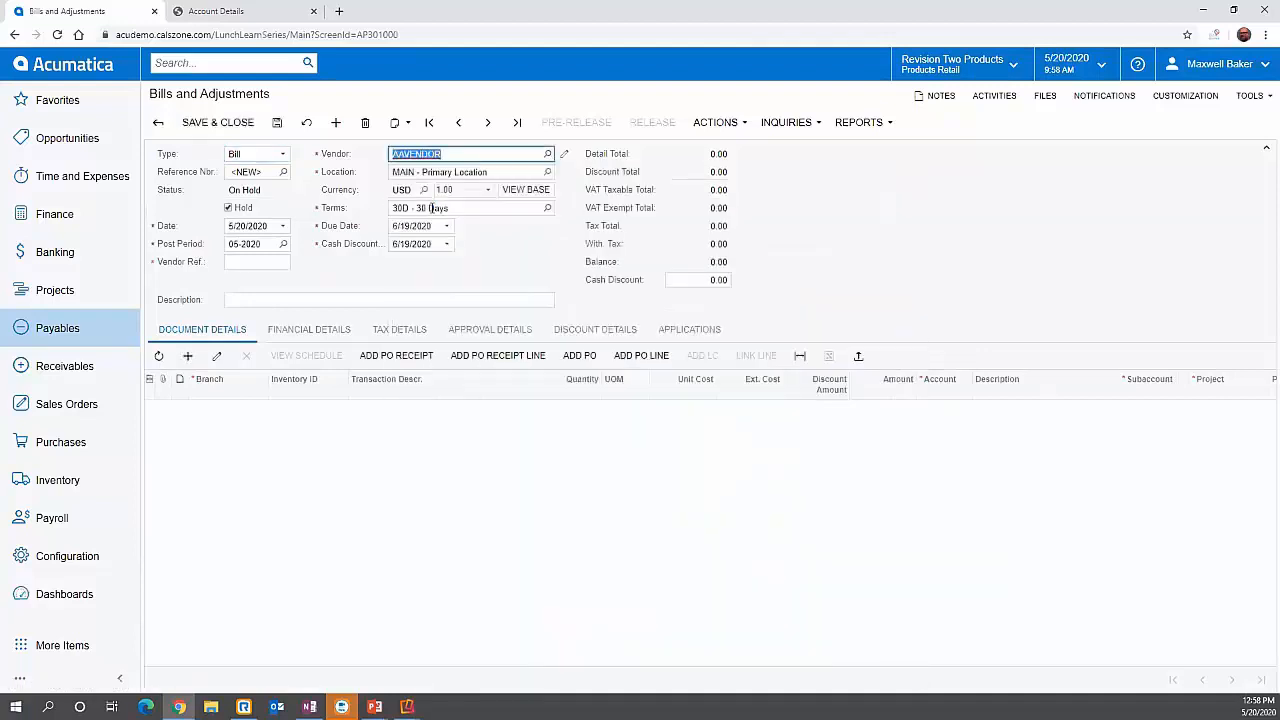
left_click(258, 262)
type("123456")
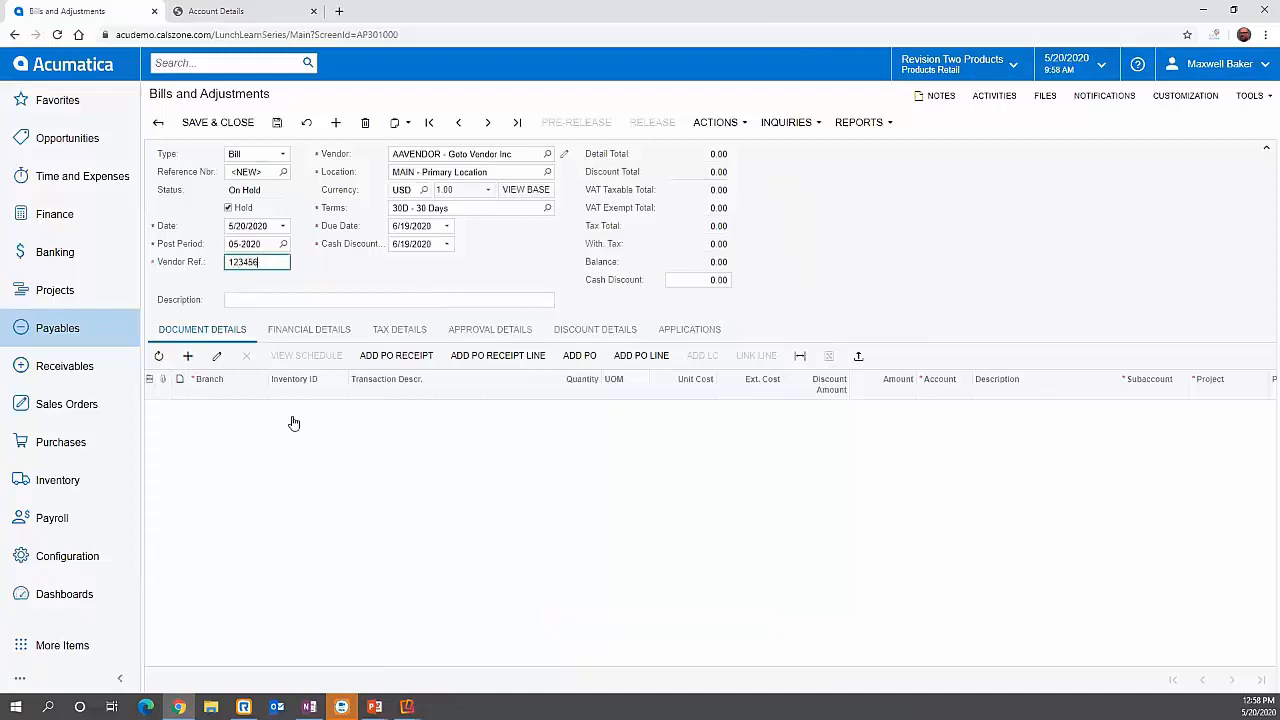
Add a detail line to the bill with an extended cost of 1,000 and project X
left_click(188, 356)
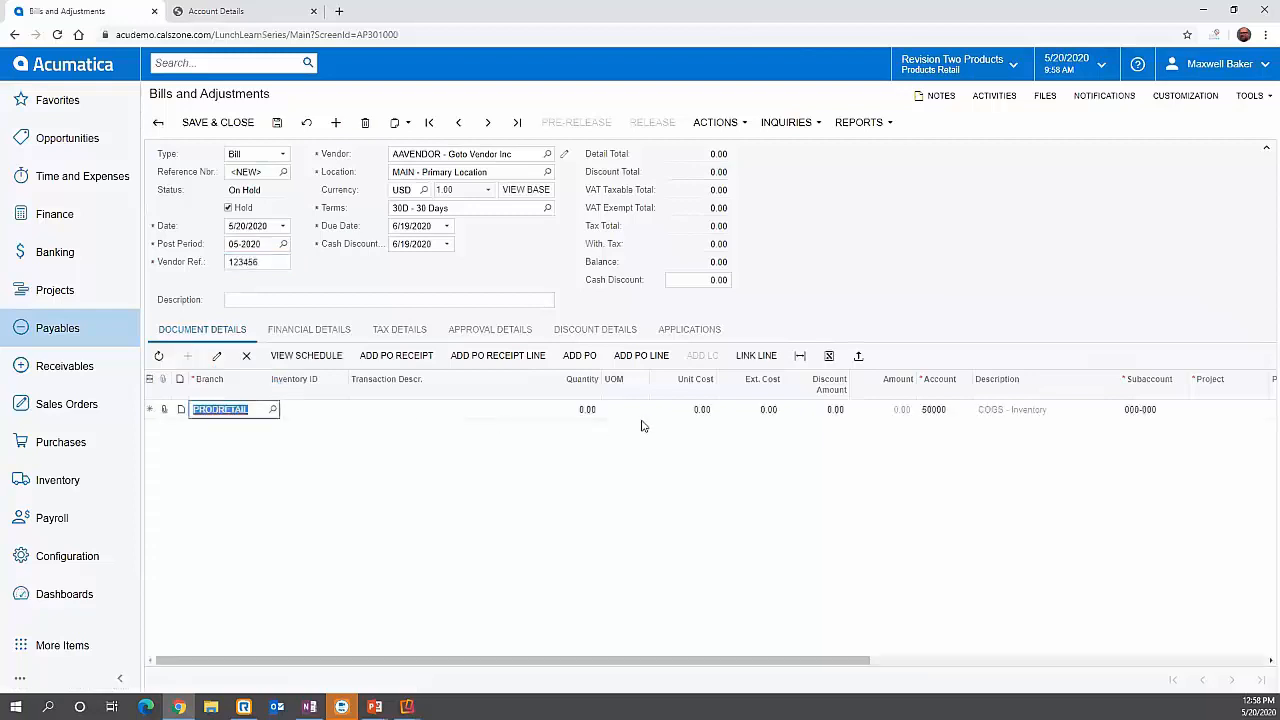
left_click(777, 415)
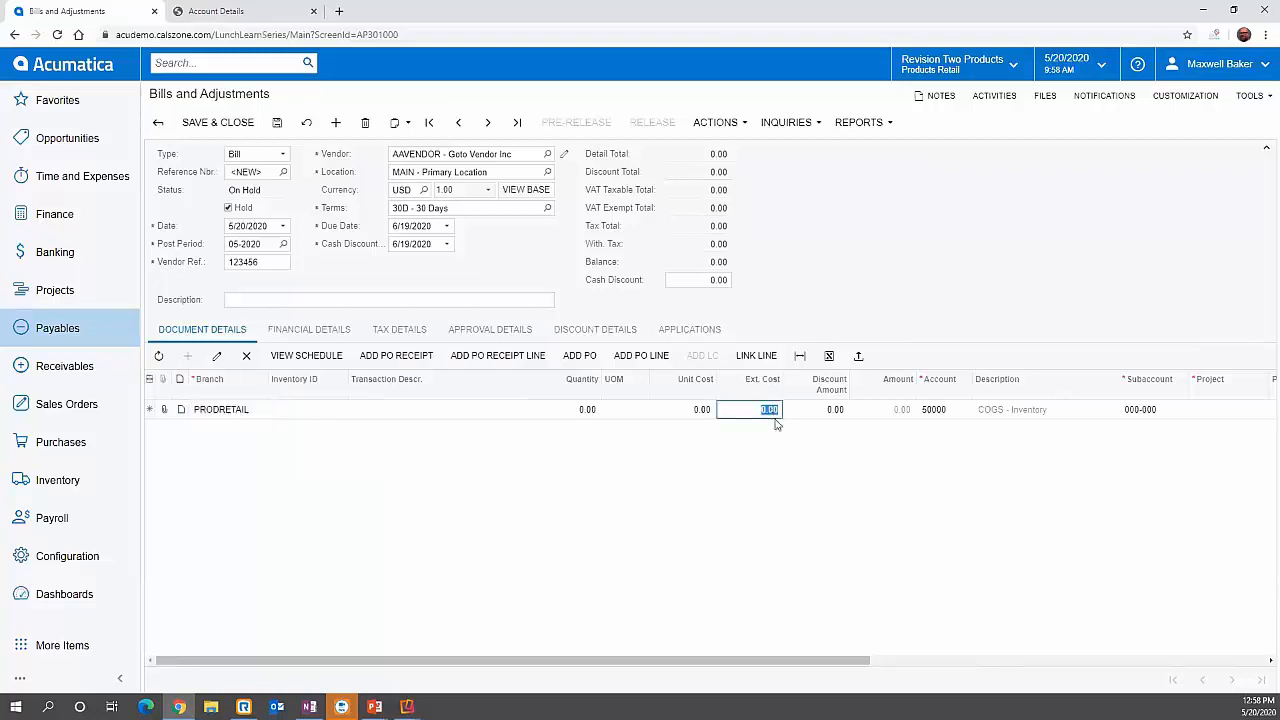
type("1,00")
type("0")
key("Tab")
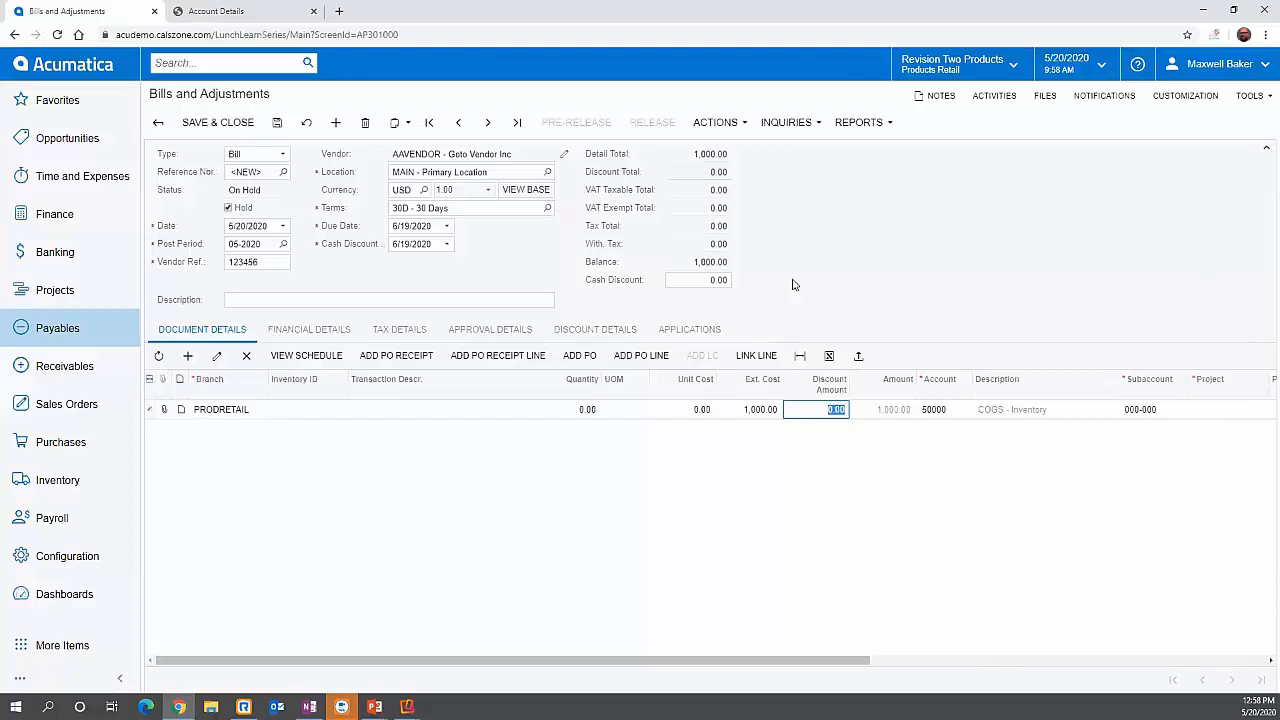
left_click(1195, 410)
type("x")
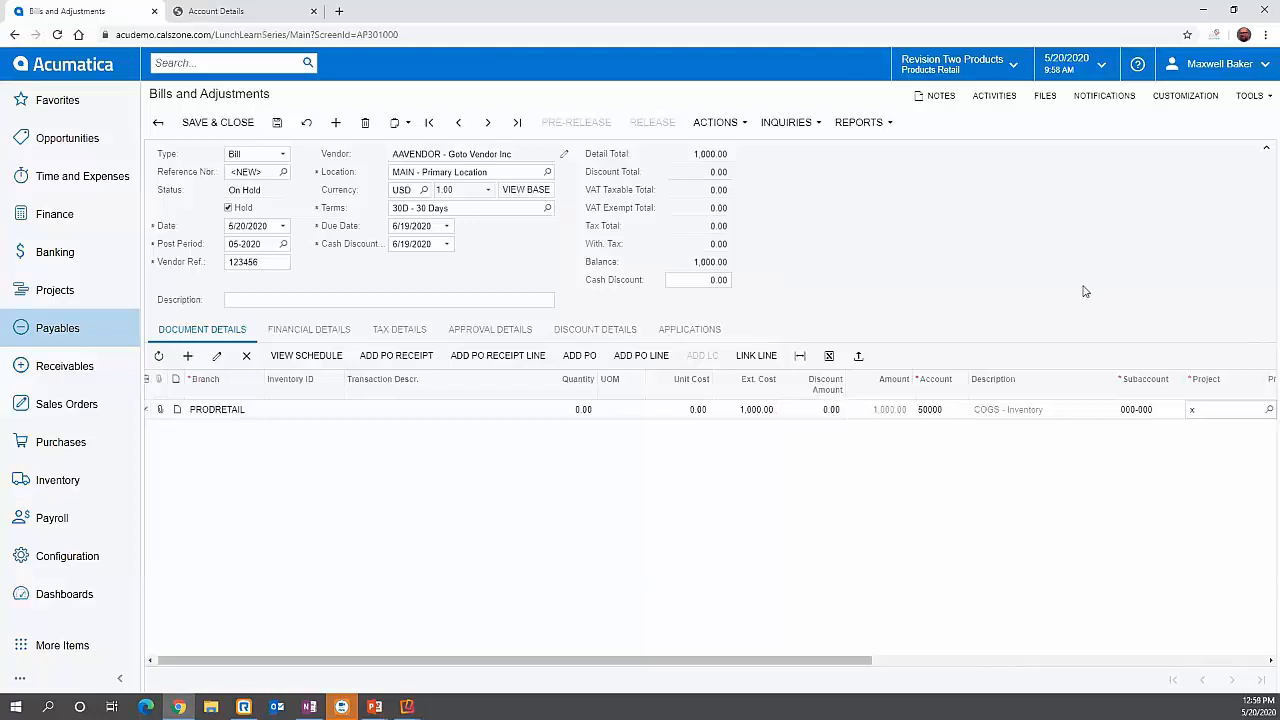
Save the bill, take it off hold, and save it again
left_click(276, 123)
left_click(229, 207)
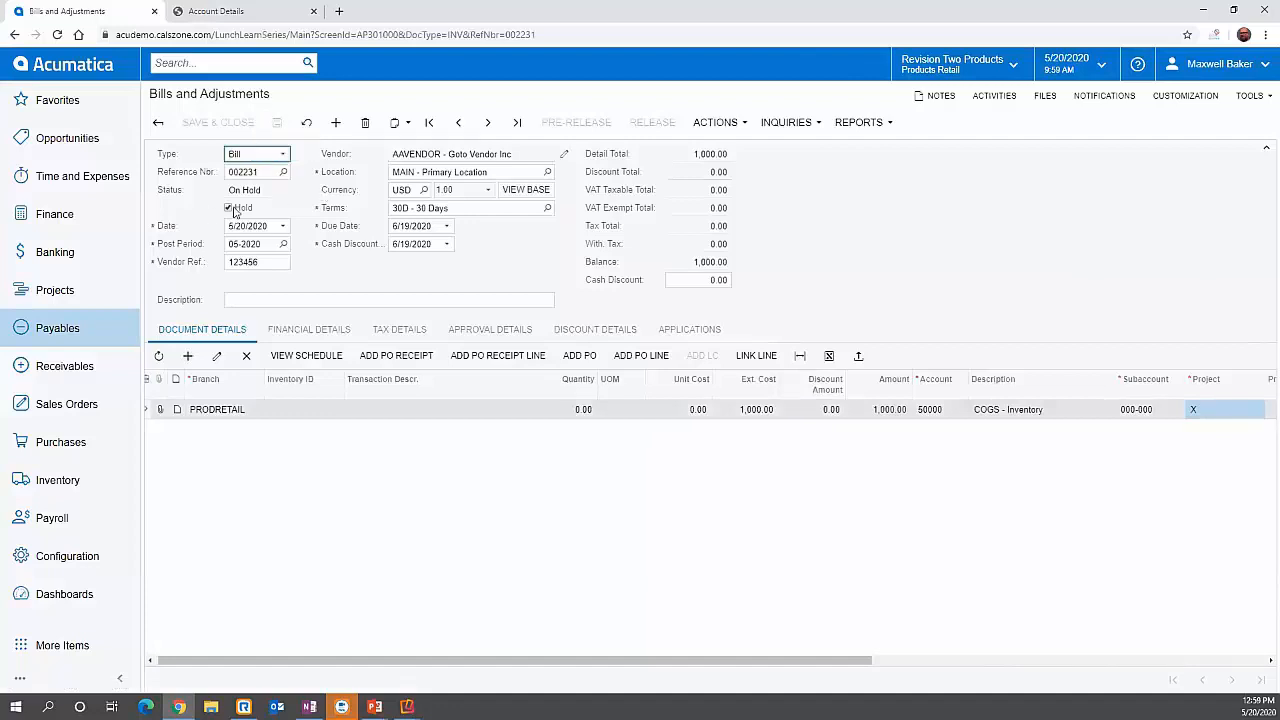
left_click(276, 123)
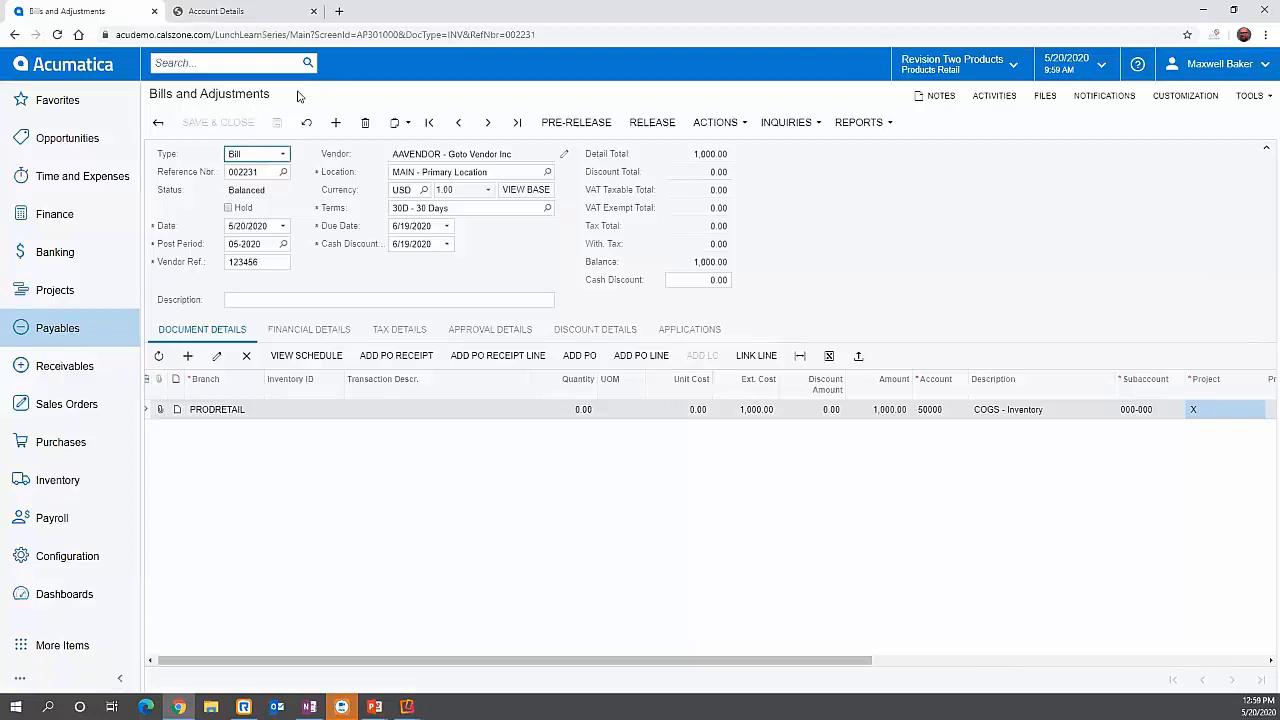
Review the GL accounts on the bill's vendor record, including the reclassification account, and return to the bill
left_click(553, 125)
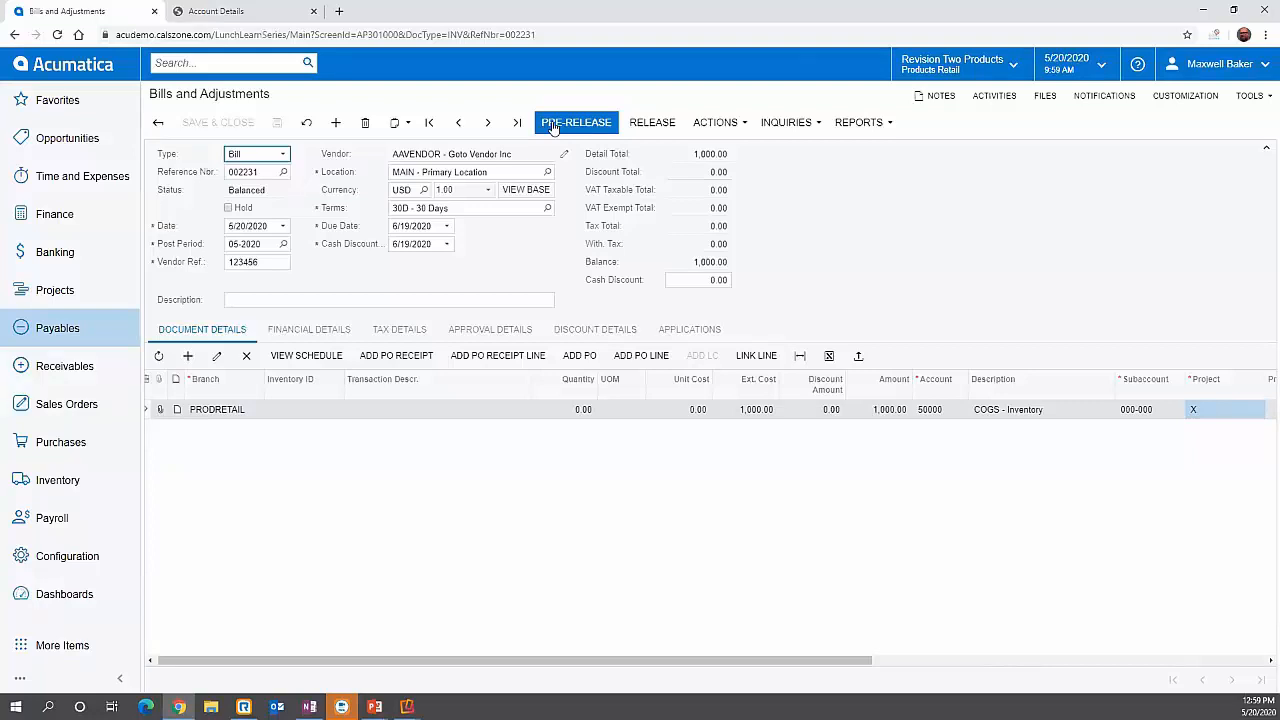
left_click(564, 154)
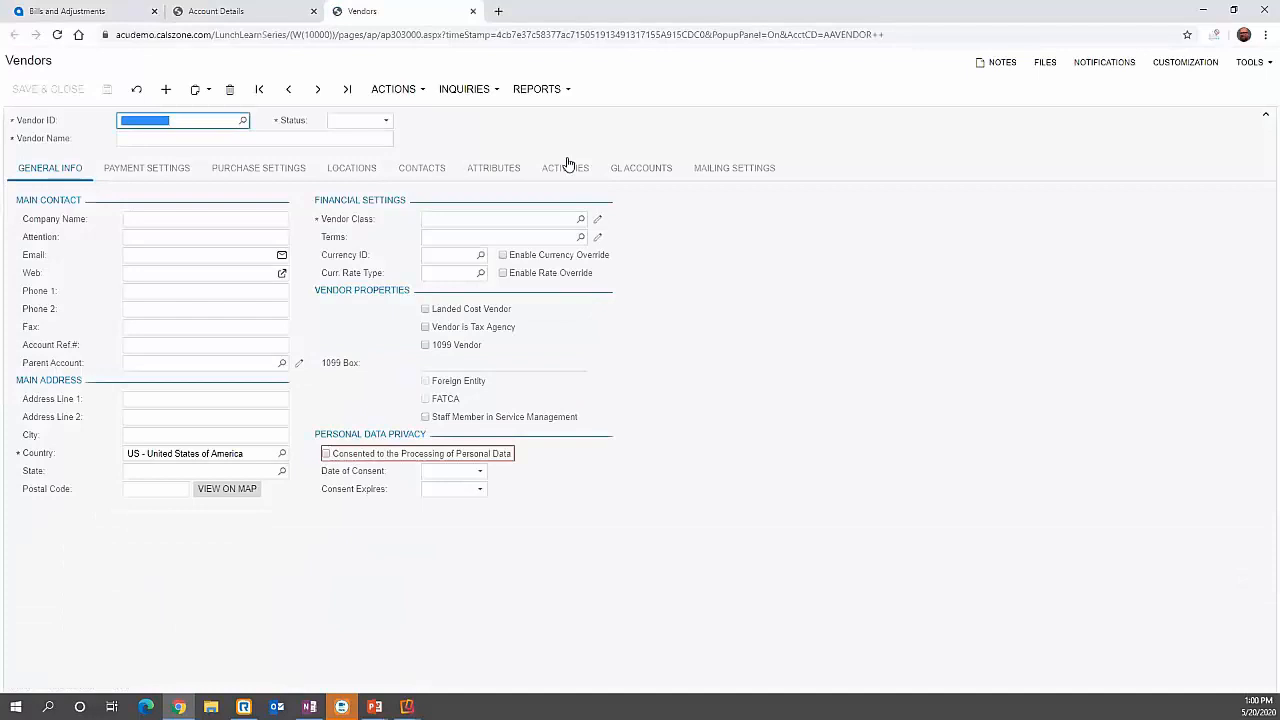
left_click(656, 183)
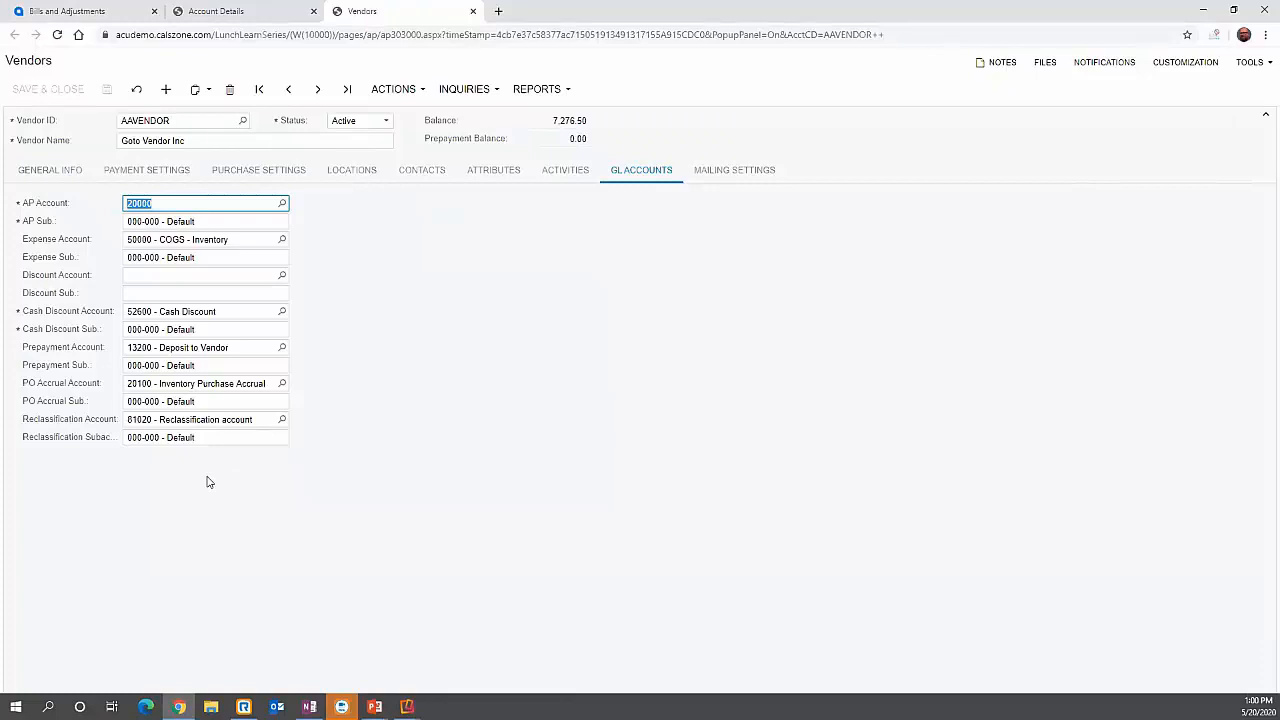
left_click(105, 8)
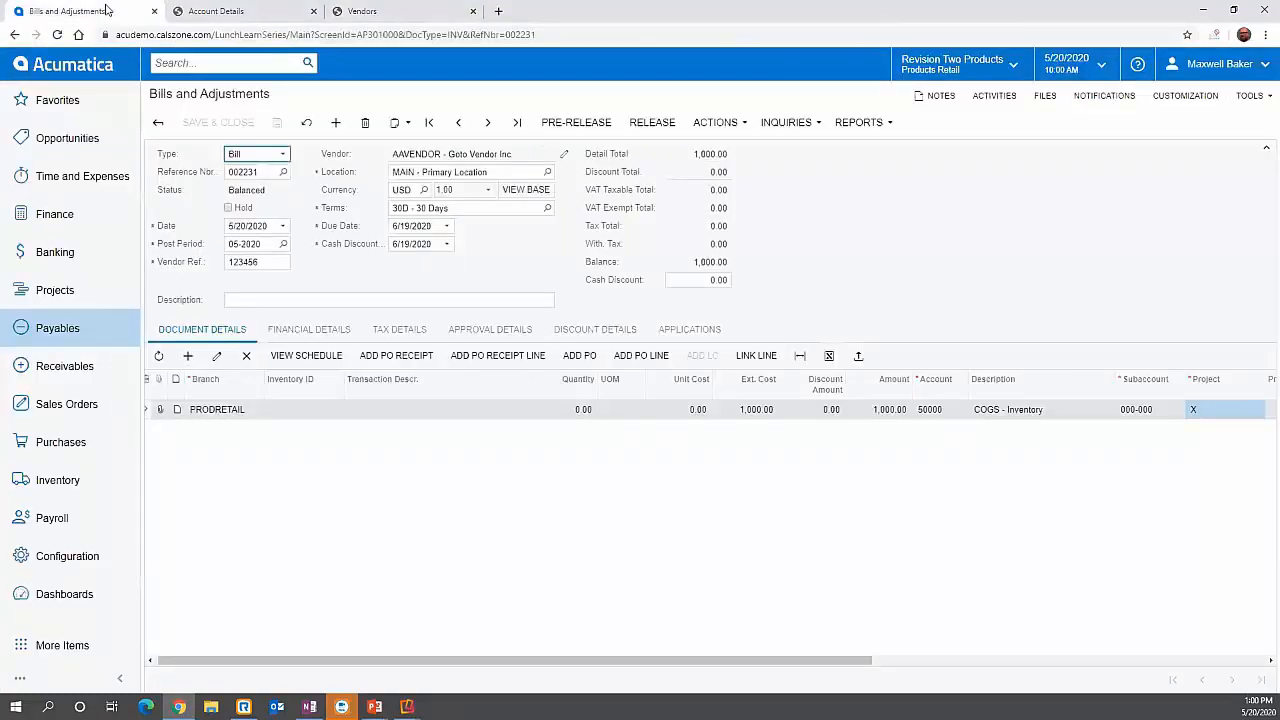
Pre-release the bill and open its pre-releasing batch from the financial details
left_click(561, 126)
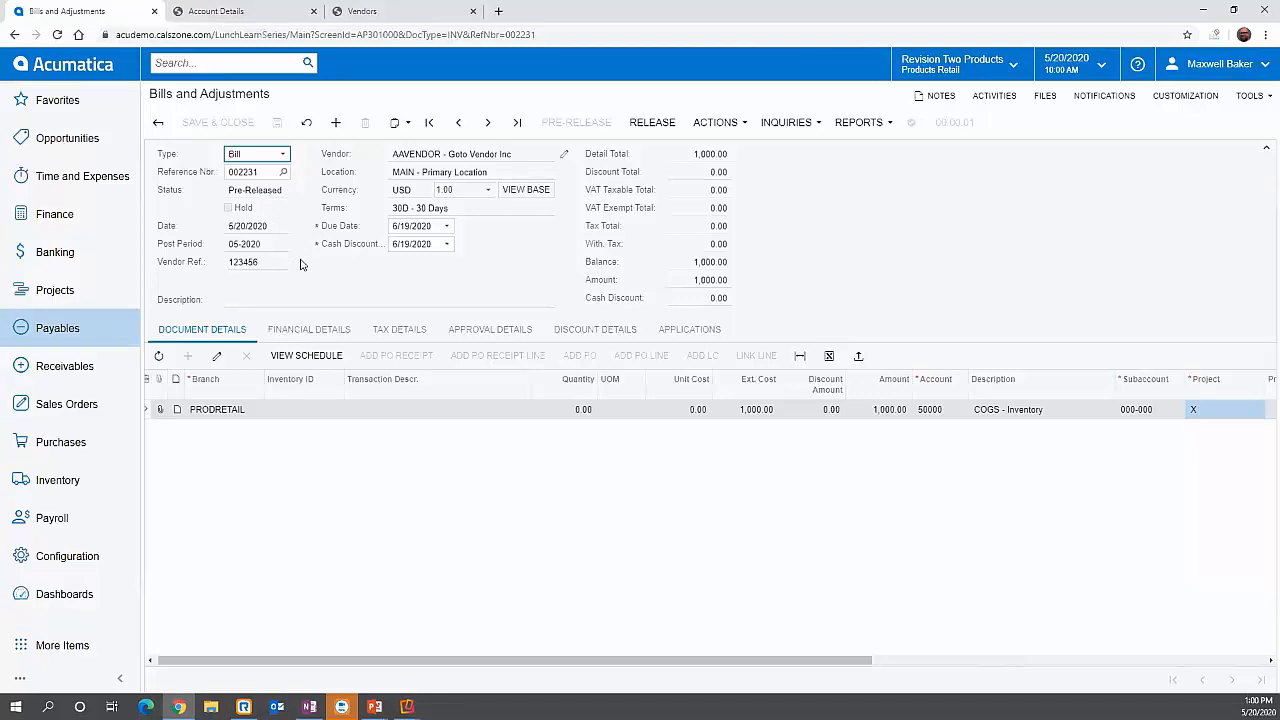
left_click(300, 329)
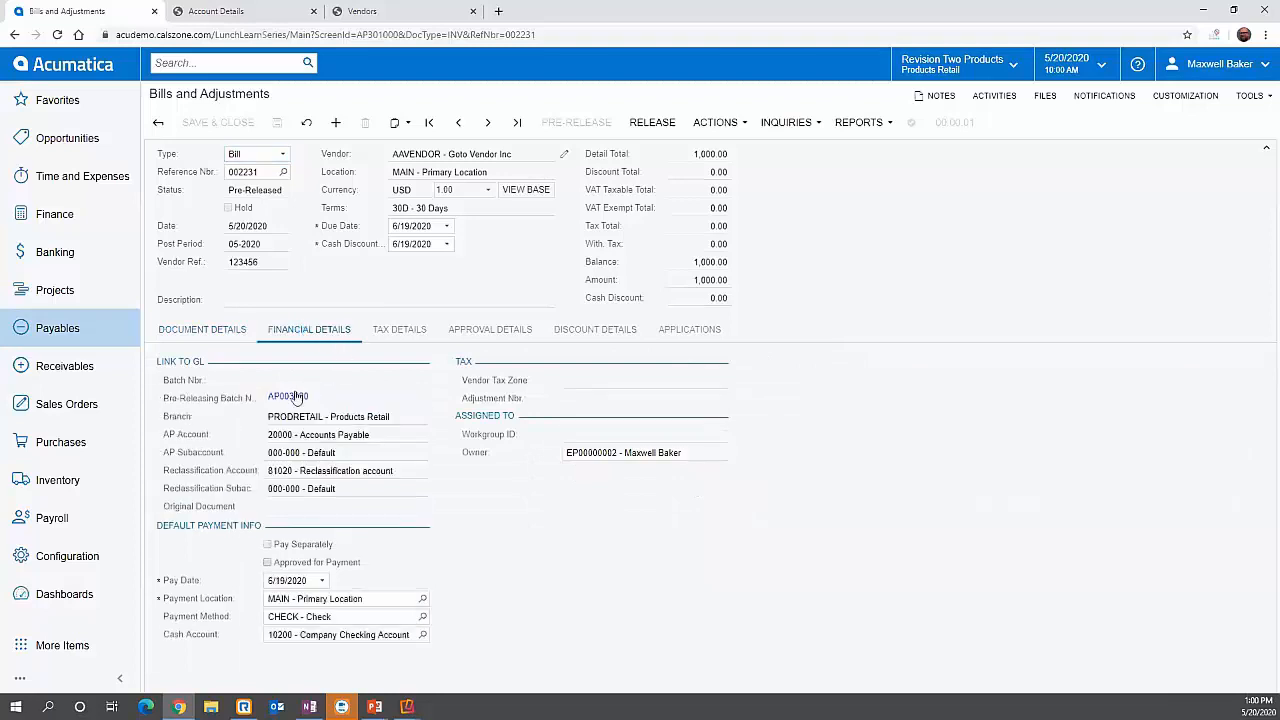
left_click(294, 399)
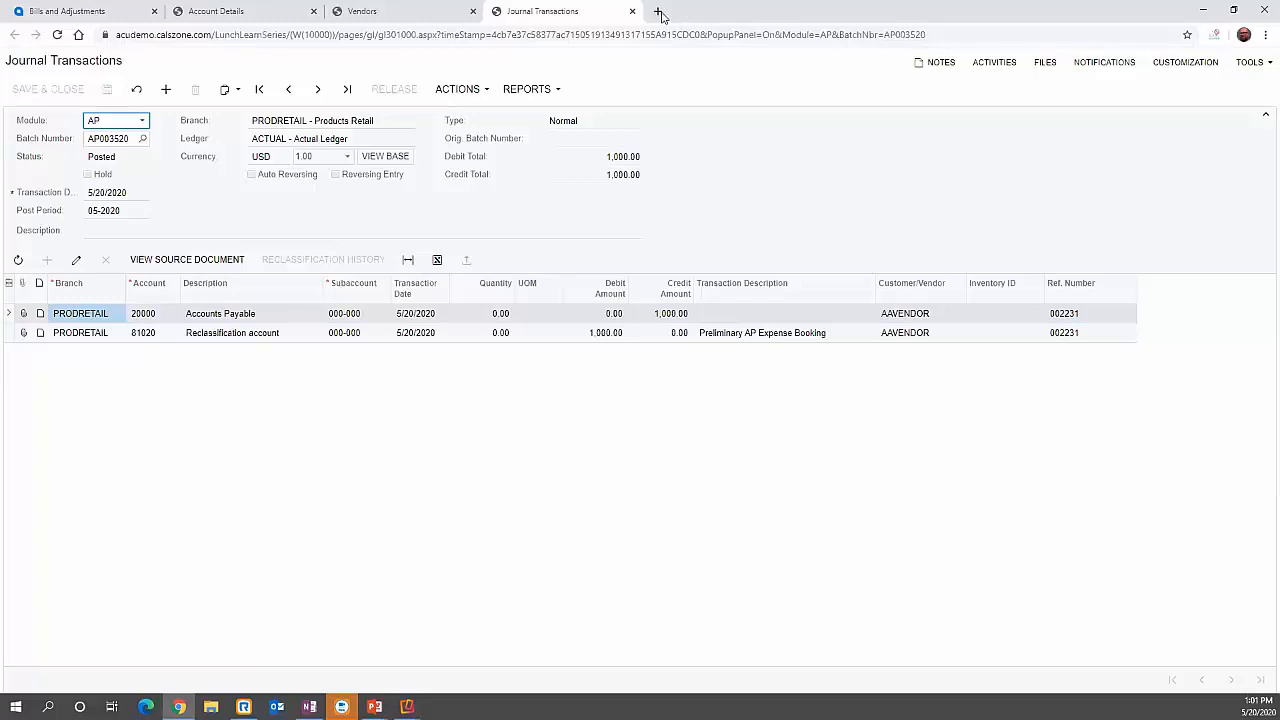
Close the Journal Transactions, Vendors and Account Details pages, leaving only the bill open
key("ctrl+Page_Up")
middle_click(520, 14)
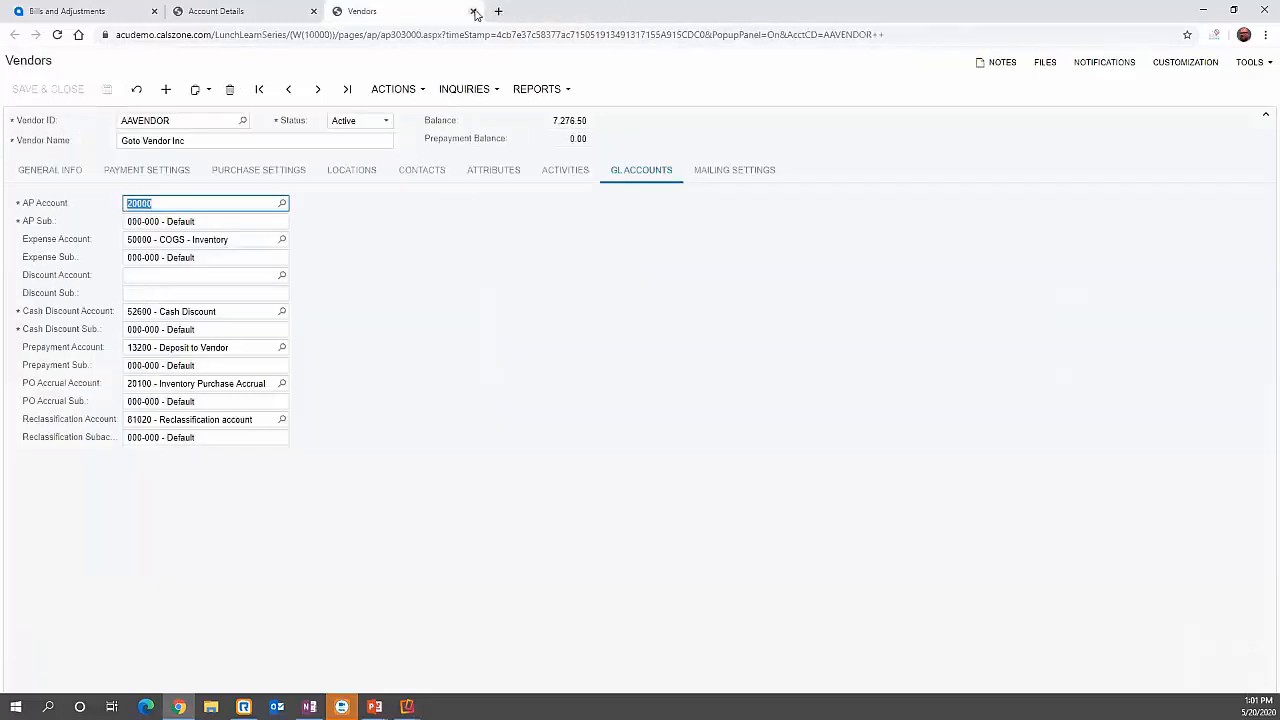
left_click(473, 11)
left_click(313, 11)
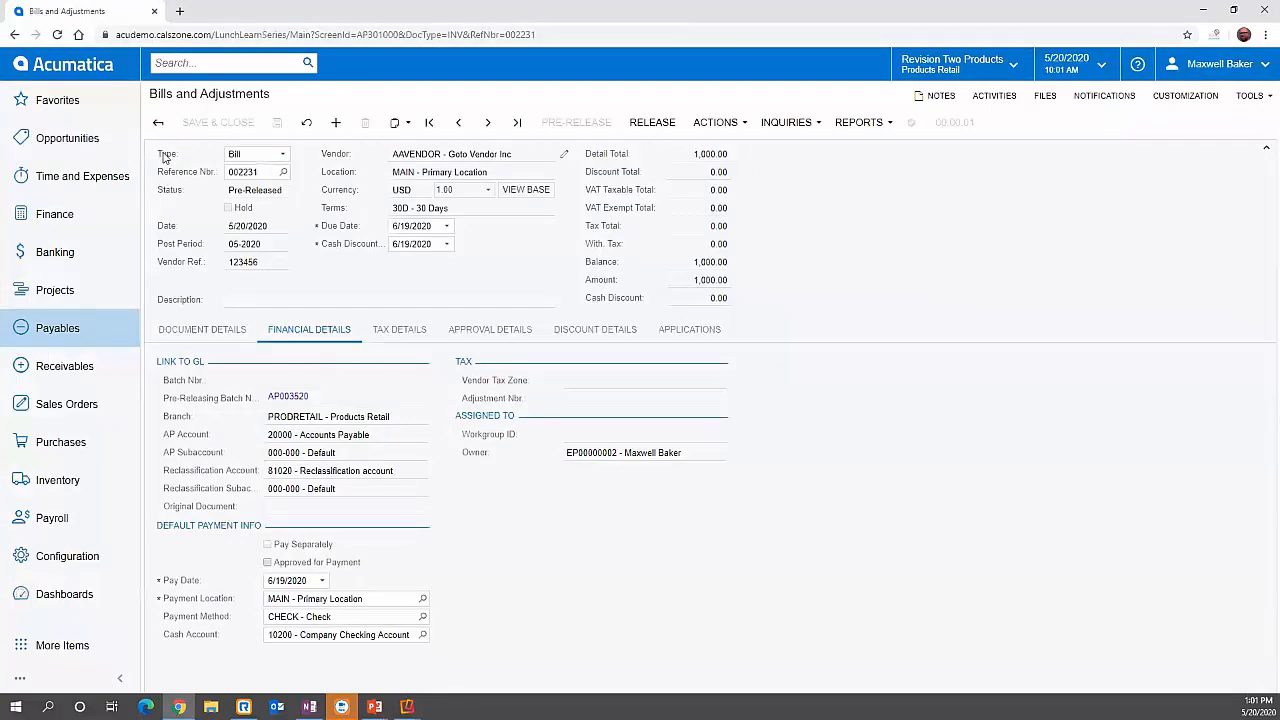
Check the expense account on the bill's detail line, and release the bill
left_click(206, 331)
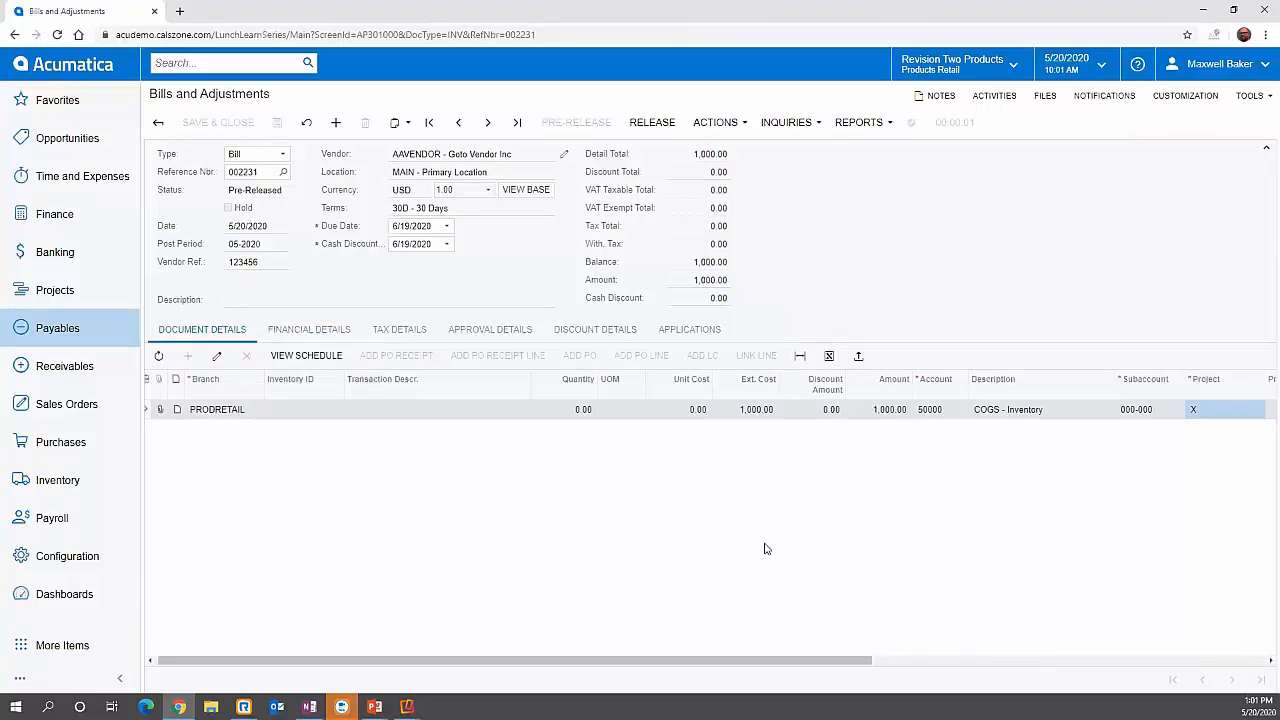
left_click(958, 413)
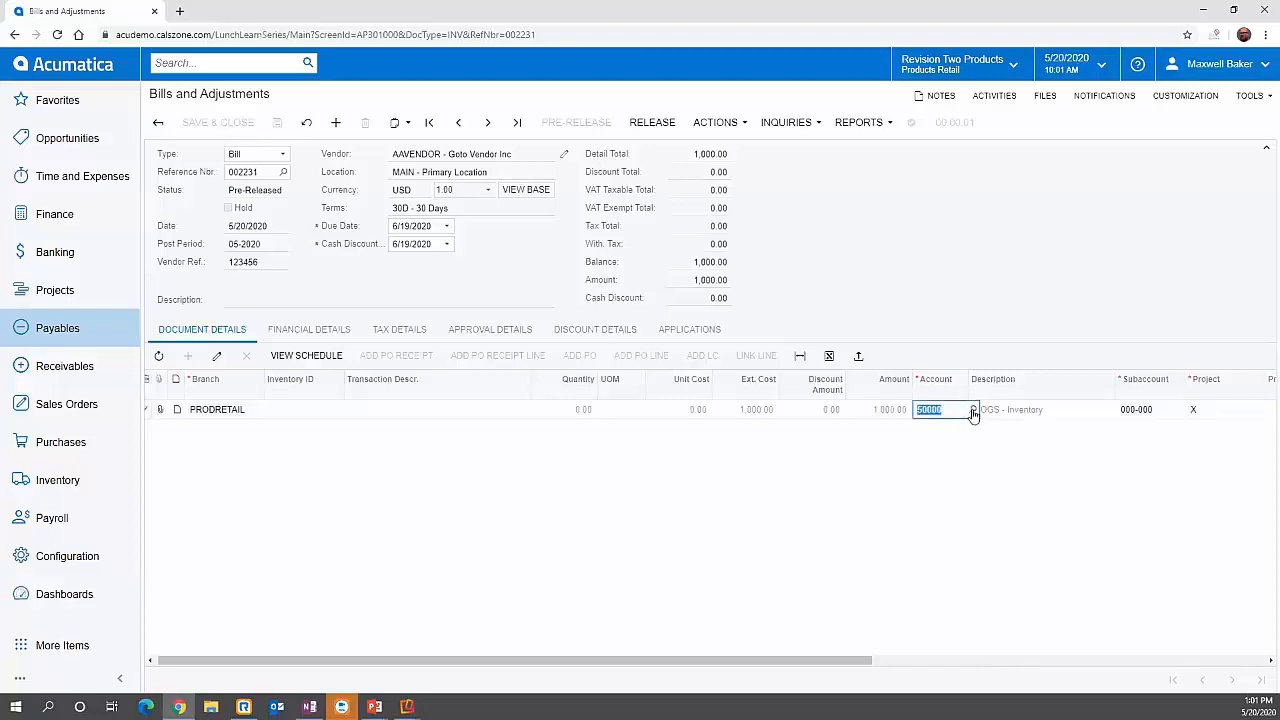
left_click(935, 312)
left_click(655, 128)
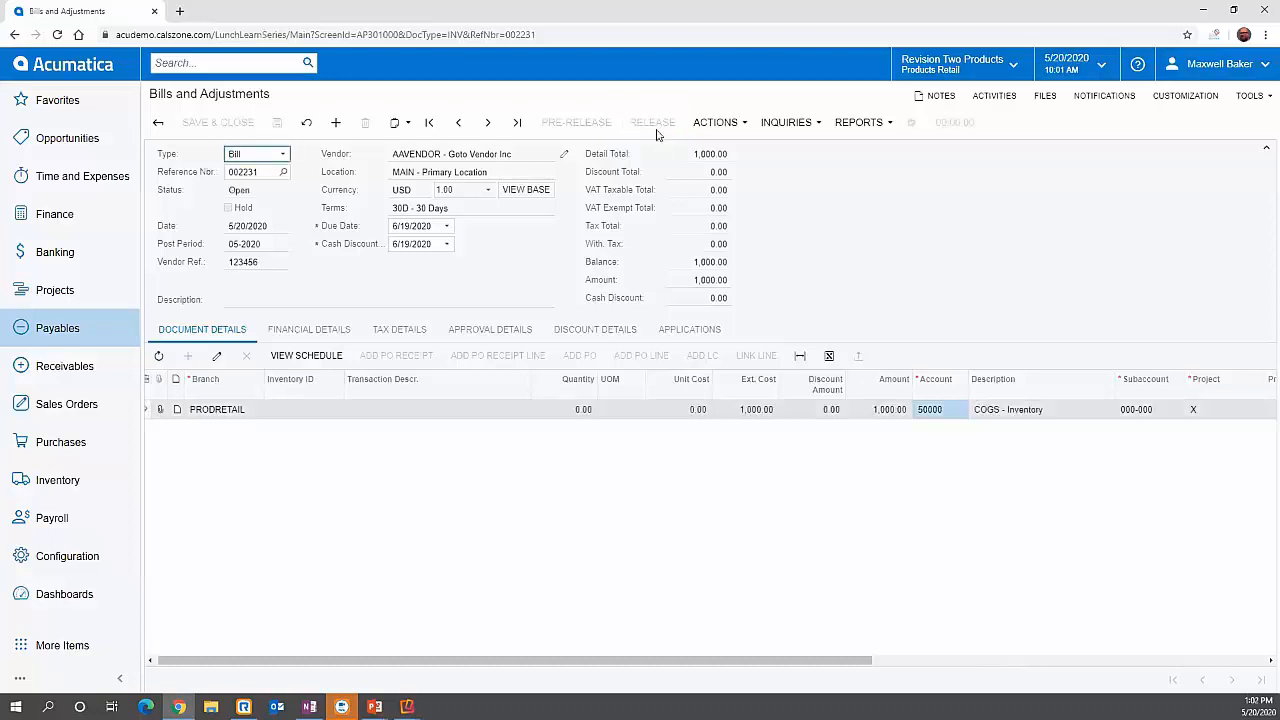
Examine the journal batch generated by the bill's release, and close it
left_click(306, 330)
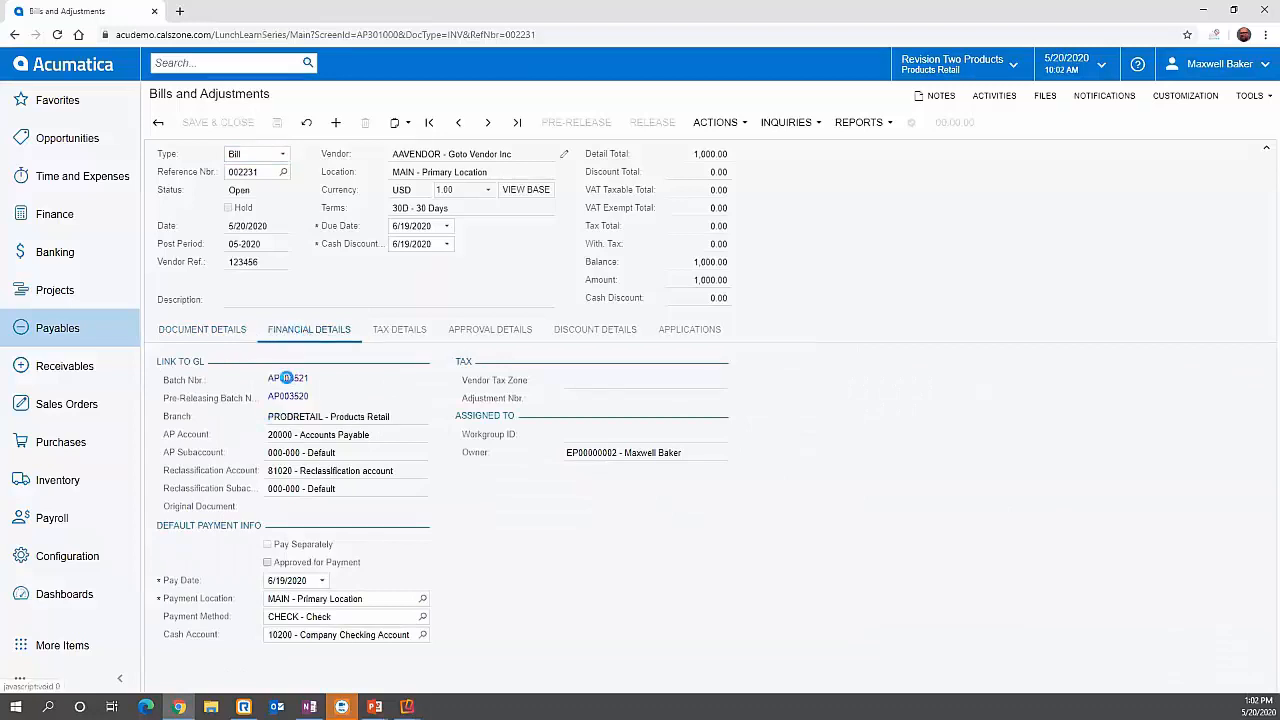
left_click(287, 379)
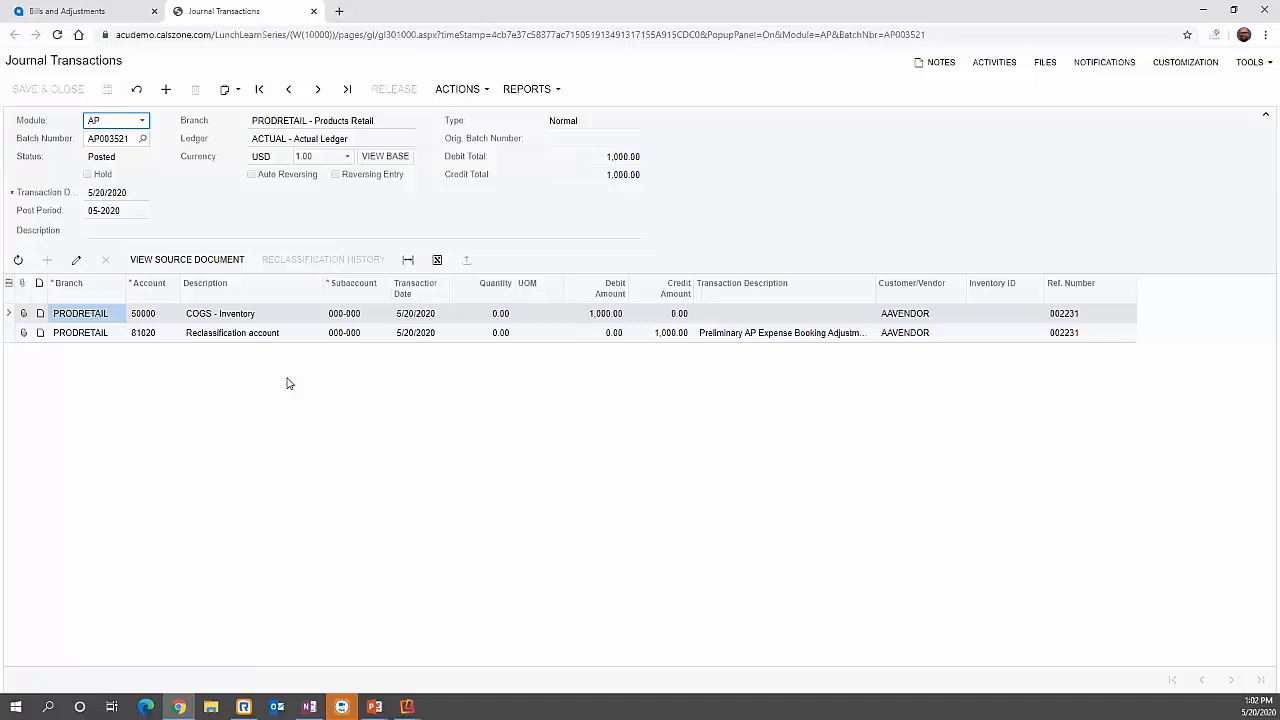
left_click(314, 11)
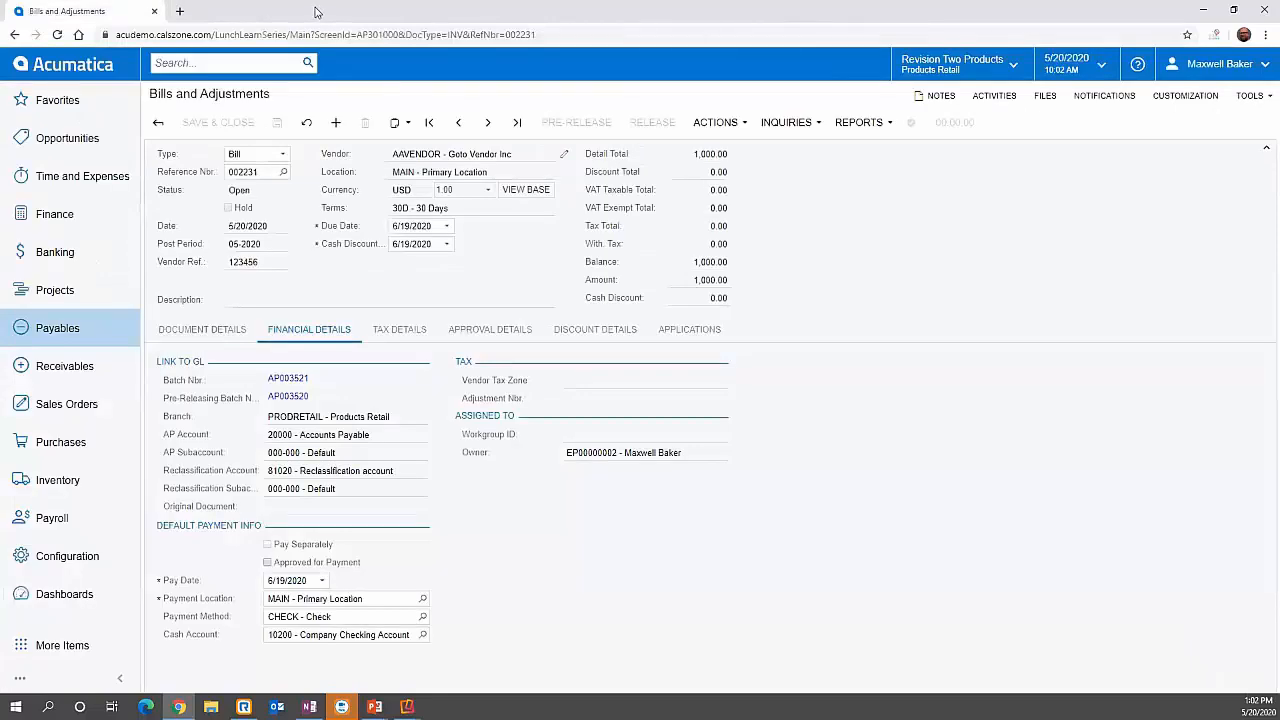
Create a new quick check in the Payables workspace for the first employee vendor matching "ep"
left_click(72, 330)
left_click(214, 264)
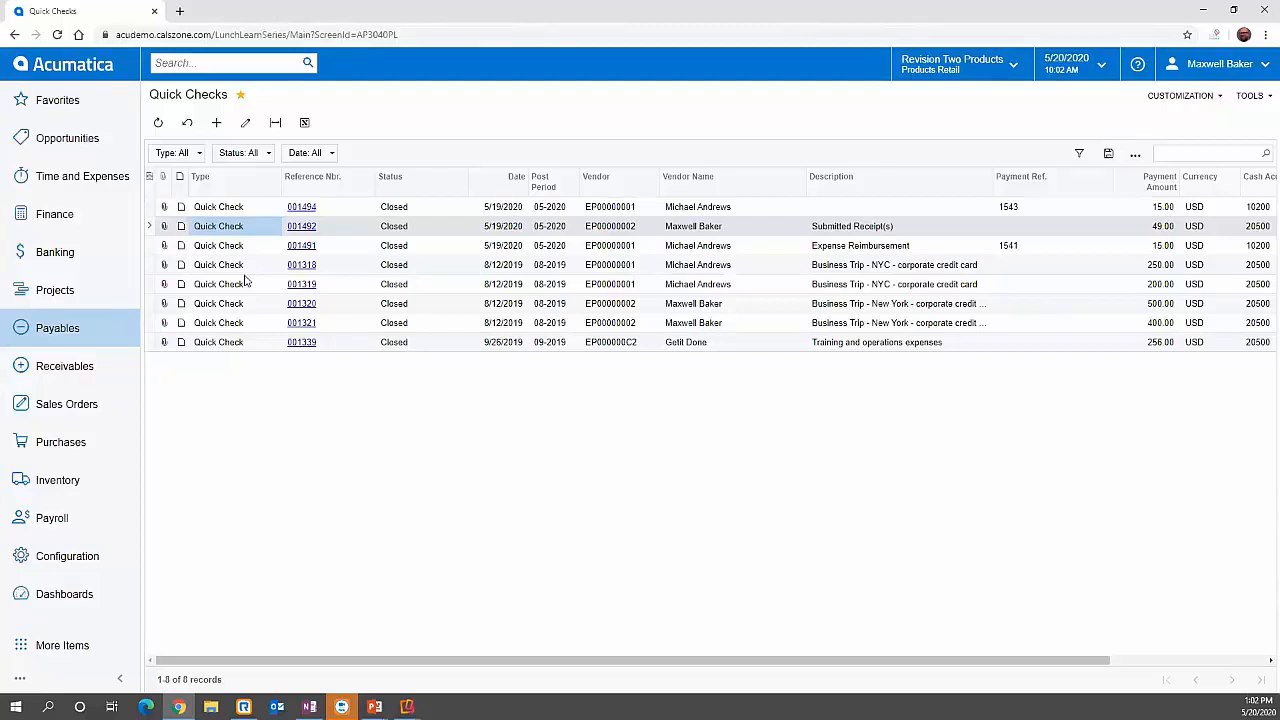
left_click(218, 124)
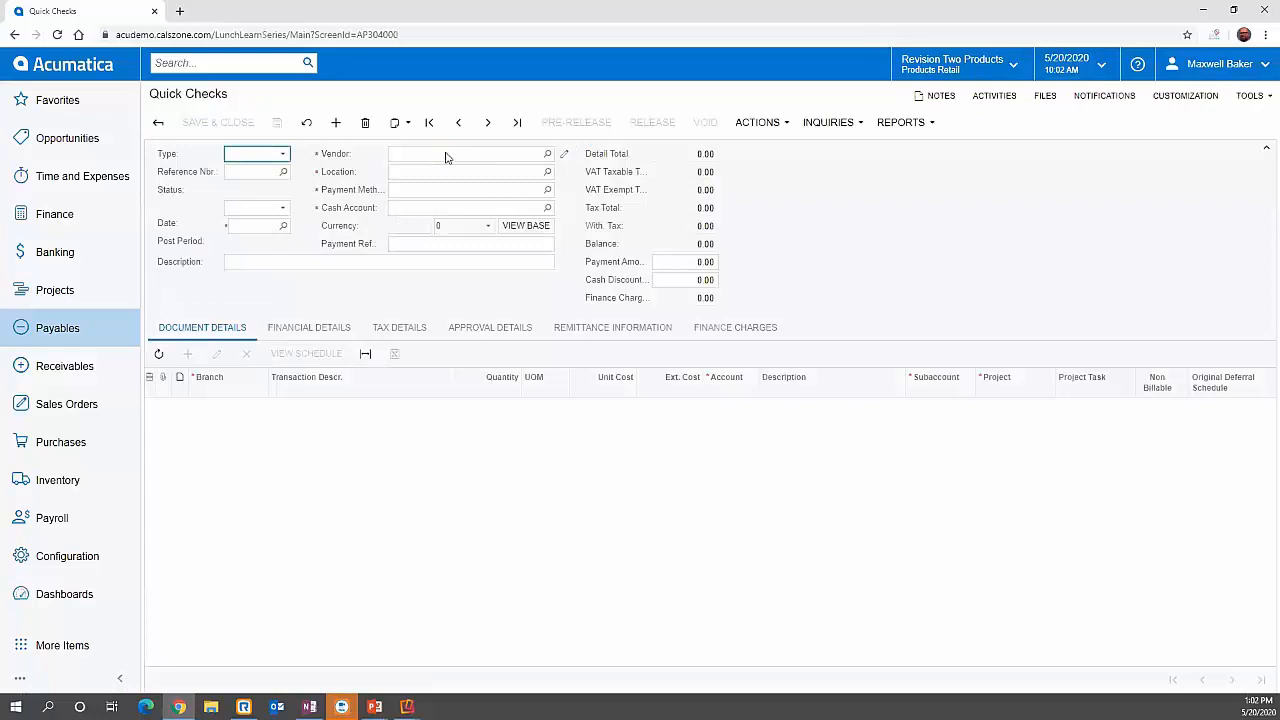
left_click(447, 153)
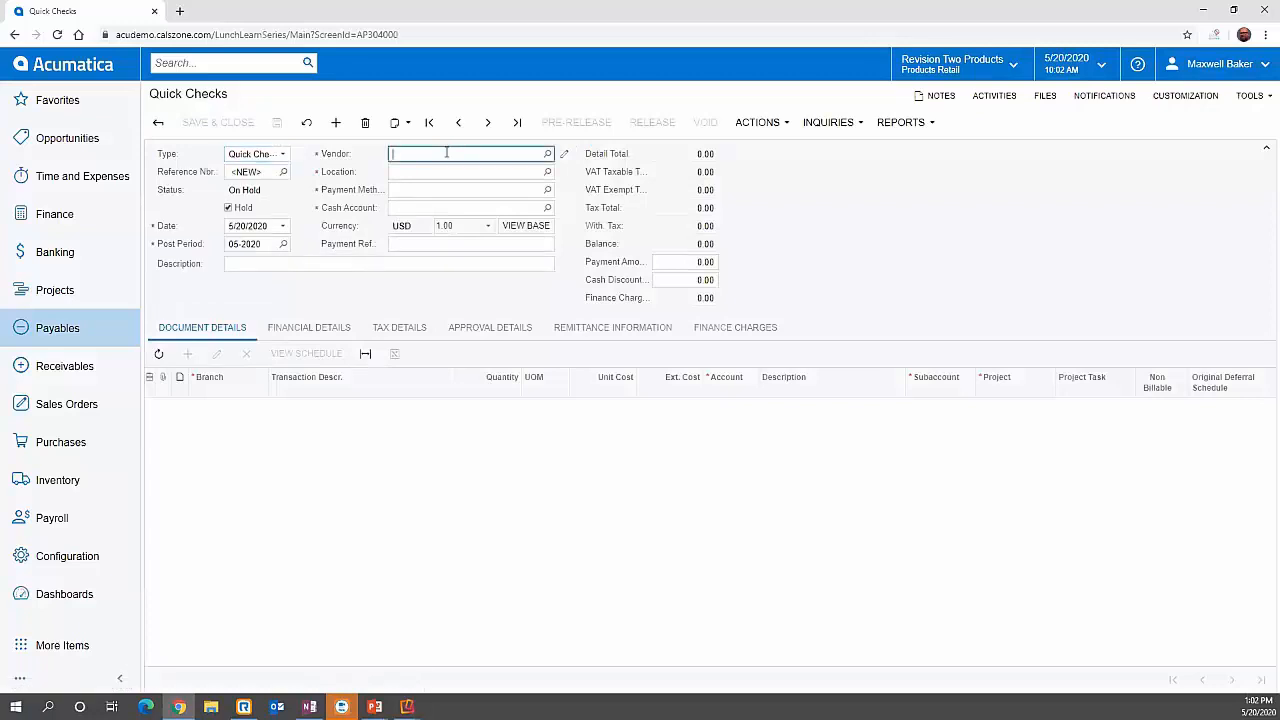
type("ep")
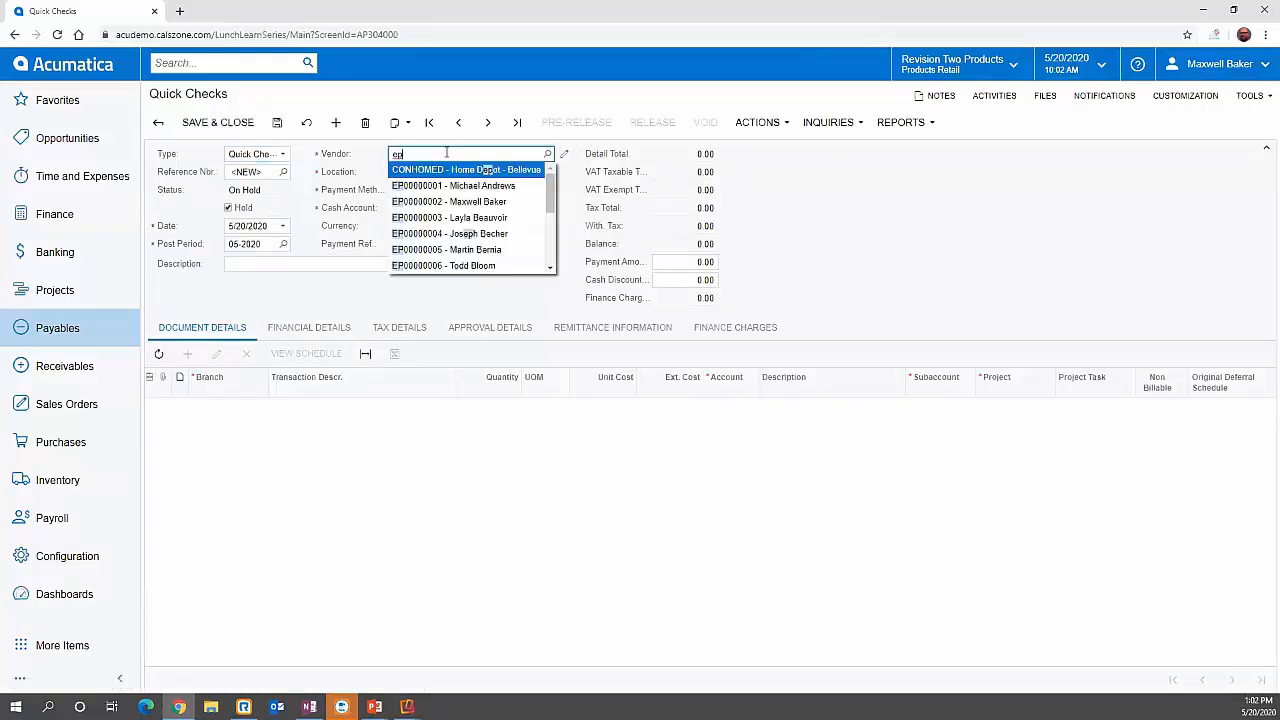
left_click(450, 186)
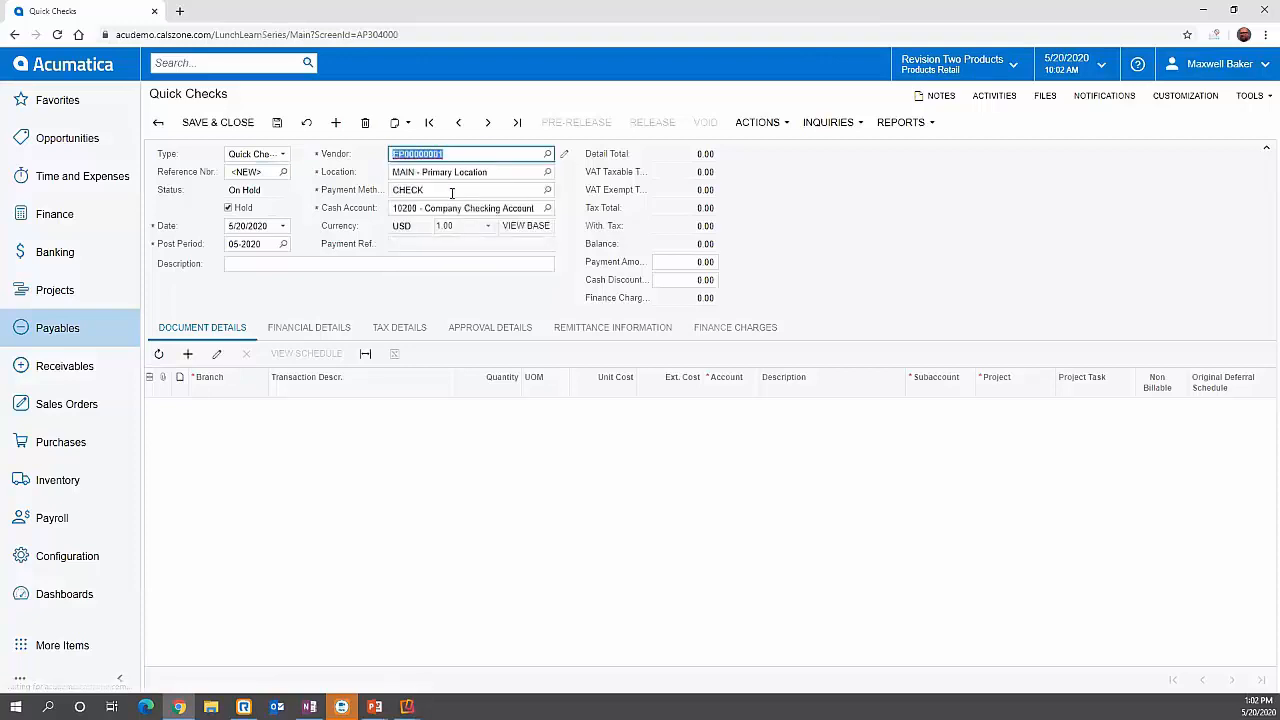
Add a detail line to the quick check with an extended cost of 15.00
left_click(188, 355)
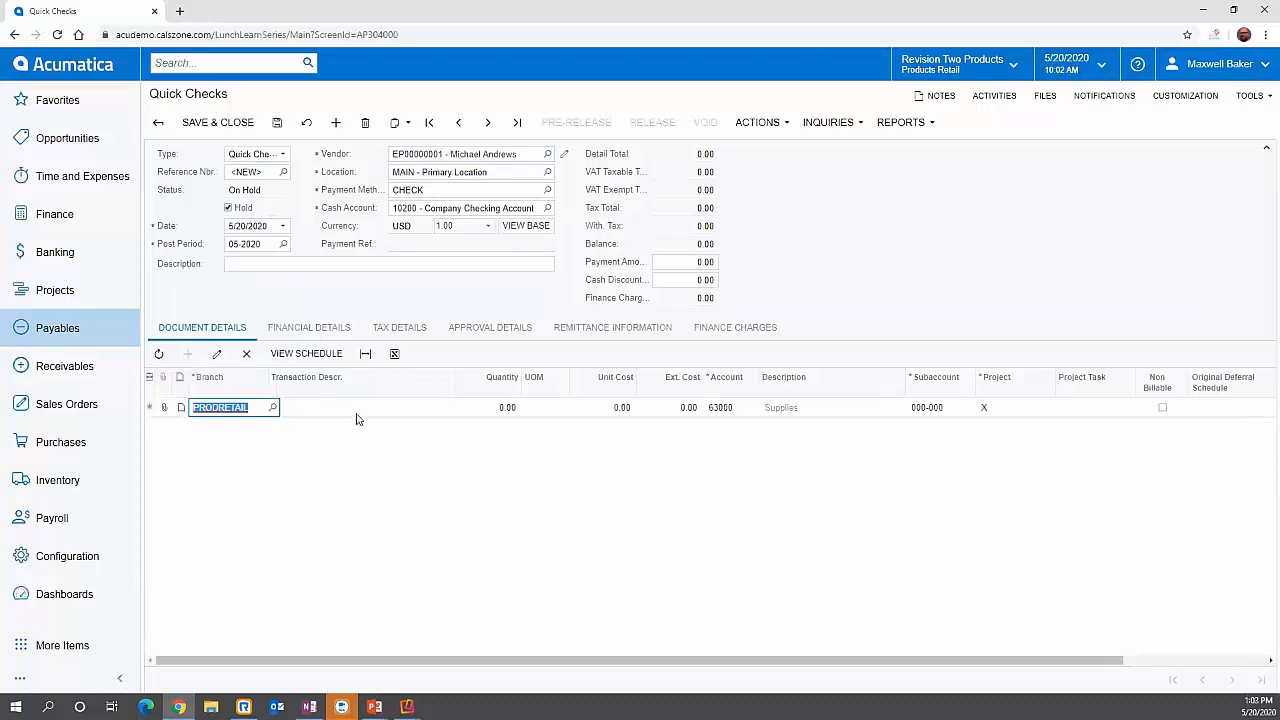
left_click(677, 410)
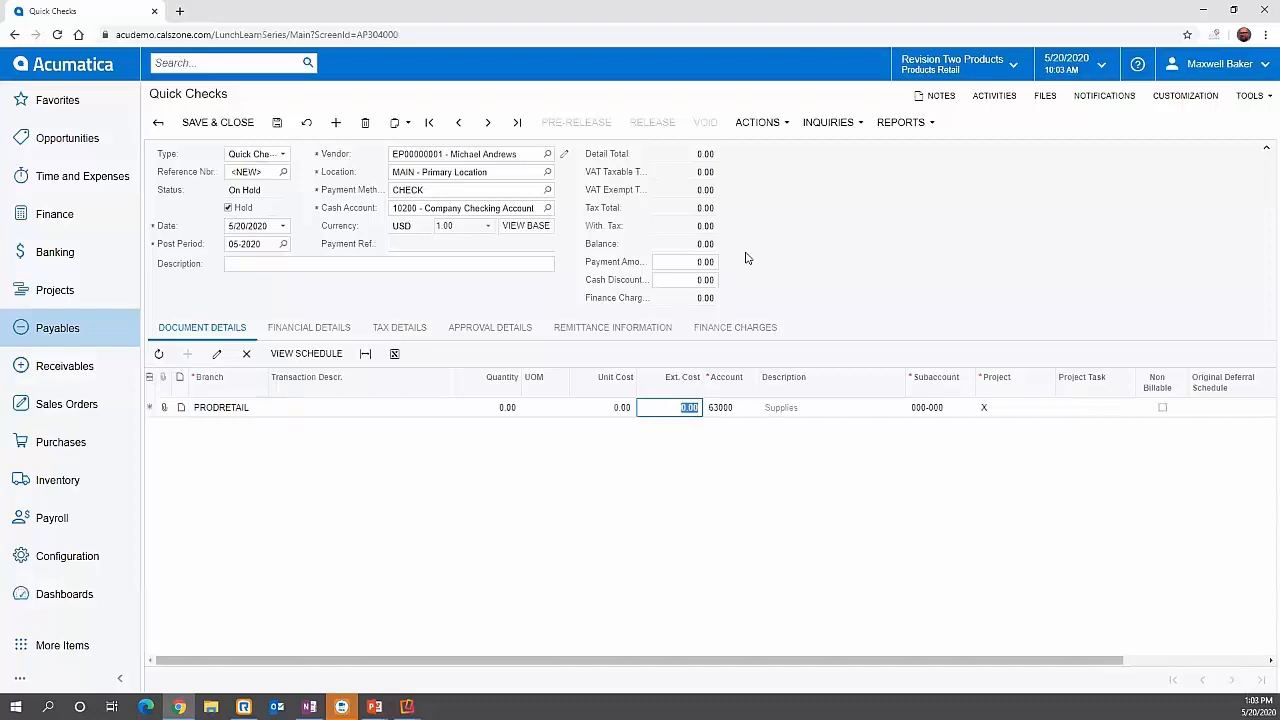
type("15")
left_click(800, 408)
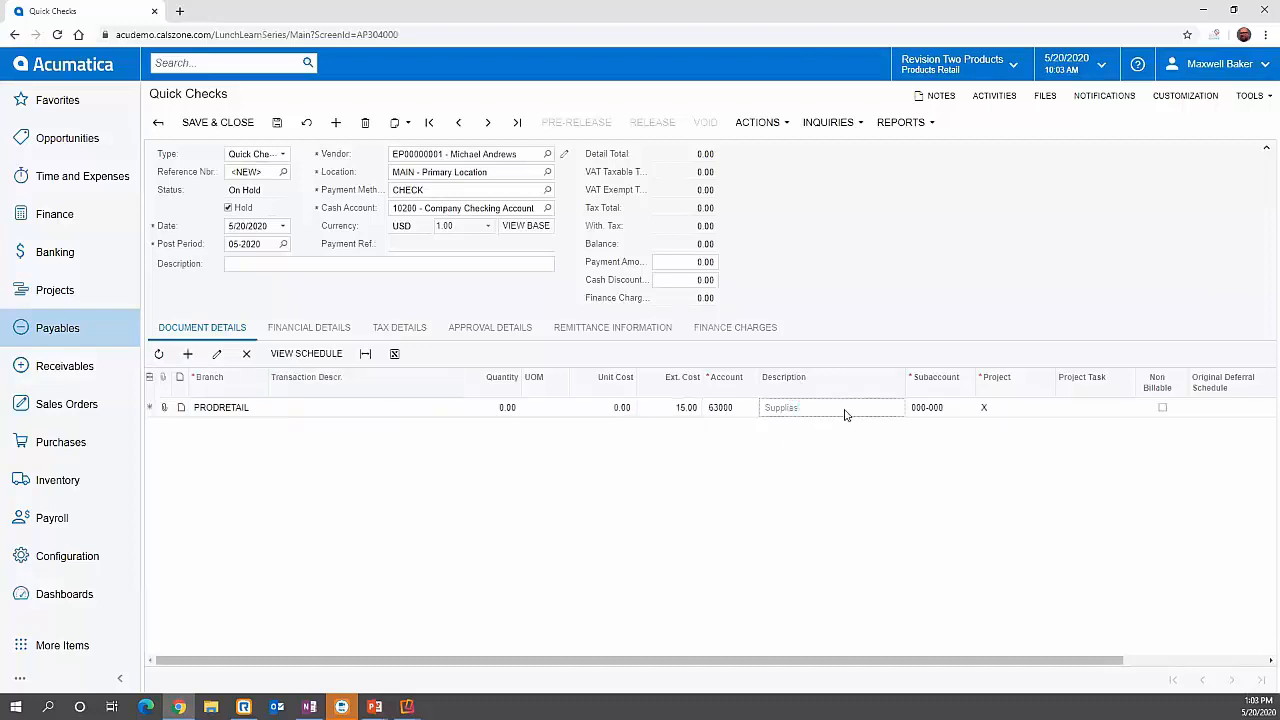
key("Tab")
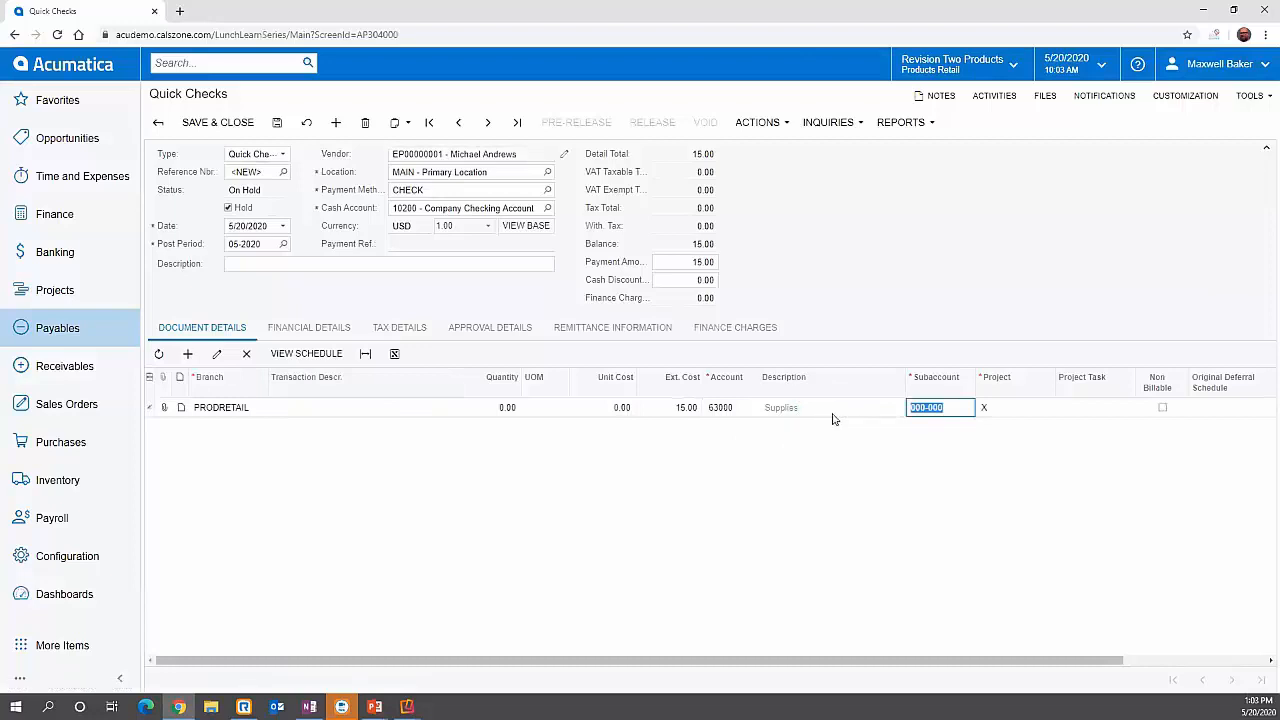
Look up "meal" to assign the Meals and Entertainment account to the detail line, and set the project to X
left_click(750, 410)
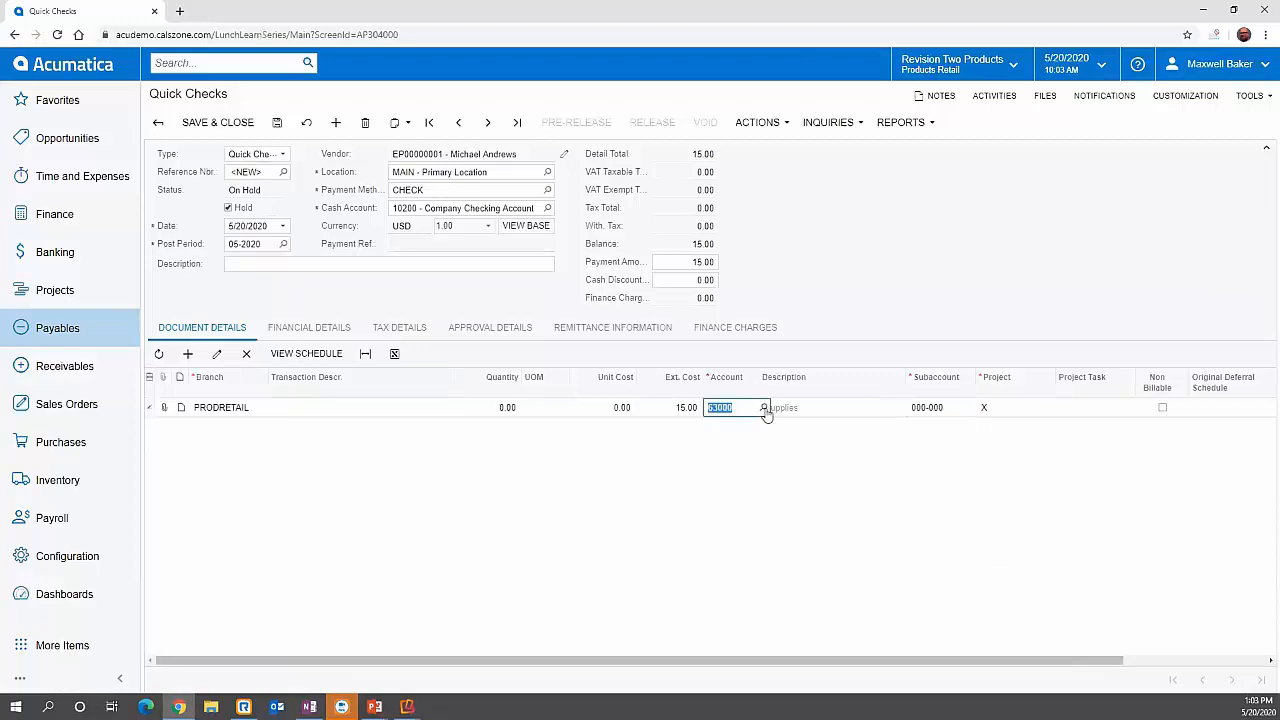
left_click(764, 409)
type("meal")
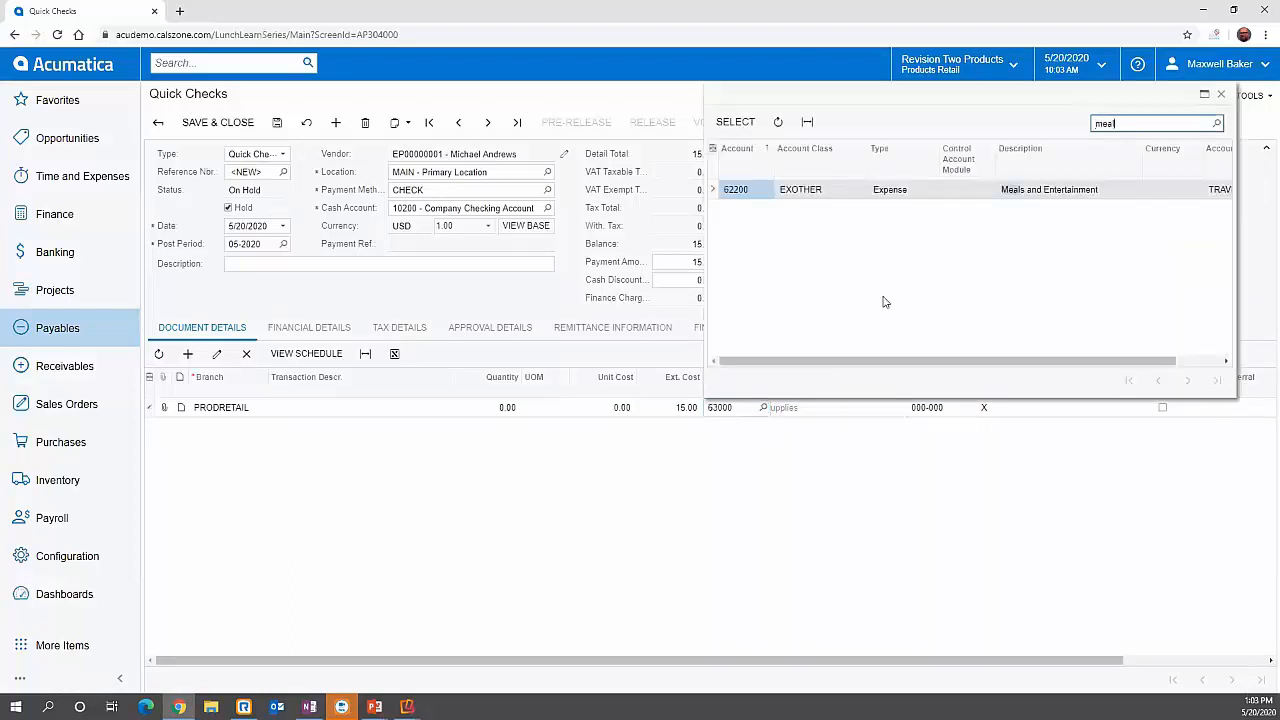
left_click(750, 123)
left_click(1020, 411)
type("x")
key("Tab")
key("Tab")
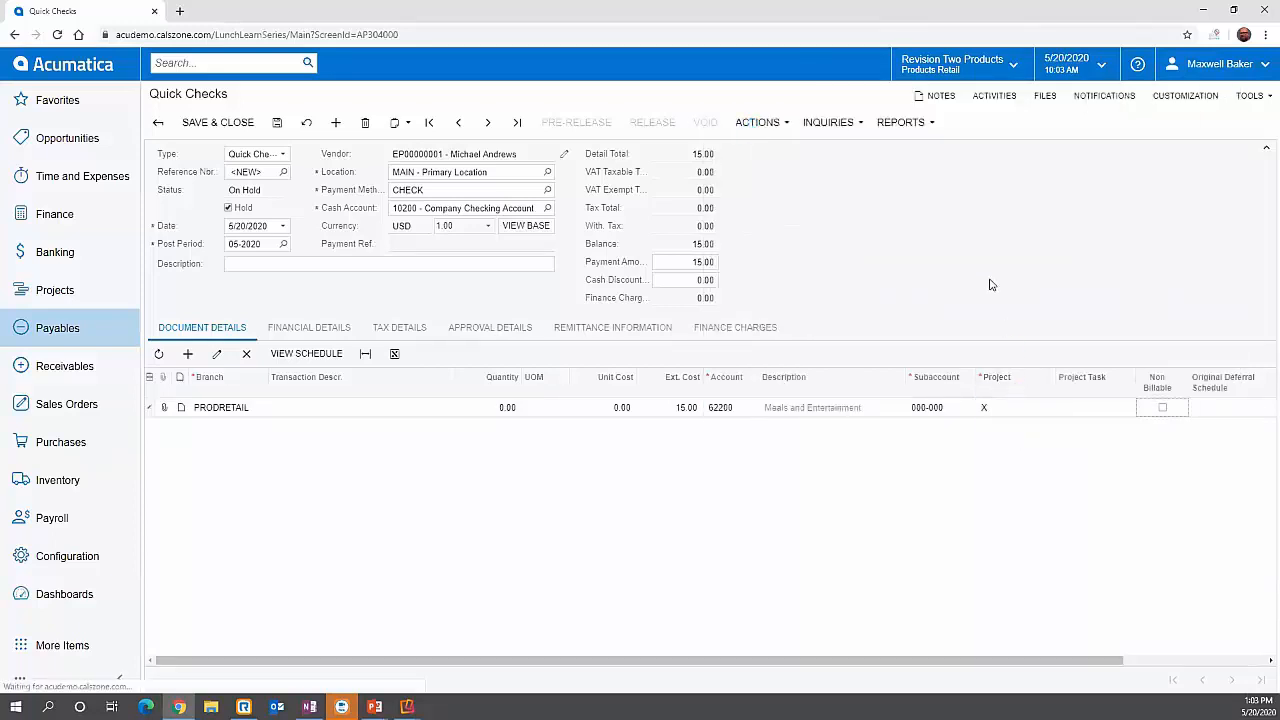
Save the quick check with the hold removed, and process it for check printing
left_click(229, 207)
left_click(272, 123)
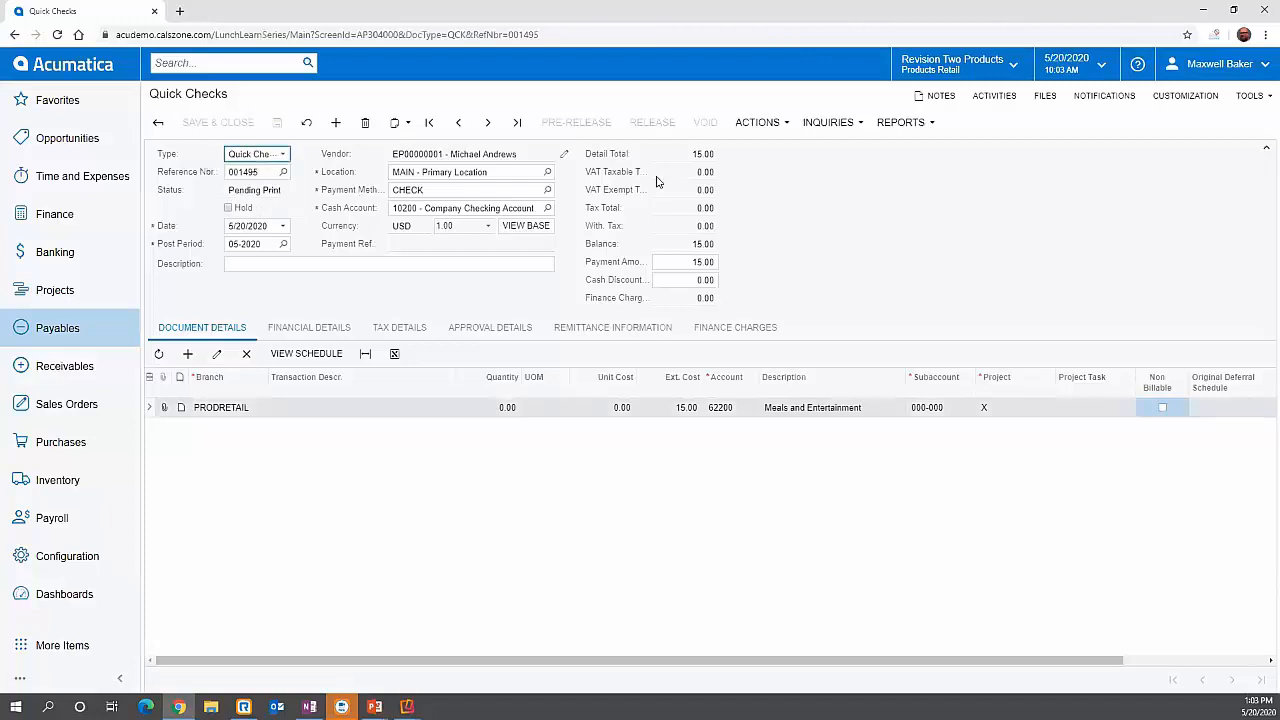
left_click(760, 122)
left_click(775, 182)
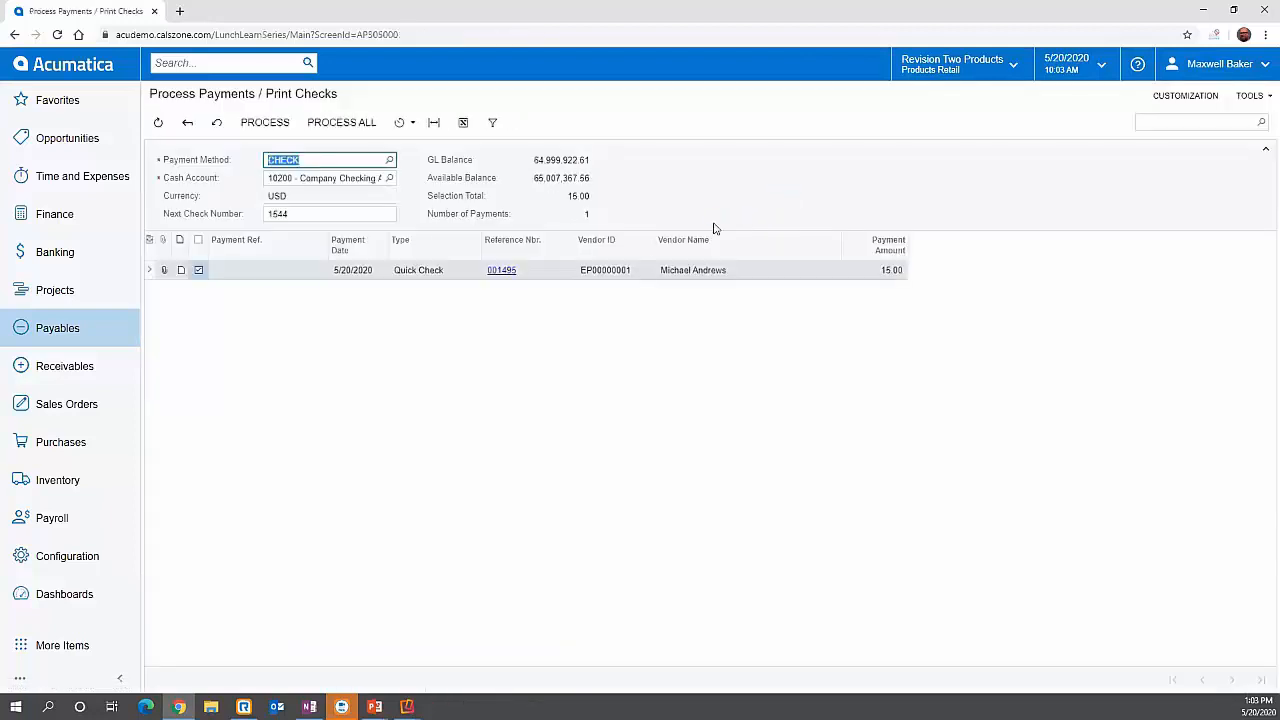
left_click(257, 127)
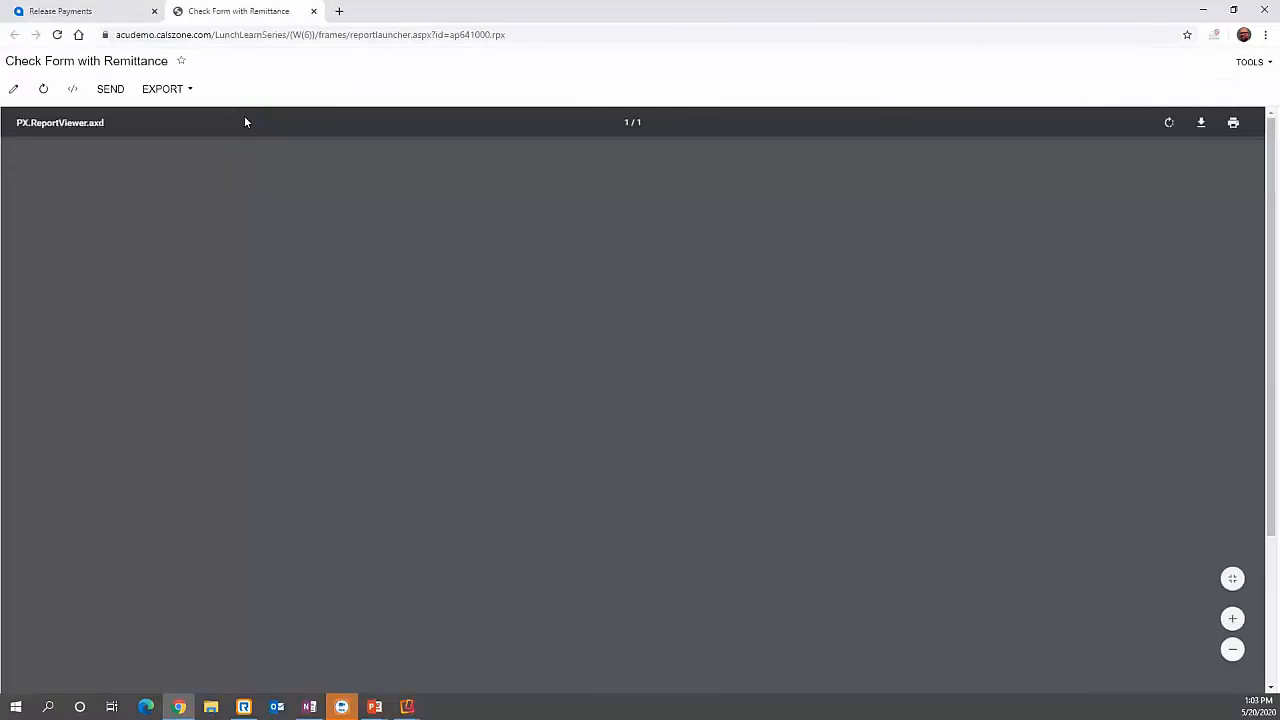
Review the generated check form and close it, and release the quick check's payment
scroll(436, 402, "down", 5)
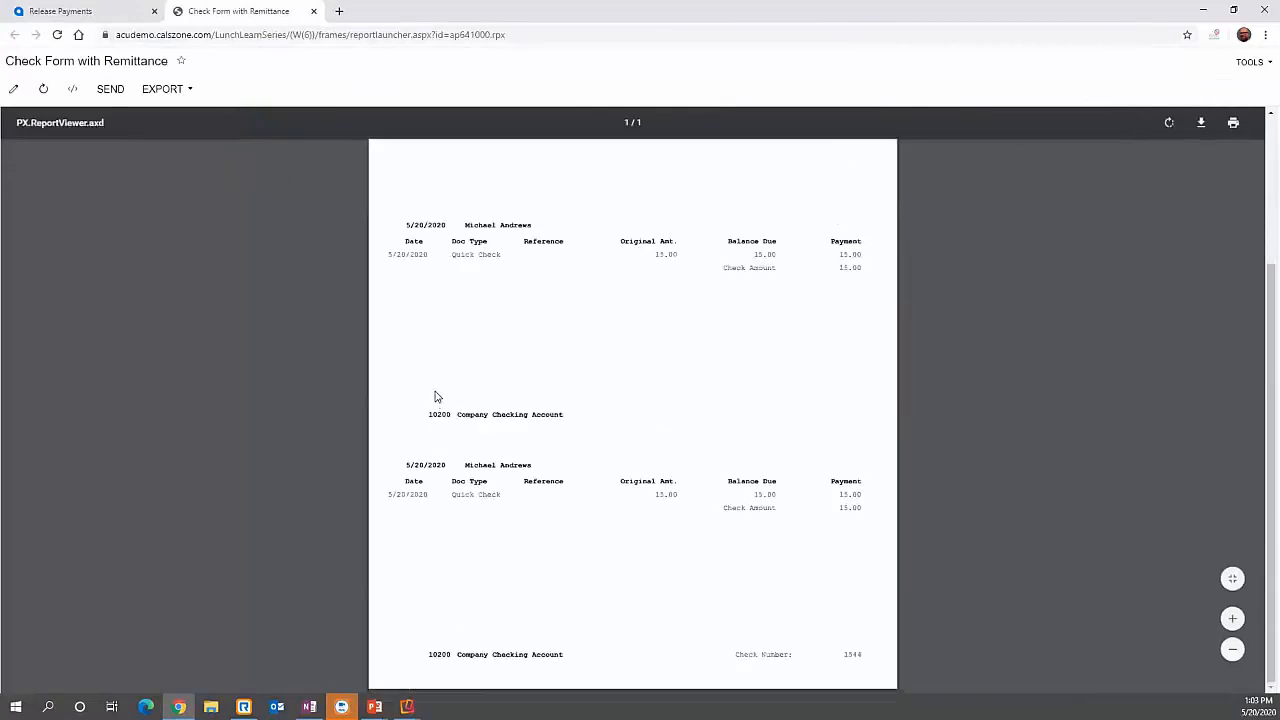
scroll(434, 394, "up", 5)
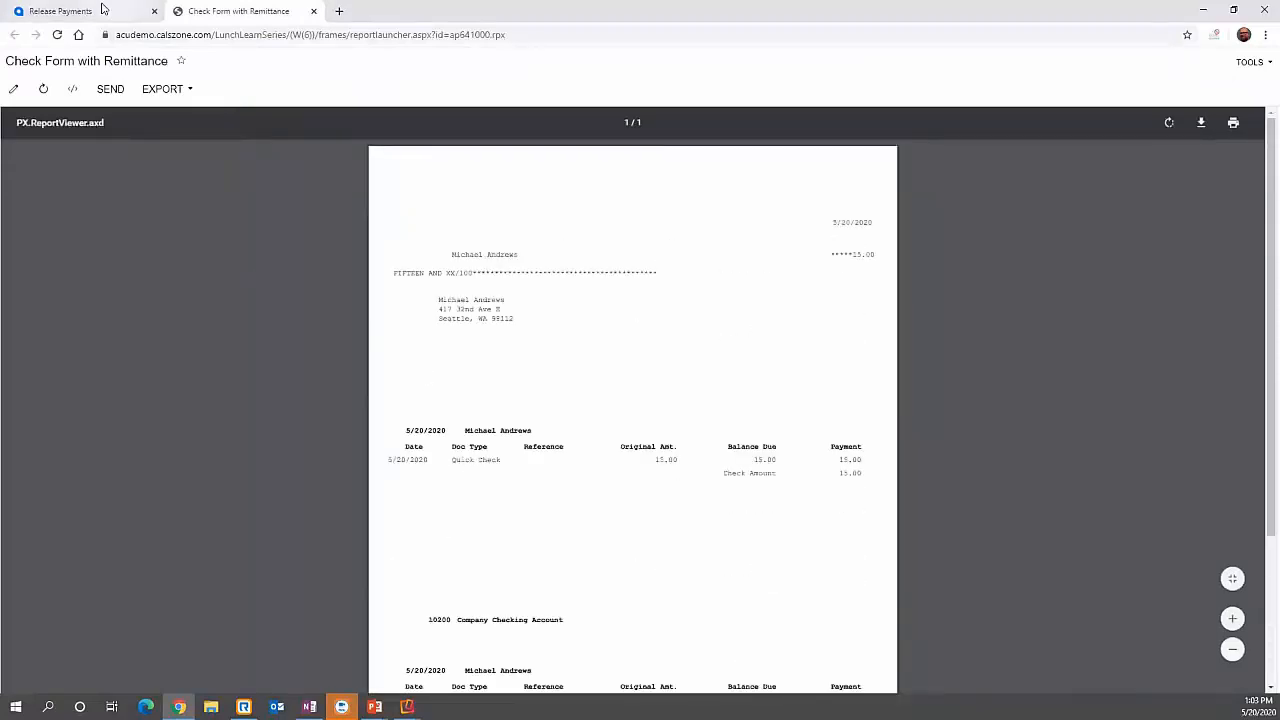
left_click(314, 11)
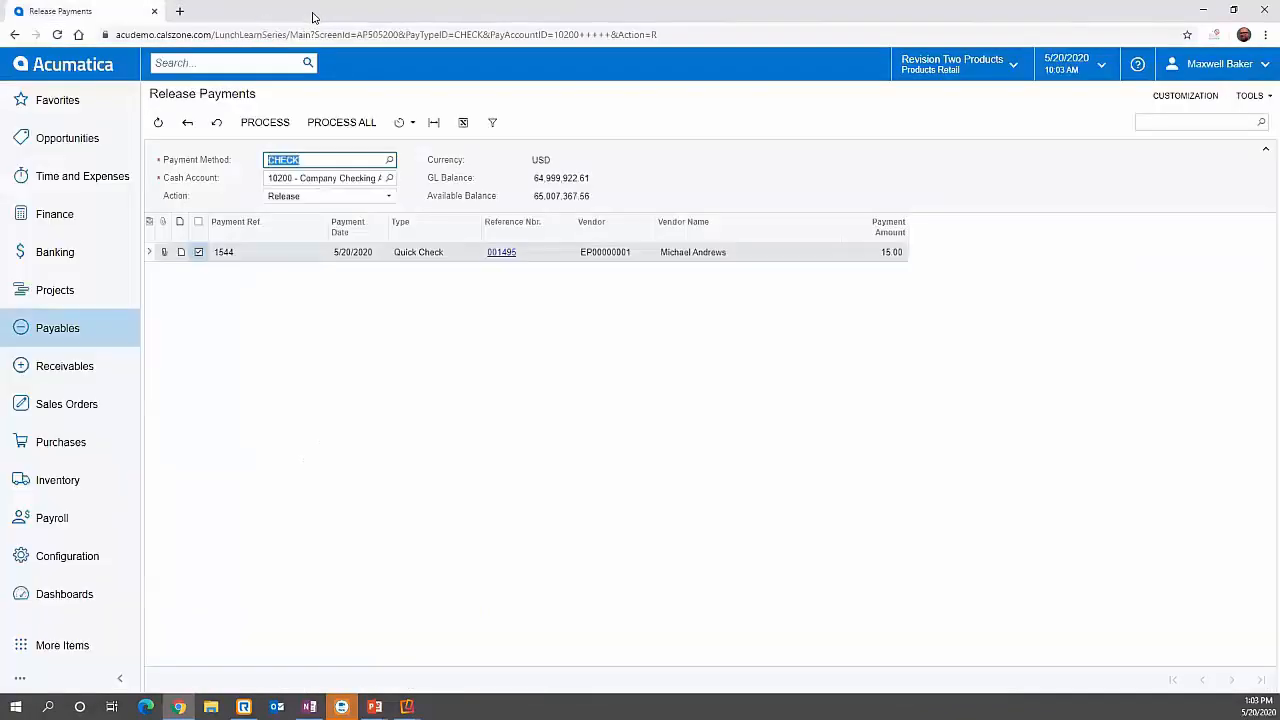
left_click(265, 123)
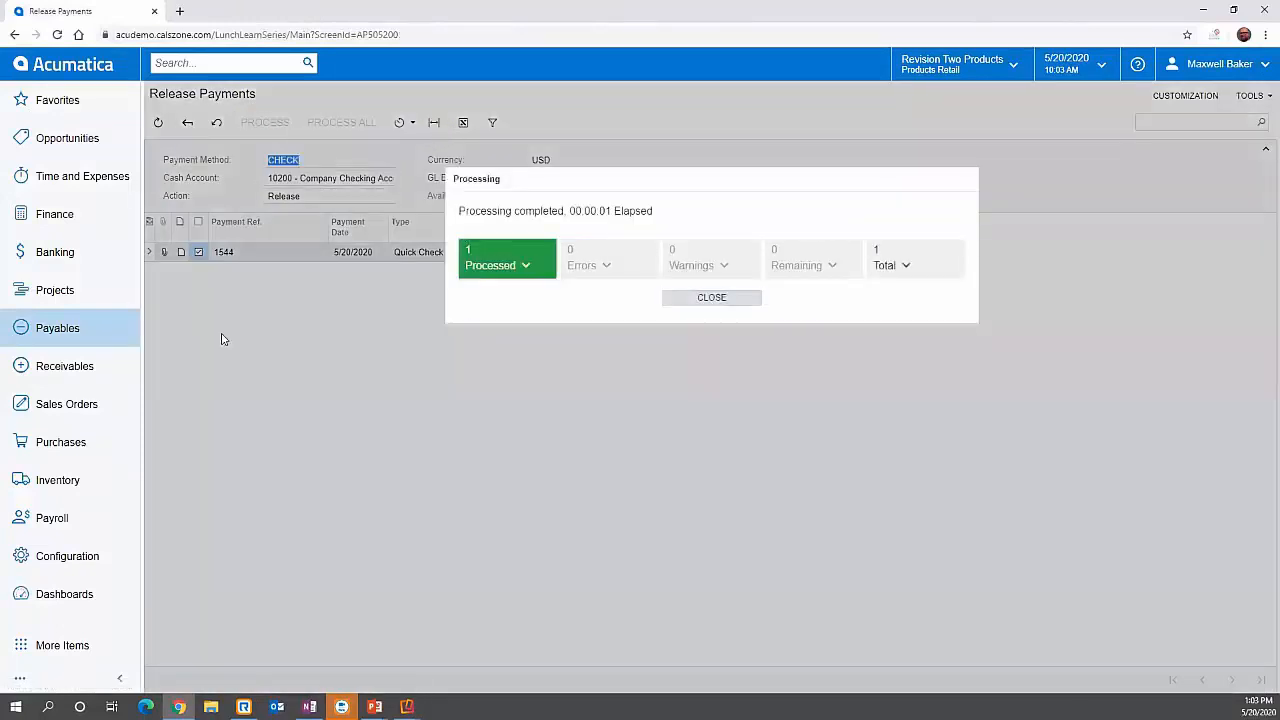
left_click(697, 299)
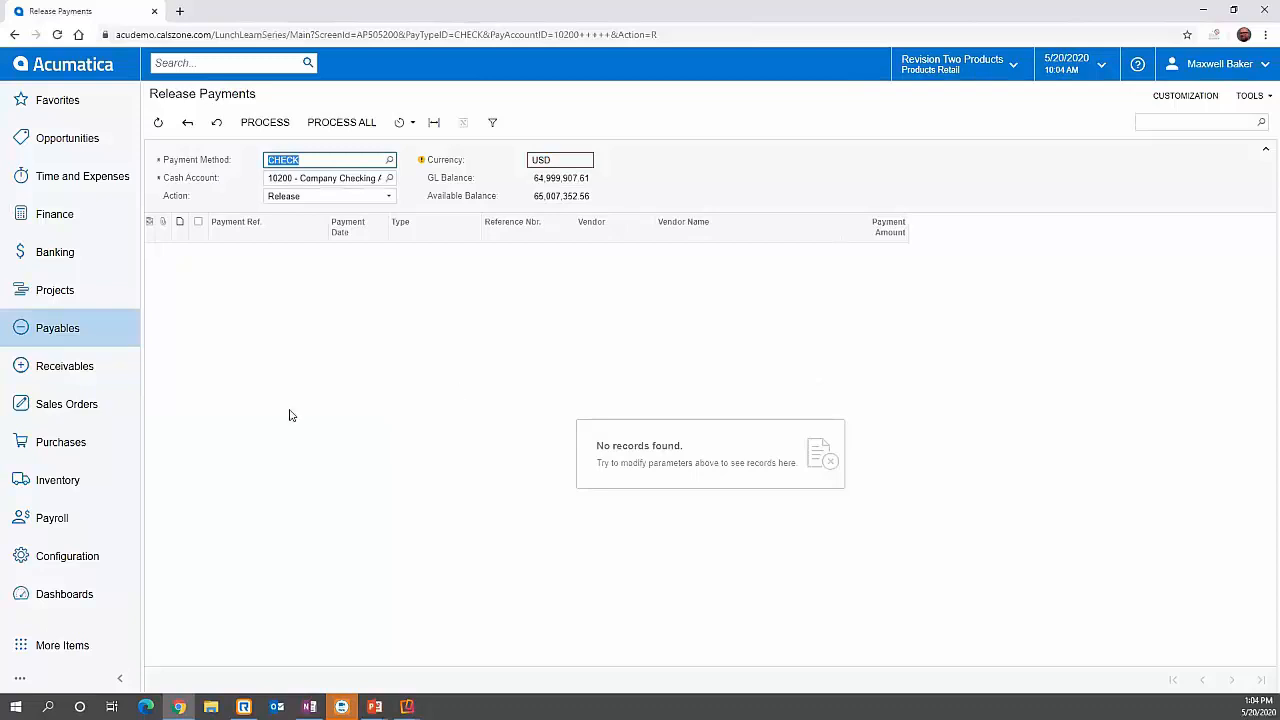
Open Prepare Payments from the Payables workspace with payment method CHECK and the Company Checking Account as cash account
left_click(89, 333)
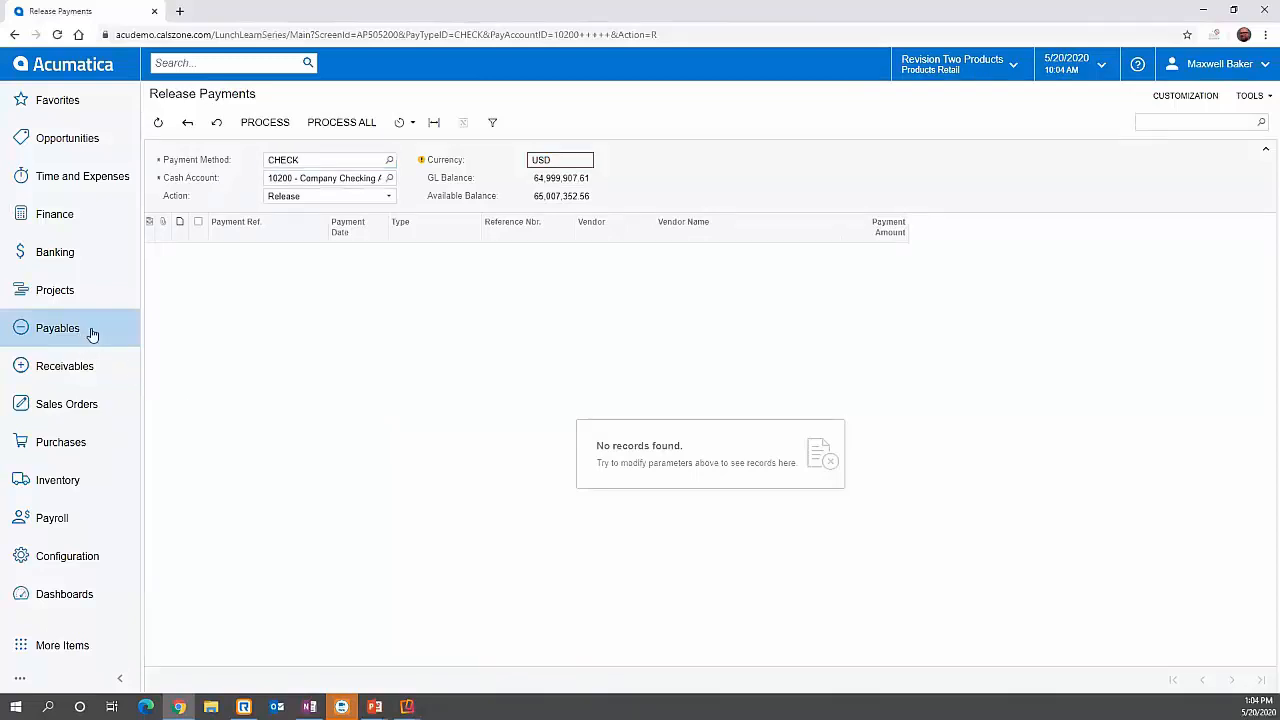
left_click(424, 248)
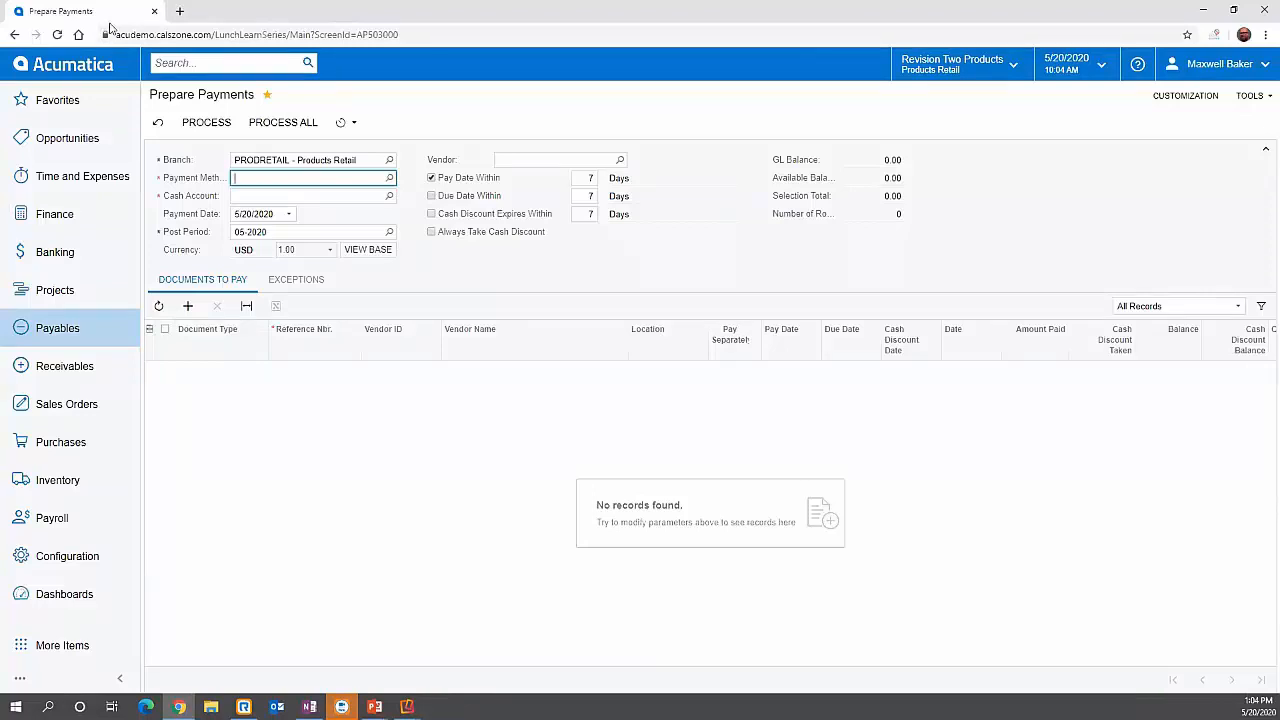
left_click(389, 178)
double_click(288, 303)
left_click(388, 195)
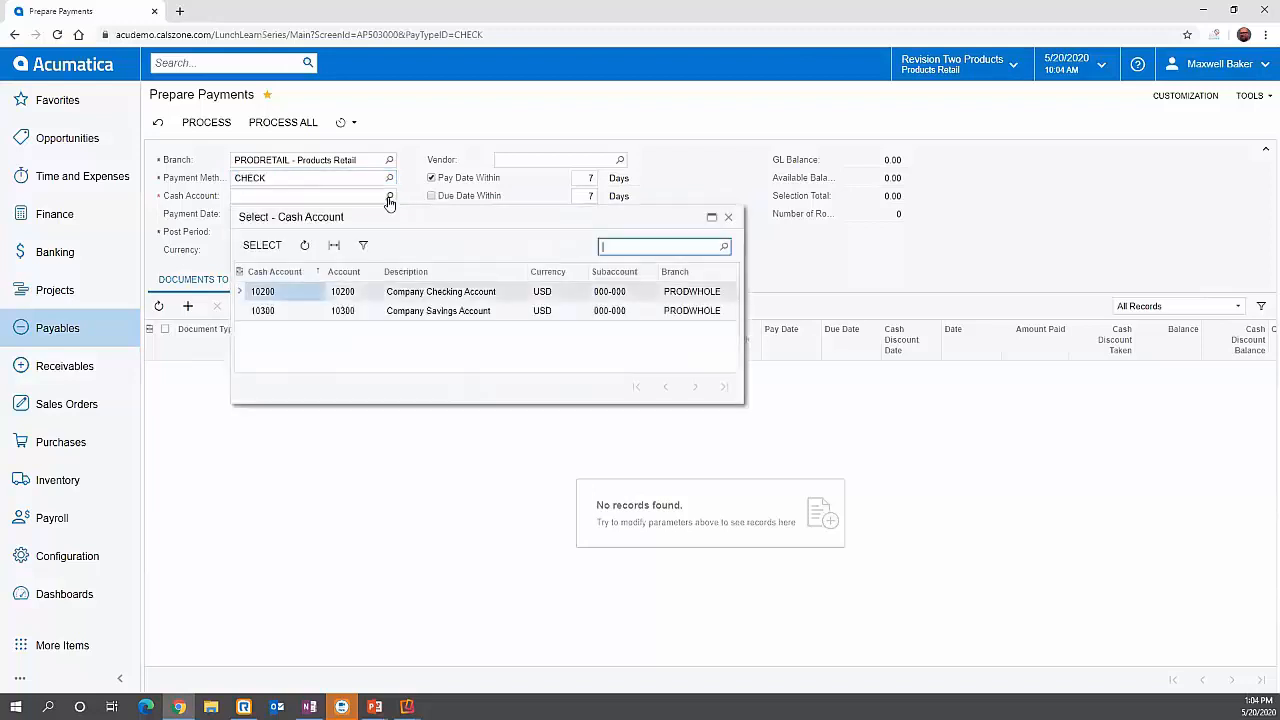
left_click(243, 243)
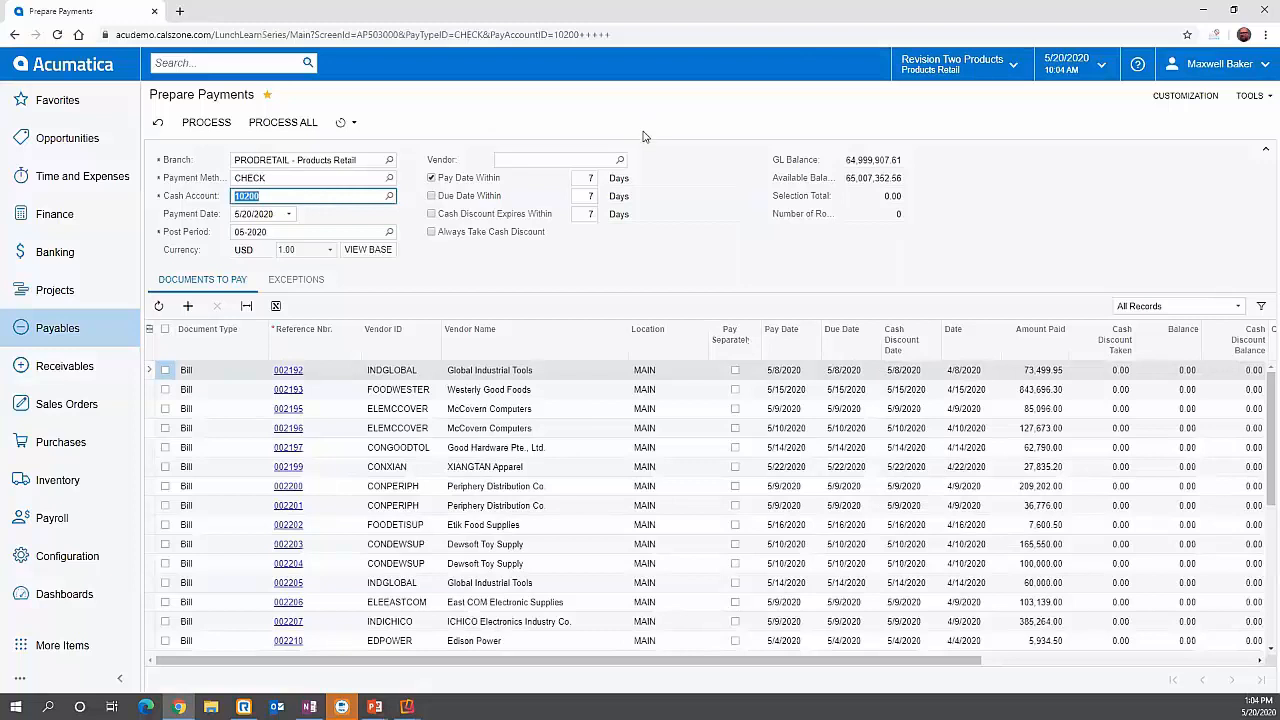
Filter the documents to pay by a pay date within 1 day and a due date within 1 day
left_click(592, 178)
type("1")
left_click(621, 256)
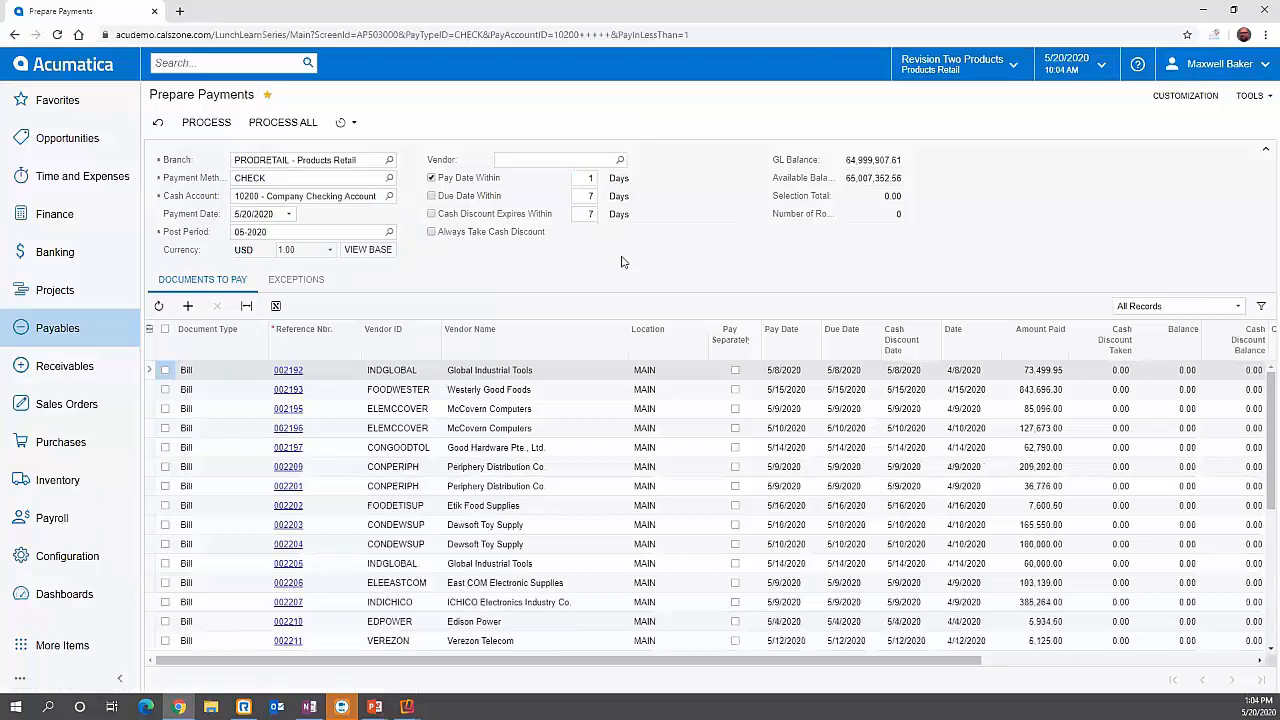
left_click(432, 196)
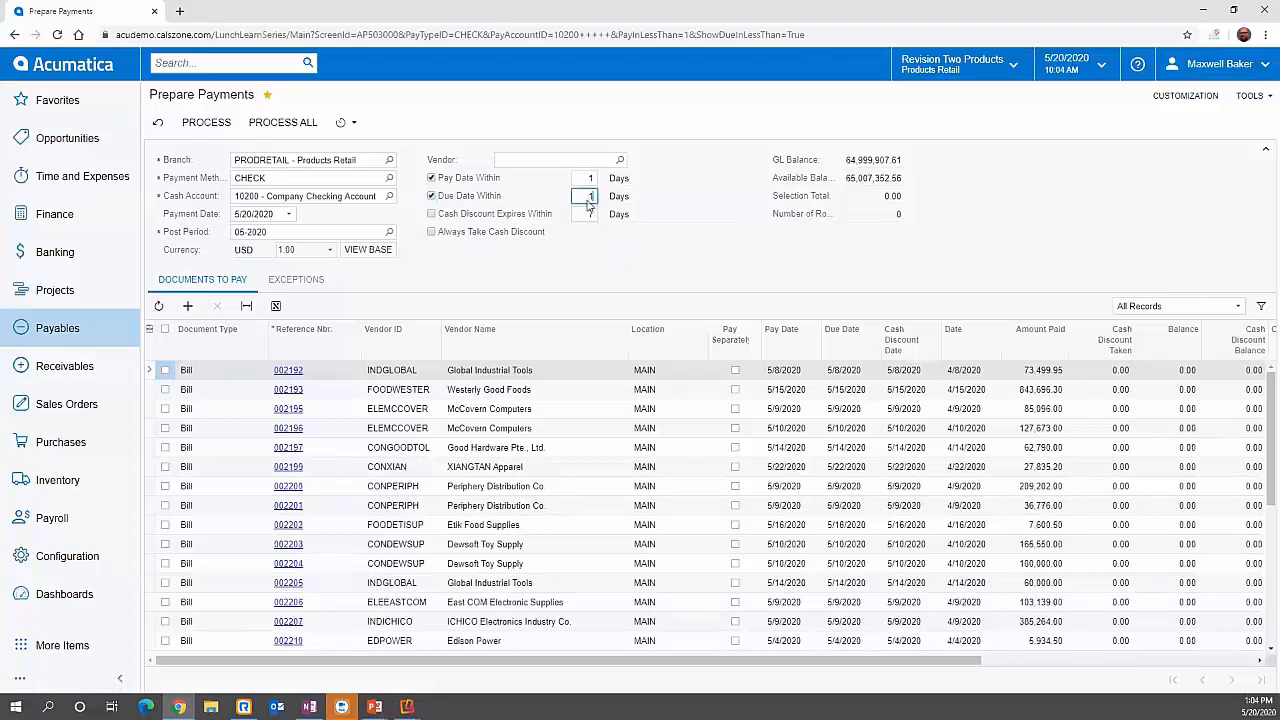
left_click(590, 277)
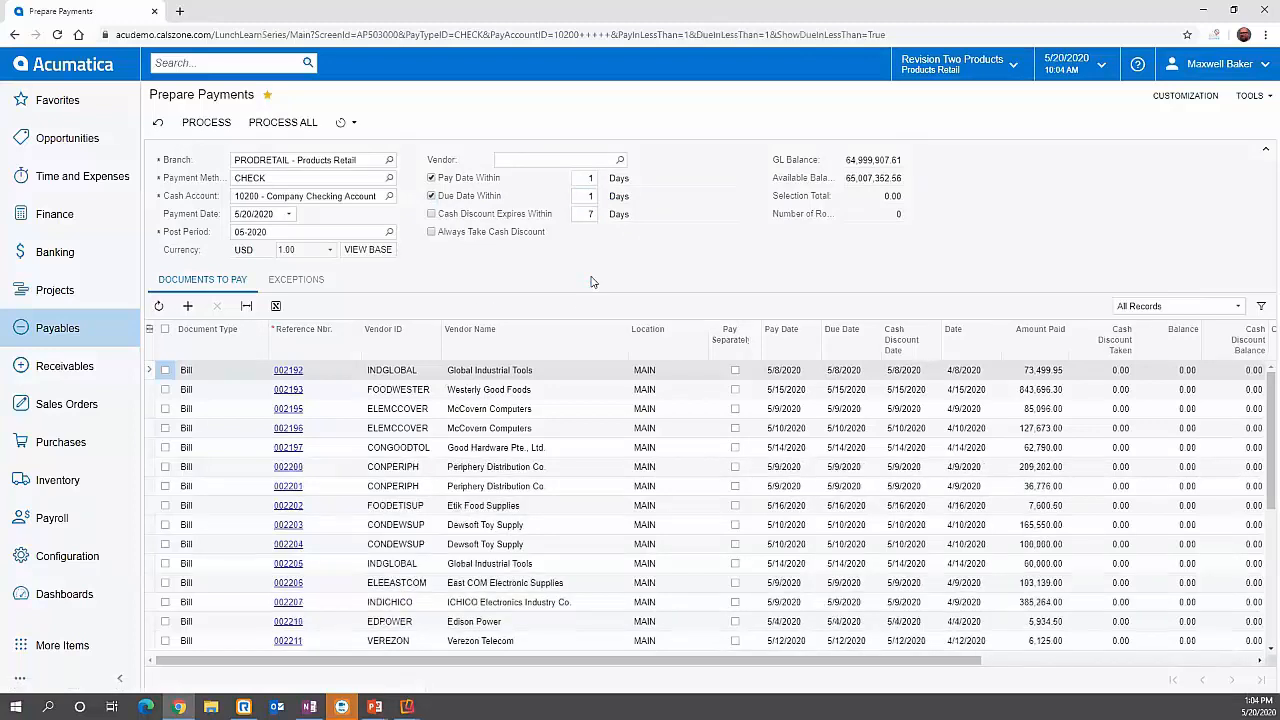
Select the first six bills in the documents to pay, from Global Industrial Tools through the first Periphery Distribution Co. bill
left_click(166, 370)
left_click(165, 389)
left_click(165, 409)
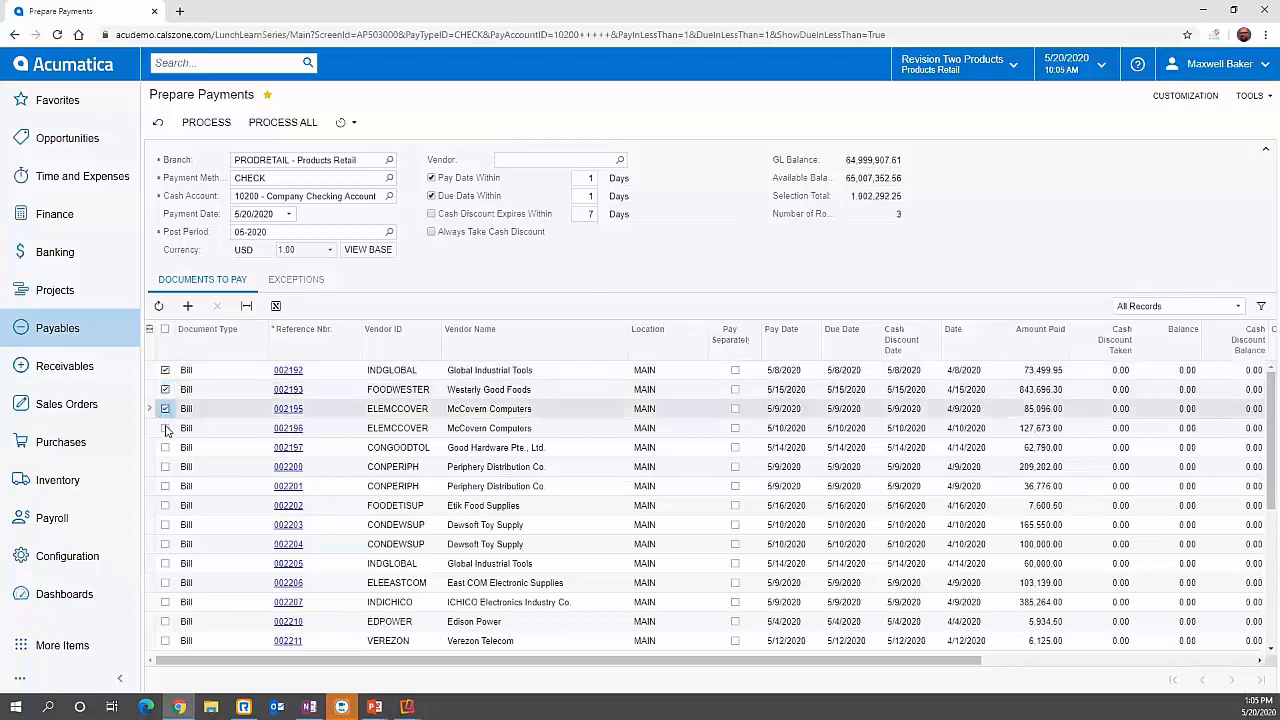
left_click(165, 428)
left_click(165, 448)
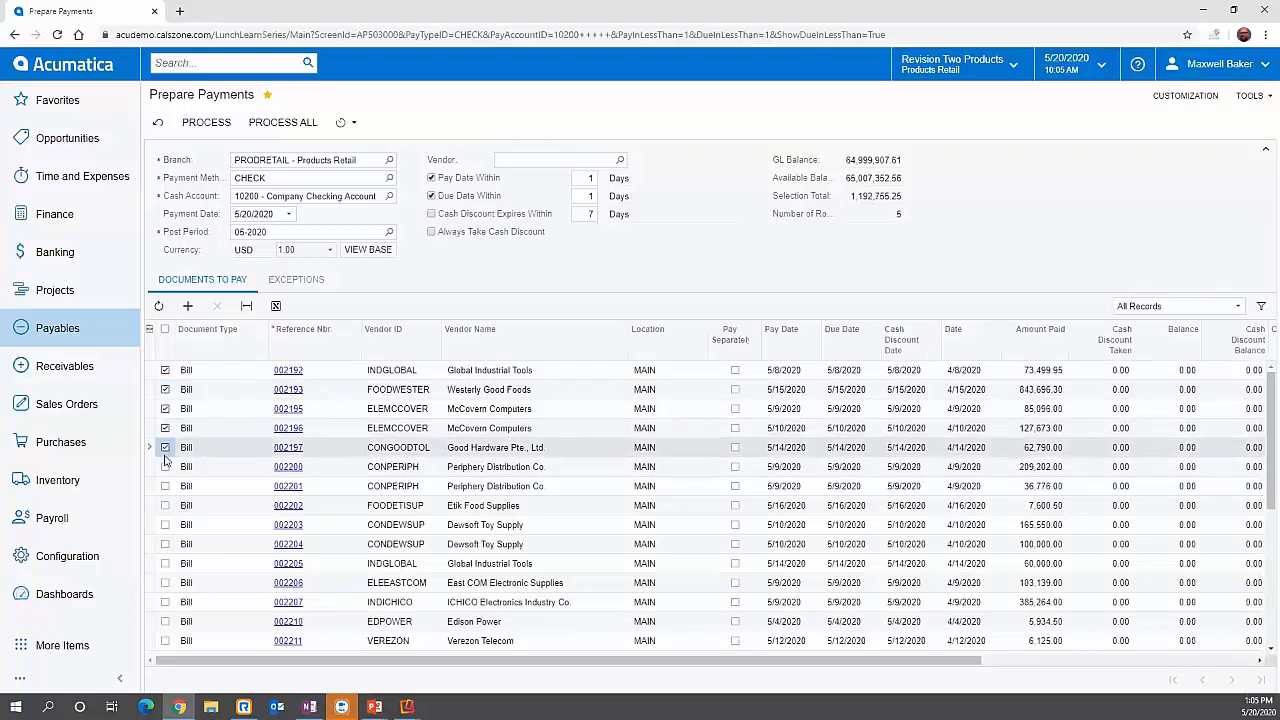
left_click(165, 467)
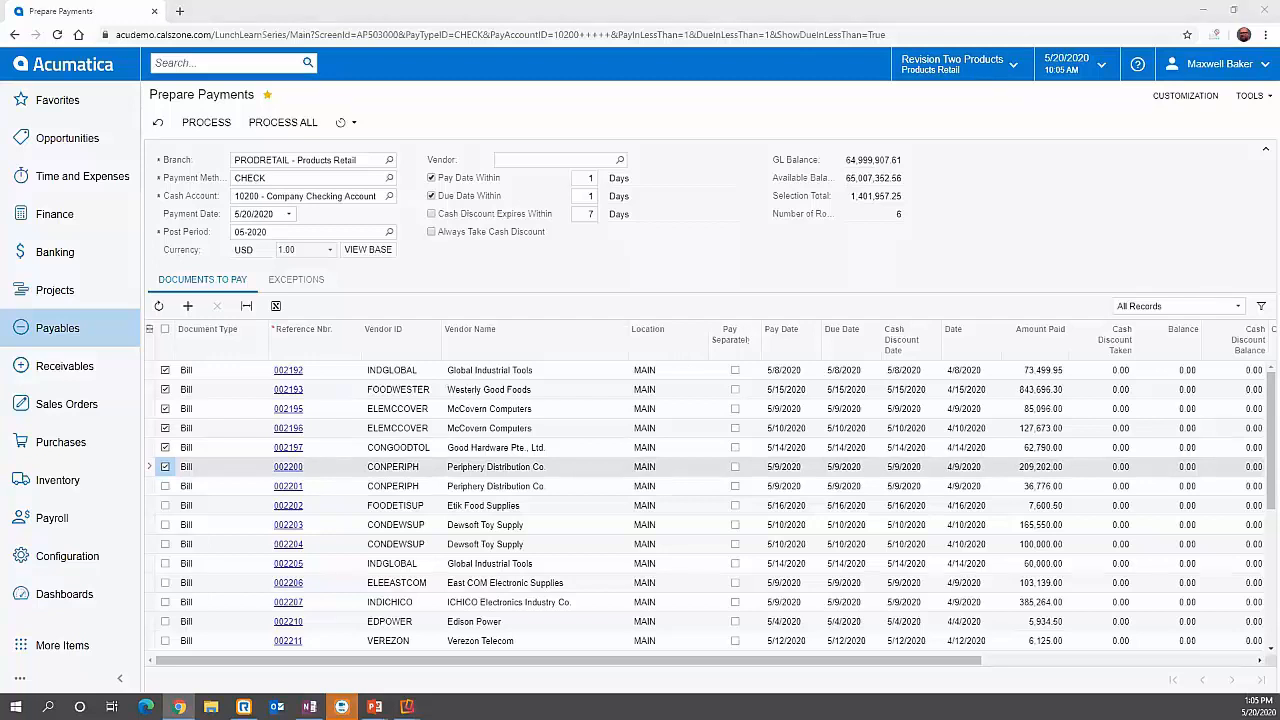
Switch to the mirrored phone app and describe the new expense receipt as Parking with expense item Business Travel - Air, Train, Miles
left_click(407, 706)
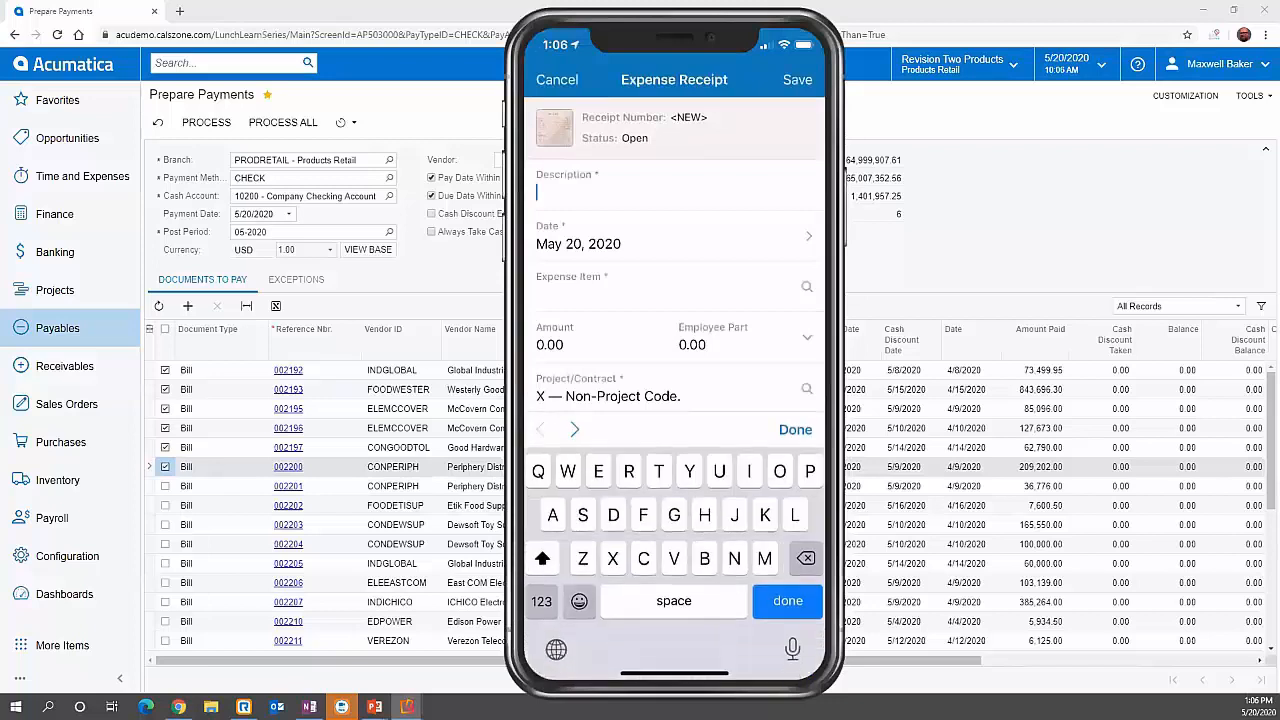
type("Parking")
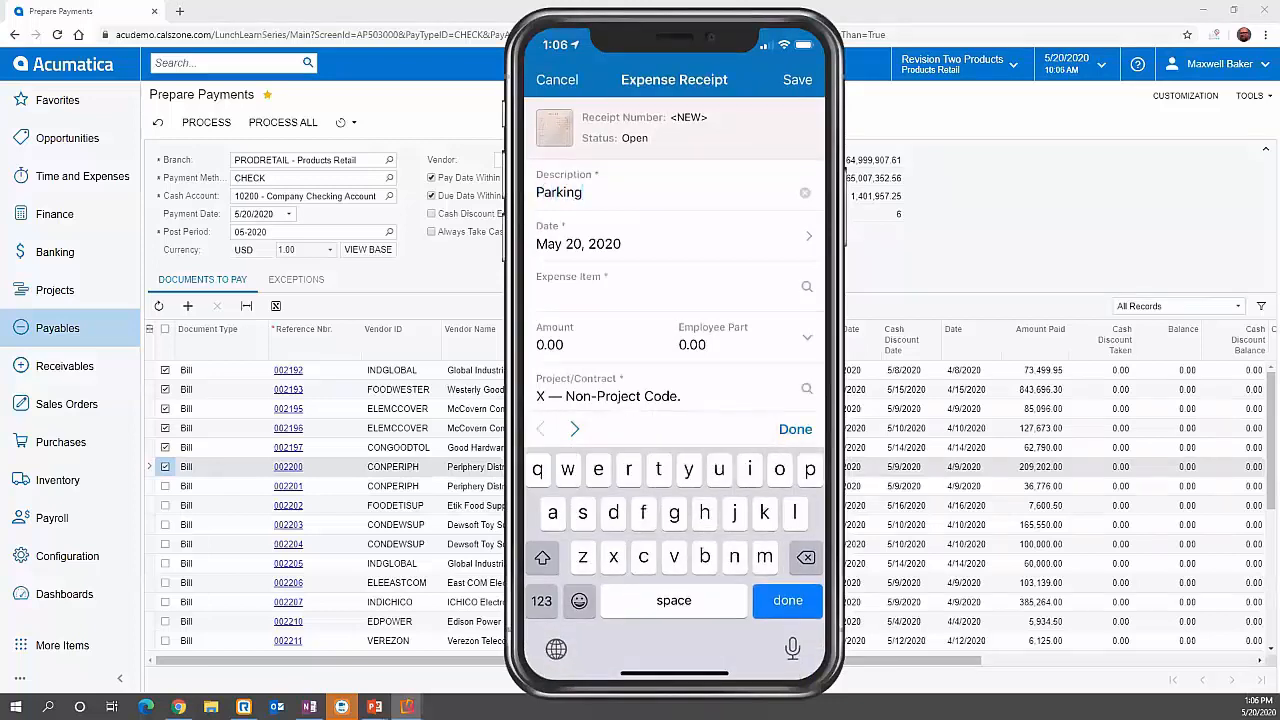
left_click(538, 293)
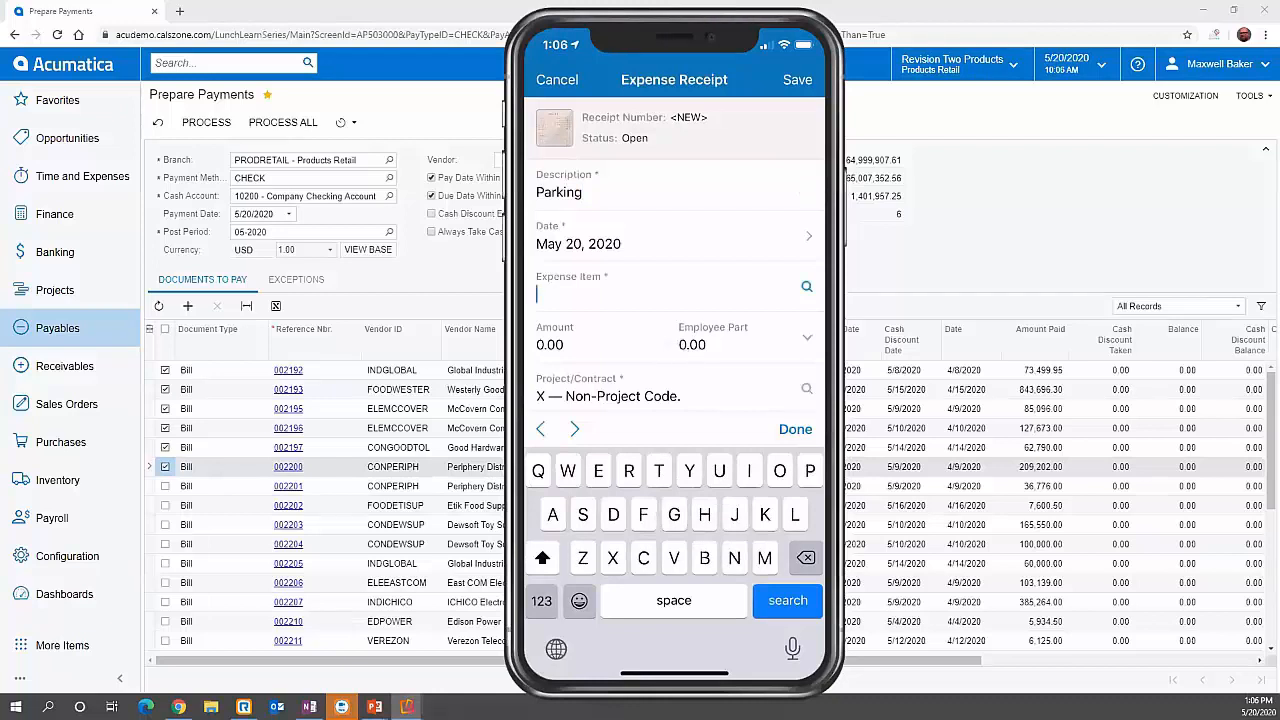
left_click(807, 287)
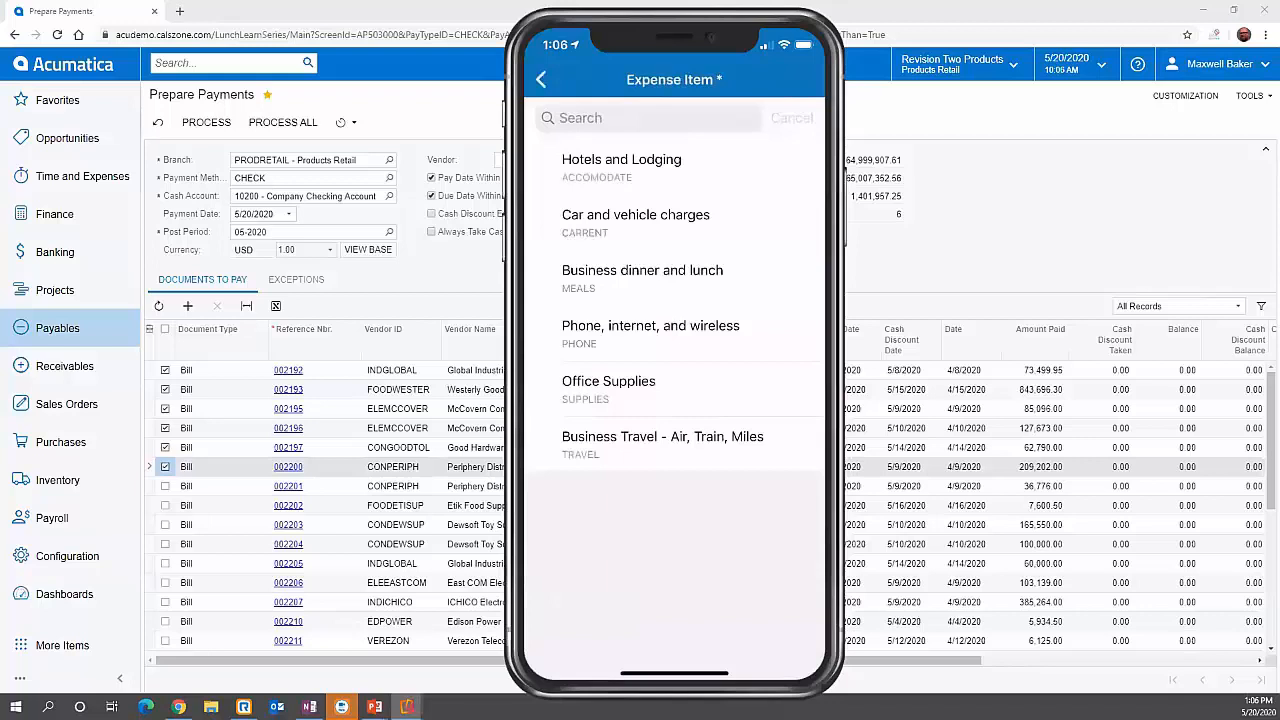
left_click(662, 440)
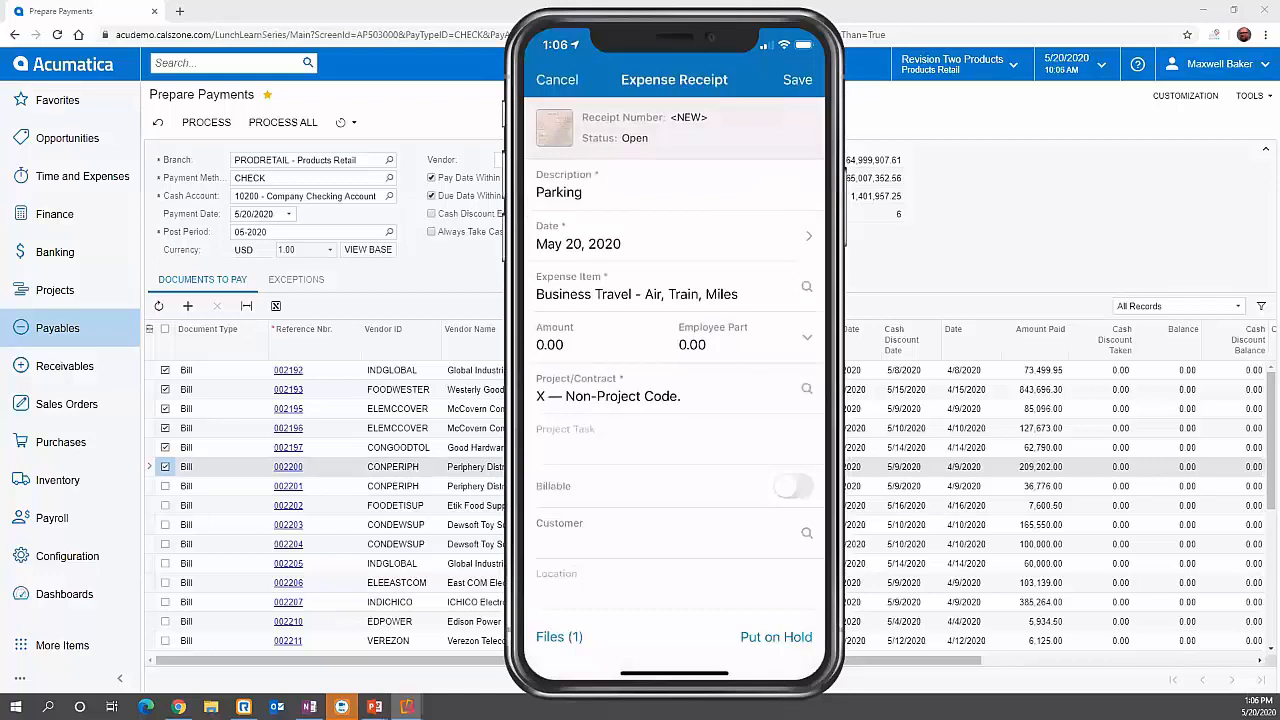
Expand the expense receipt's Details section and check its payment, corporate card and expense account settings
scroll(675, 400, "down", 3)
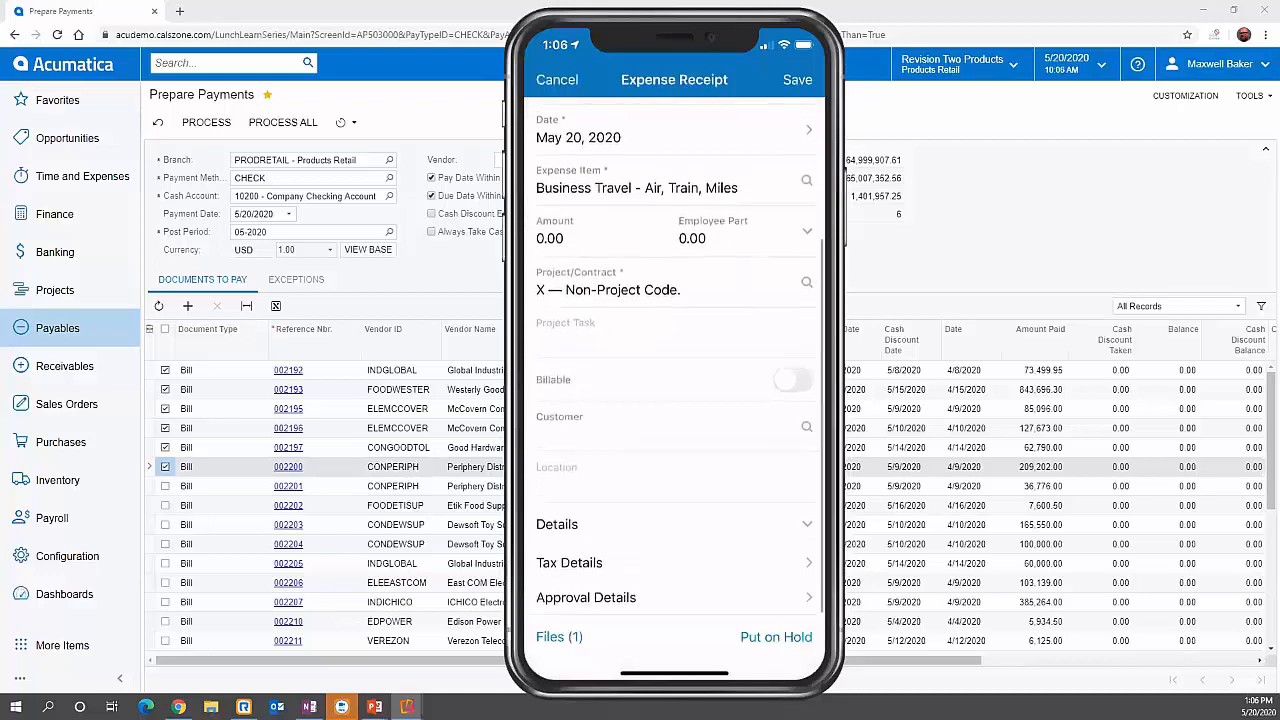
left_click(675, 525)
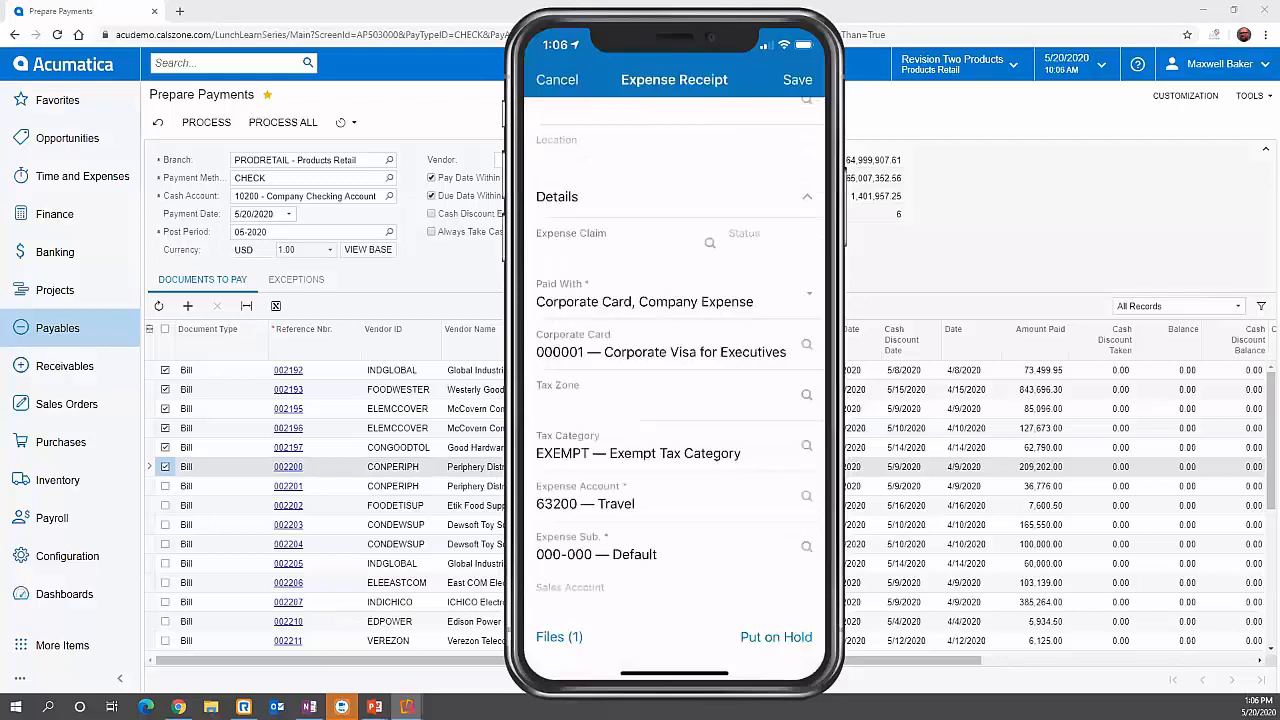
scroll(675, 400, "up", 5)
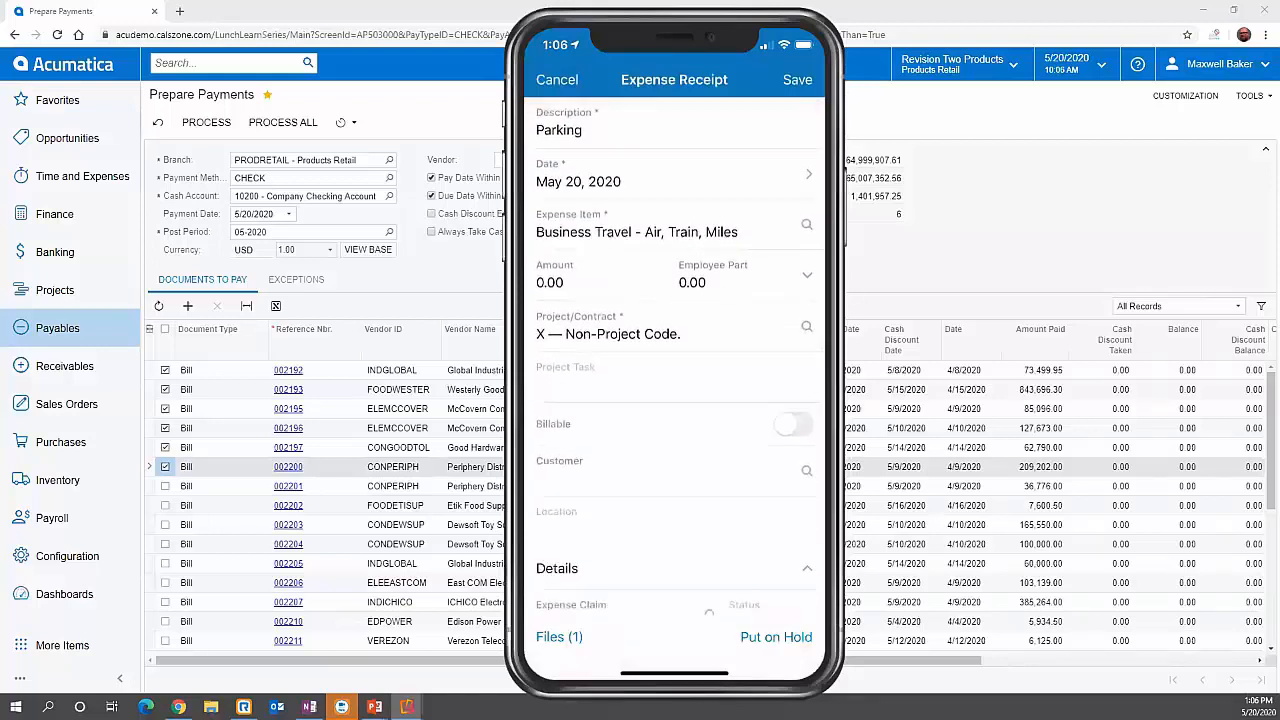
Set the expense receipt's amount to 49.00 and check the remaining receipt fields
left_click(550, 283)
type("49")
type("0")
key("BackSpace")
type(".00")
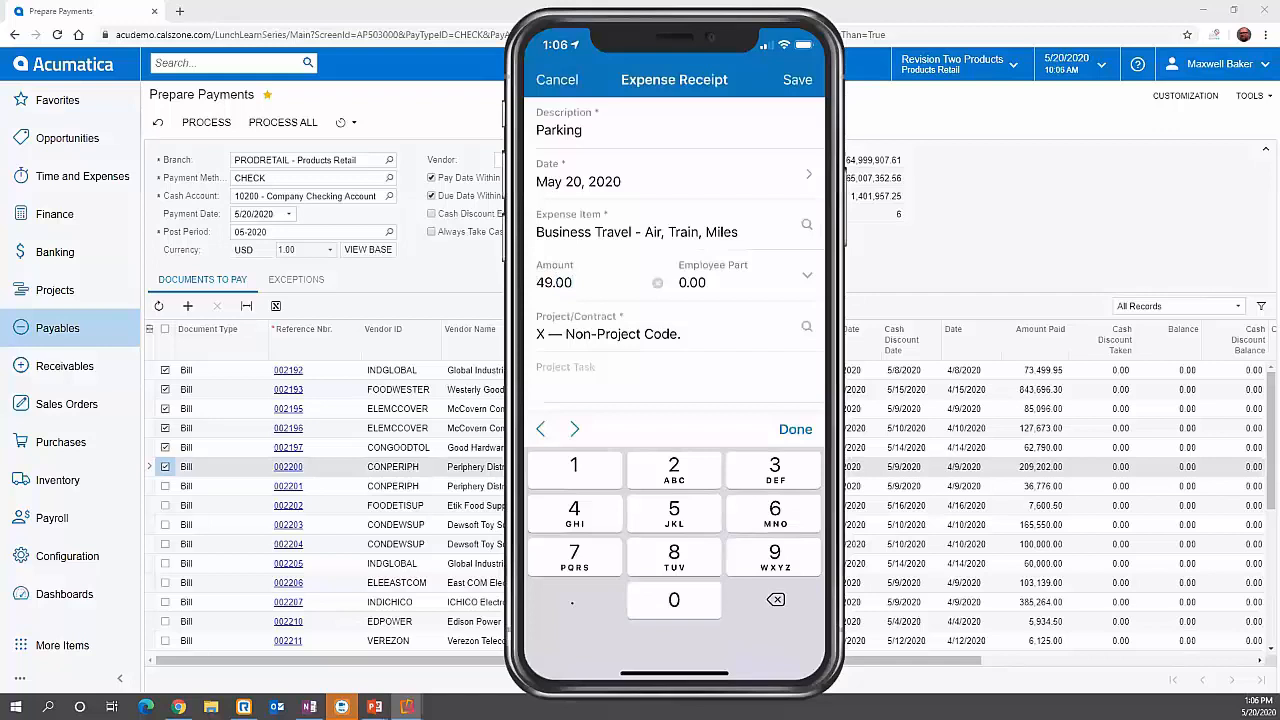
scroll(674, 260, "down", 1)
left_click(796, 429)
scroll(674, 380, "down", 1)
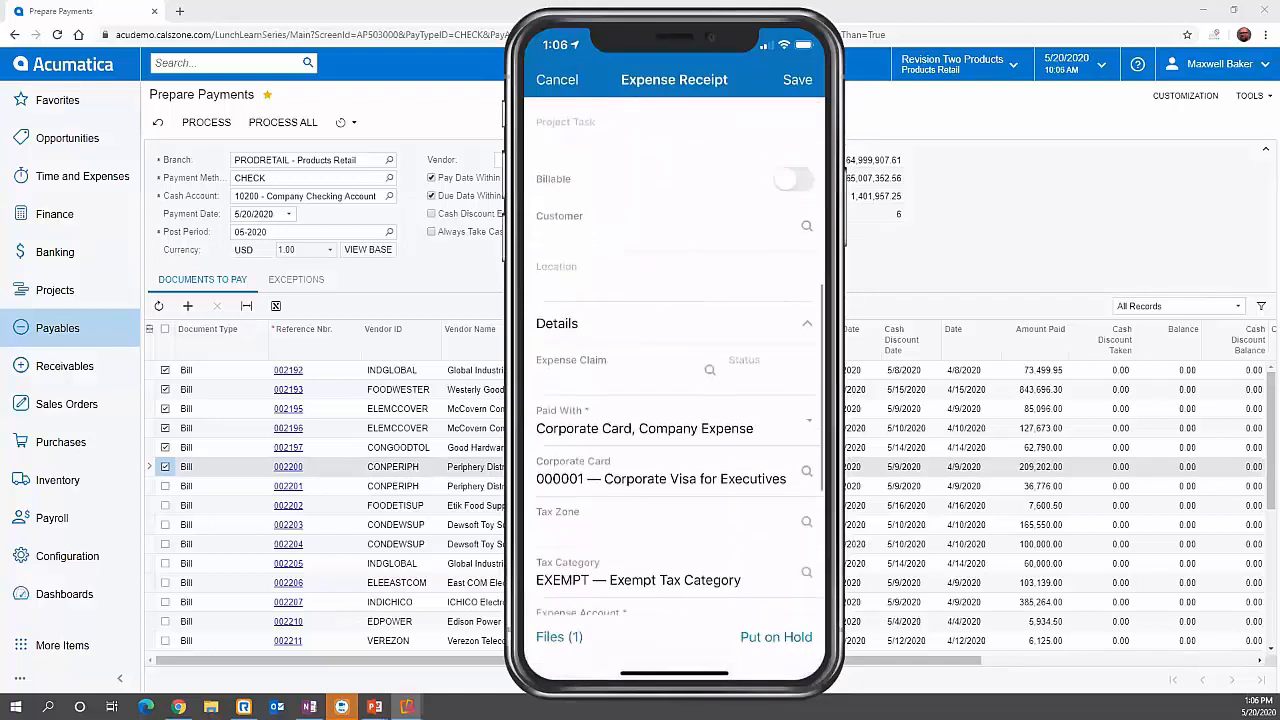
Set the Parking expense receipt's Paid With option to Personal Account and save the receipt
left_click(674, 426)
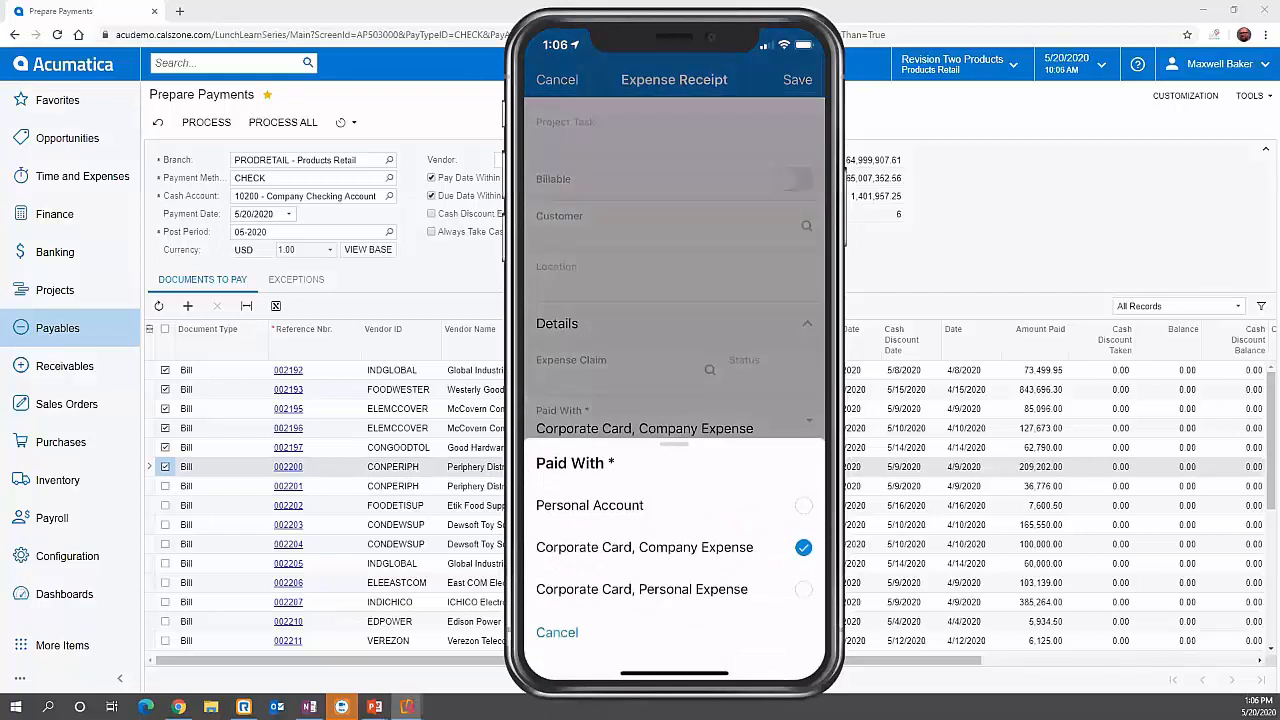
left_click(674, 506)
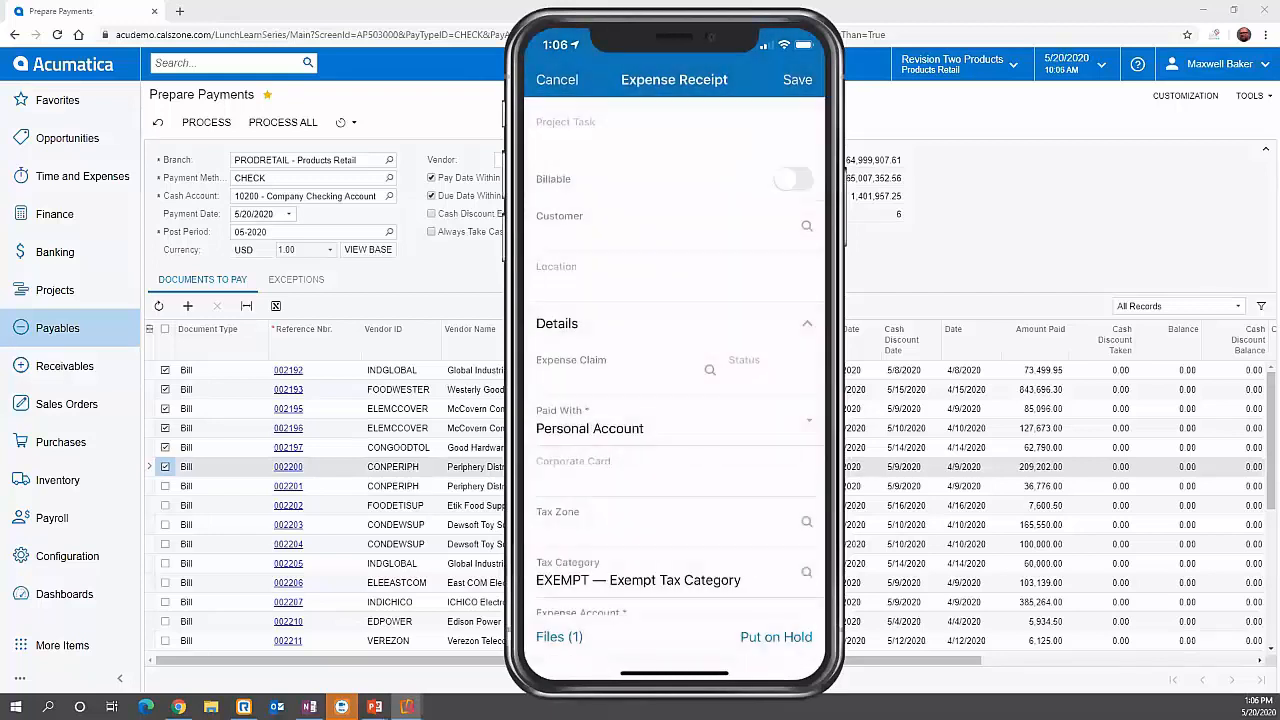
scroll(680, 360, "down", 2)
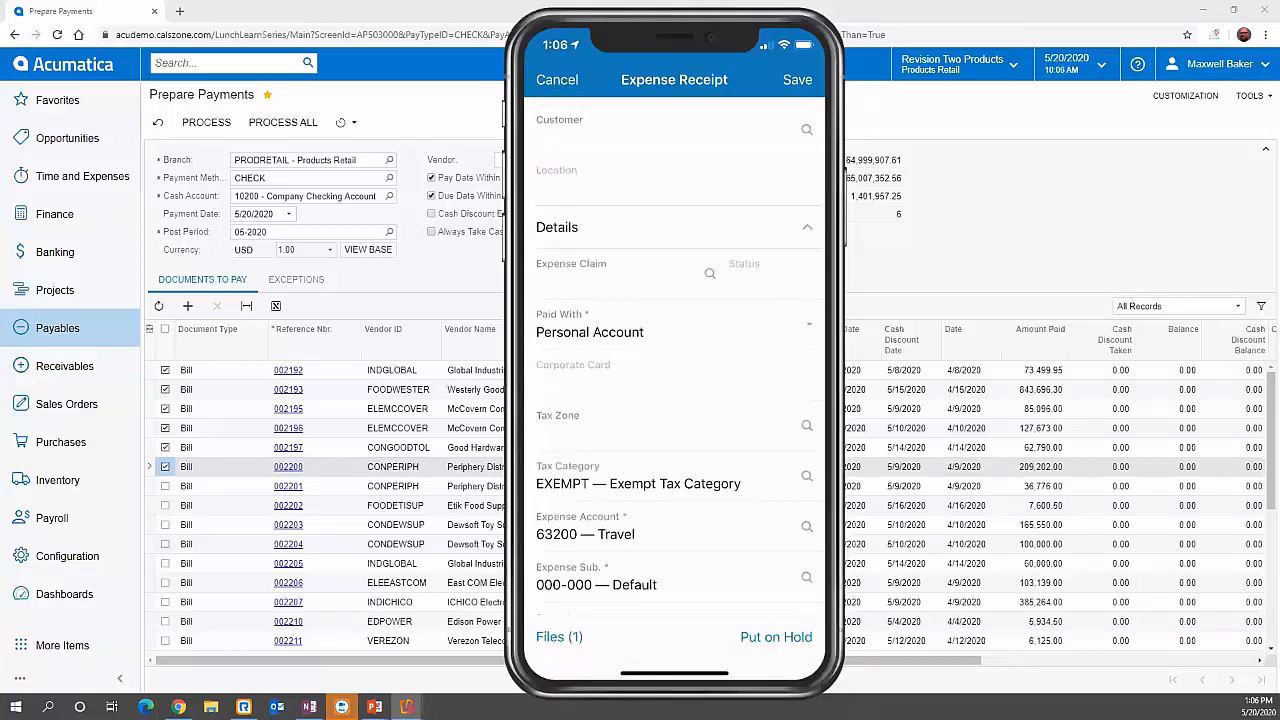
left_click(674, 325)
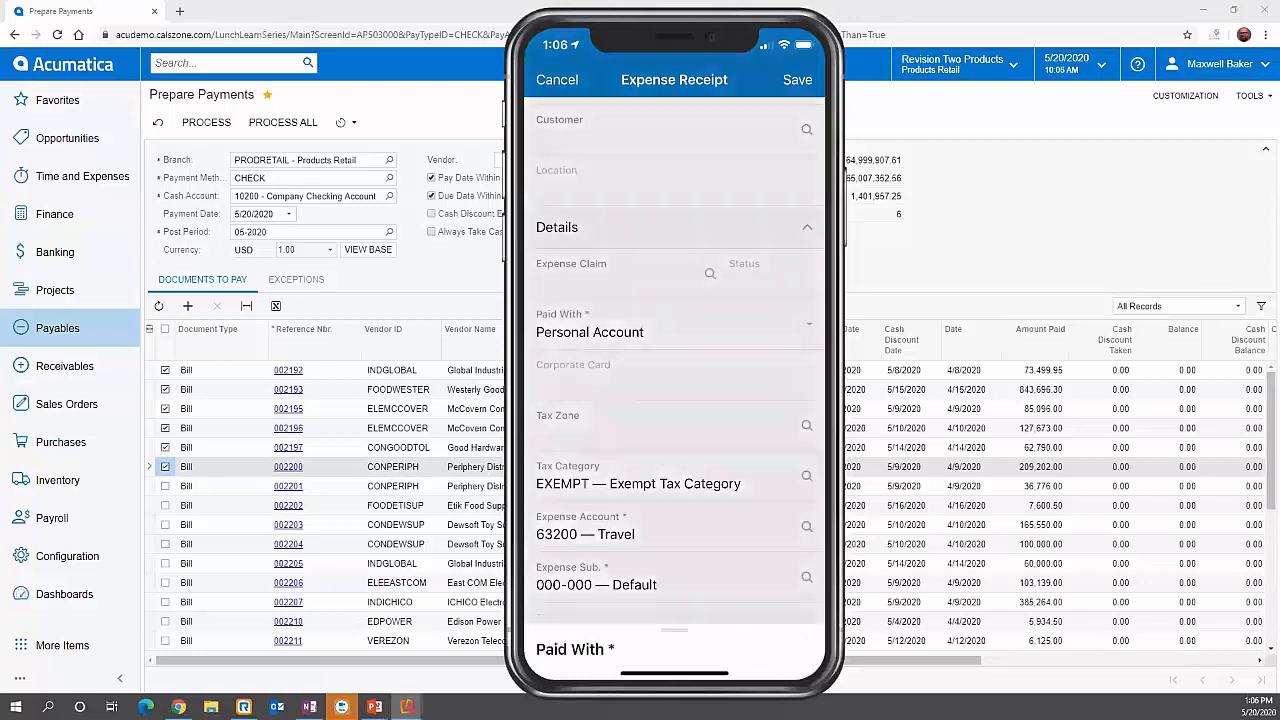
left_click(557, 632)
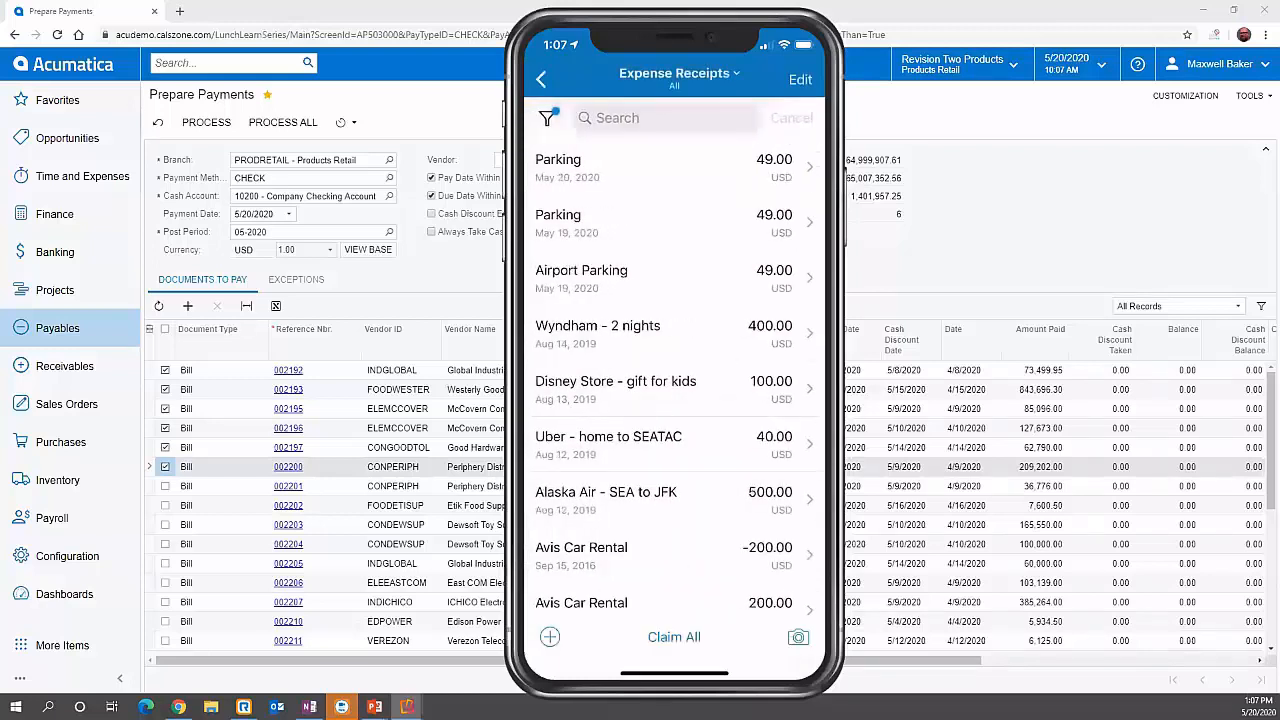
Switch back to Acumatica in the browser and open the 5/20/2020 Parking receipt from the Time and Expenses expense receipts
mouse_move(561, 67)
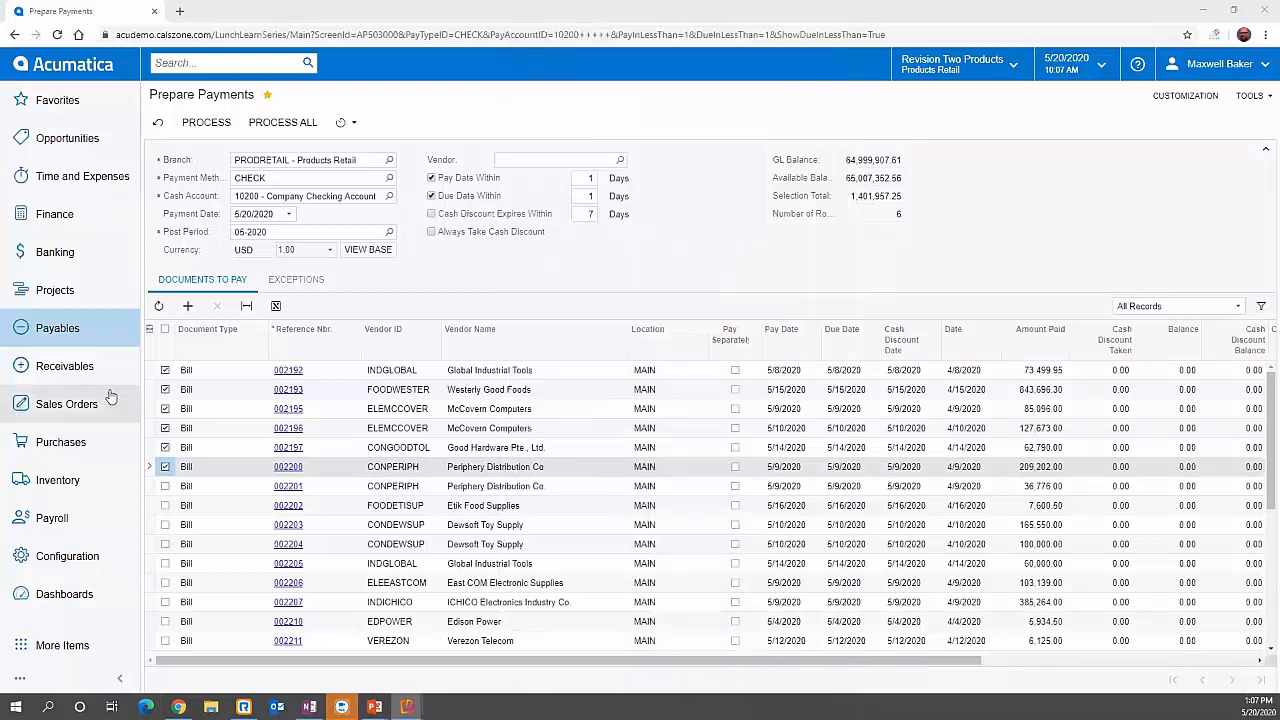
left_click(70, 338)
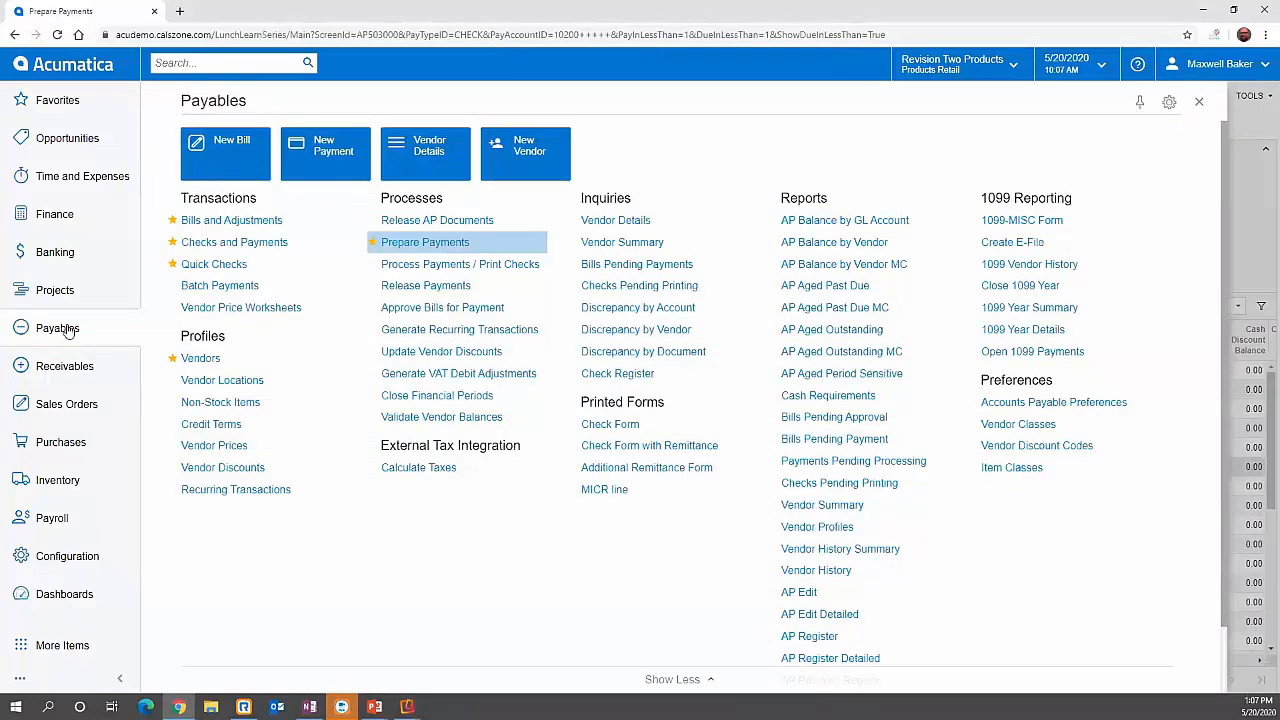
left_click(86, 177)
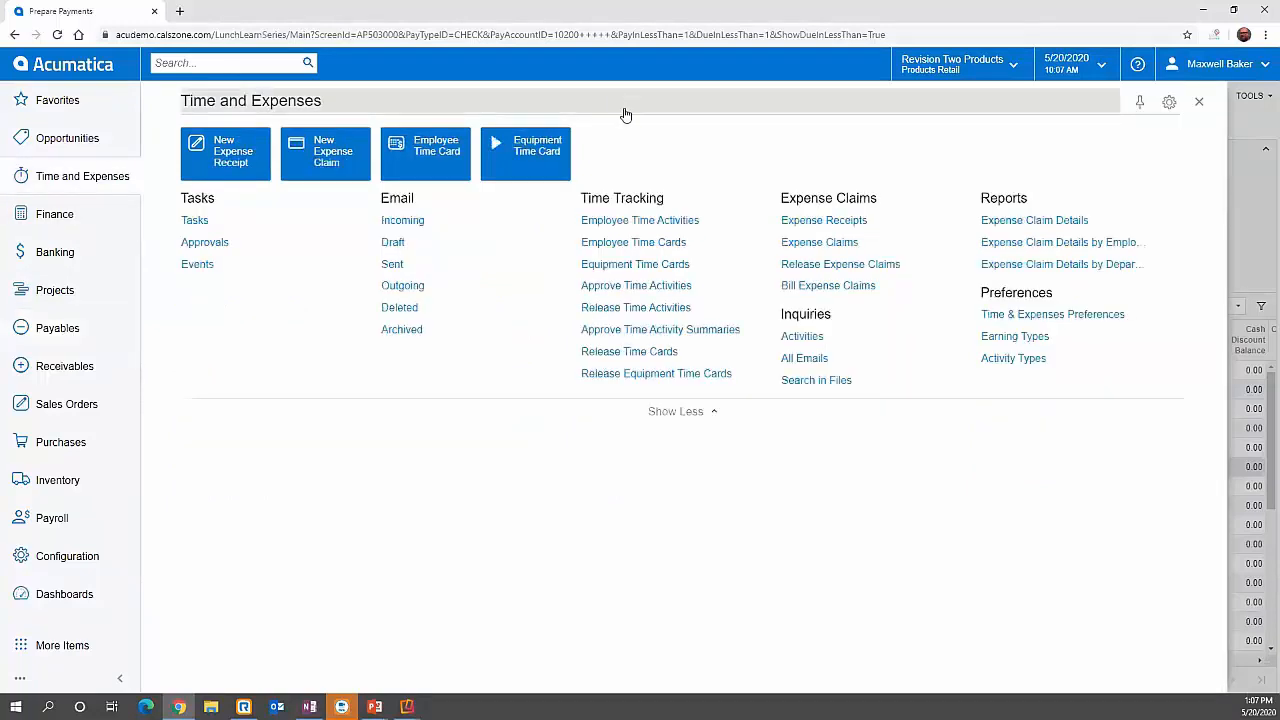
left_click(837, 222)
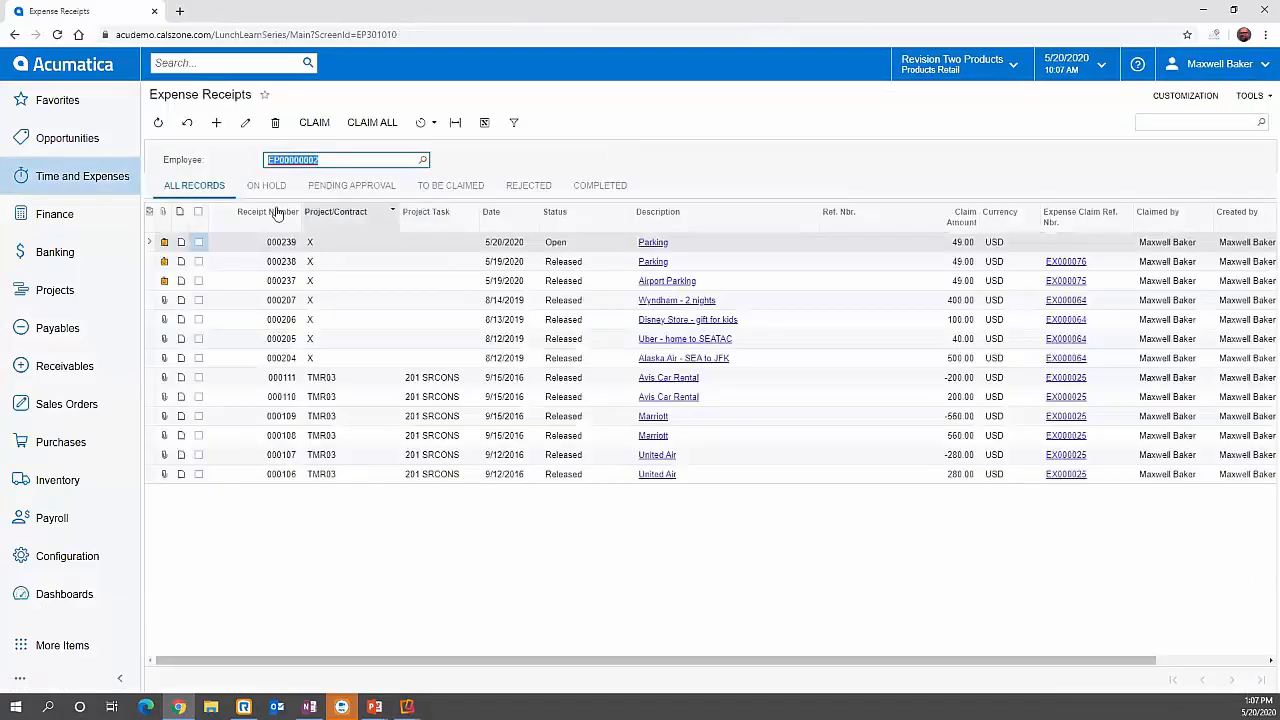
left_click(655, 245)
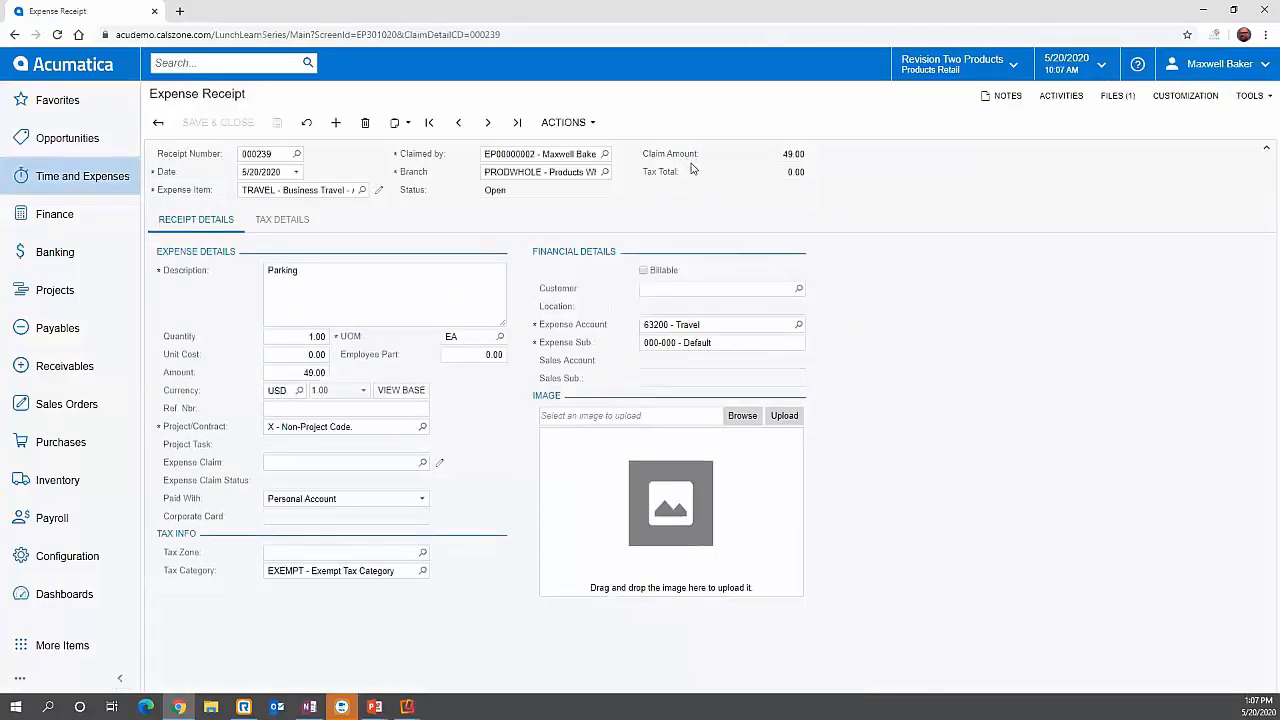
View the receipt image attached to the Parking expense receipt, then close the image and the file list
left_click(1102, 104)
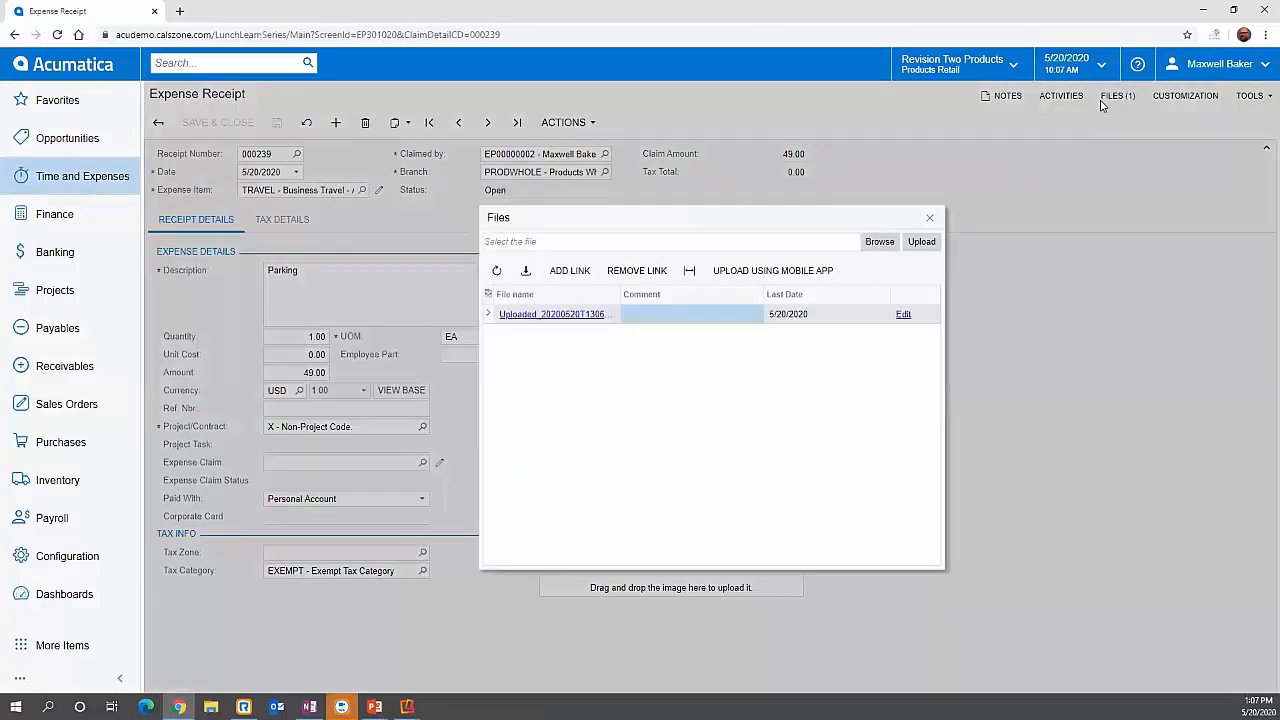
left_click(571, 315)
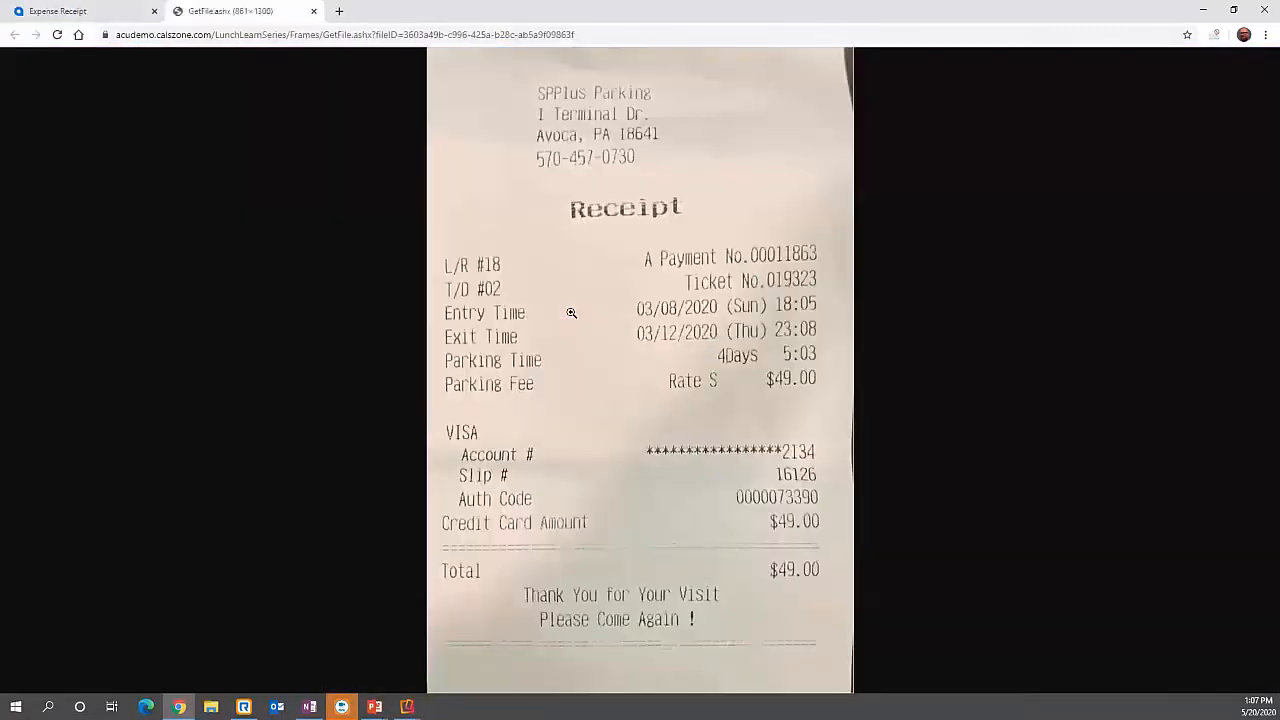
left_click(312, 12)
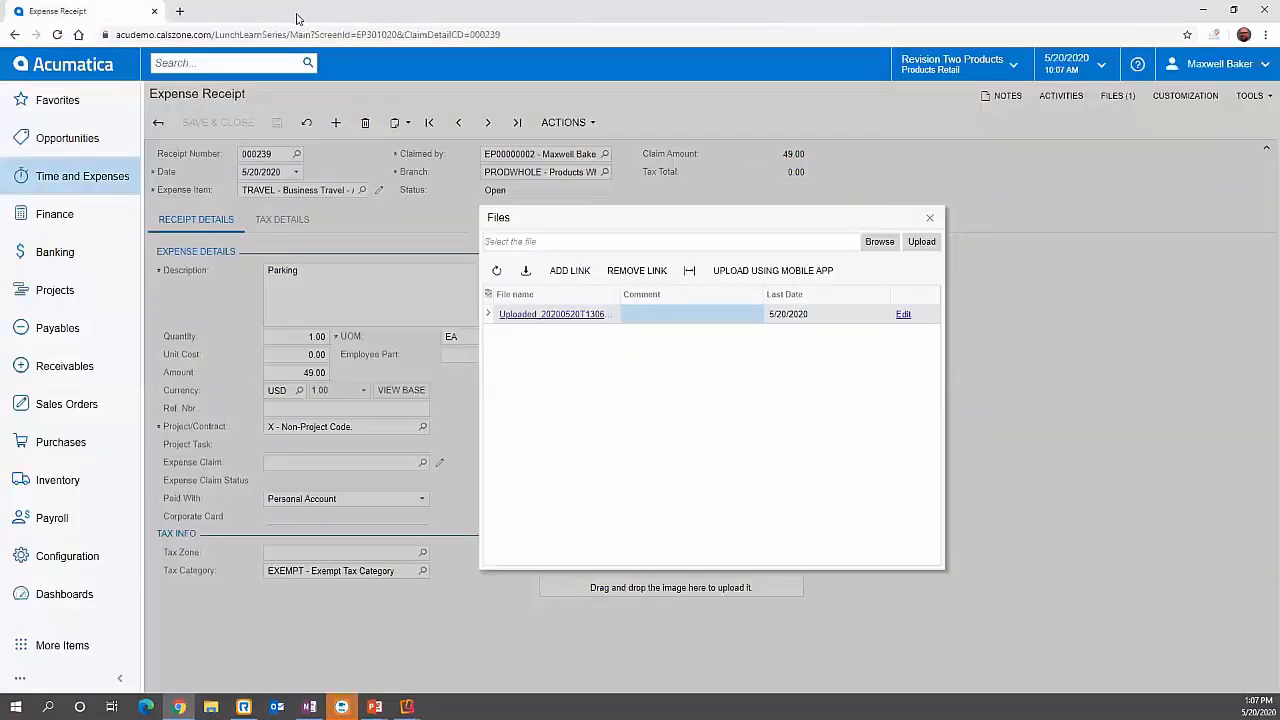
left_click(929, 218)
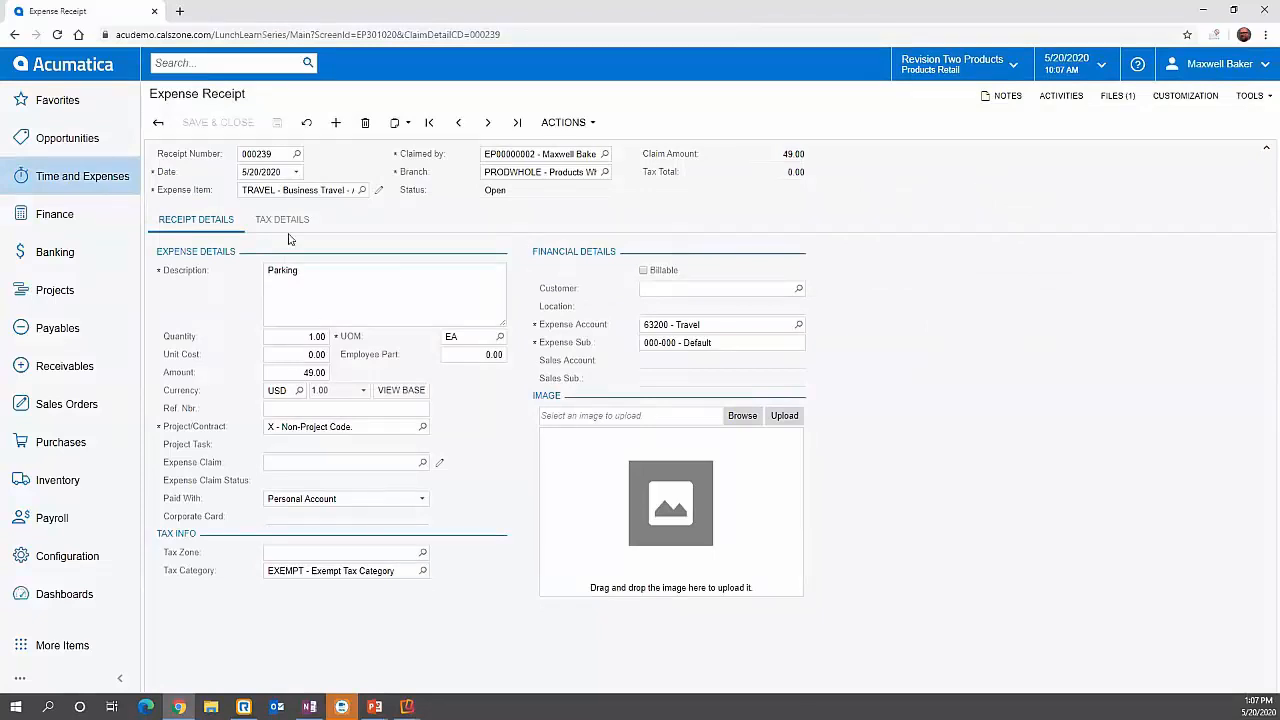
Claim the Parking expense receipt and submit the resulting expense claim for approval
left_click(566, 121)
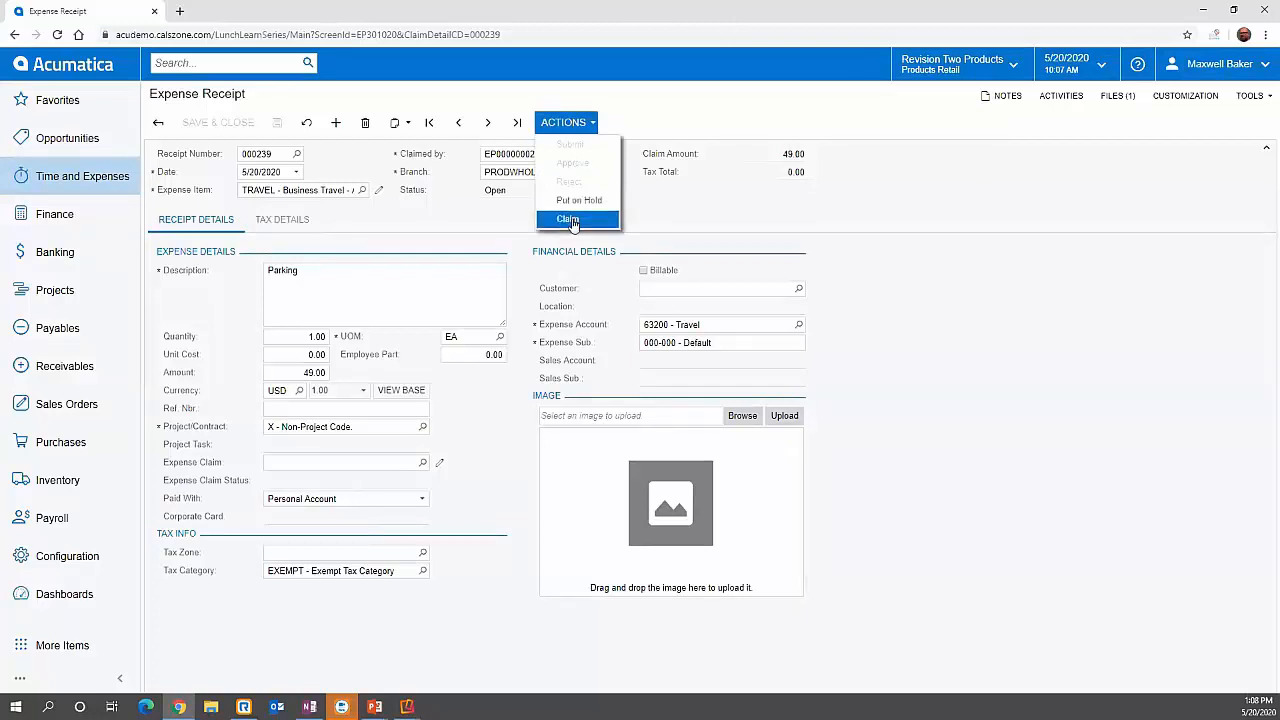
left_click(570, 219)
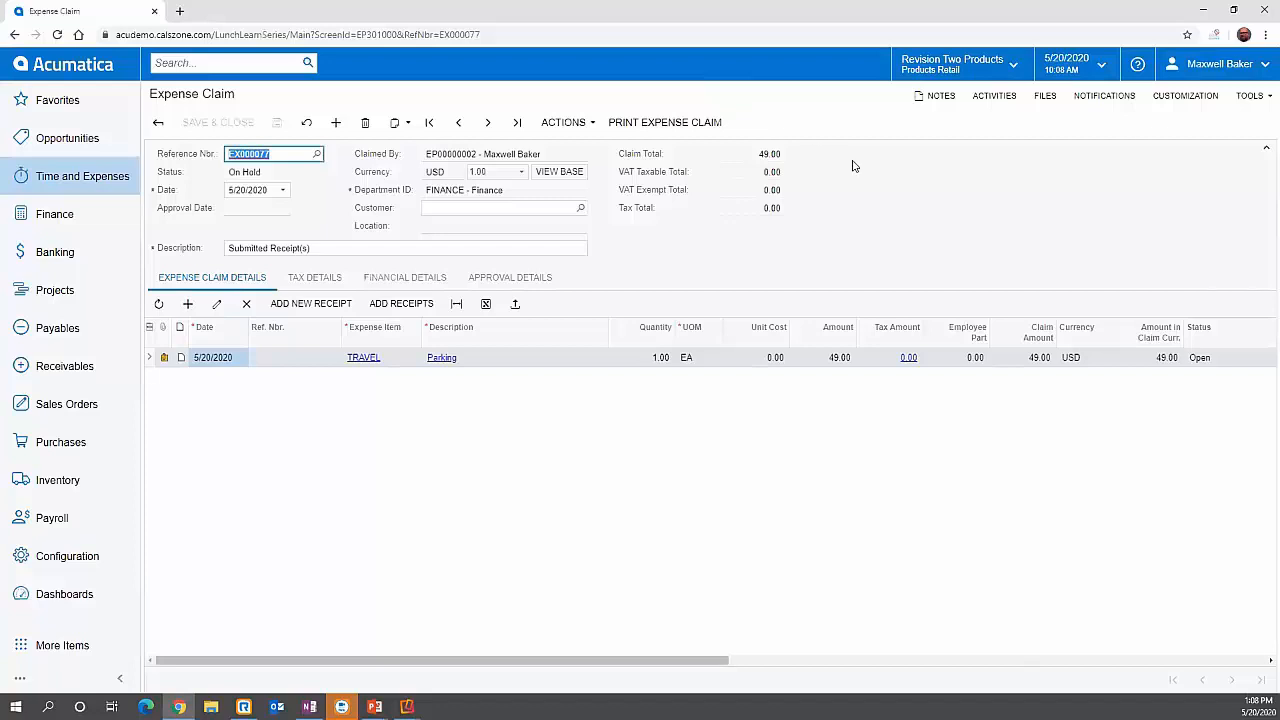
left_click(576, 123)
left_click(576, 201)
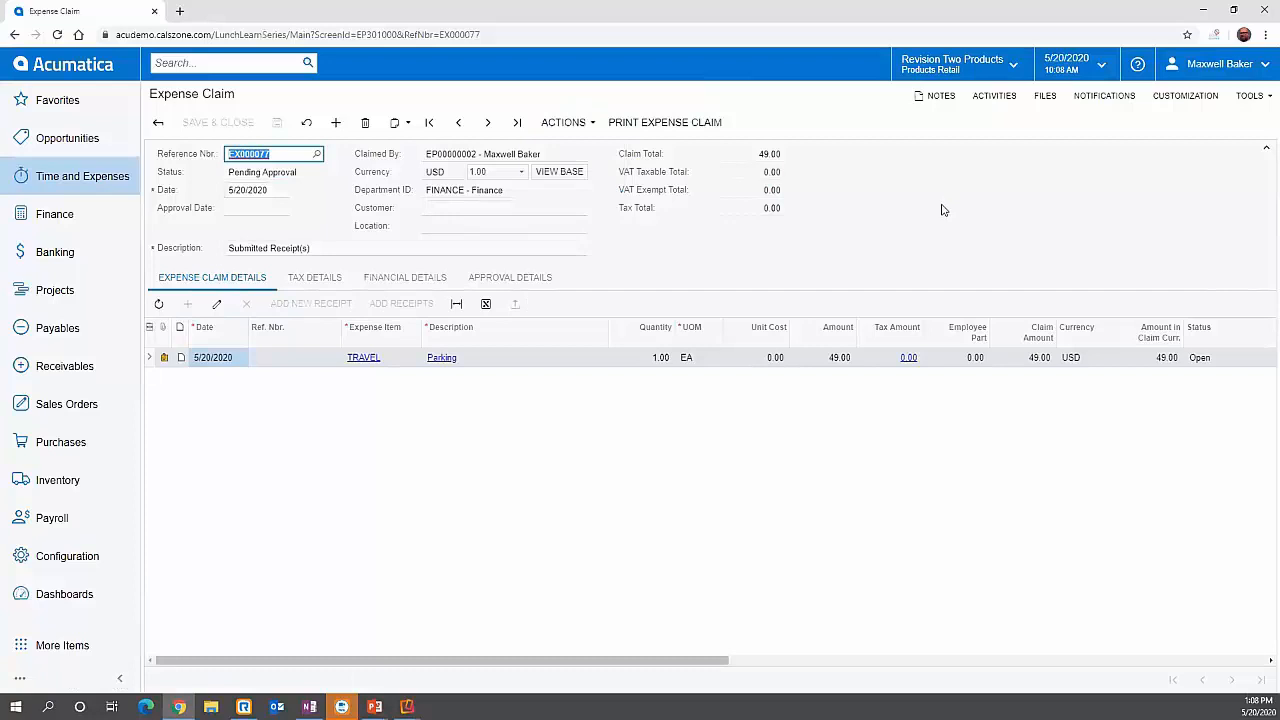
Approve and release the expense claim for the Parking receipt
left_click(571, 124)
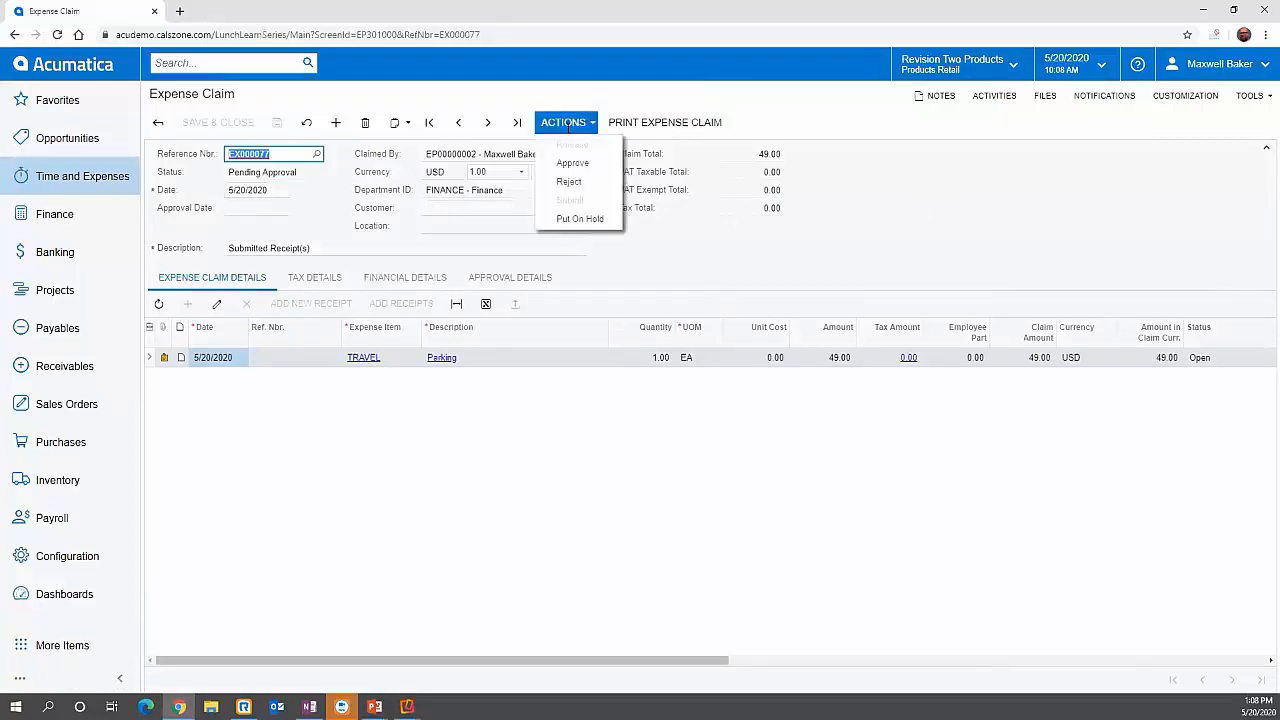
left_click(573, 163)
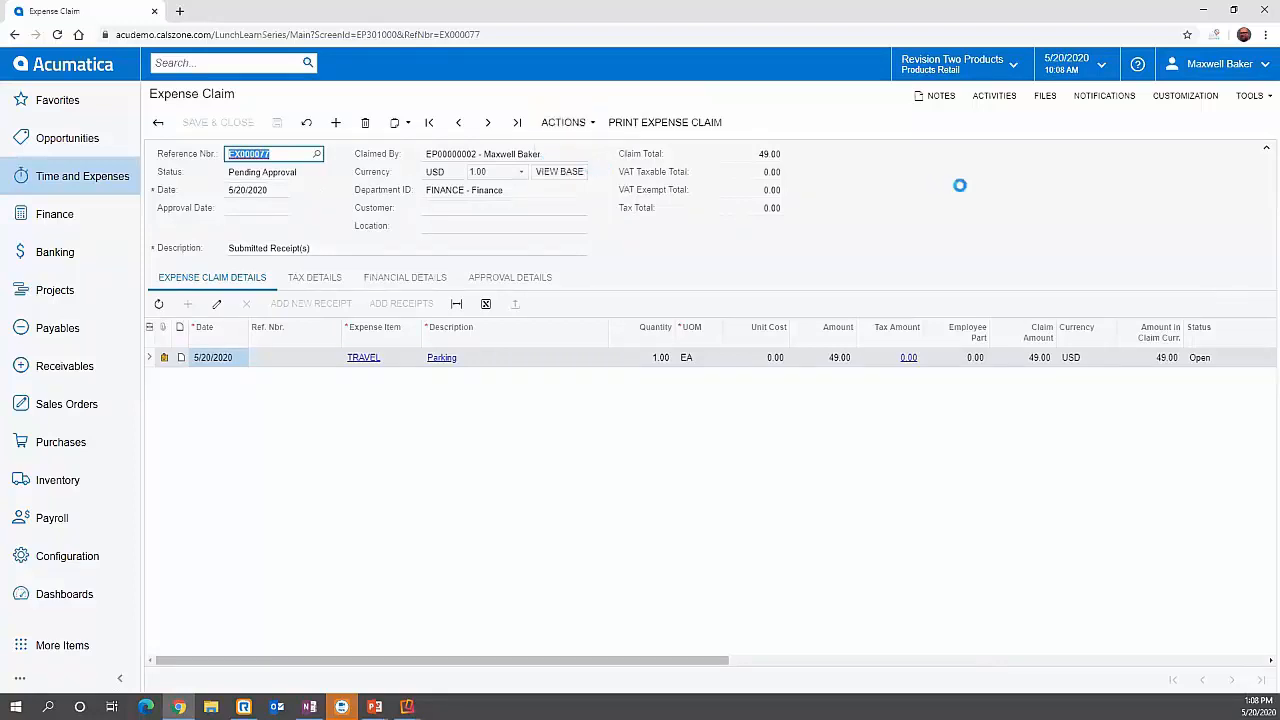
left_click(563, 123)
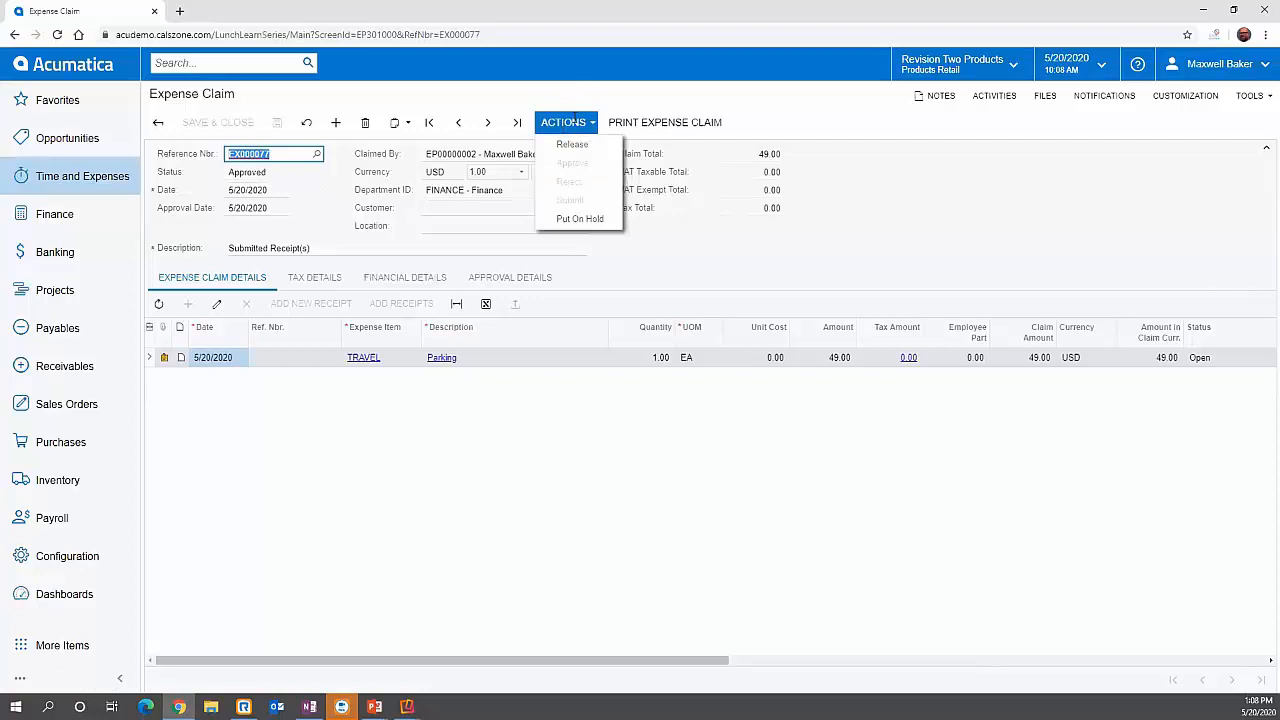
left_click(571, 146)
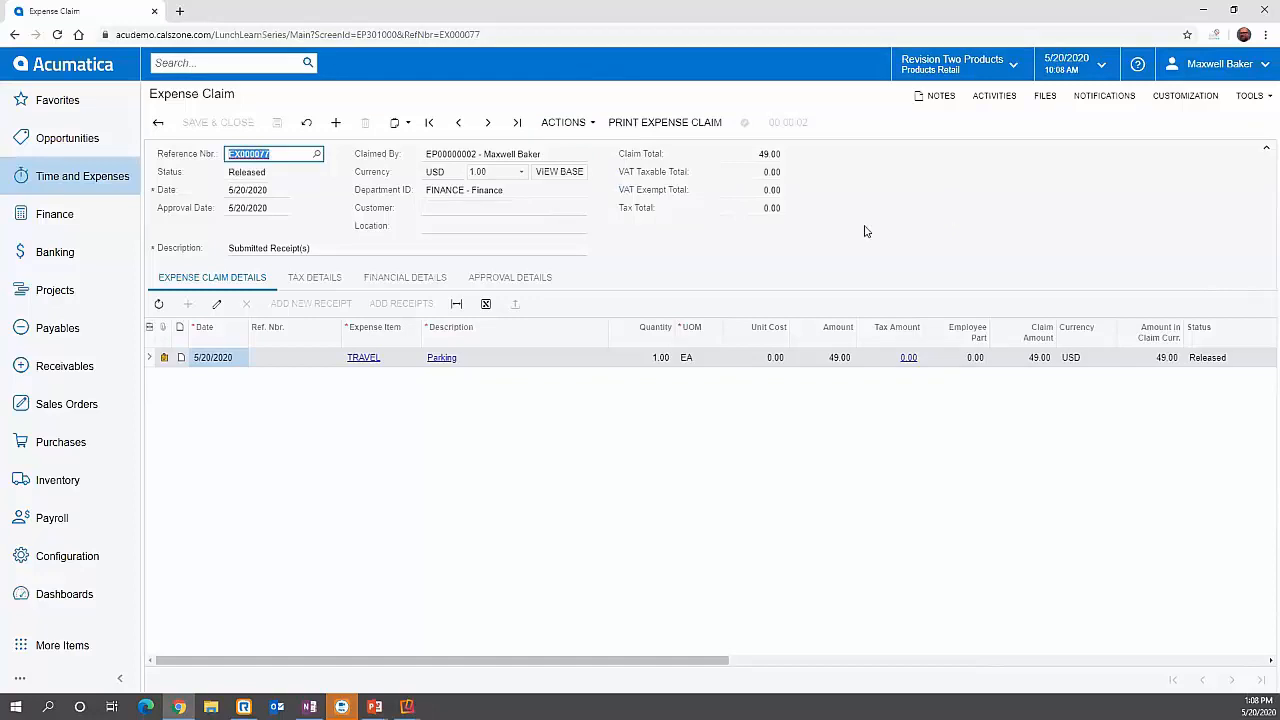
Review the payables bill linked in the expense claim's financial details, then close the bill
left_click(422, 278)
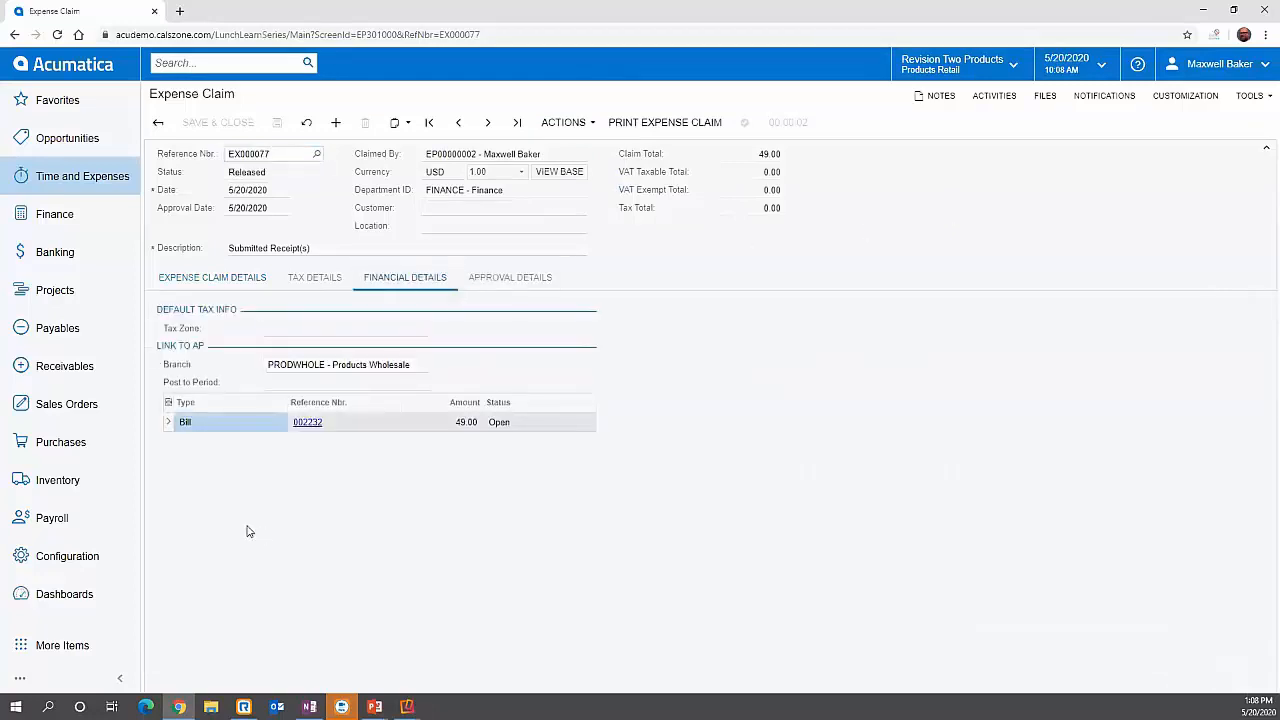
left_click(311, 428)
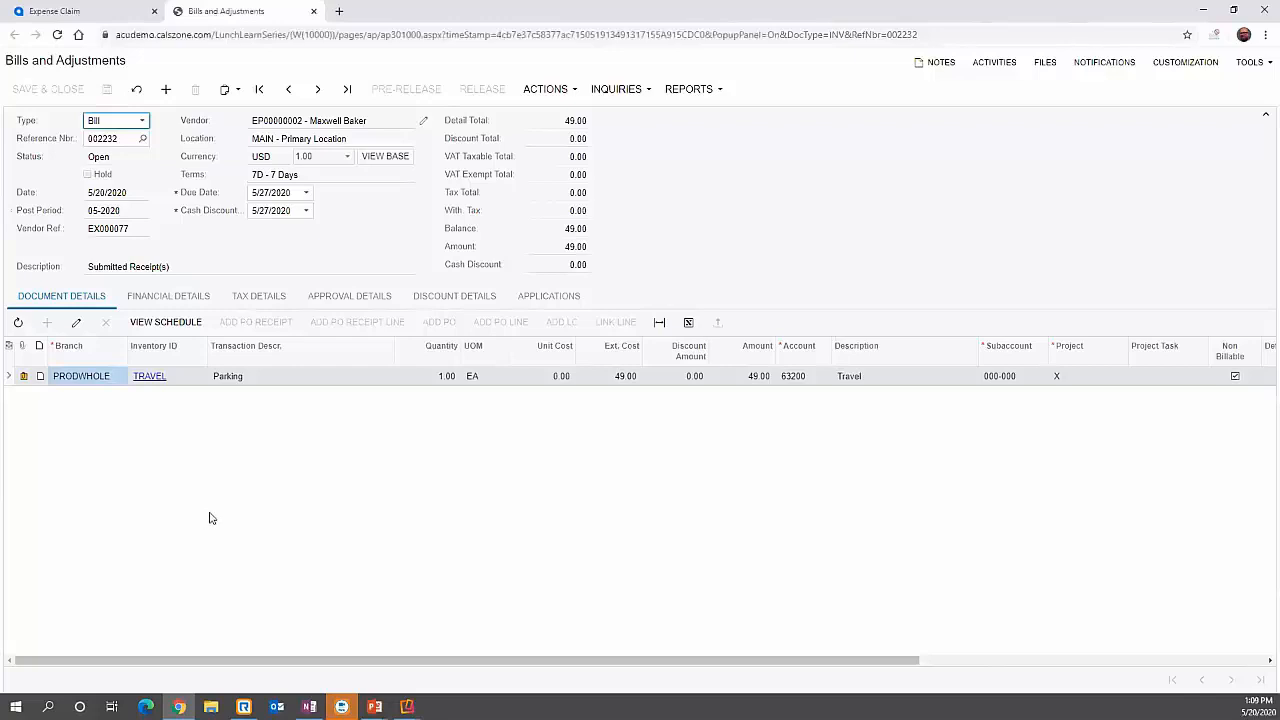
left_click(313, 12)
Create a new receivables invoice for customer ABARTENDE, USA Bartending School
left_click(92, 369)
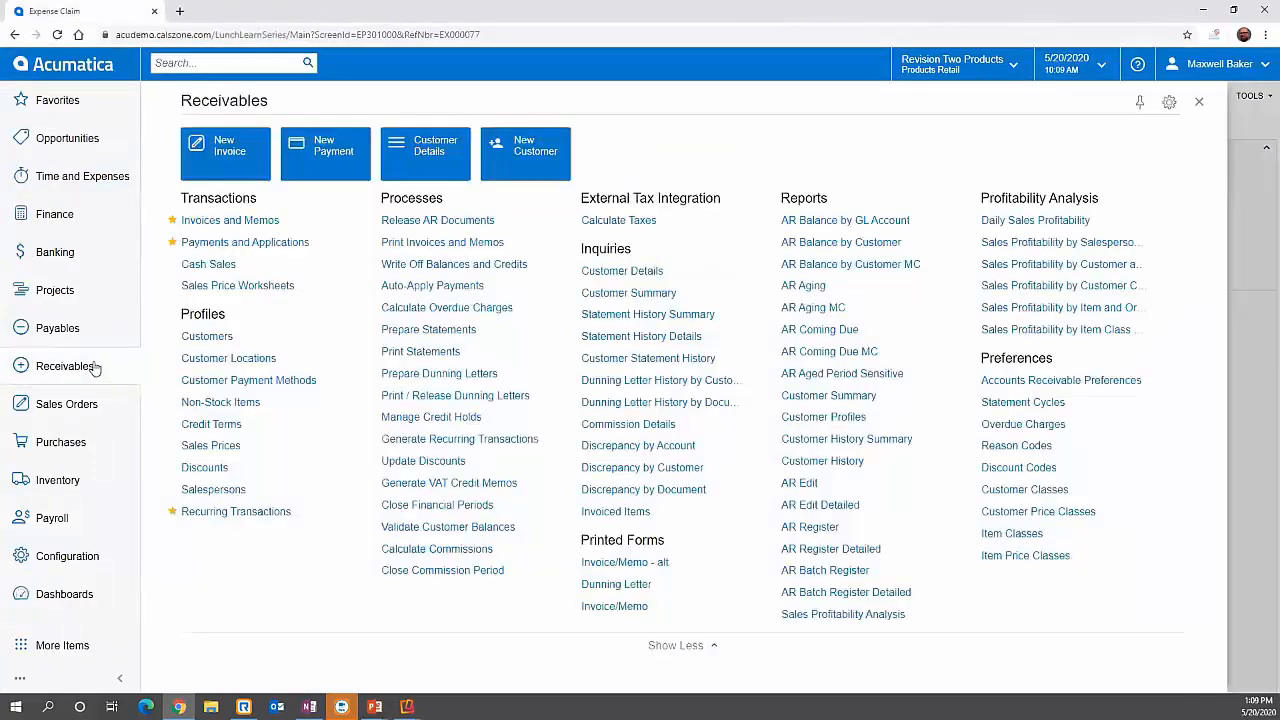
left_click(262, 222)
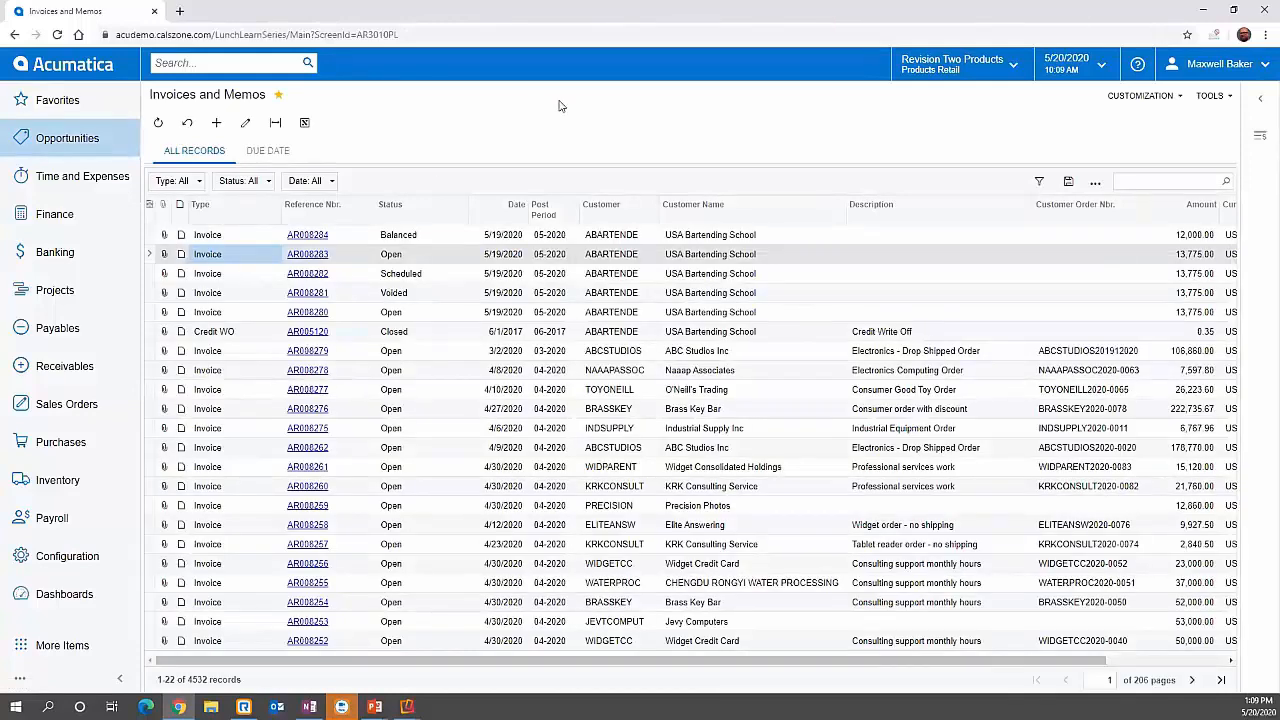
left_click(217, 124)
left_click(218, 124)
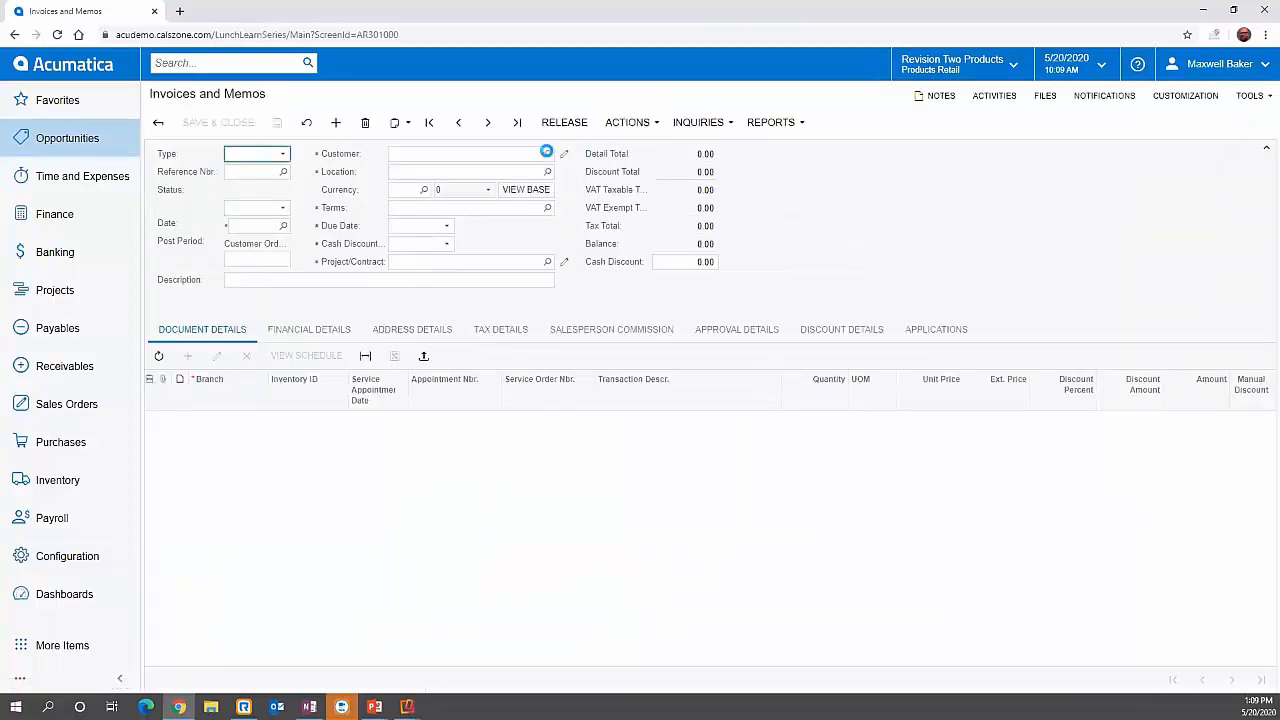
left_click(549, 153)
left_click(515, 280)
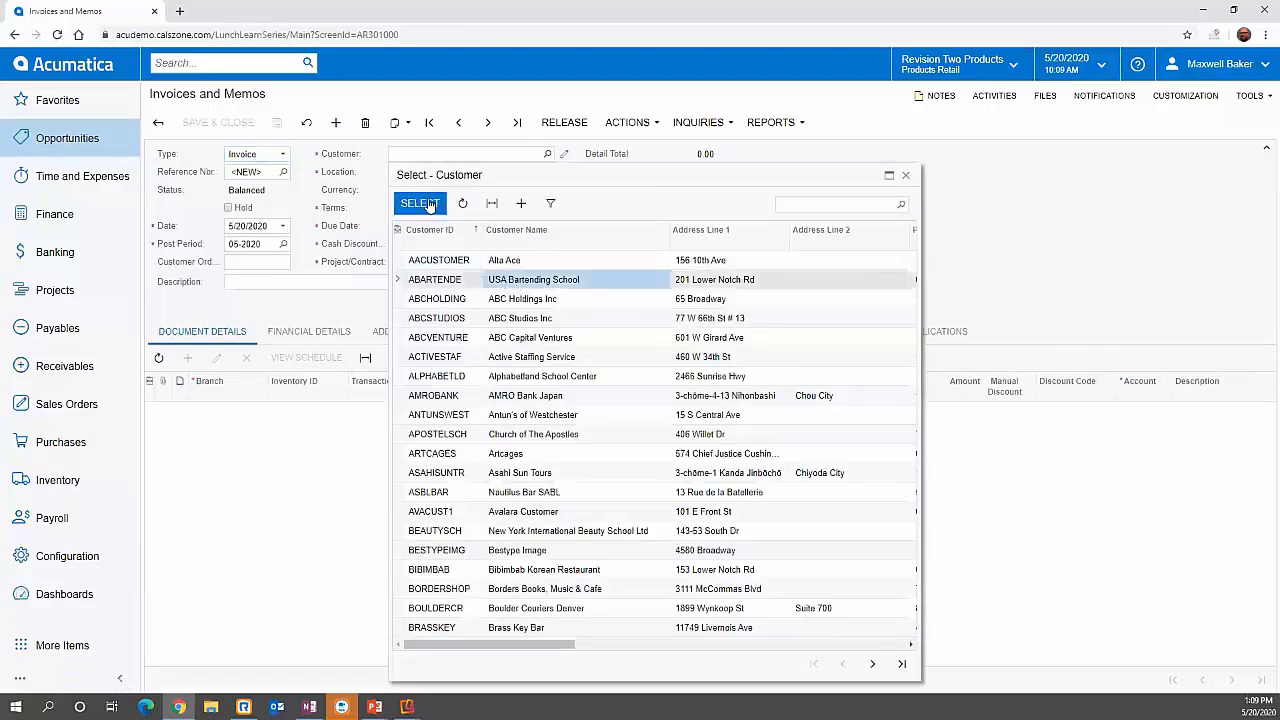
left_click(420, 203)
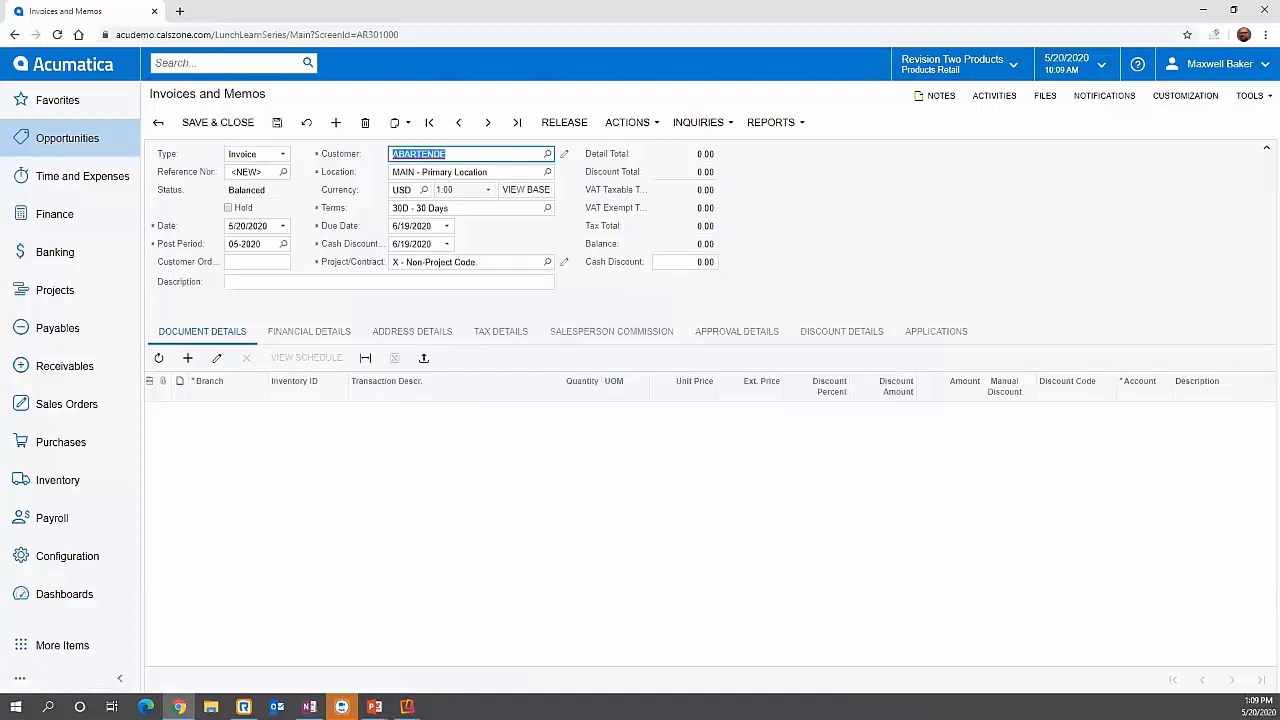
key("alt+Tab")
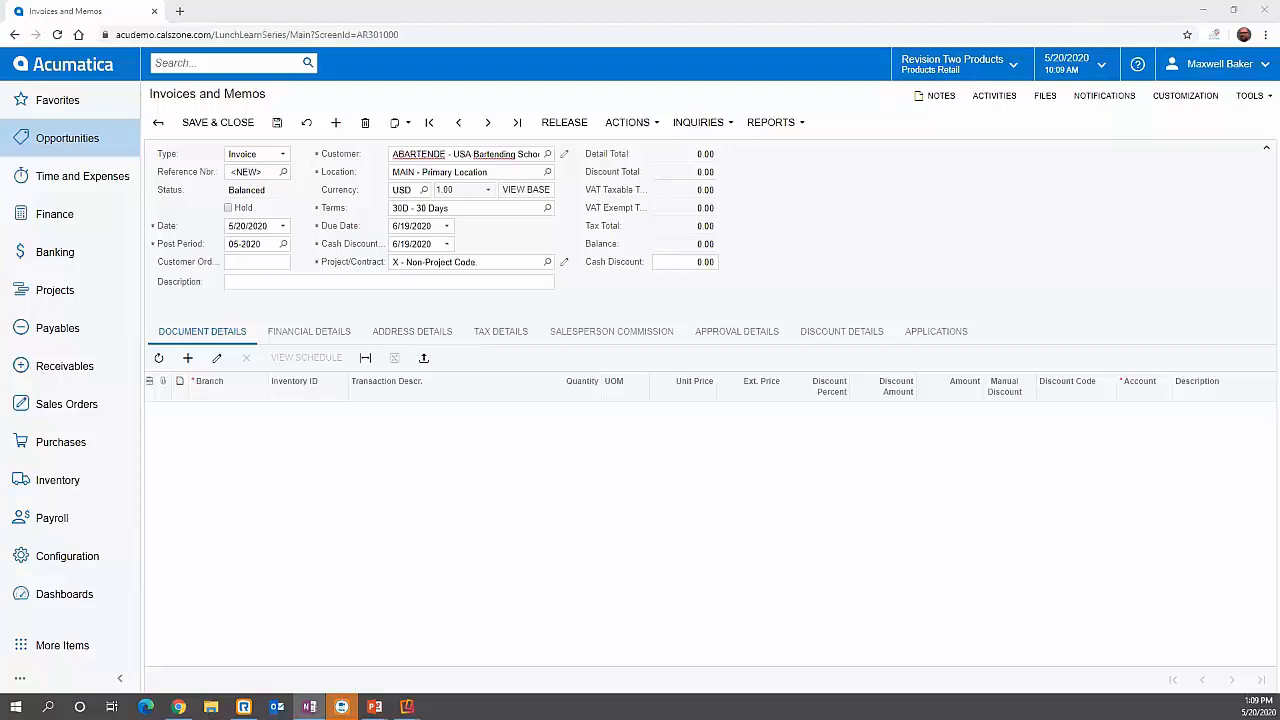
Add an invoice line for the Annual Maintenance item MAINT12MTH with quantity 1
left_click(187, 357)
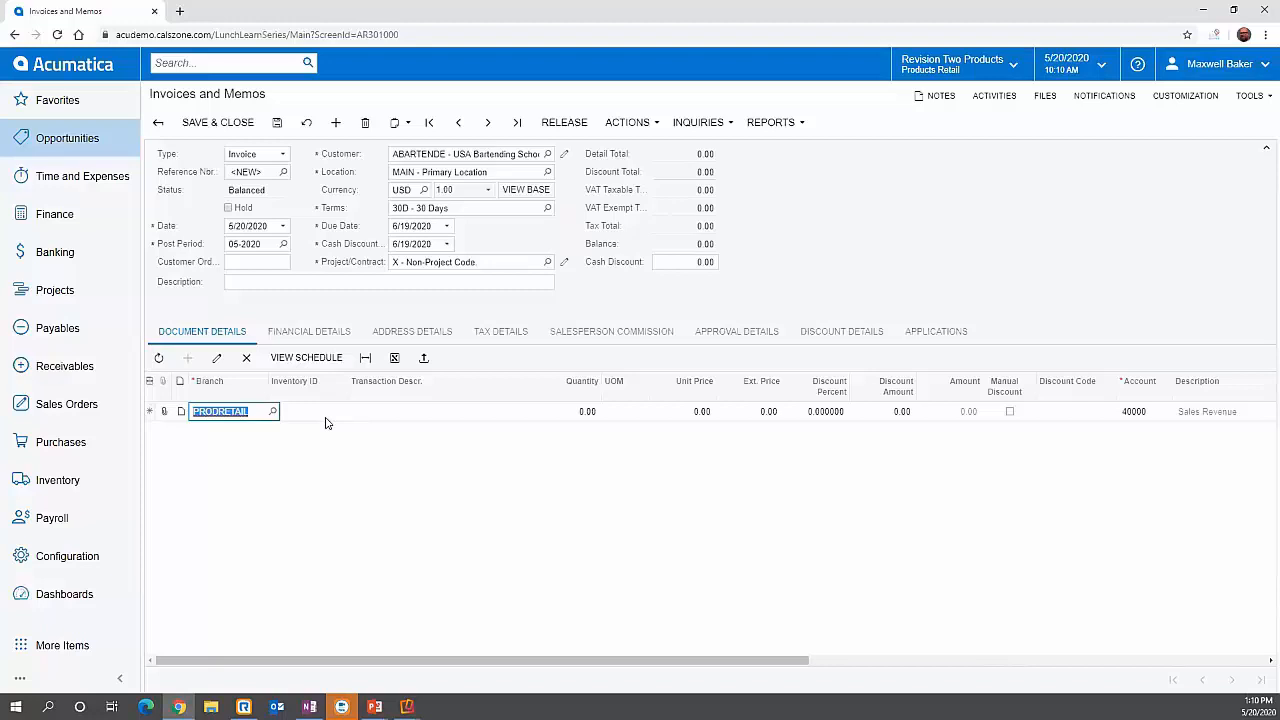
left_click(350, 414)
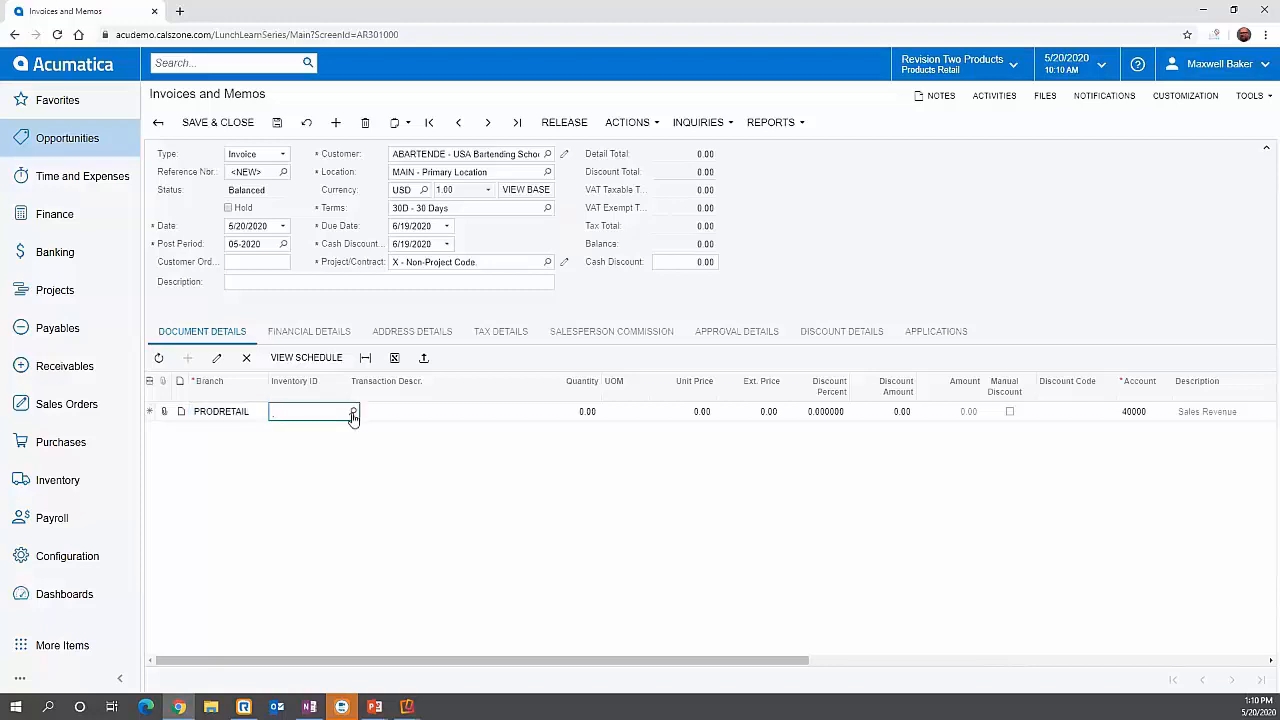
left_click(353, 413)
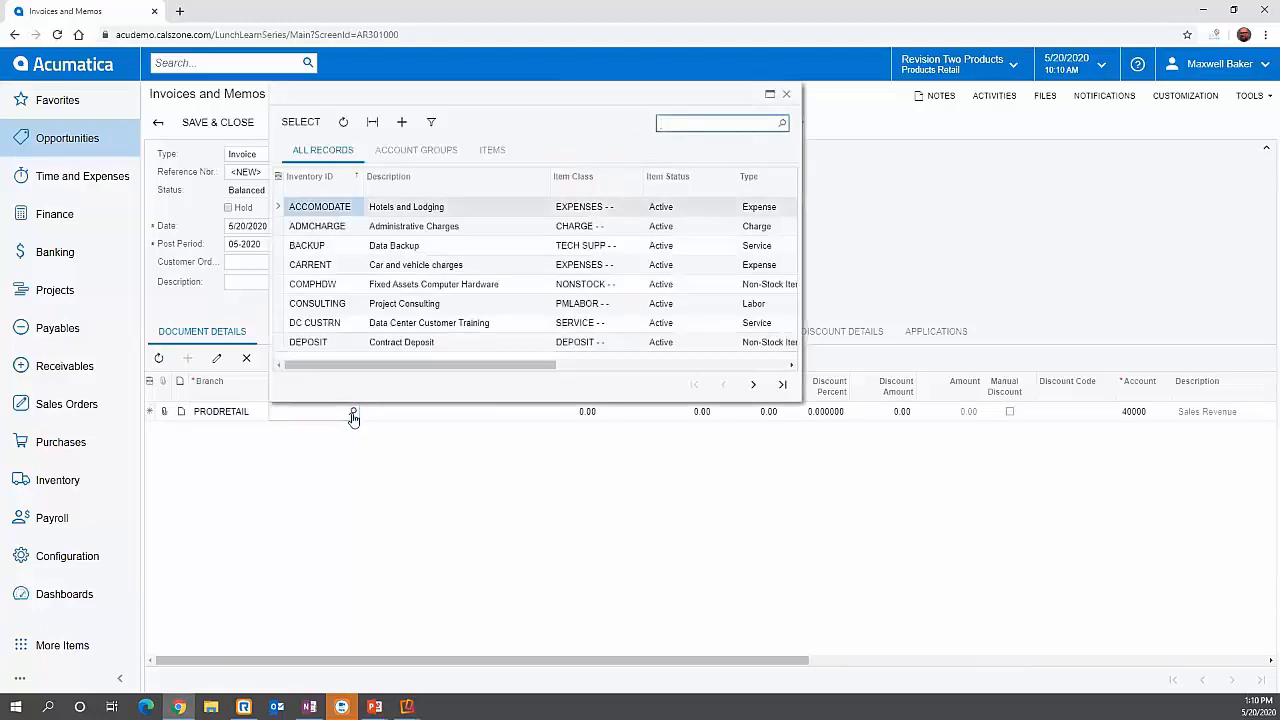
type("annua")
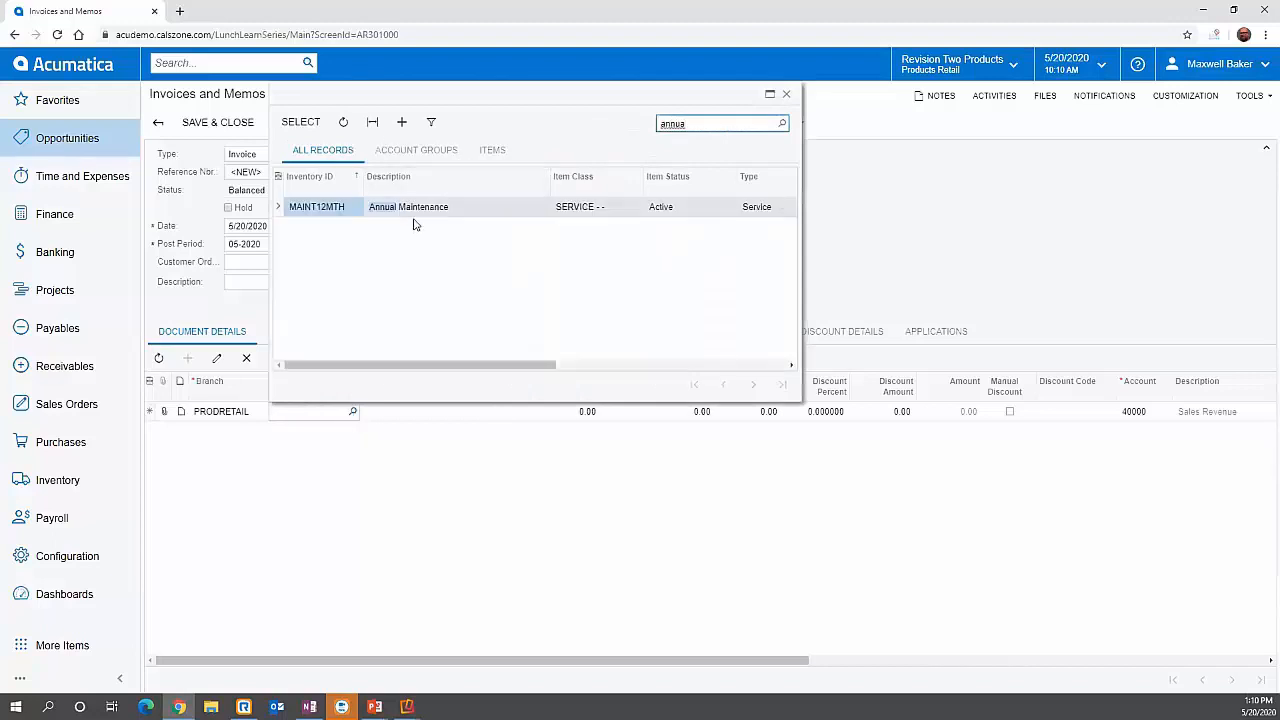
left_click(305, 122)
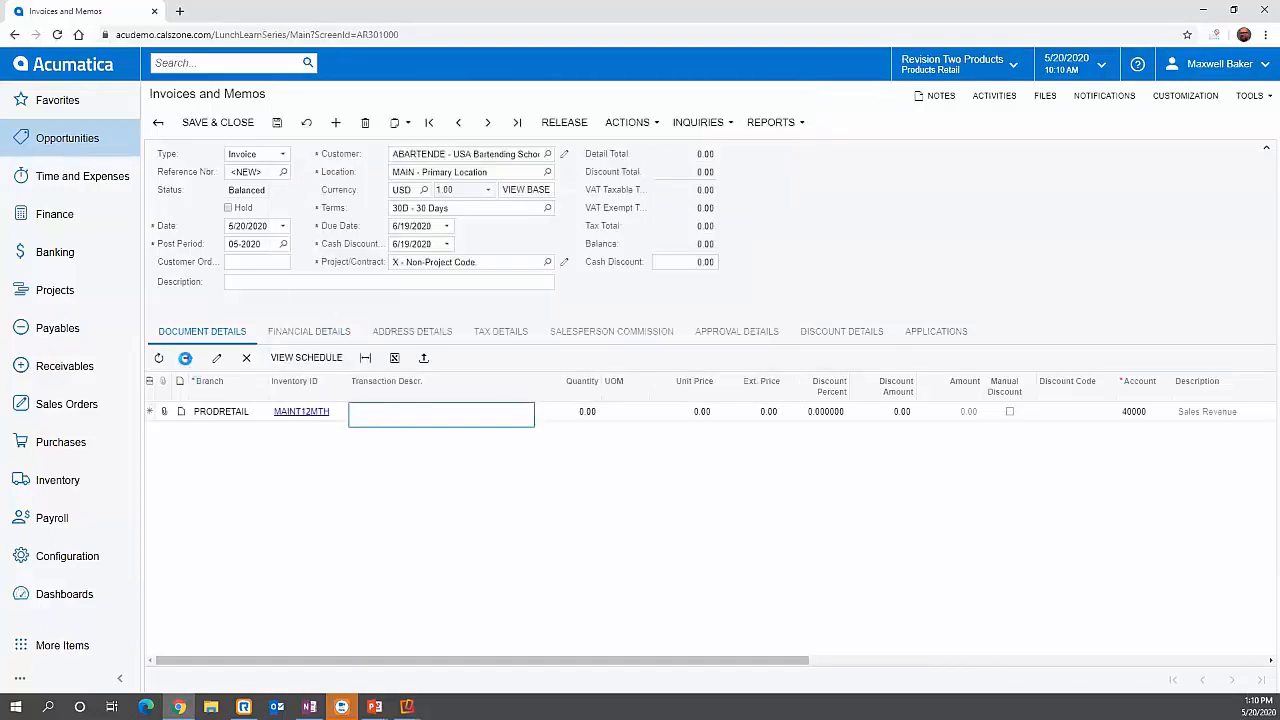
left_click(587, 413)
type("1")
Add an invoice line for the extended warranty item INDEXTWAR with quantity 1 and unit price 2,500.00, then save the invoice
left_click(188, 361)
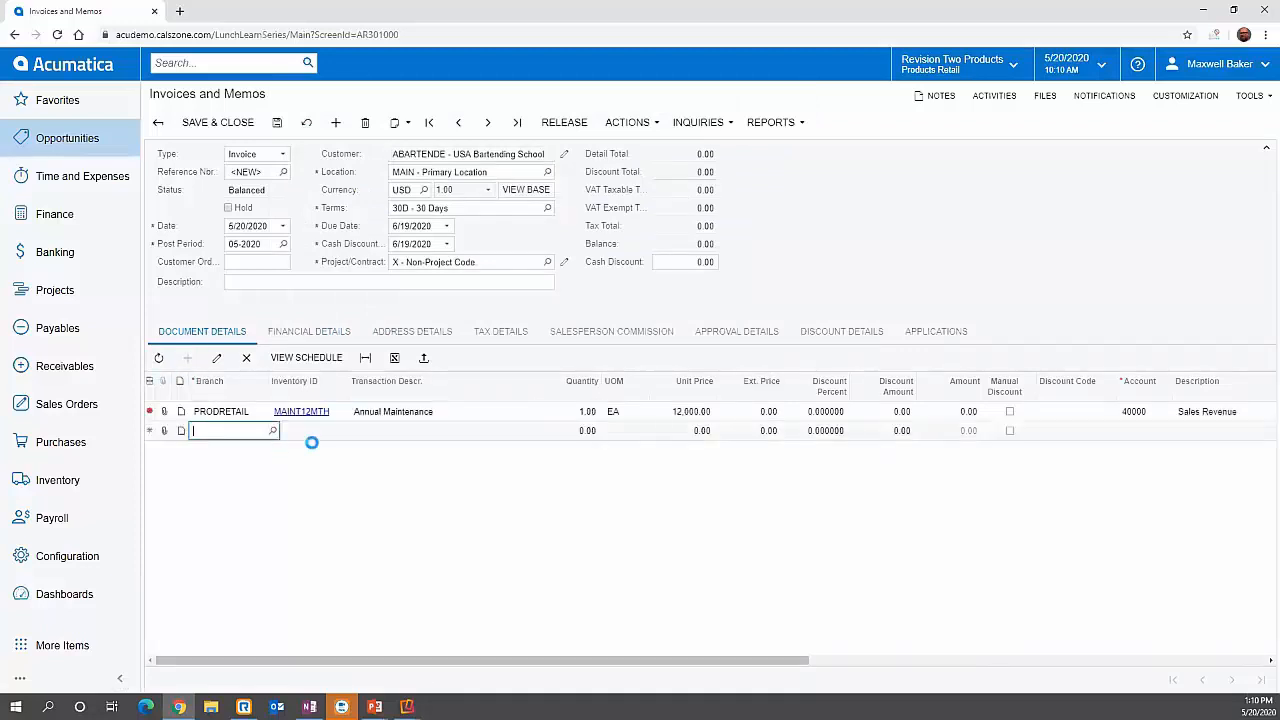
left_click(312, 431)
type("warr")
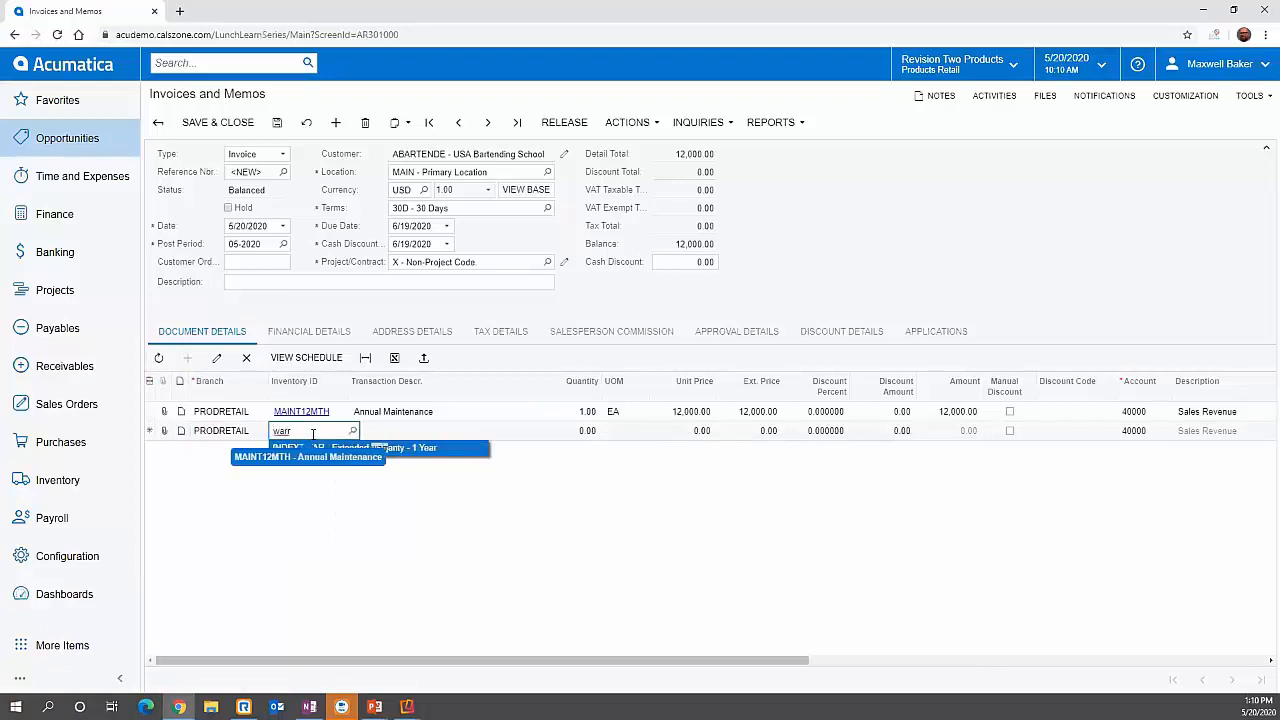
left_click(414, 457)
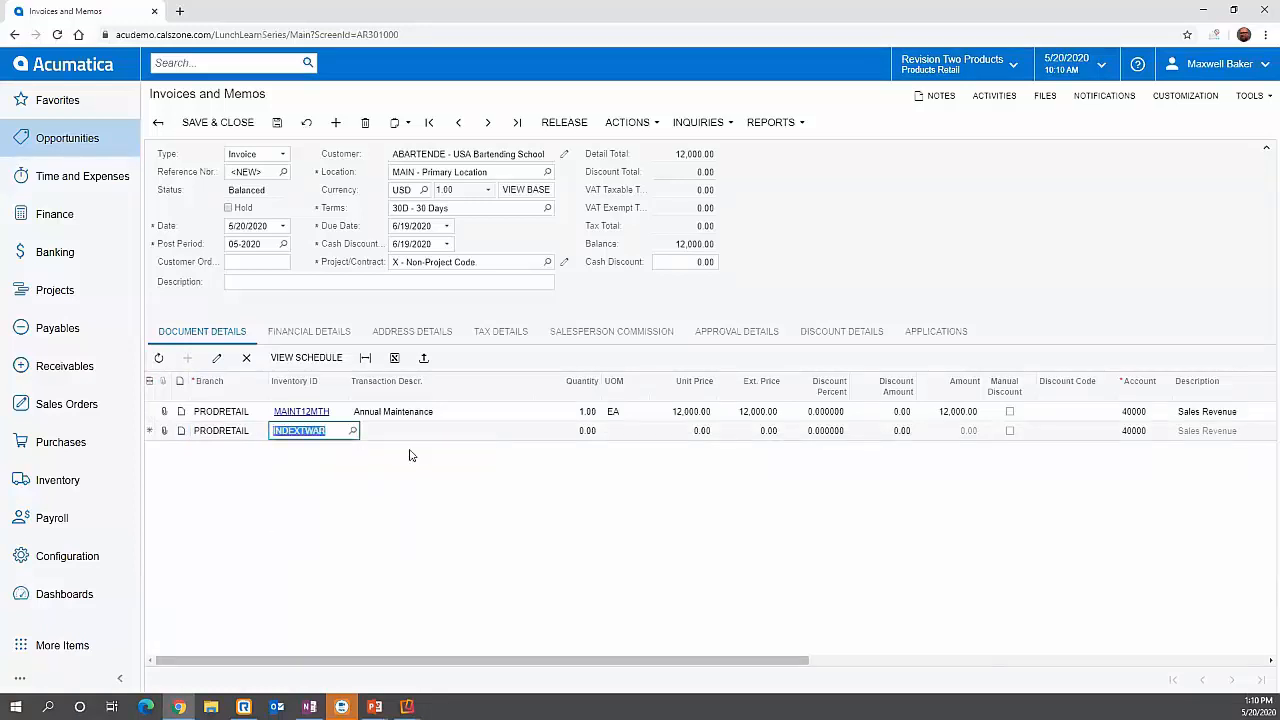
left_click(562, 442)
type("1")
left_click(684, 434)
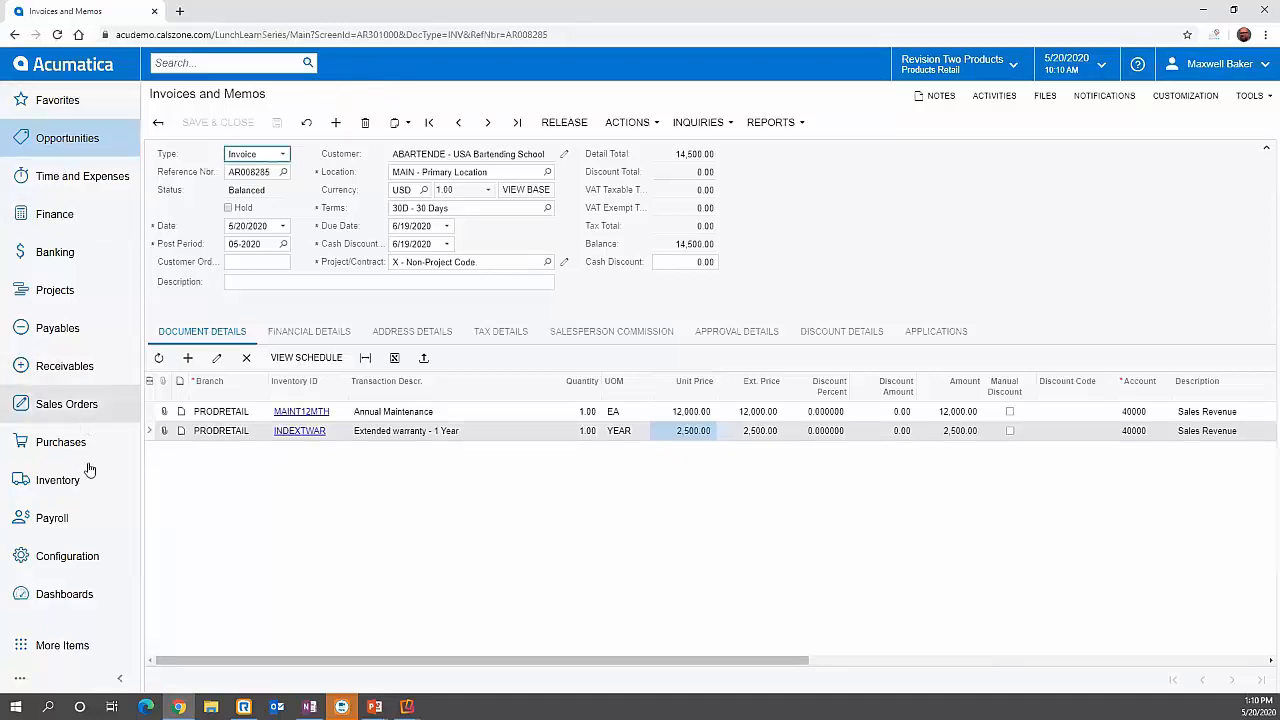
Create a new receivables recurring transaction schedule with the description Recurring Maintenance Renew
left_click(82, 370)
left_click(211, 514)
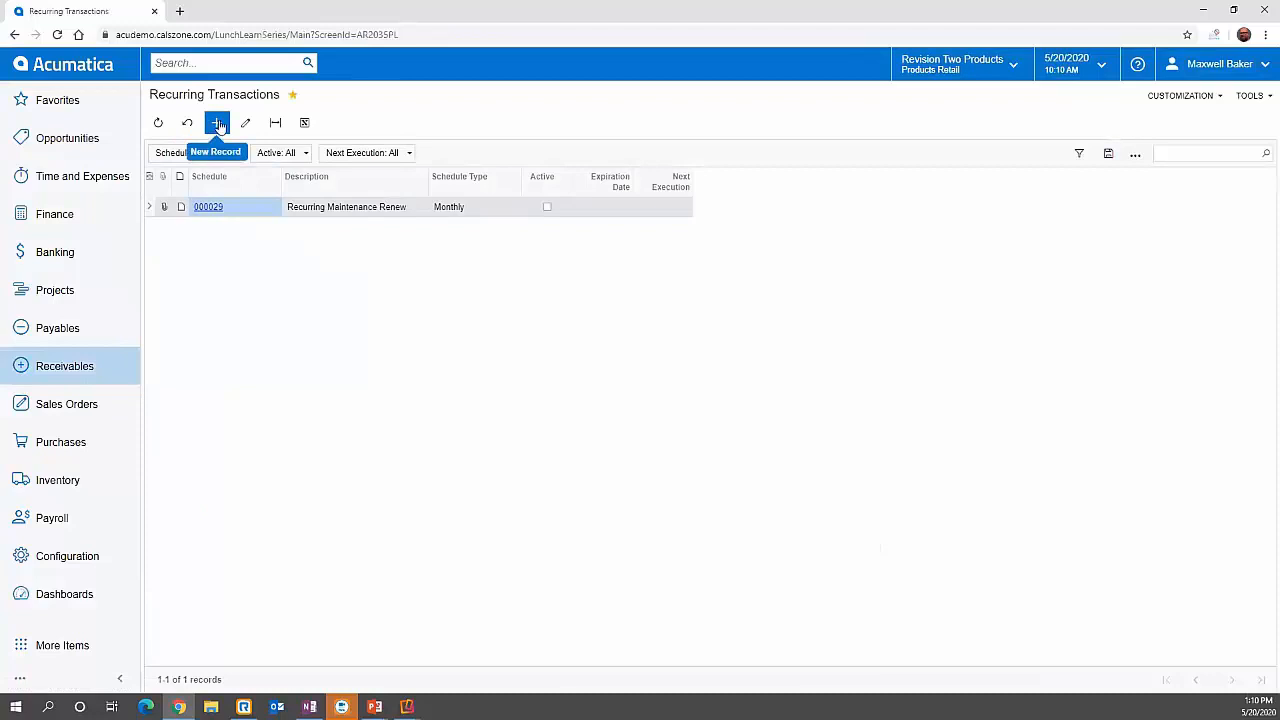
left_click(218, 124)
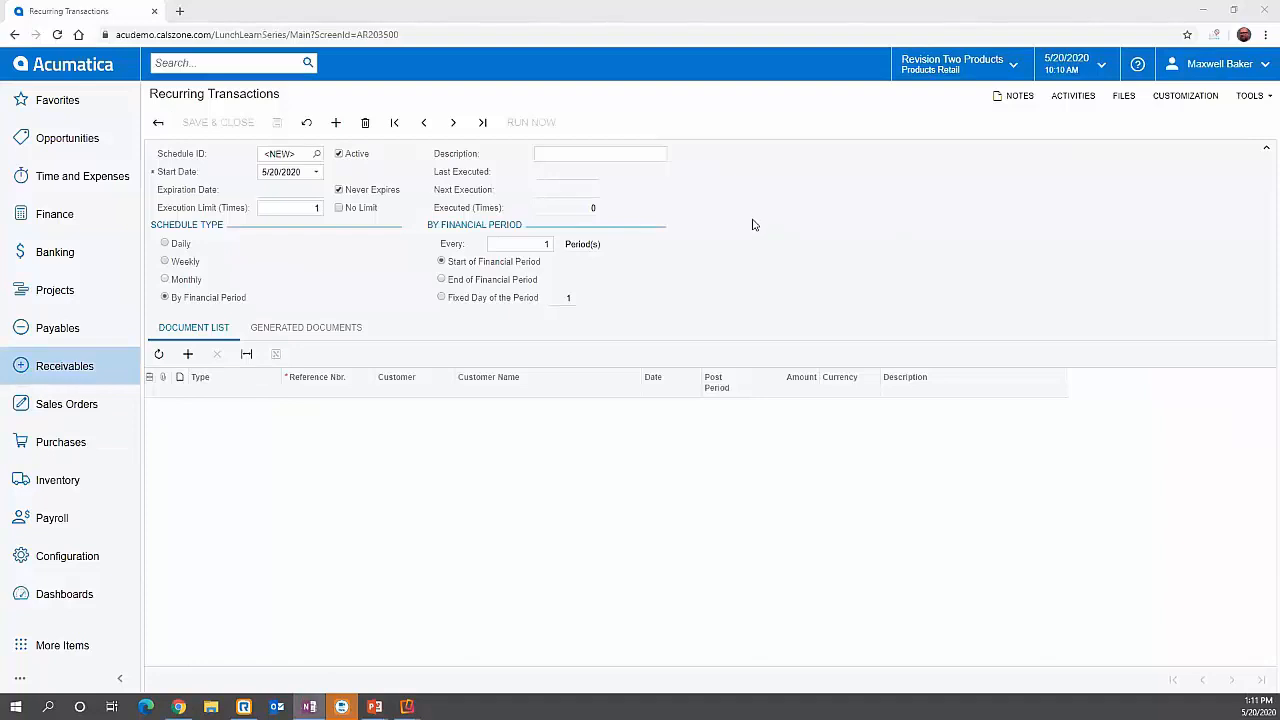
left_click(569, 162)
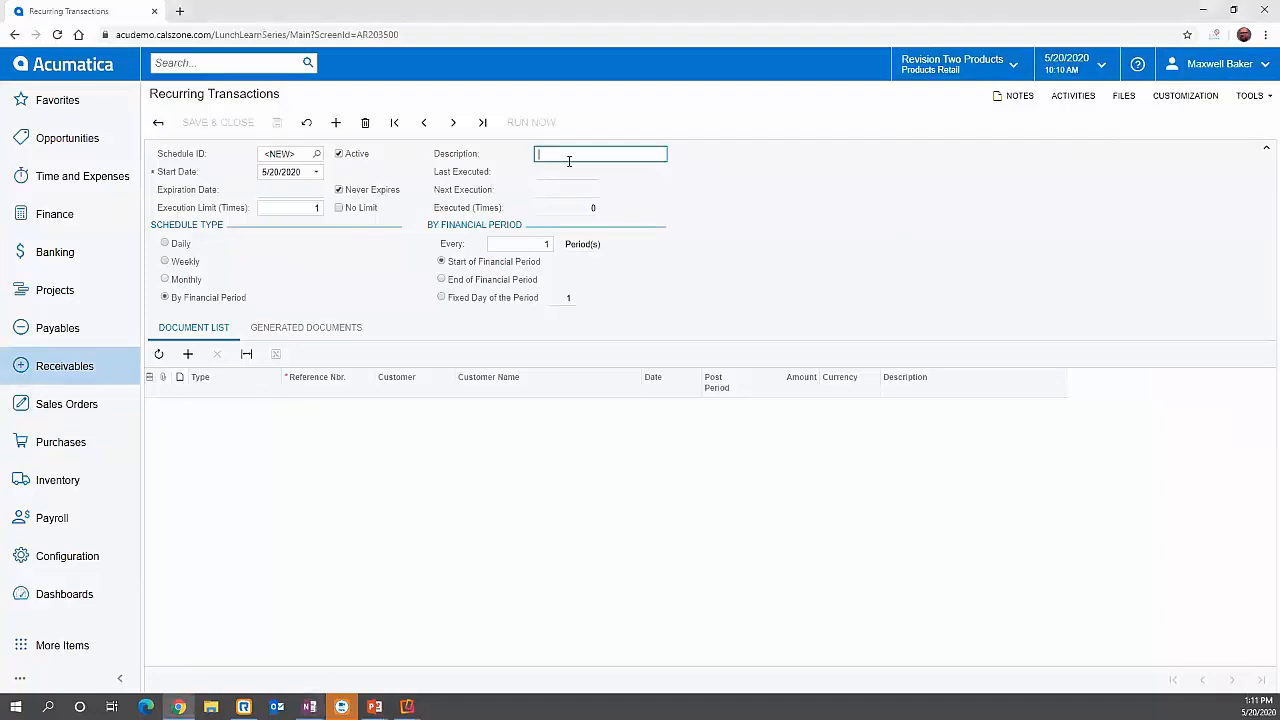
type("Recurring Maintenance Renew")
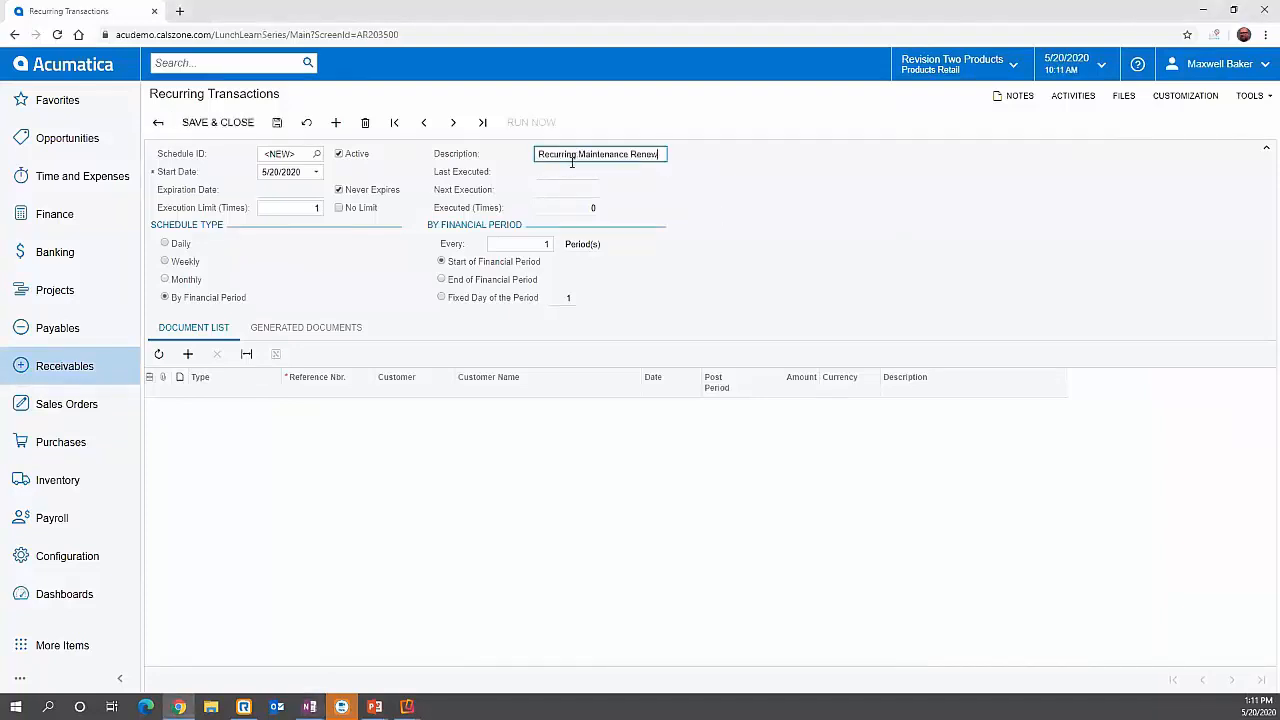
Set the schedule to a monthly type that repeats every 12 months on day 20
left_click(165, 280)
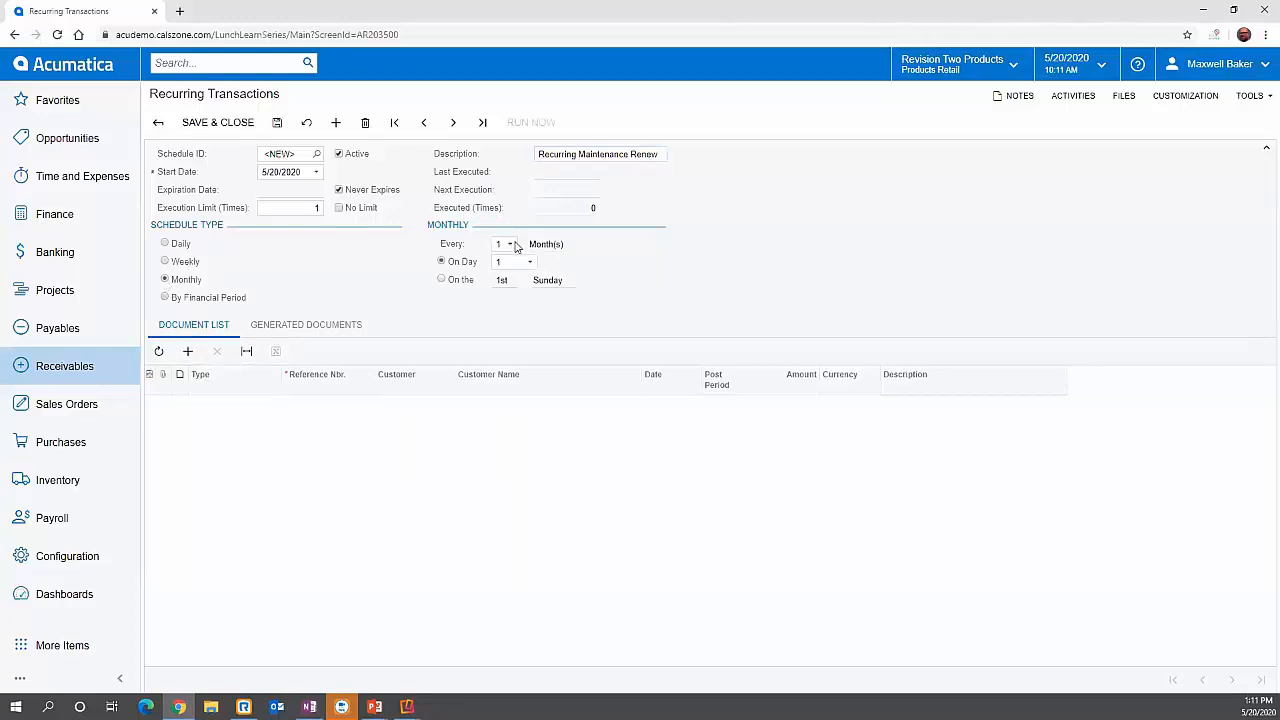
left_click(511, 245)
left_click(500, 398)
left_click(530, 262)
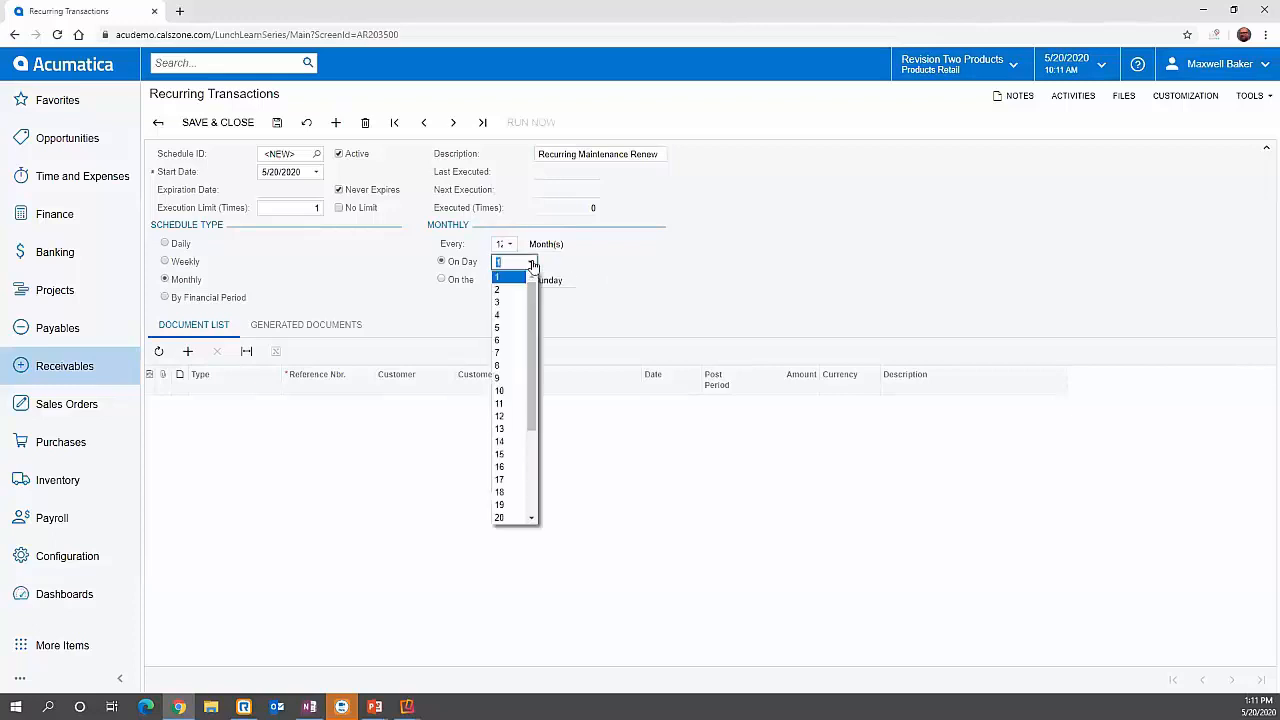
left_click(499, 517)
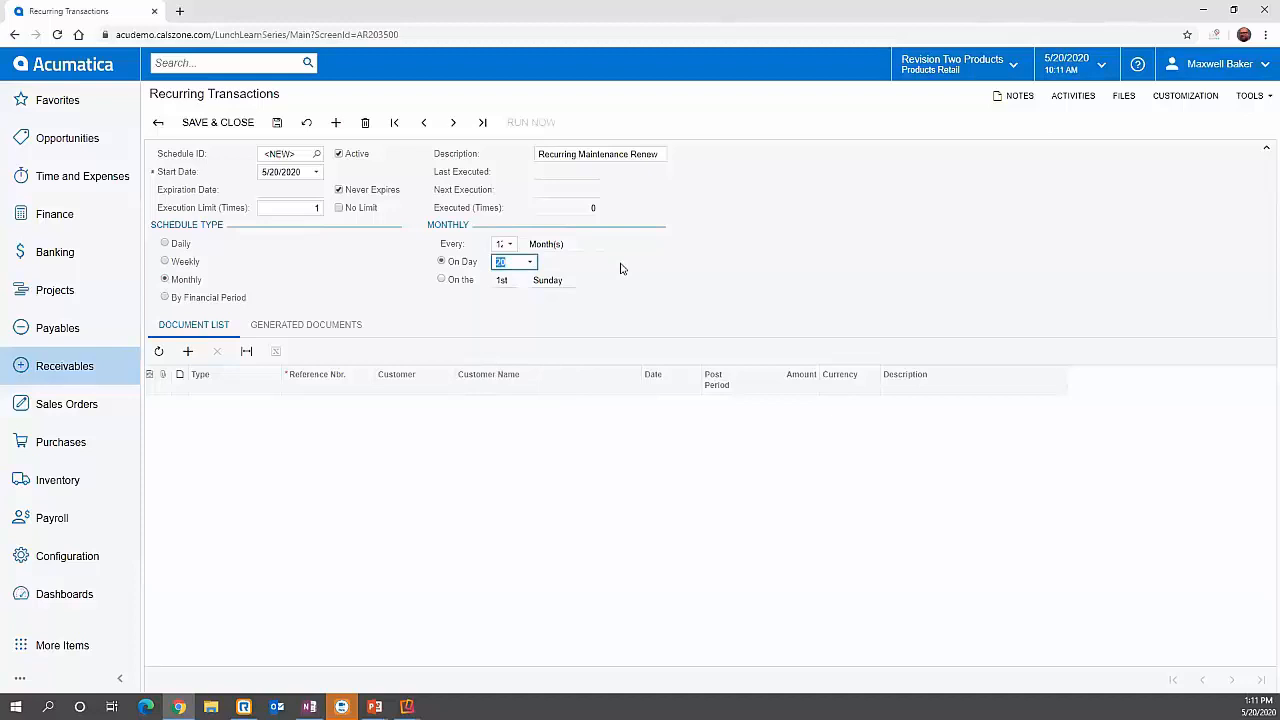
Add invoice AR008285 to the schedule's document list and save the schedule
left_click(187, 351)
left_click(304, 404)
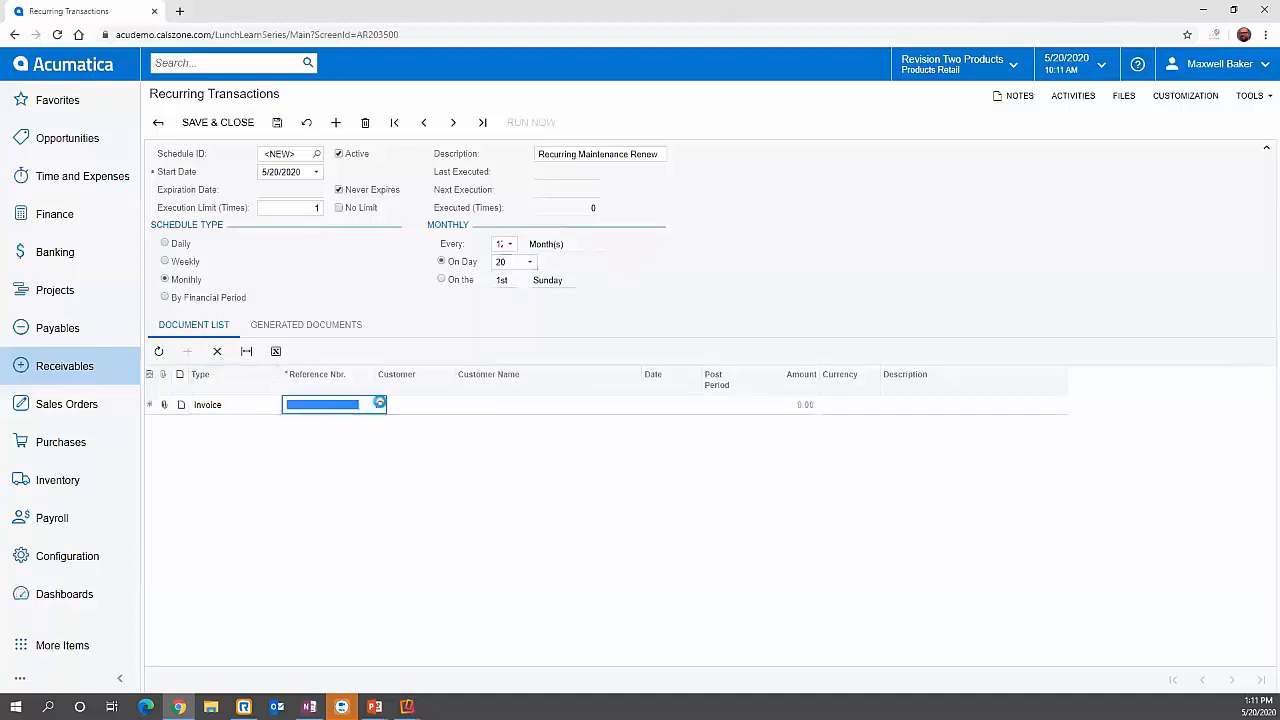
left_click(379, 404)
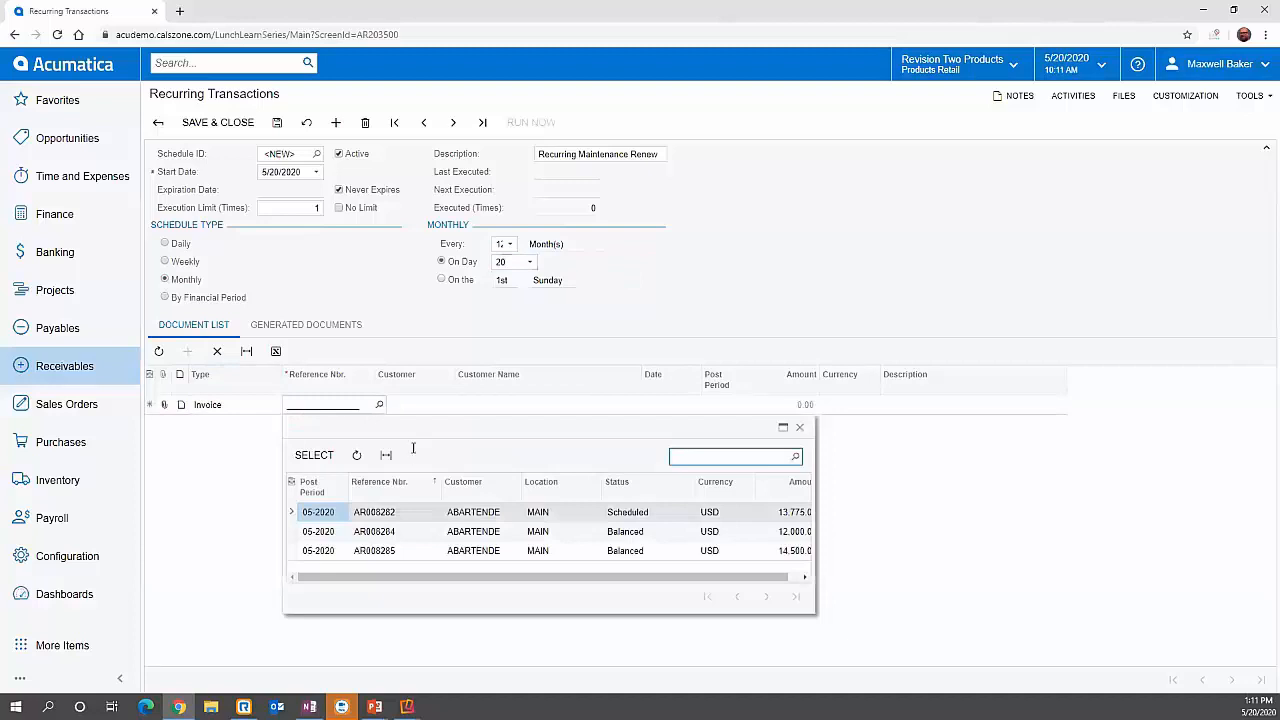
left_click(376, 552)
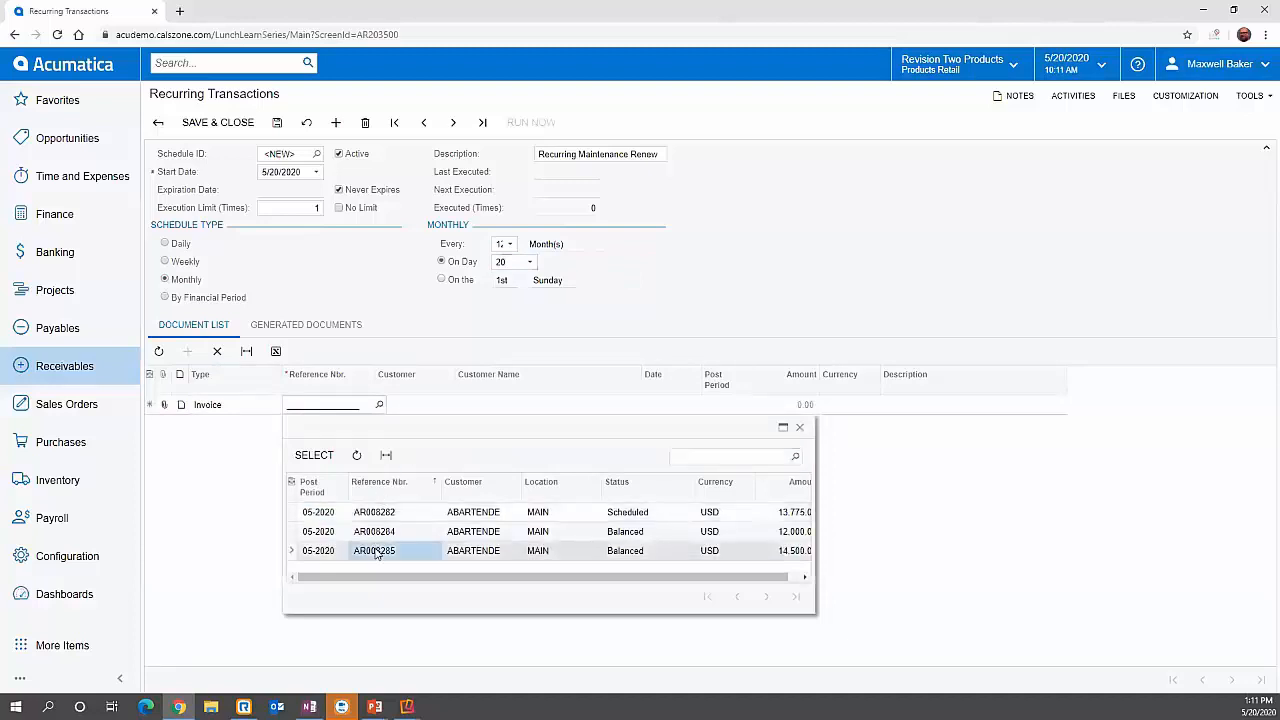
left_click(322, 456)
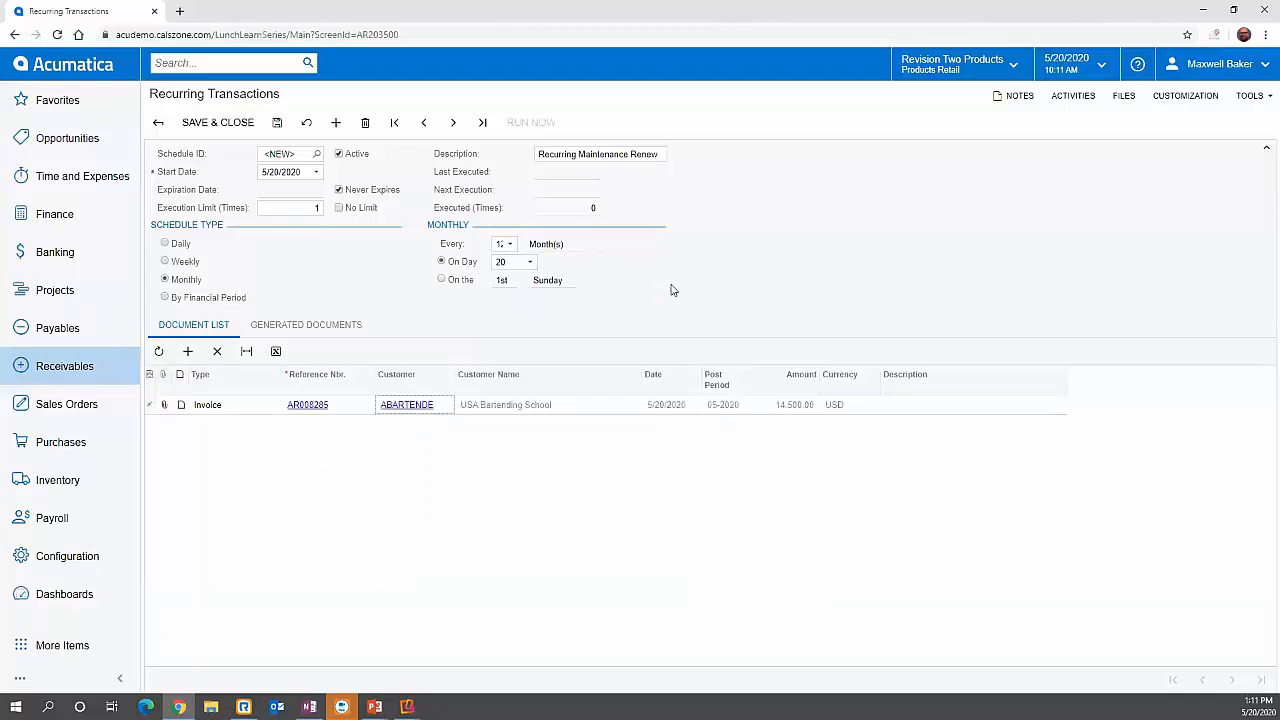
left_click(277, 122)
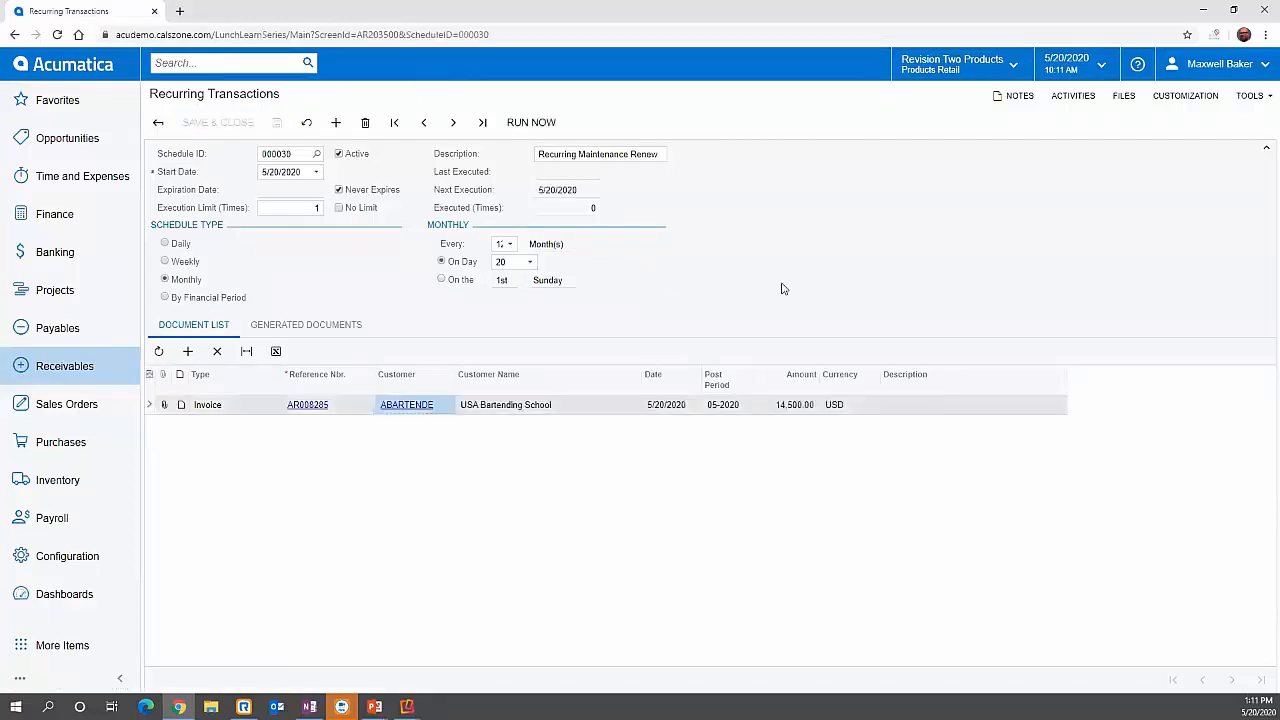
Review the scheduled invoice AR008285, then run the recurring schedule immediately
left_click(319, 405)
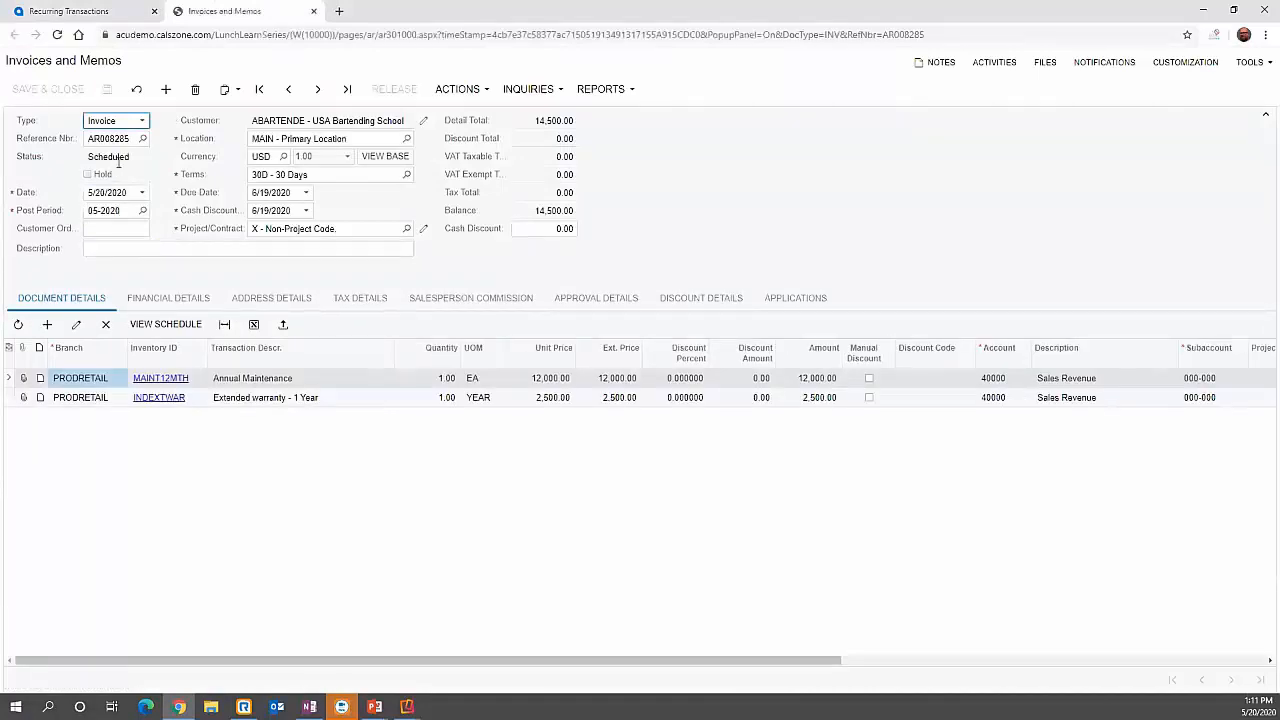
left_click(314, 11)
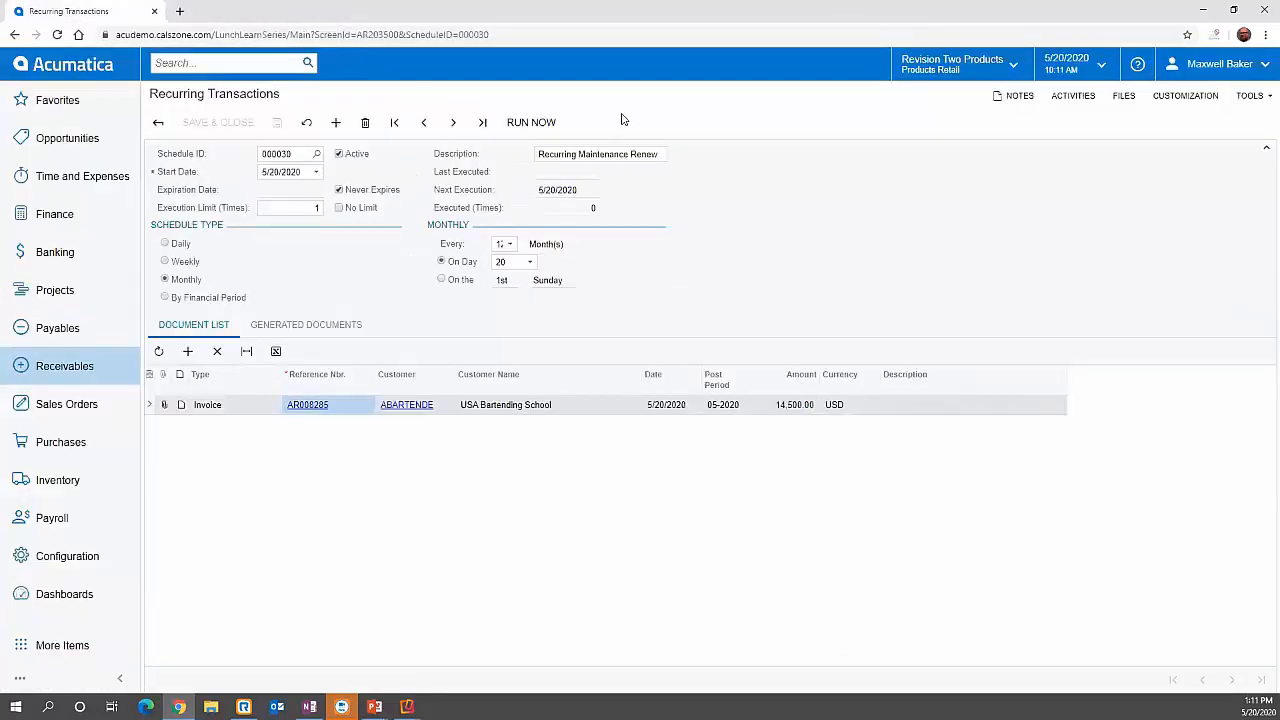
left_click(550, 125)
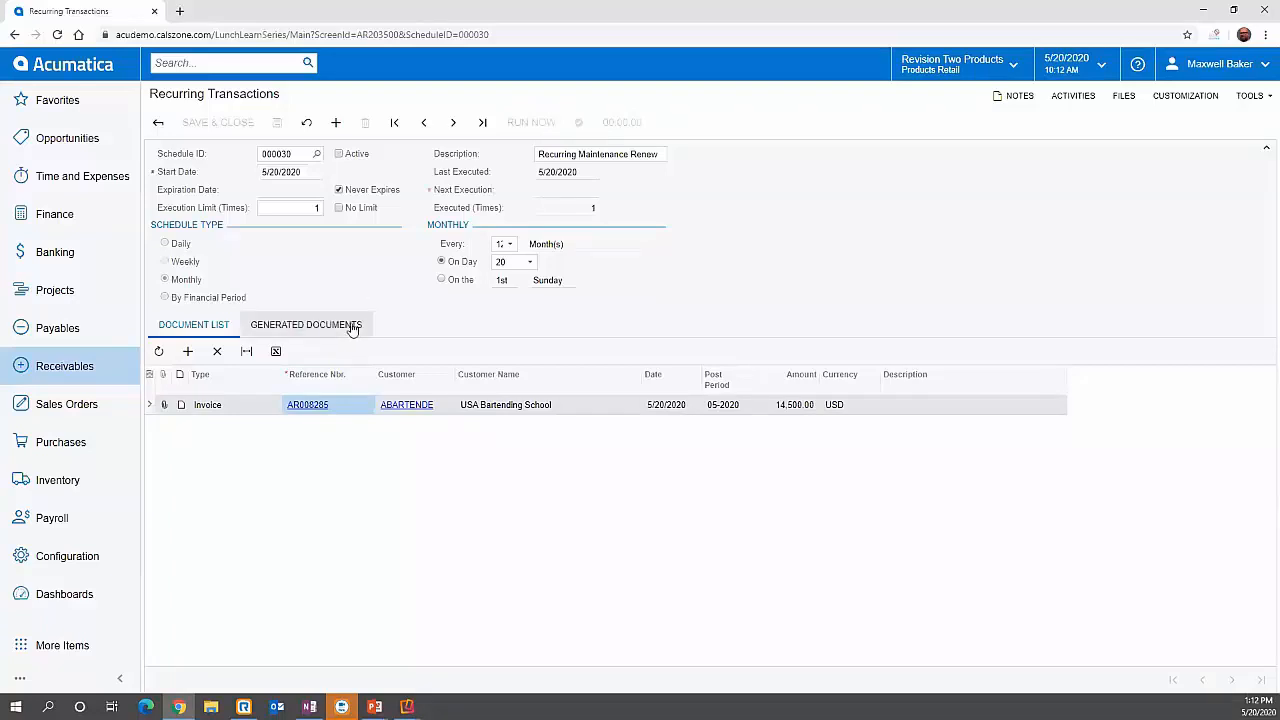
Open the schedule's generated invoice AR008286, release it and close it
left_click(352, 326)
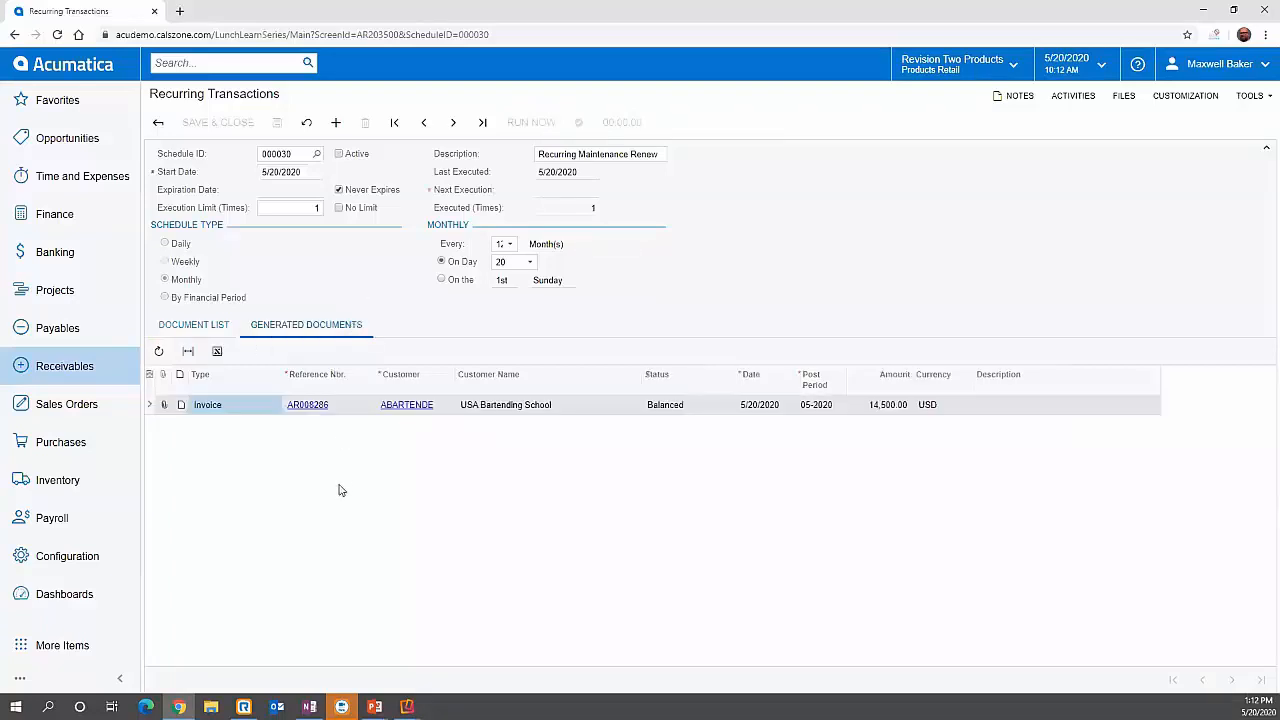
left_click(318, 407)
left_click(312, 405)
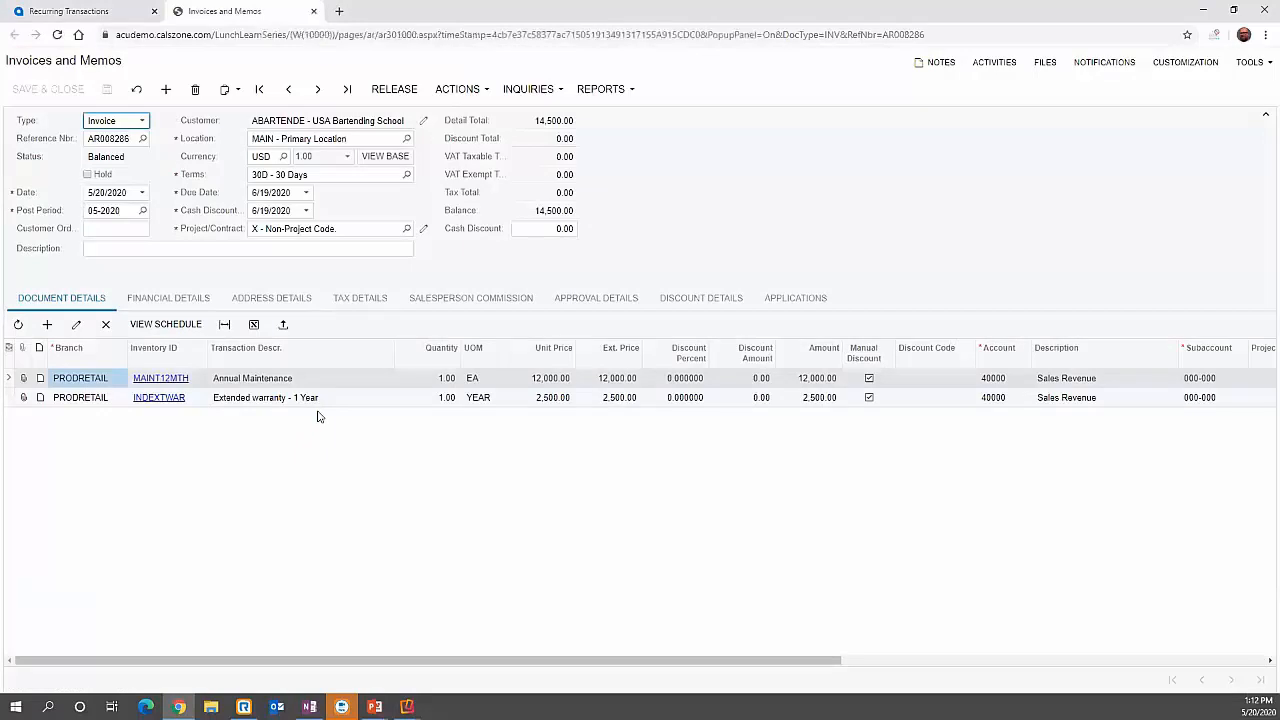
left_click(394, 90)
left_click(314, 12)
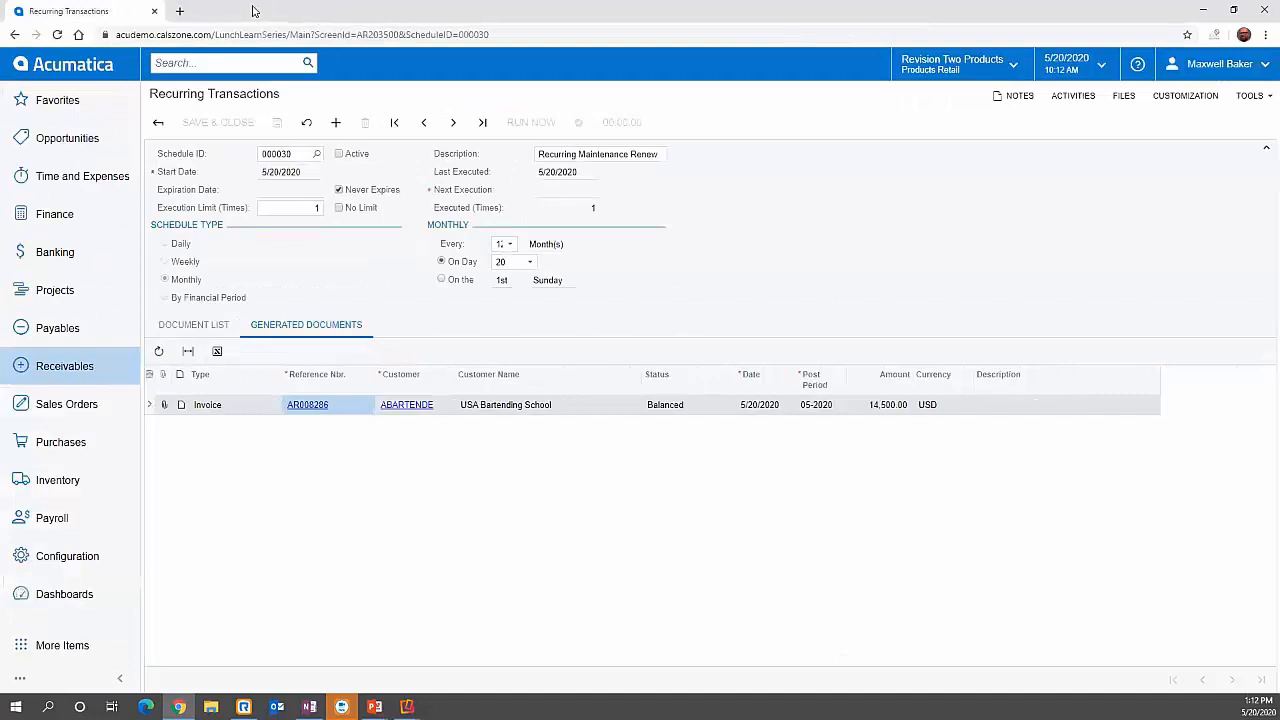
Create a new receivables payment for customer ABARTENDE, USA Bartending School
left_click(80, 372)
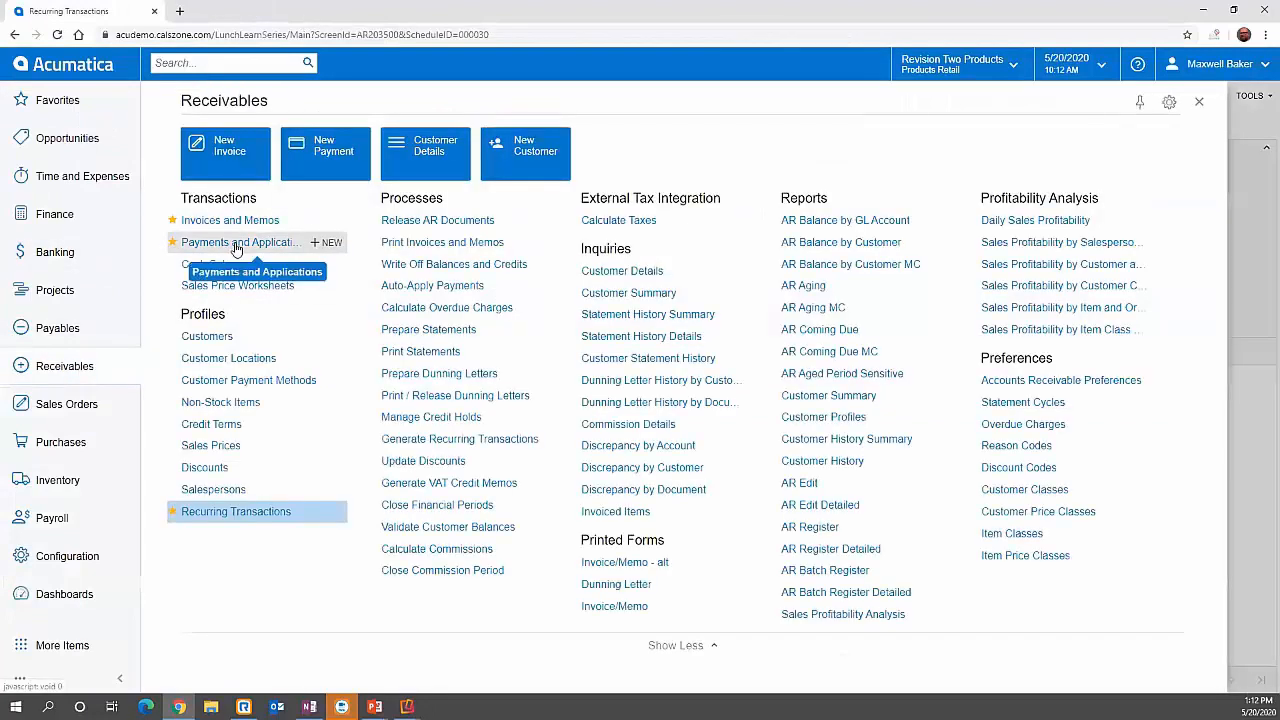
left_click(237, 248)
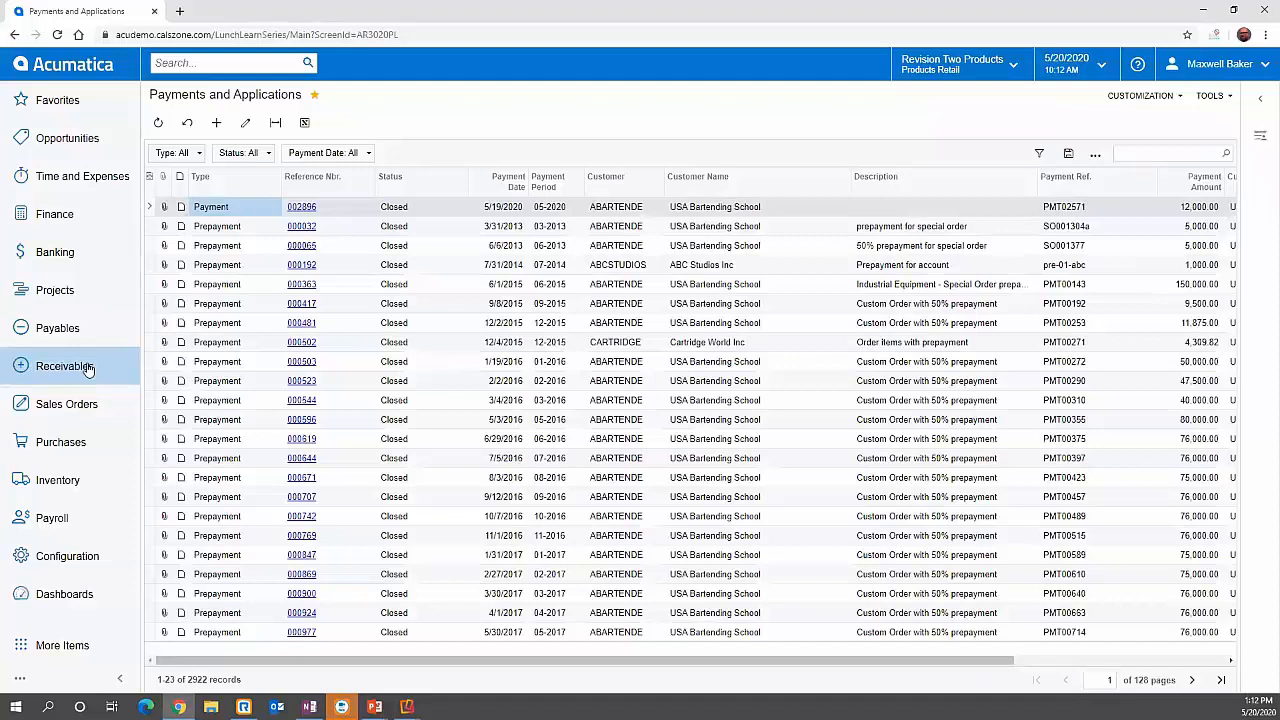
left_click(216, 122)
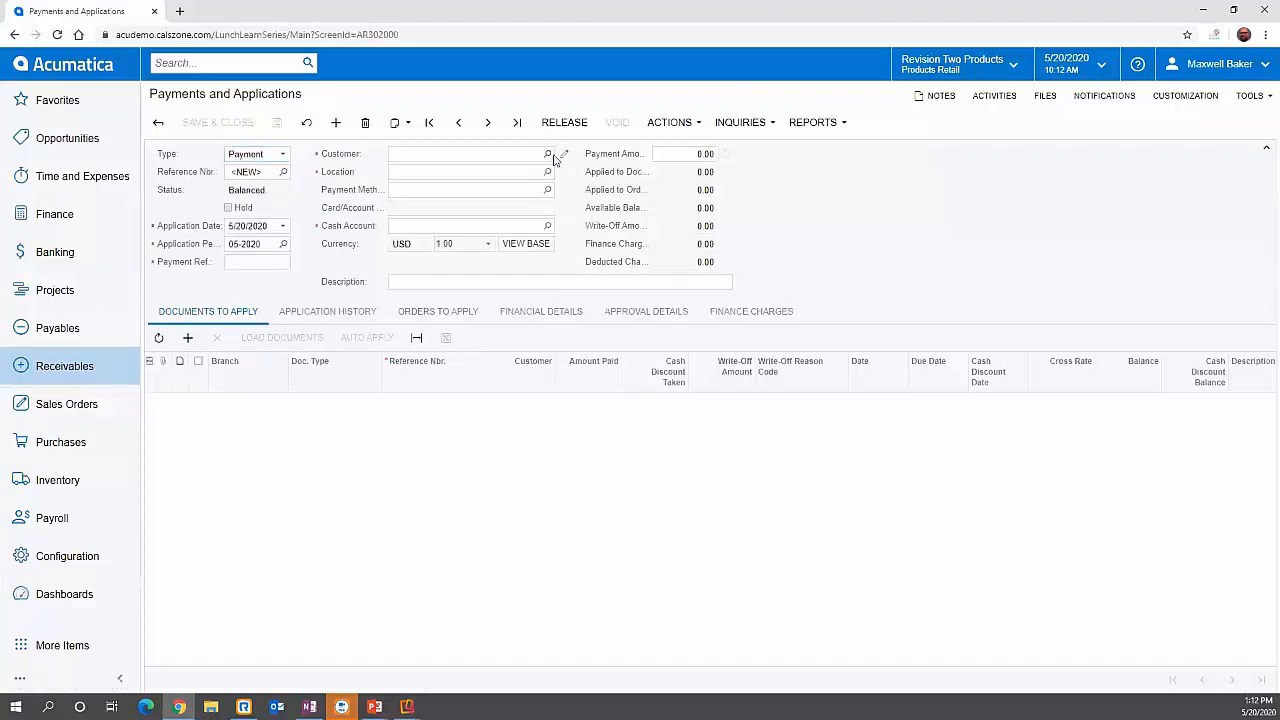
left_click(547, 153)
left_click(475, 279)
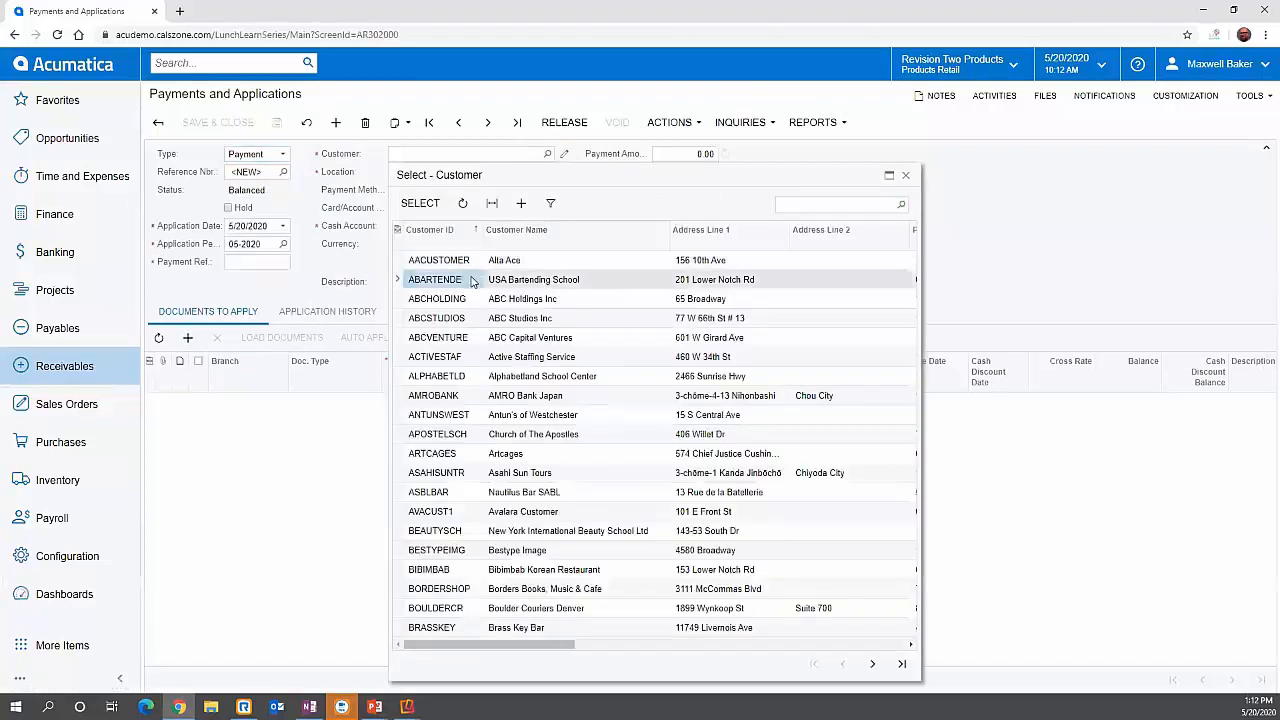
left_click(420, 204)
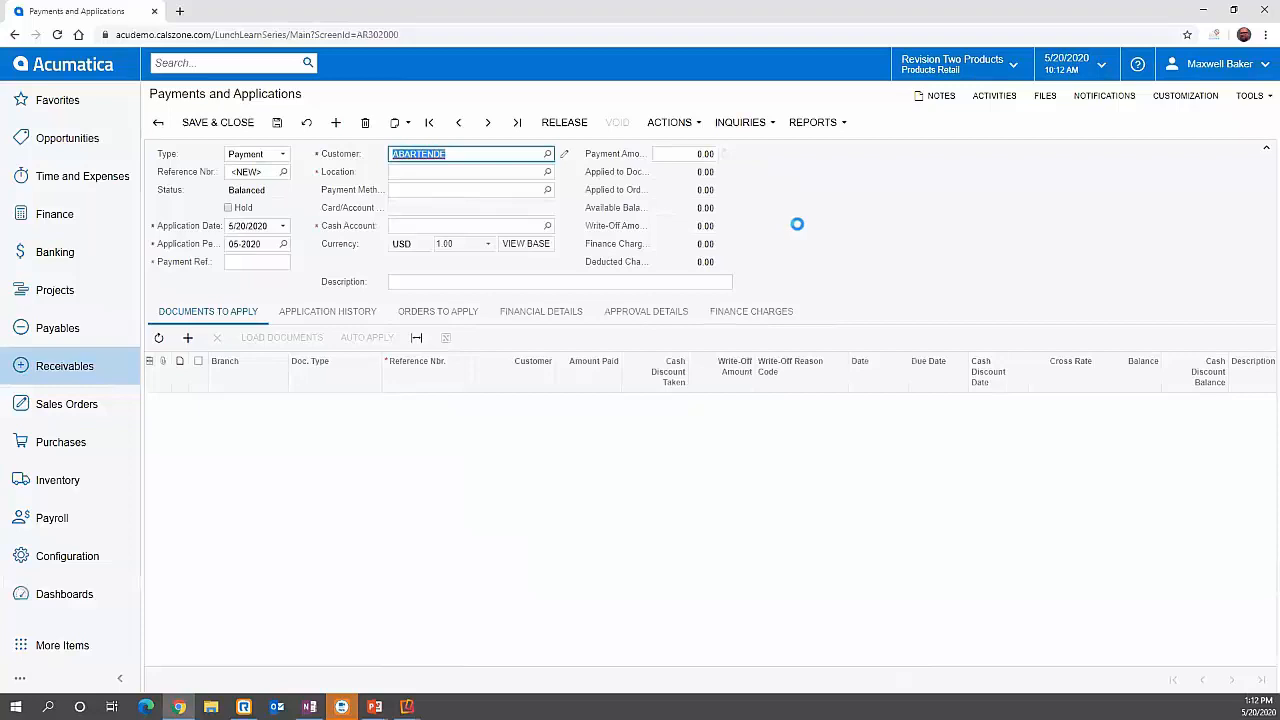
Set the payment's cash account to 10400 Undeposited Funds and the payment amount to 14,500.00
left_click(547, 226)
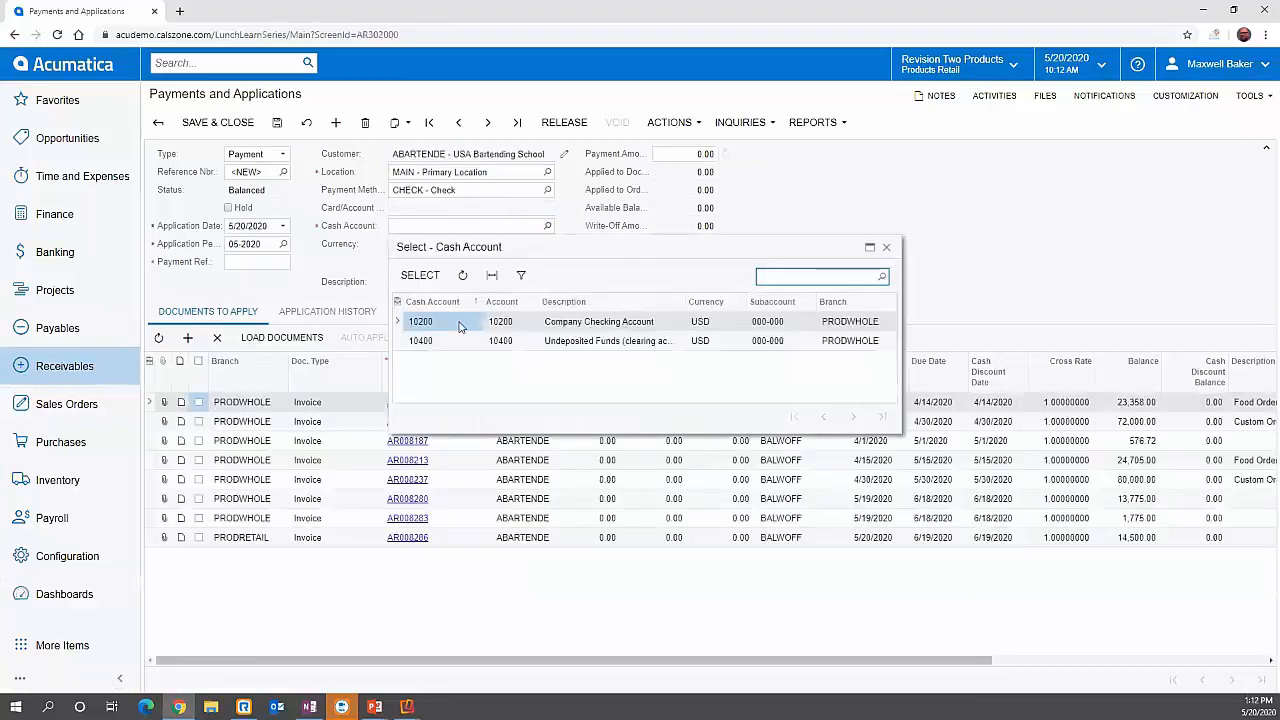
left_click(420, 276)
left_click(547, 226)
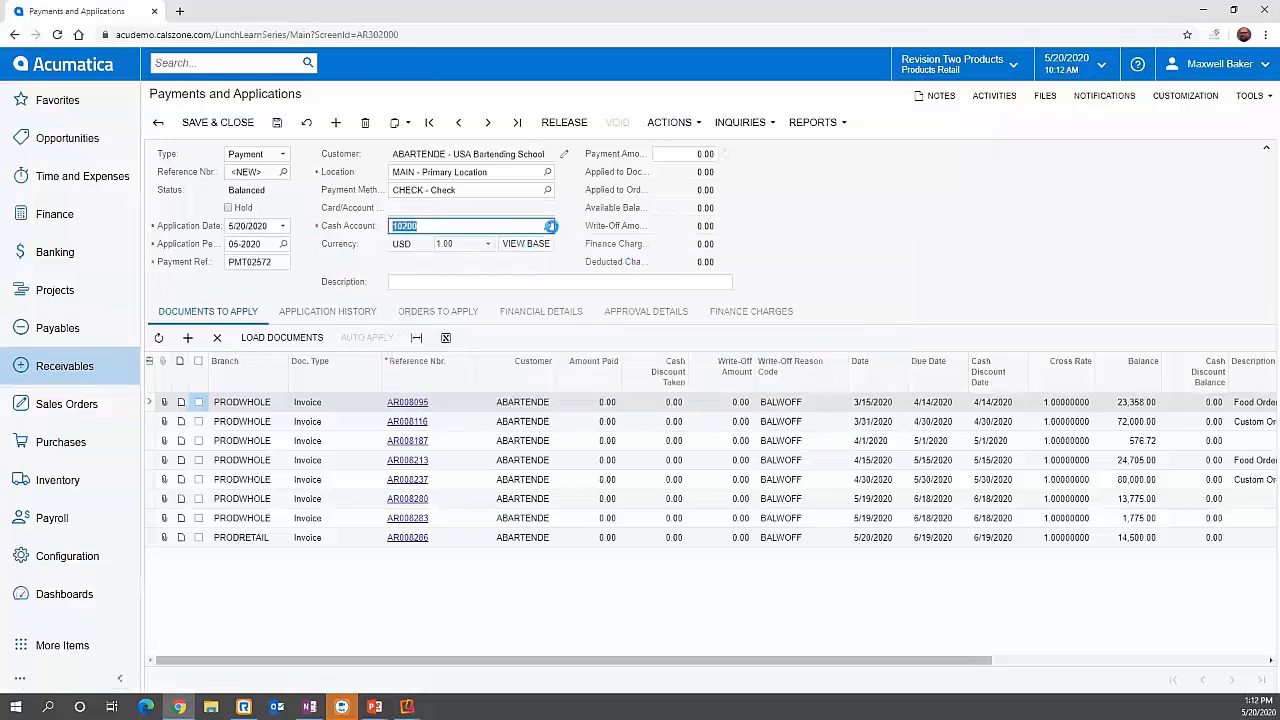
left_click(430, 340)
left_click(420, 275)
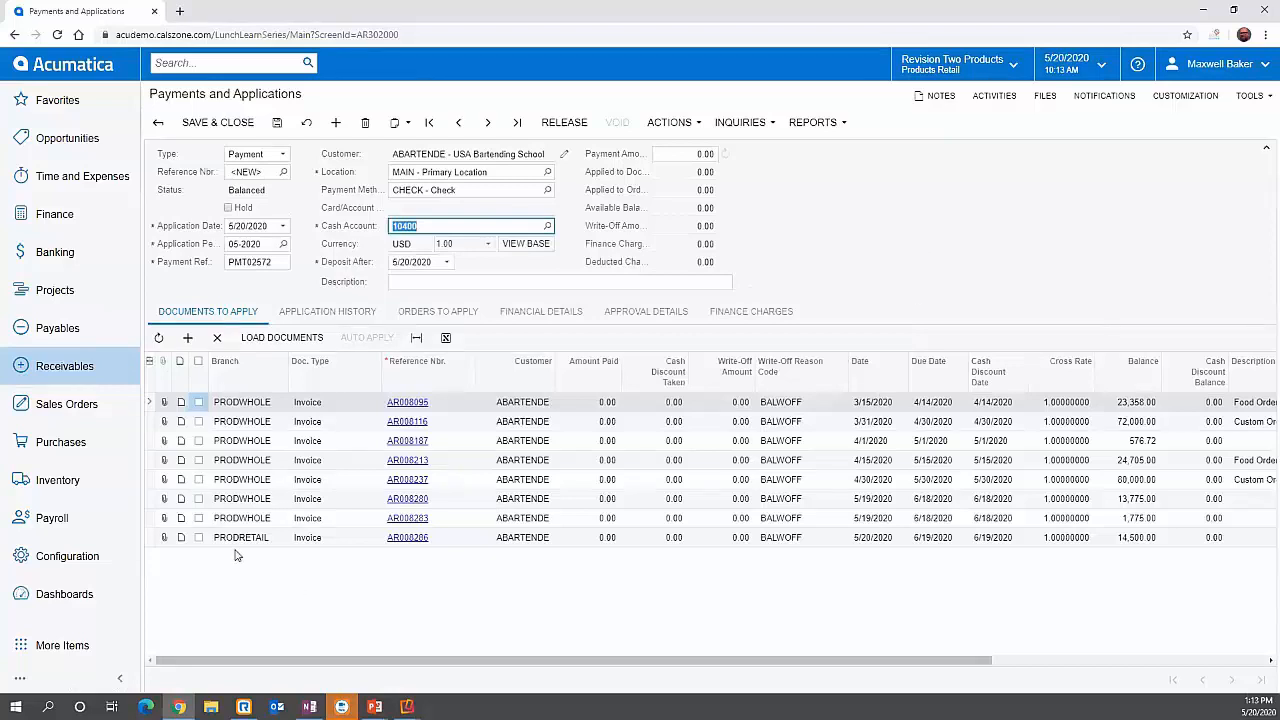
left_click(695, 154)
type("14500")
left_click(800, 189)
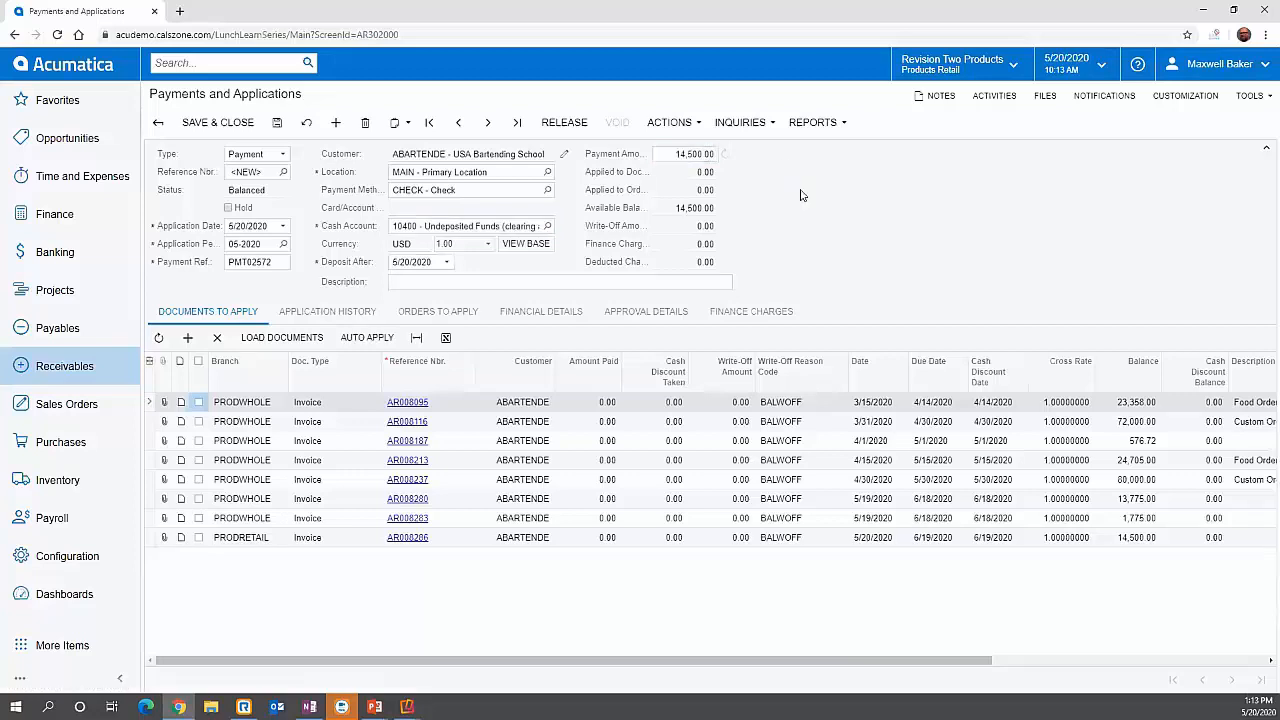
Apply the payment to invoice AR008286, then save and release the payment
left_click(198, 539)
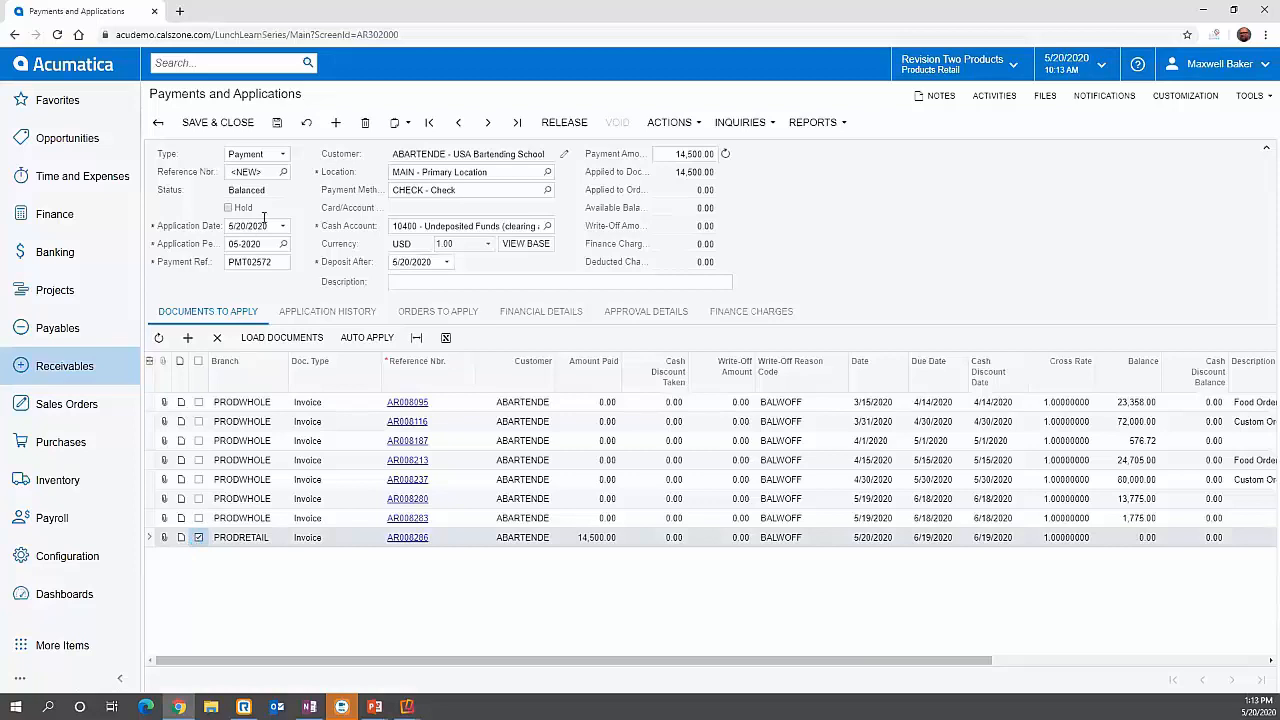
left_click(281, 131)
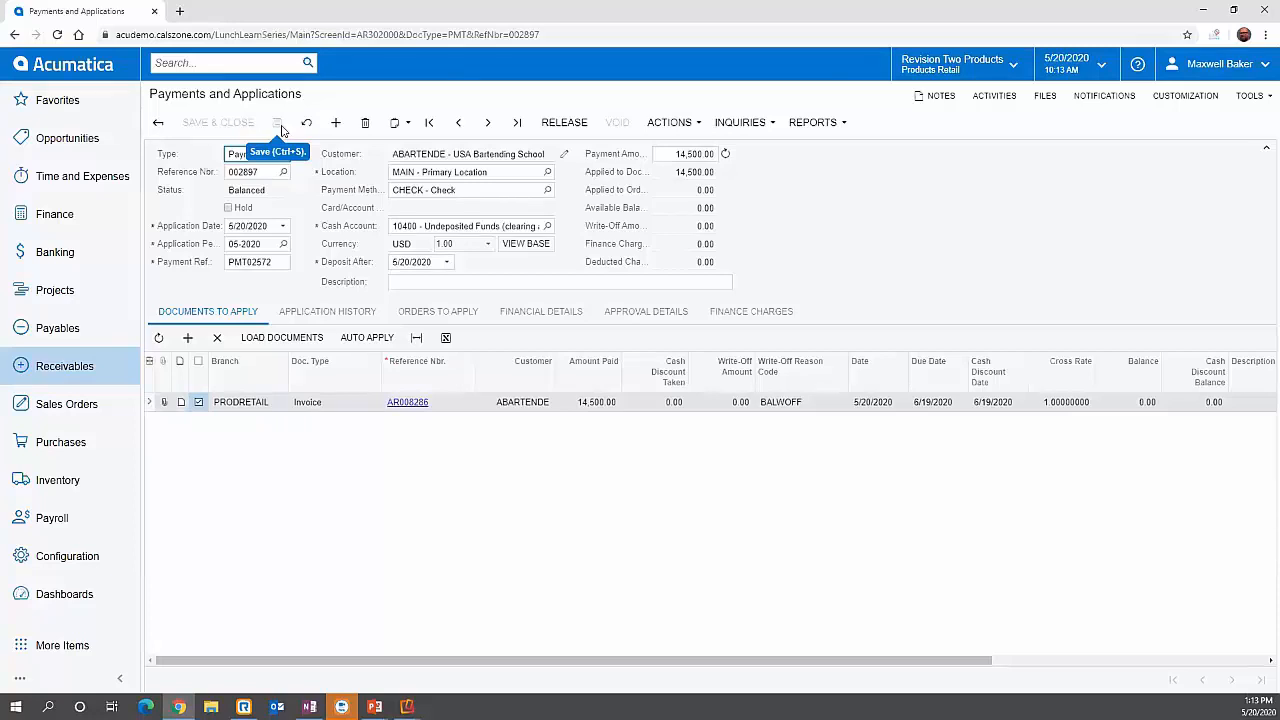
left_click(565, 122)
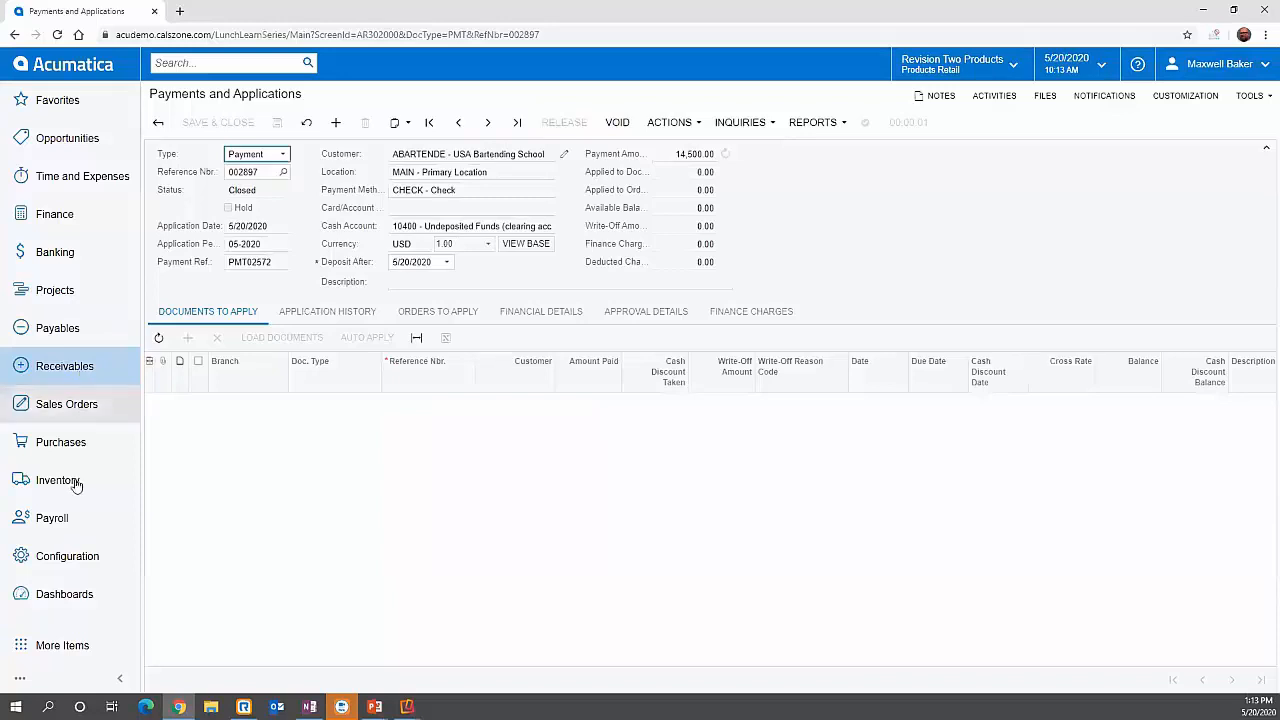
Open the AR Clerk finance dashboard and review its overdue accounts, days to pay and balance charts
left_click(74, 592)
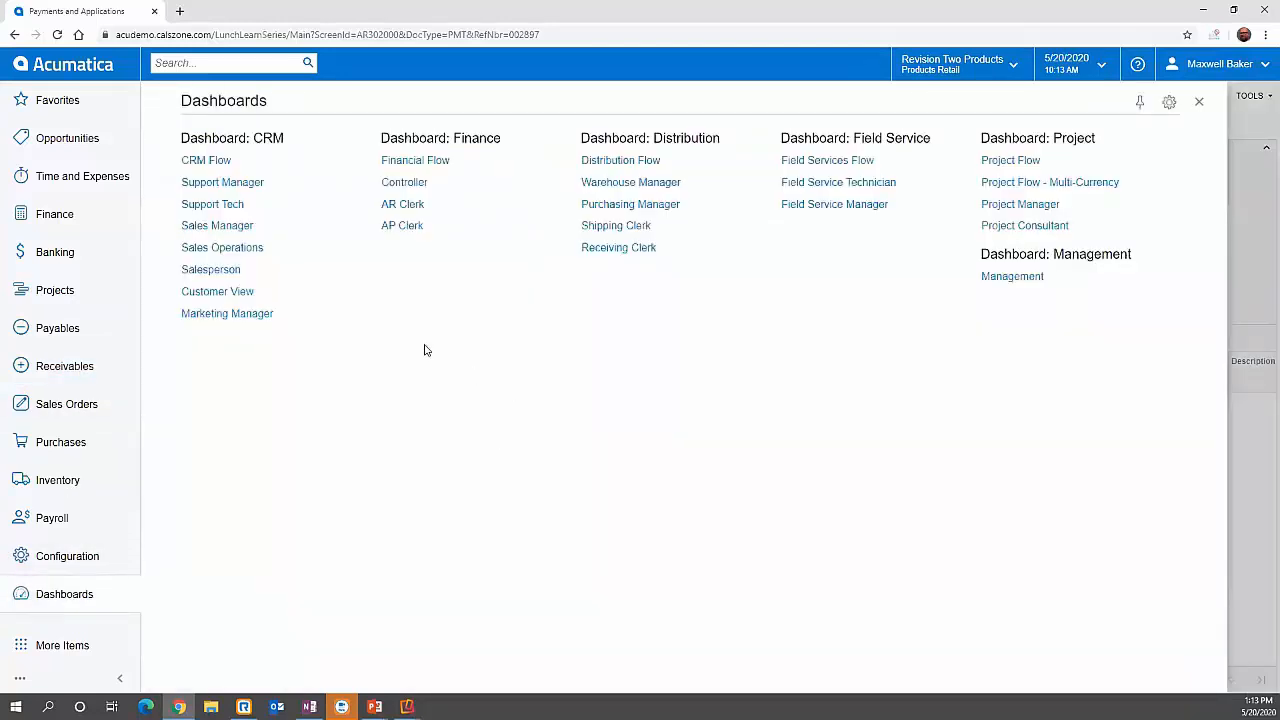
left_click(409, 208)
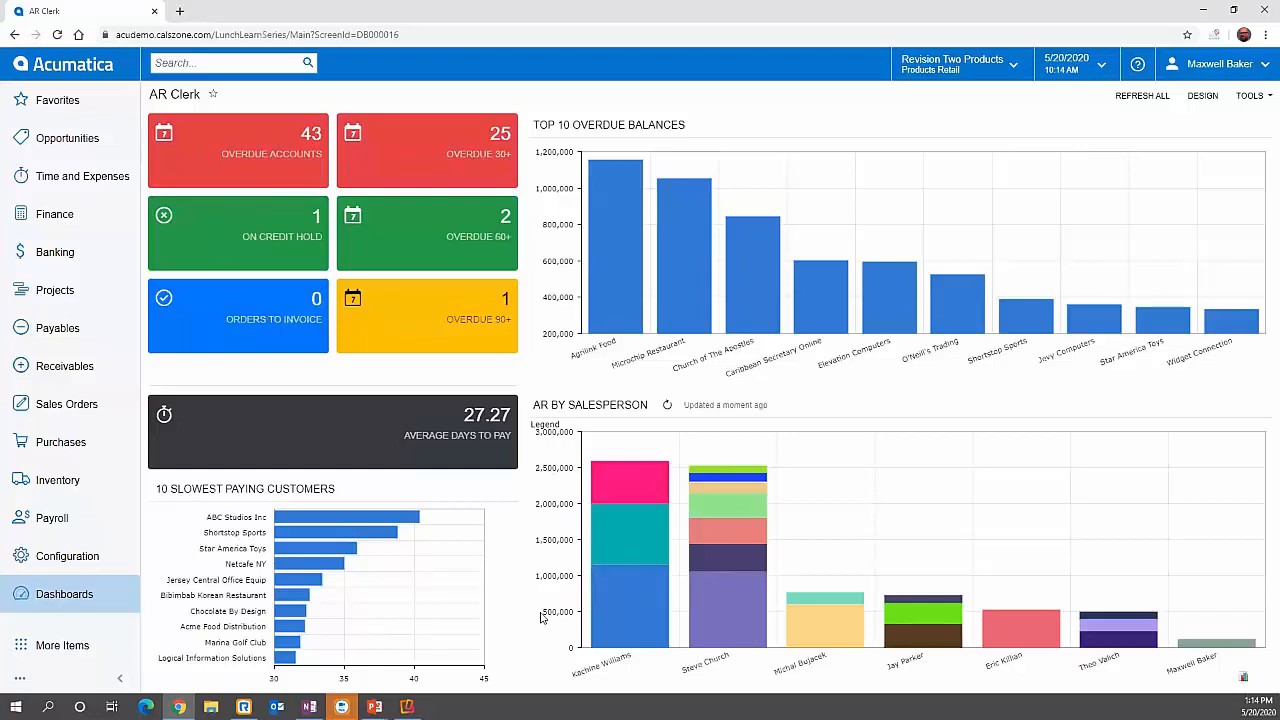
Open the AP Clerk dashboard and review the overdue bills list behind its tile, then close the list
left_click(72, 600)
left_click(410, 228)
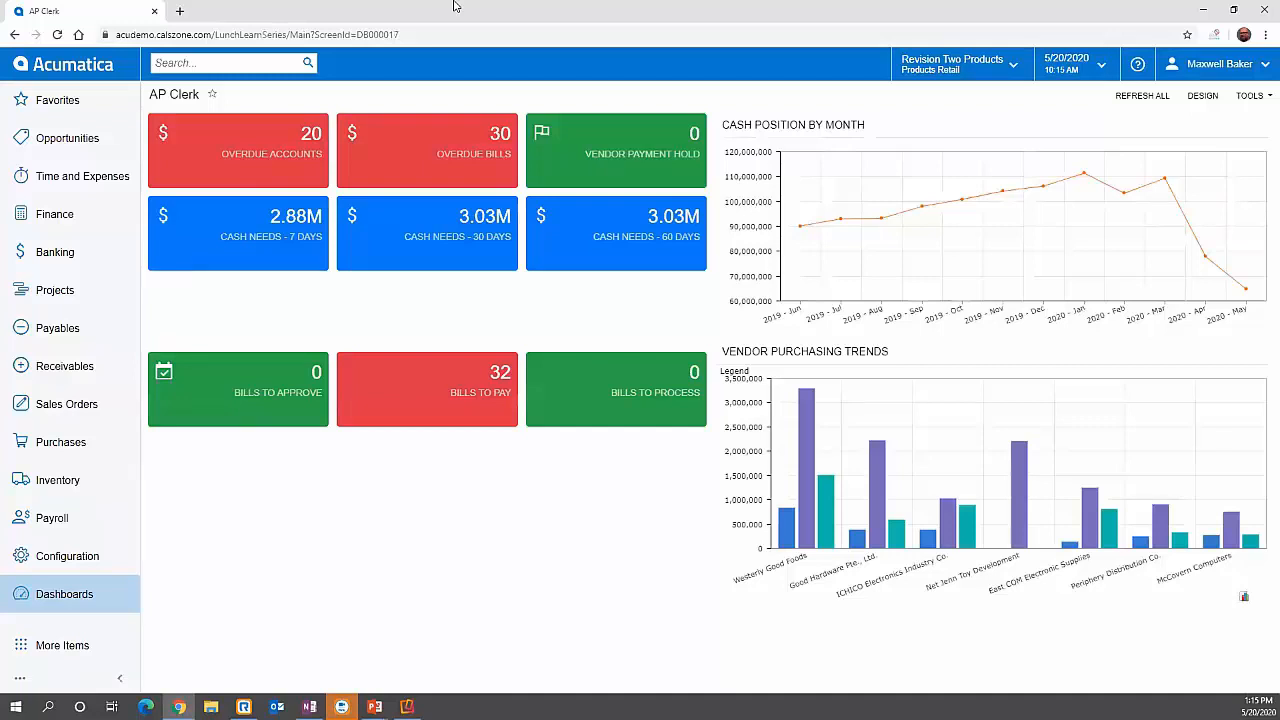
left_click(437, 170)
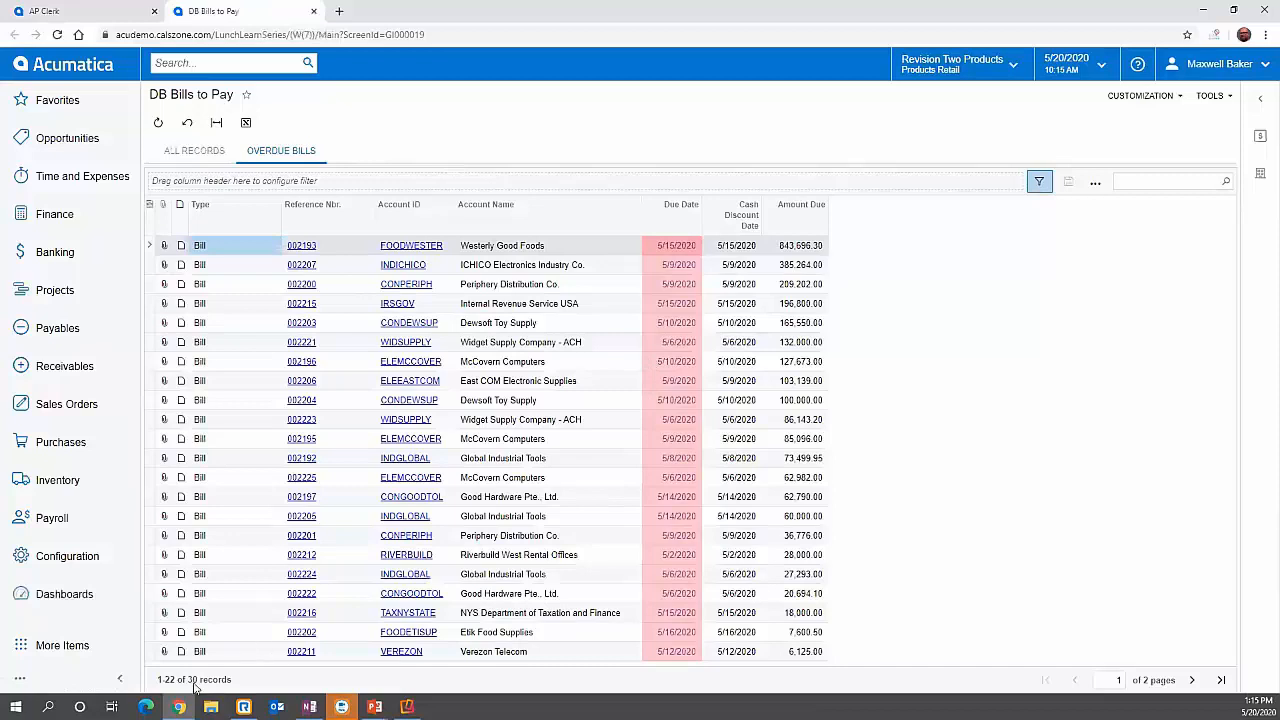
left_click(313, 11)
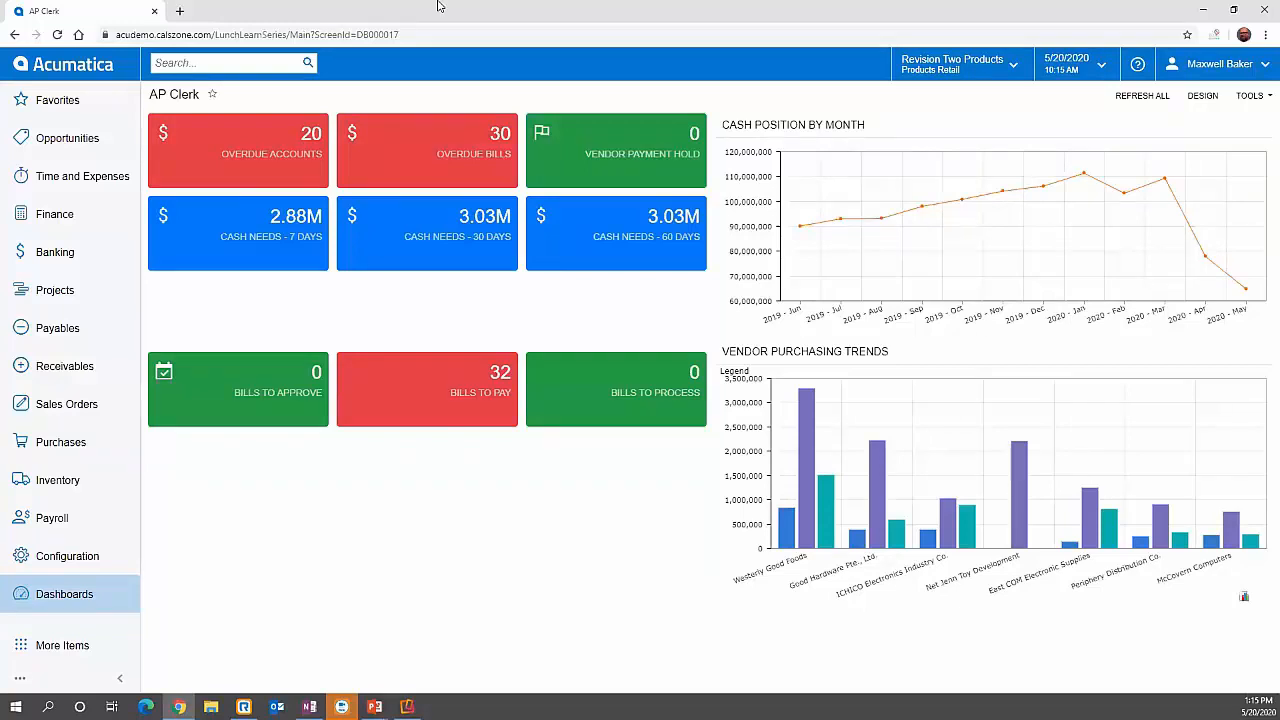
Open the Controller finance dashboard
left_click(58, 597)
left_click(401, 193)
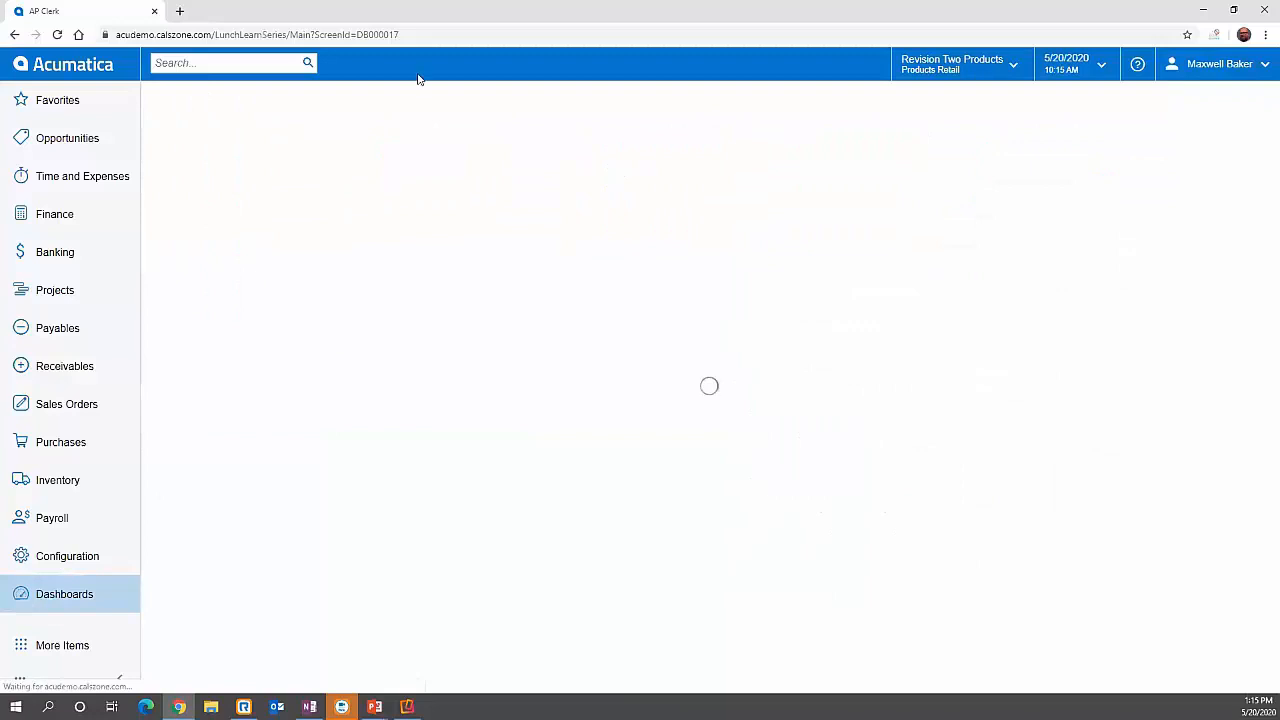